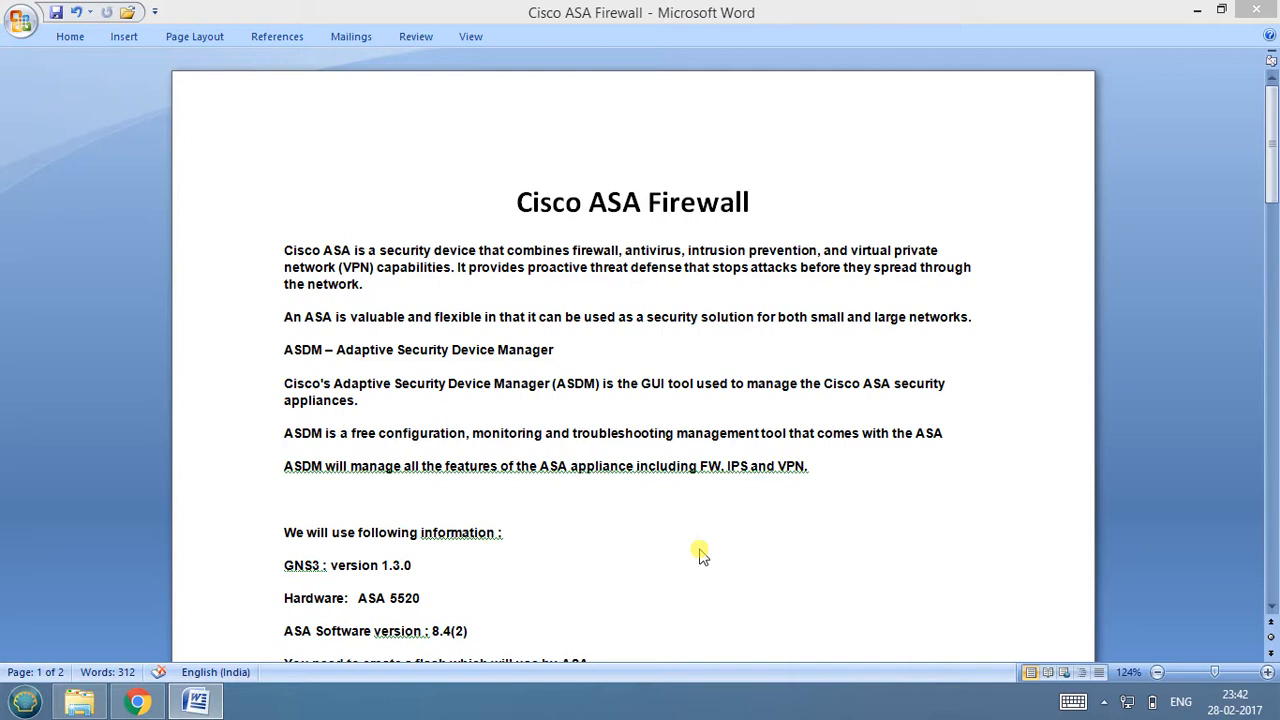
Inspect the asa842-initrd, asa842-vmlinuz and asdm-649 files in the ASA842 folder, and close the folder.
click(1197, 10)
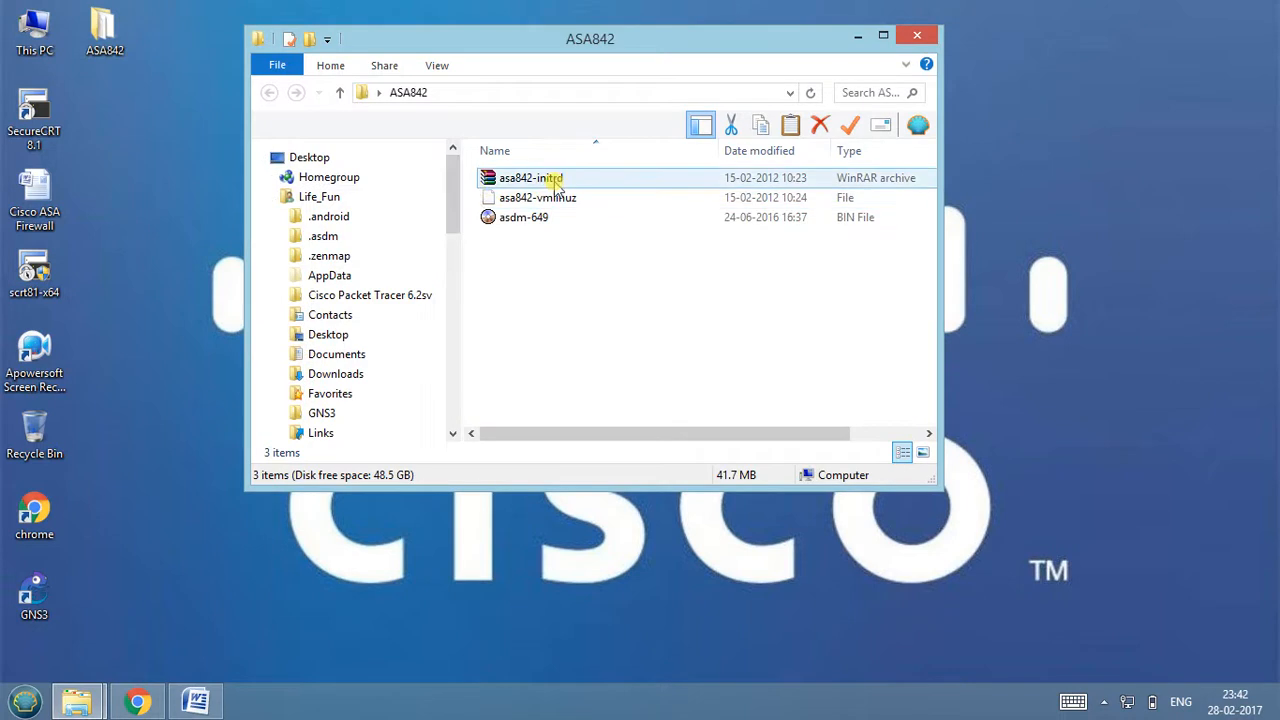
click(548, 183)
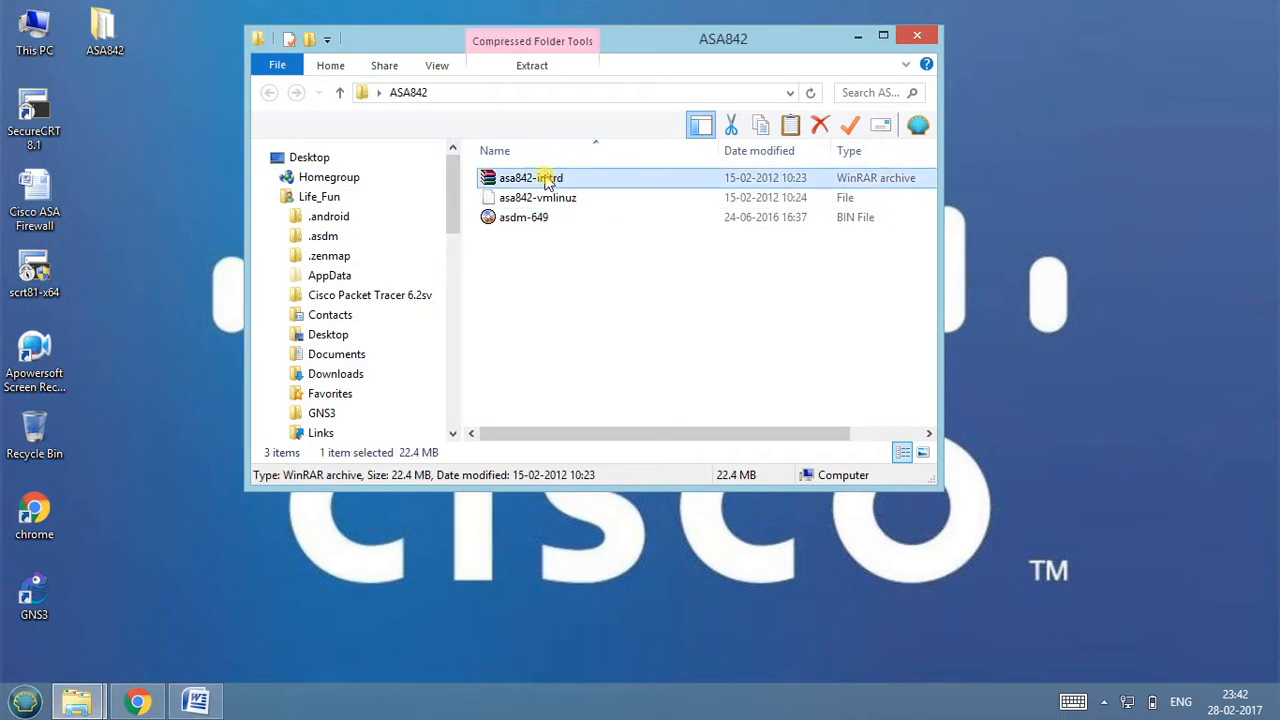
key(Down)
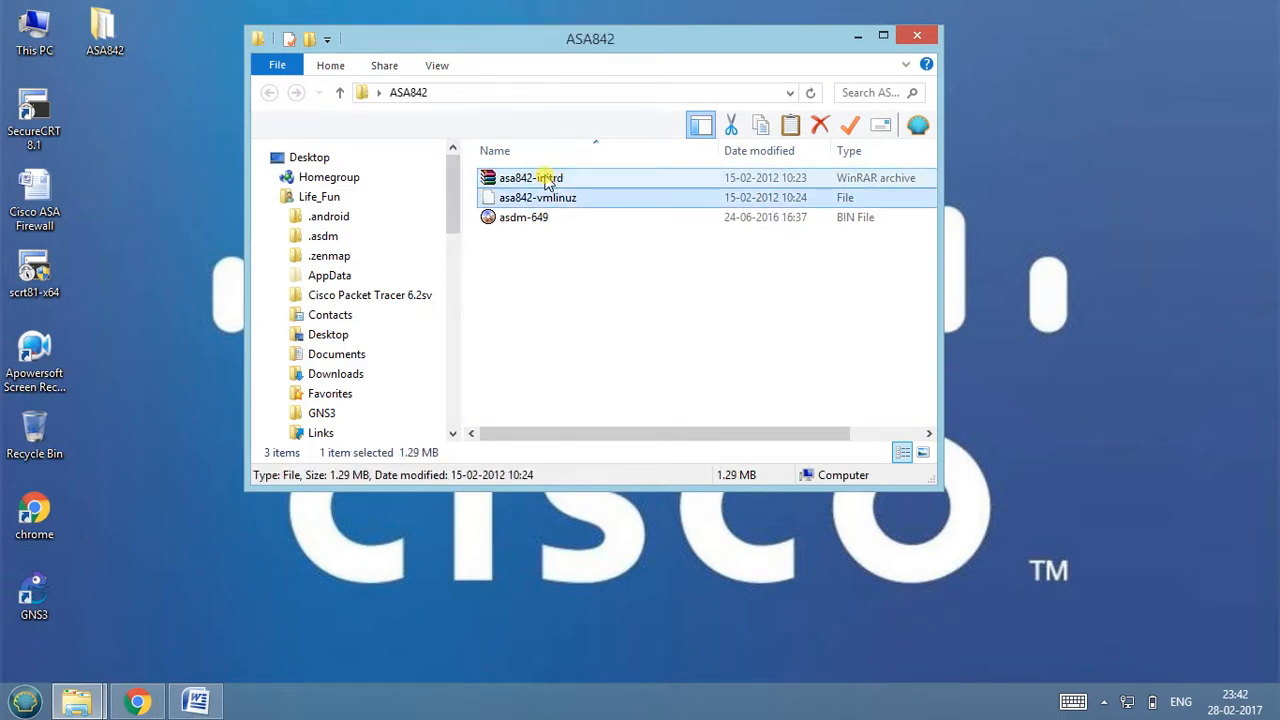
click(528, 240)
click(528, 219)
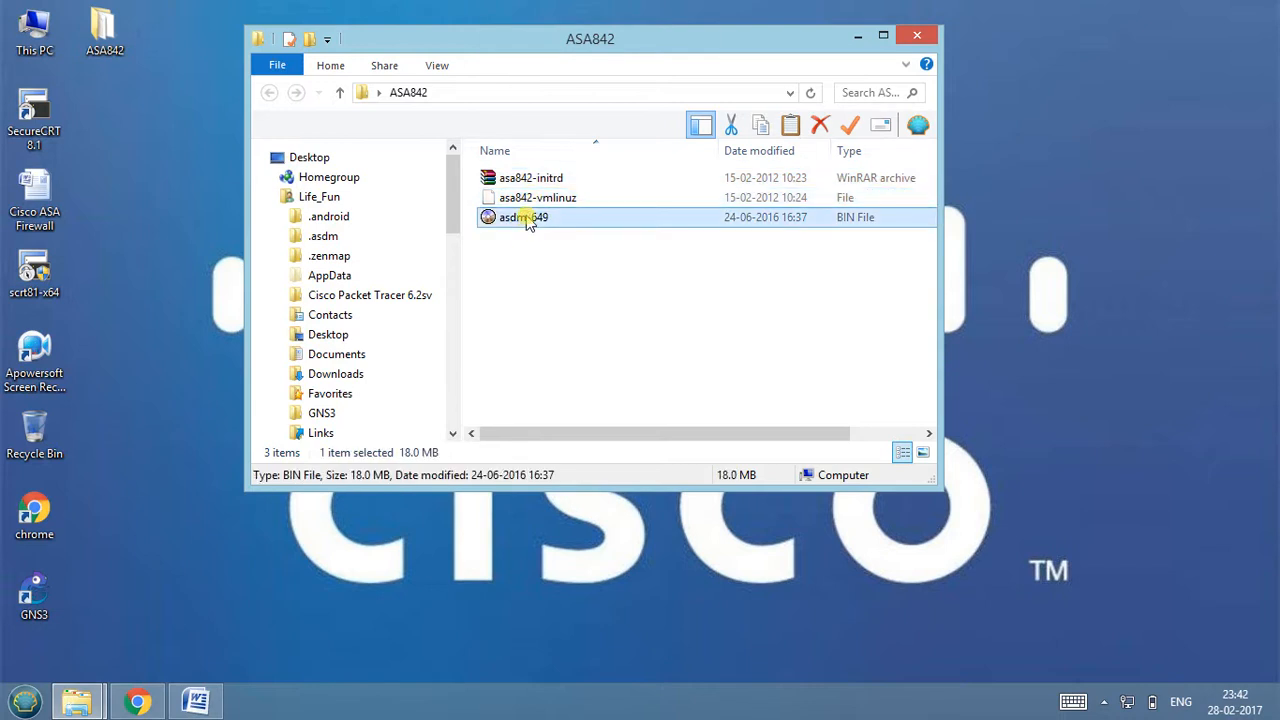
click(917, 36)
Return to the Cisco ASA Firewall notes in Word and highlight the required GNS3 version.
click(196, 701)
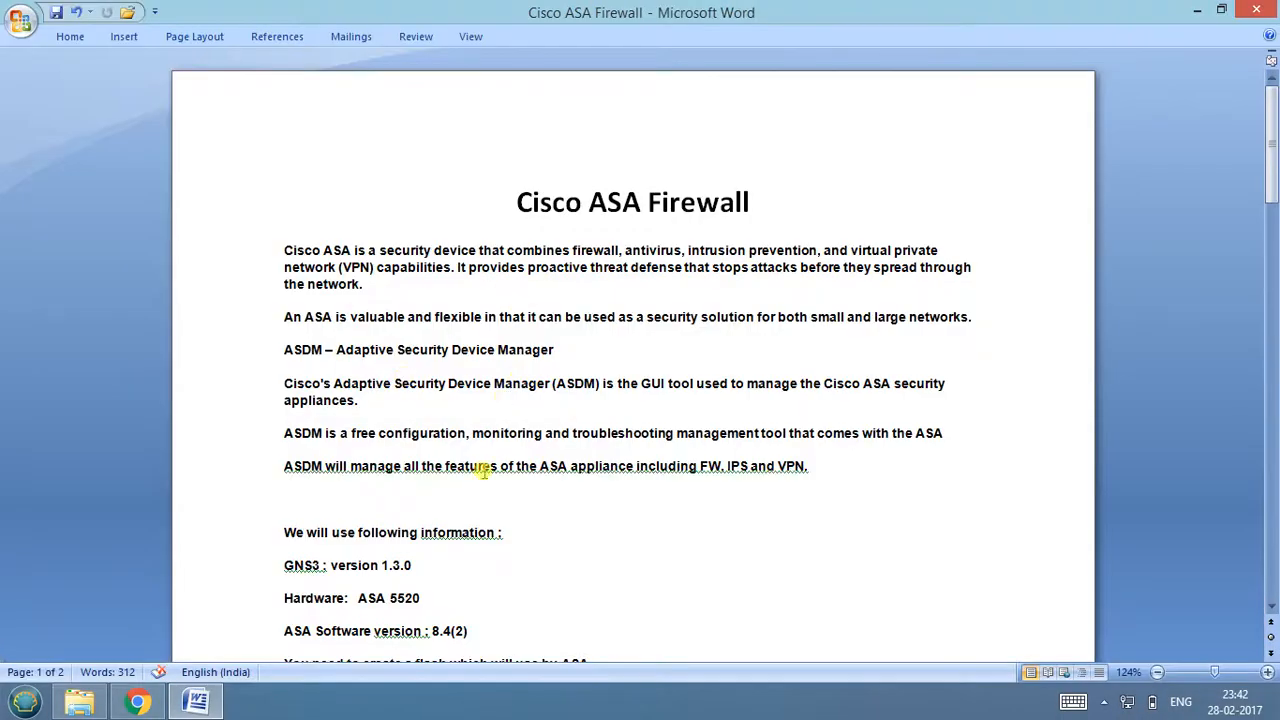
click(281, 533)
scroll(281, 533, down, 1)
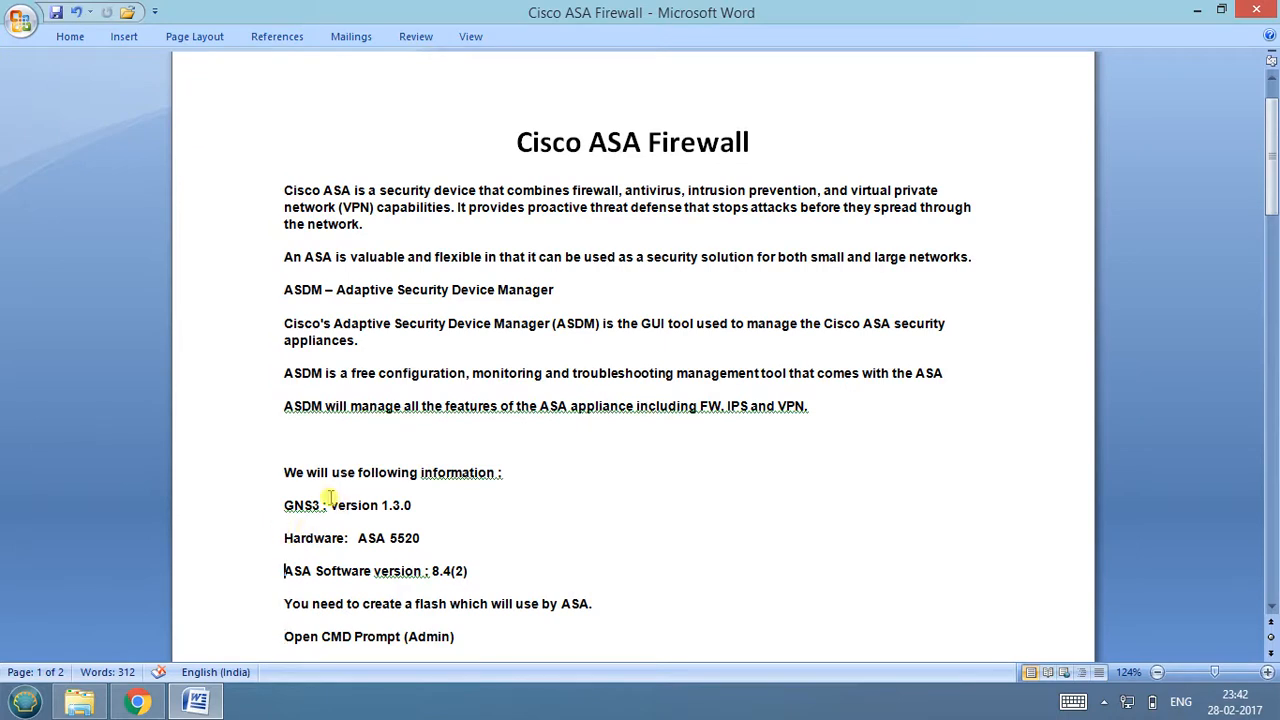
drag(331, 505, 417, 505)
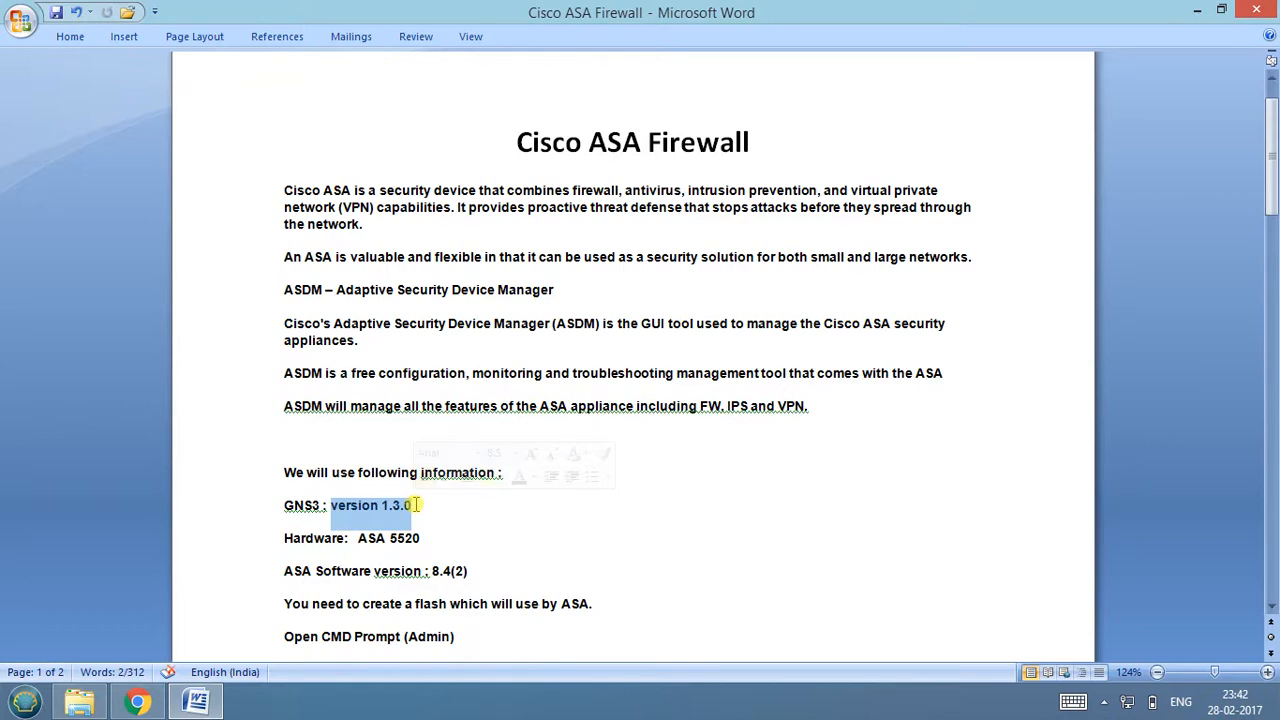
Launch GNS3 from the desktop and create a local project named Cisco ASA.
click(1196, 14)
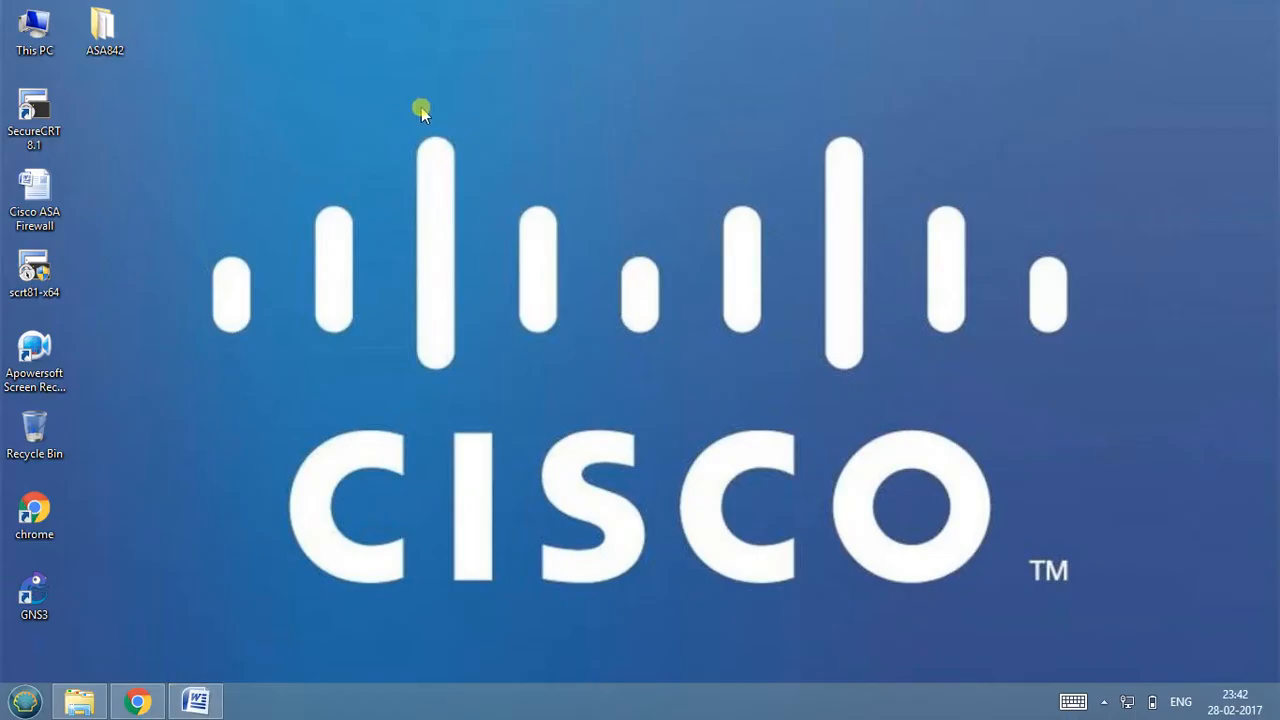
double_click(33, 596)
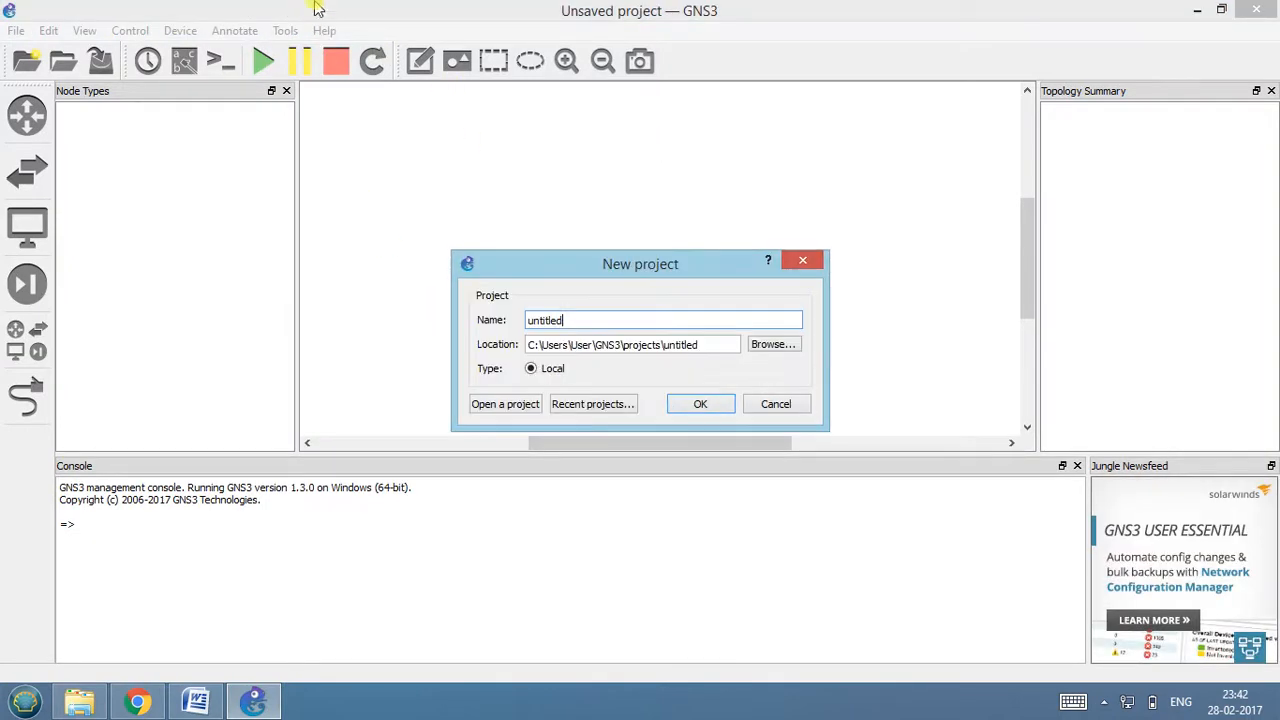
click(579, 319)
drag(579, 319, 471, 320)
text(Cisco ASA)
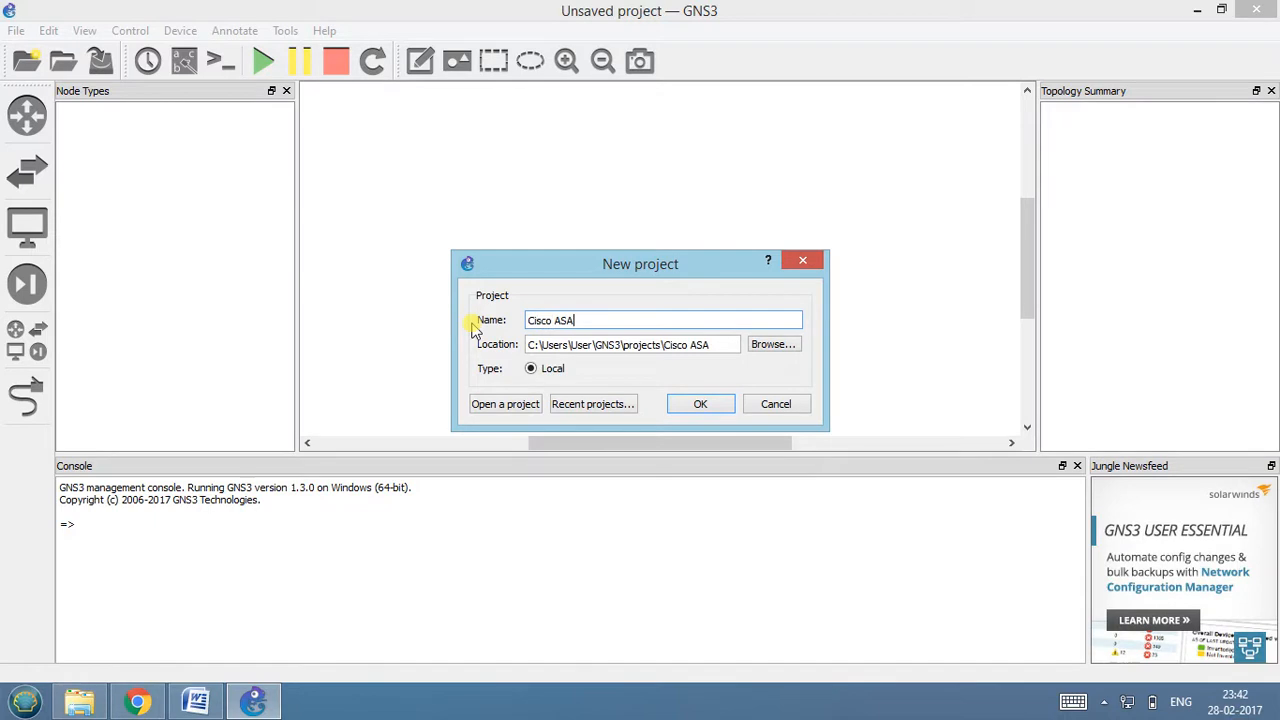
click(695, 404)
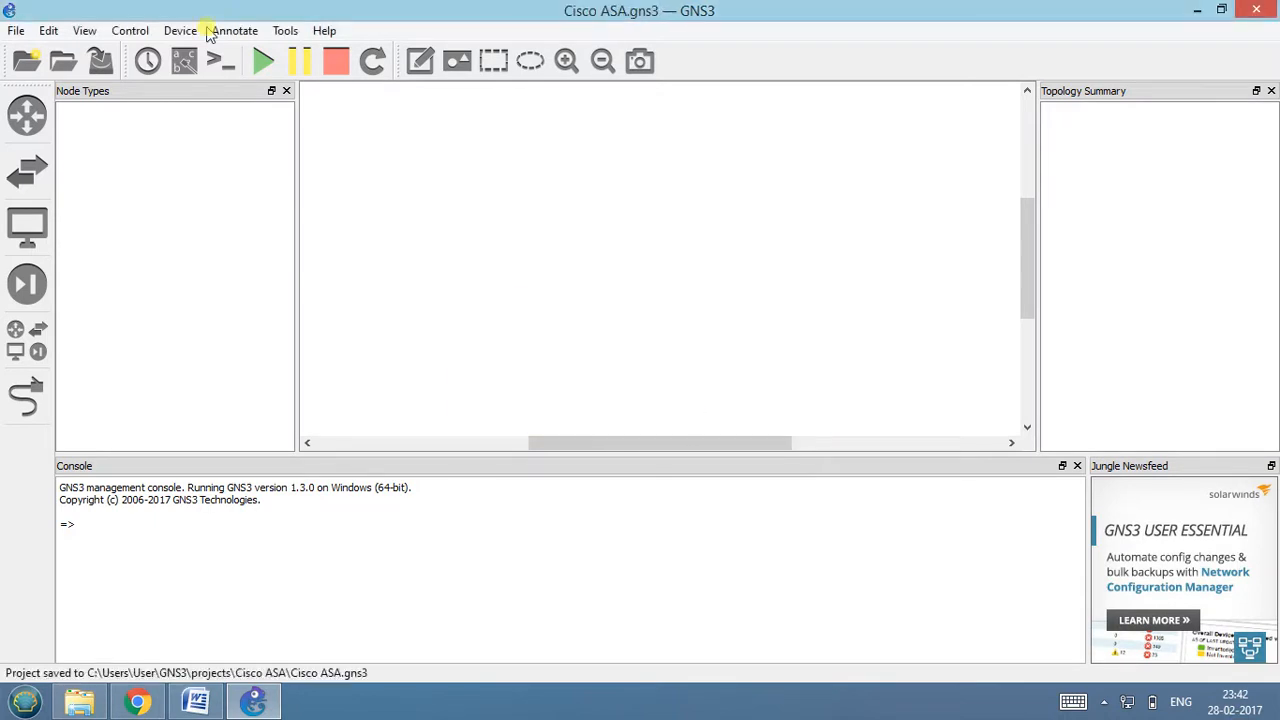
Check the installed GNS3 version in the program's About information and close it.
click(324, 33)
click(352, 156)
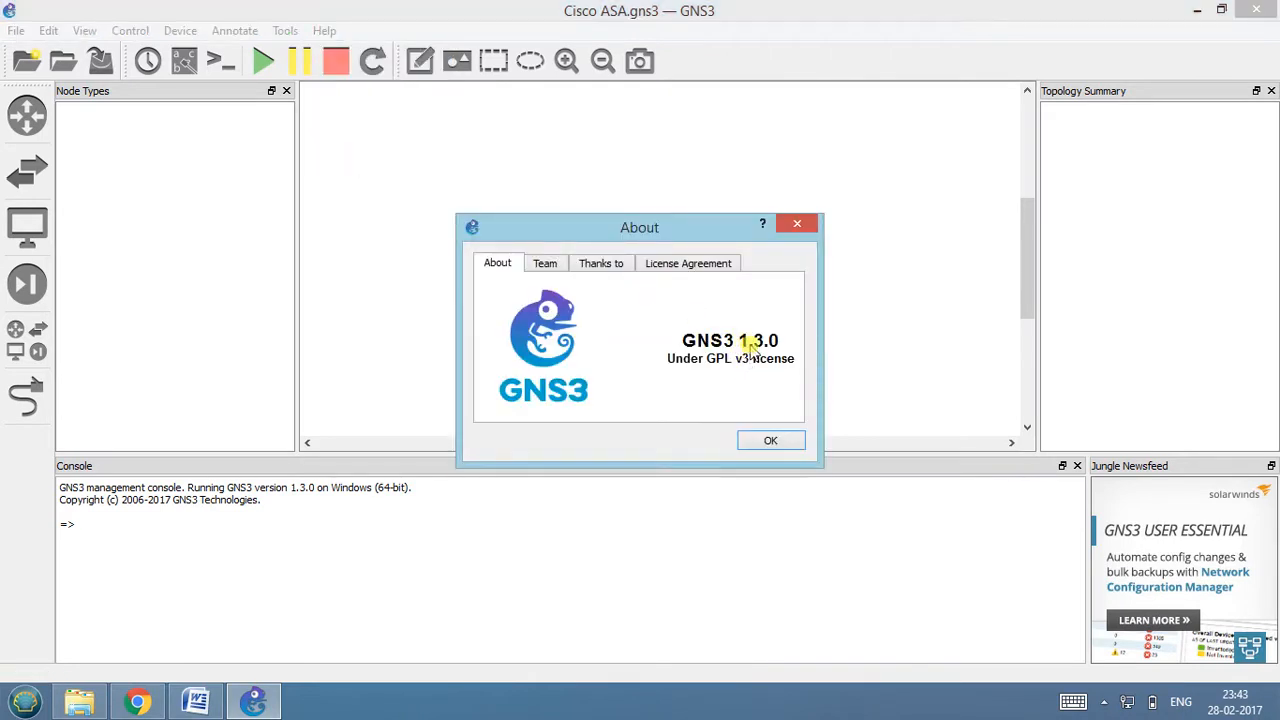
click(771, 438)
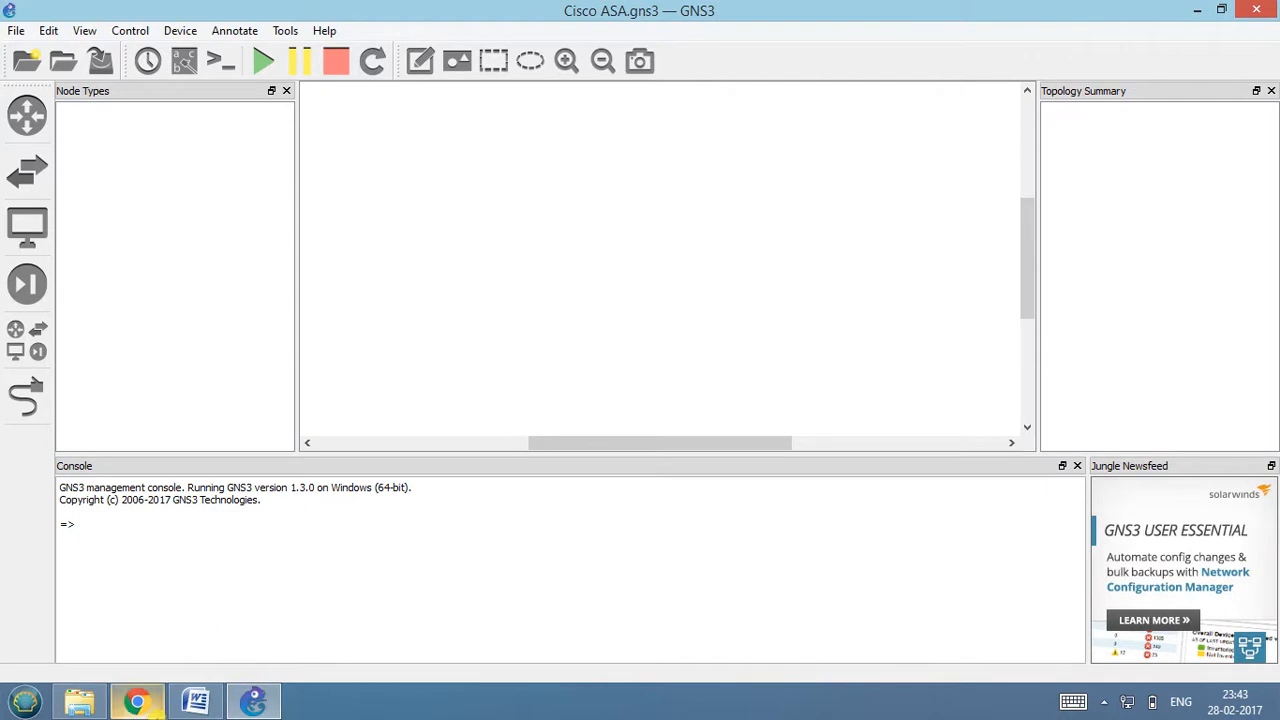
Switch to the Word notes and read the hardware, ASA software version and flash creation requirements.
click(195, 702)
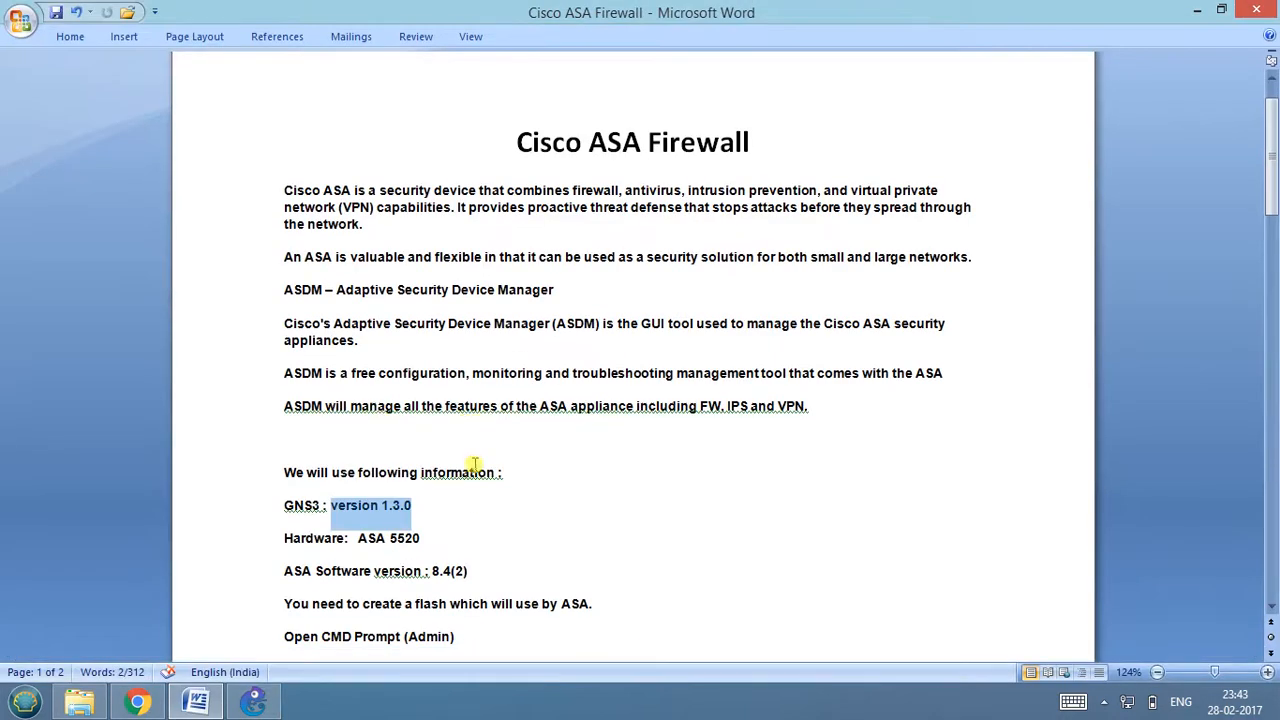
click(441, 492)
key(Down)
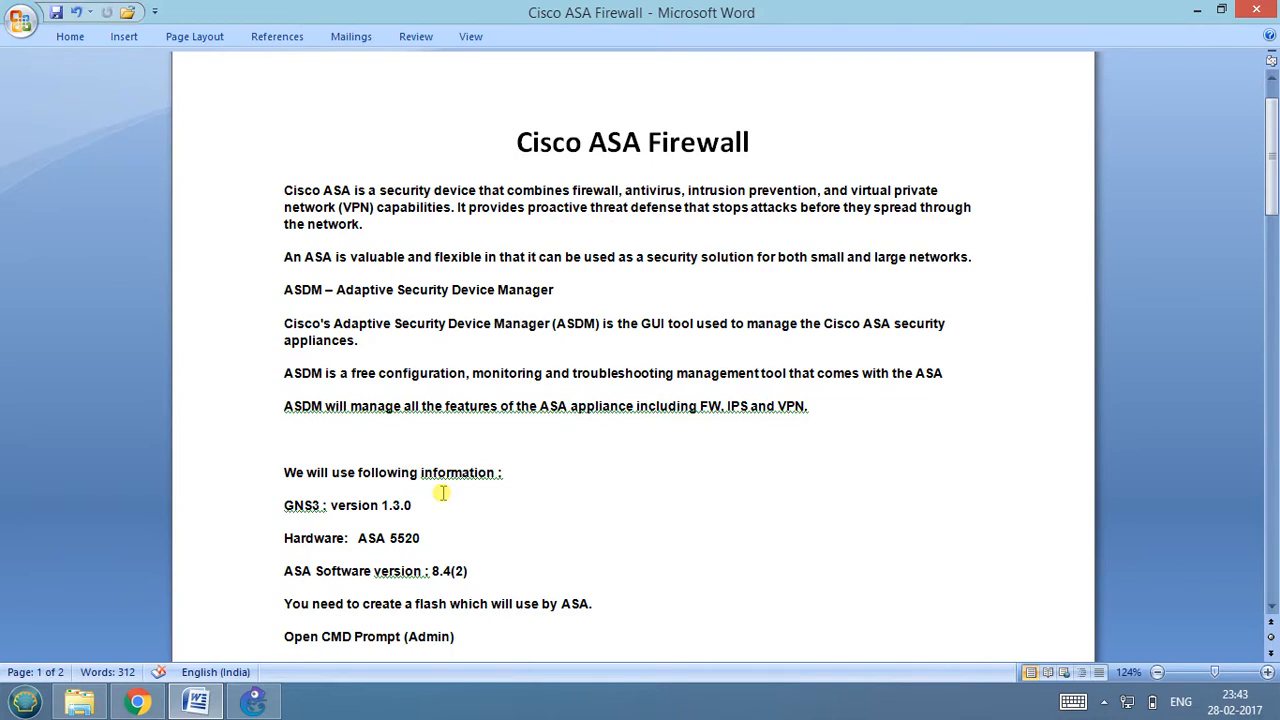
key(Down)
key(Down)
key(Down)
key(Down)
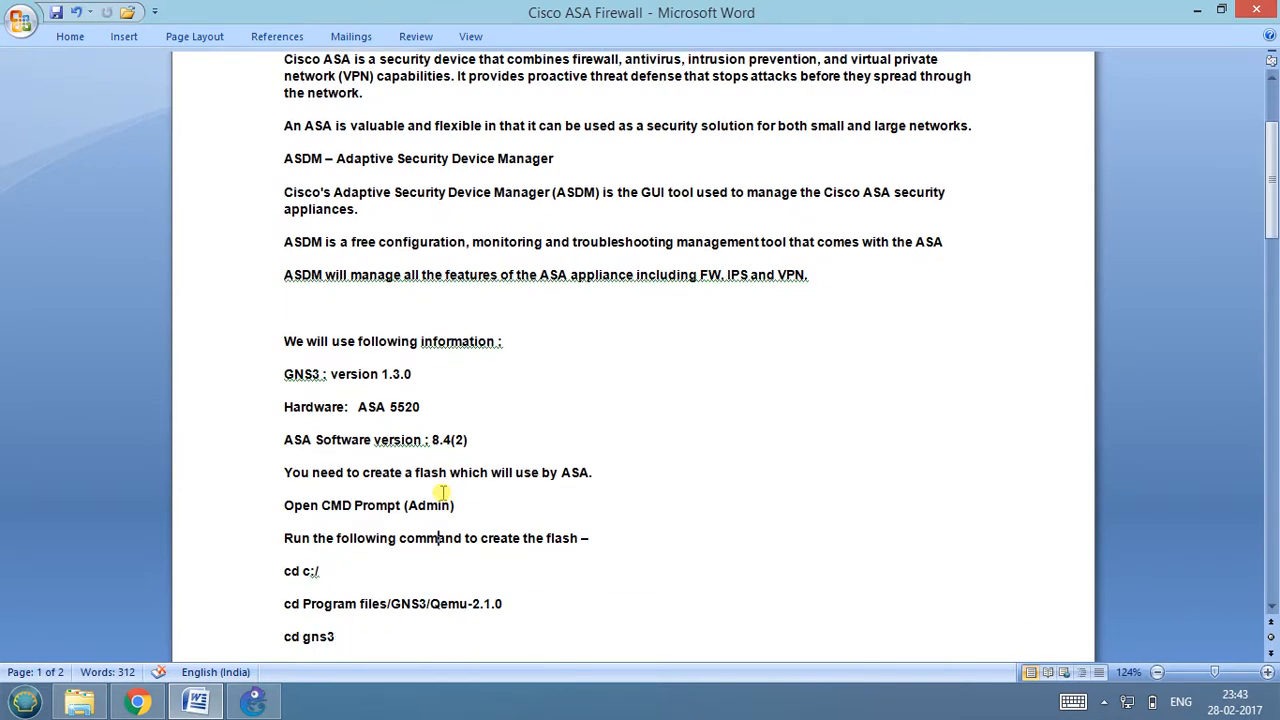
key(Down)
key(Down)
Go to the desktop, locate the asdm-649 file in the ASA842 folder, and put the folder window away.
click(1200, 9)
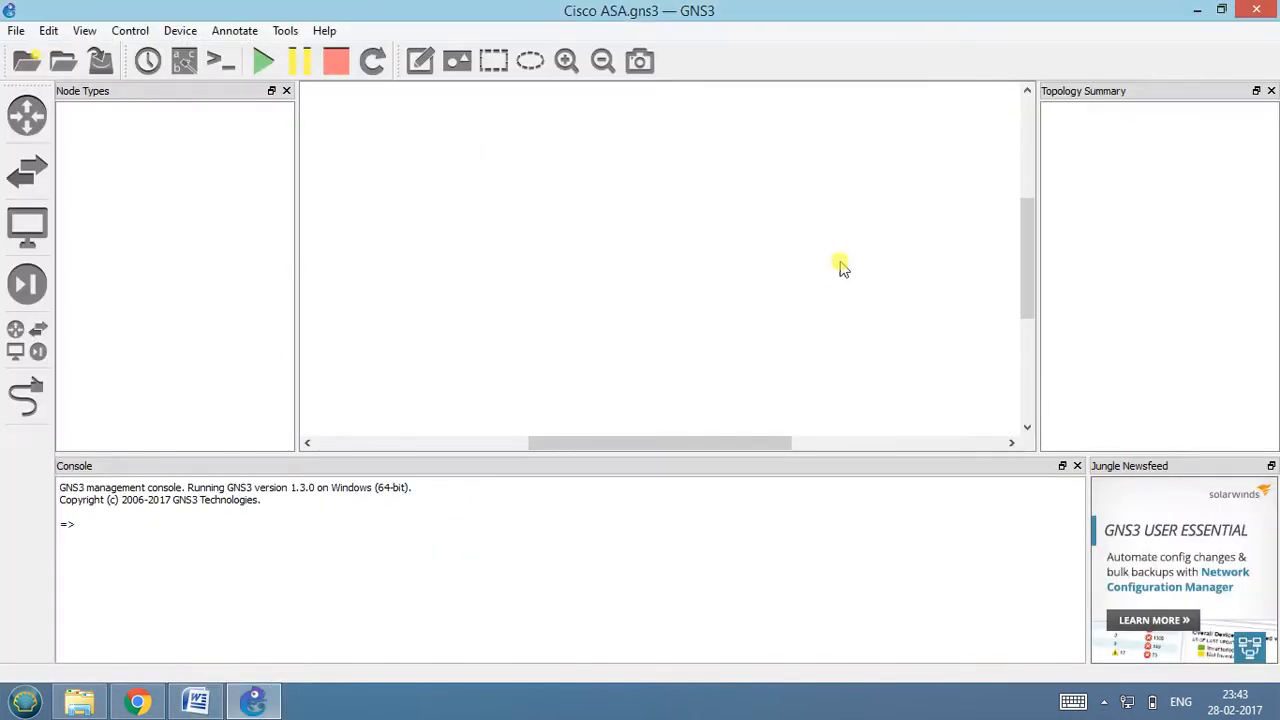
key(super+d)
double_click(105, 30)
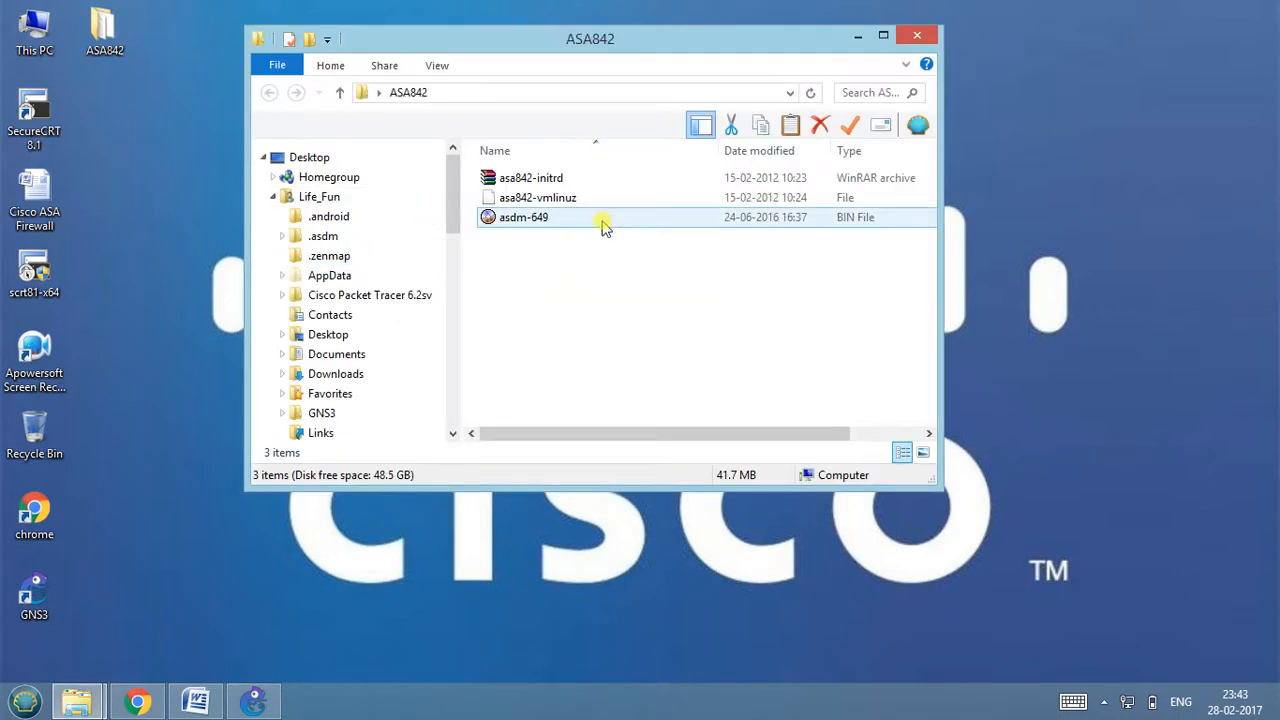
click(569, 216)
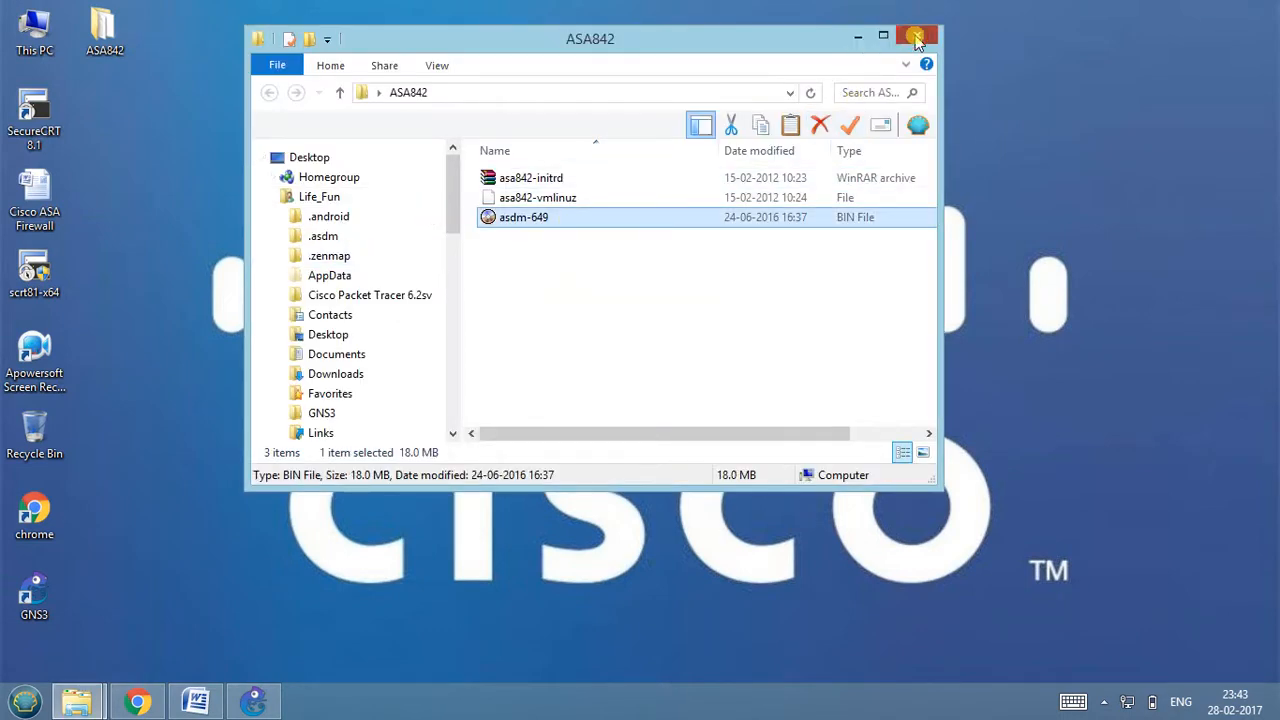
click(857, 36)
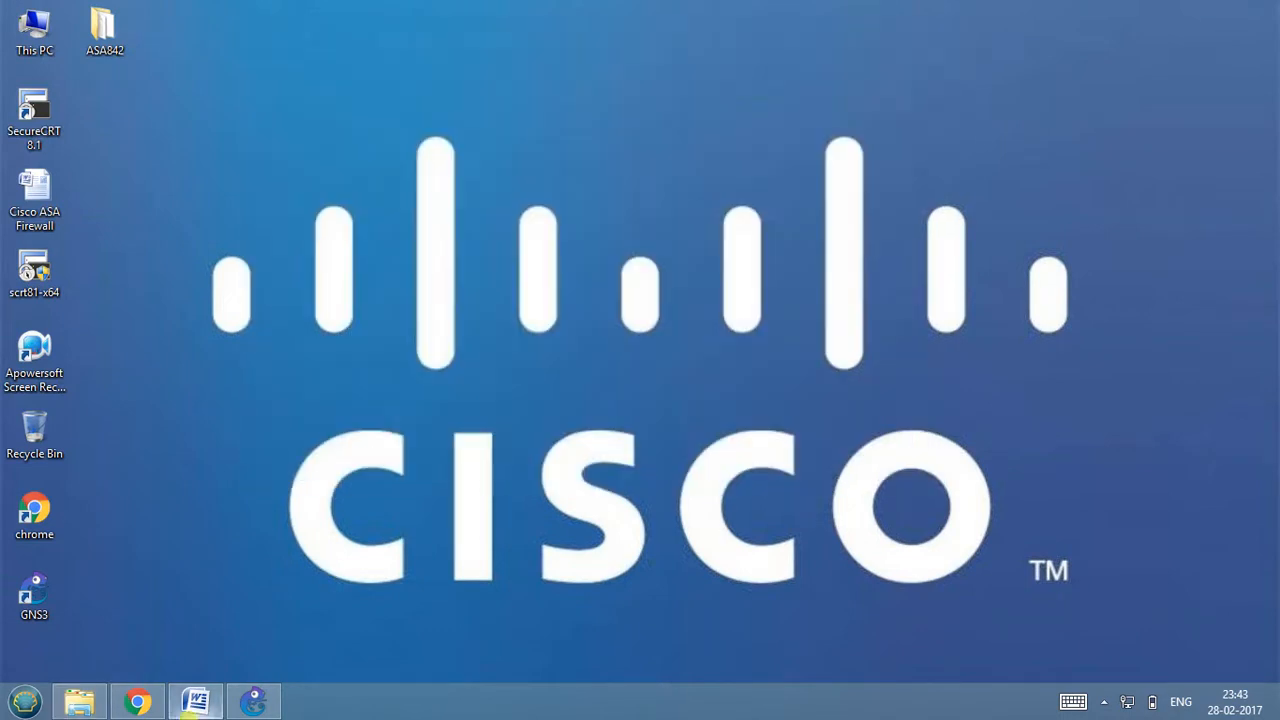
Bring the Word notes back up and review the list of commands for creating the flash.
click(253, 700)
click(196, 700)
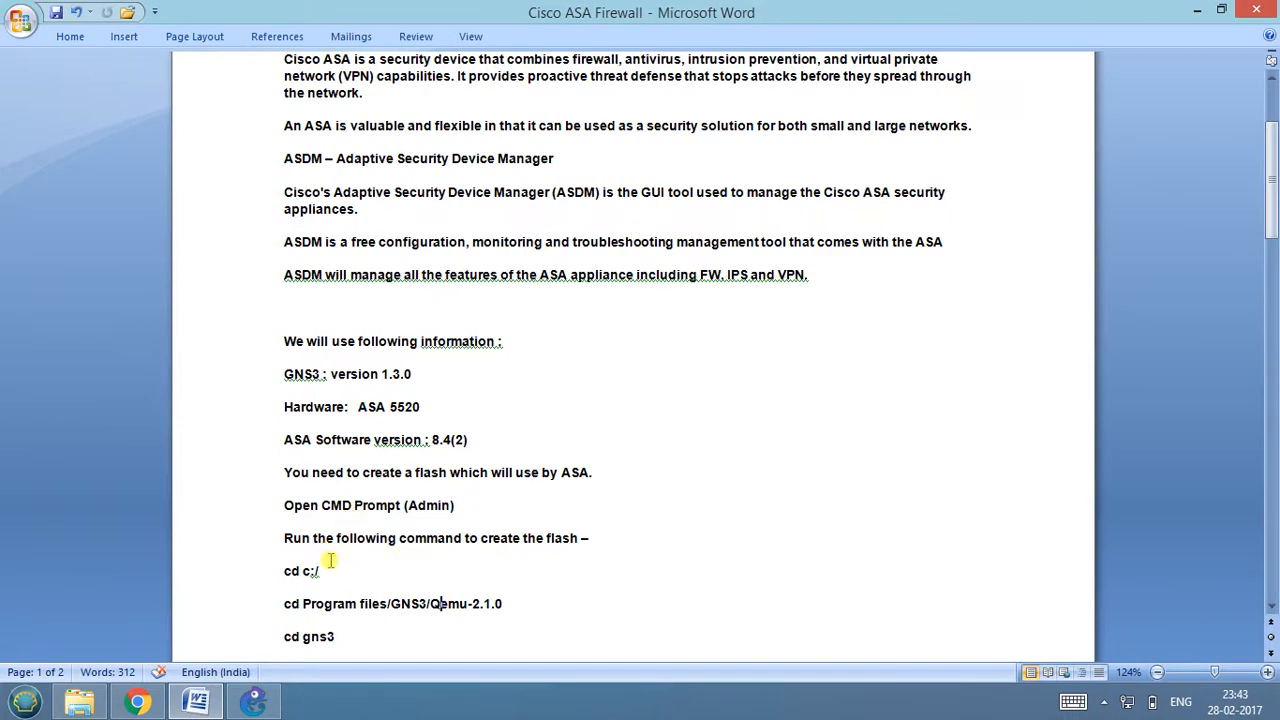
scroll(333, 569, down, 3)
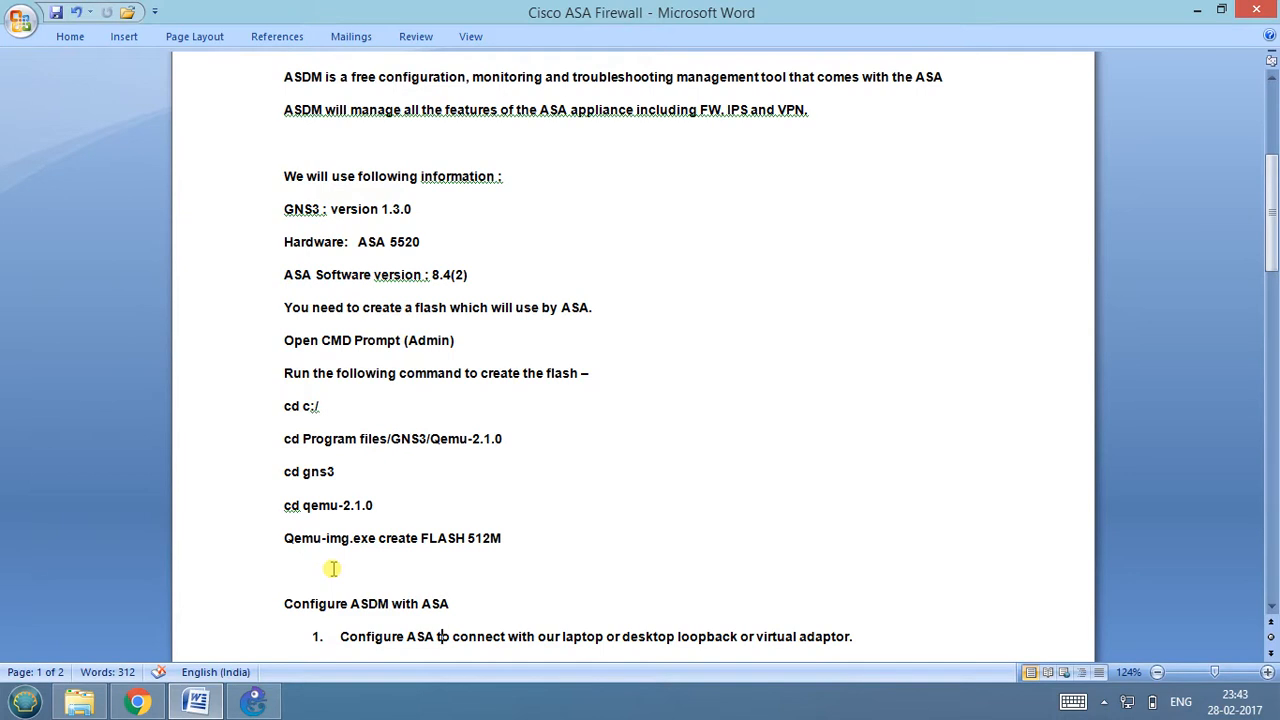
Open a Command Prompt, place it beside the Word notes, and change to the root directory with cd c:/.
click(333, 569)
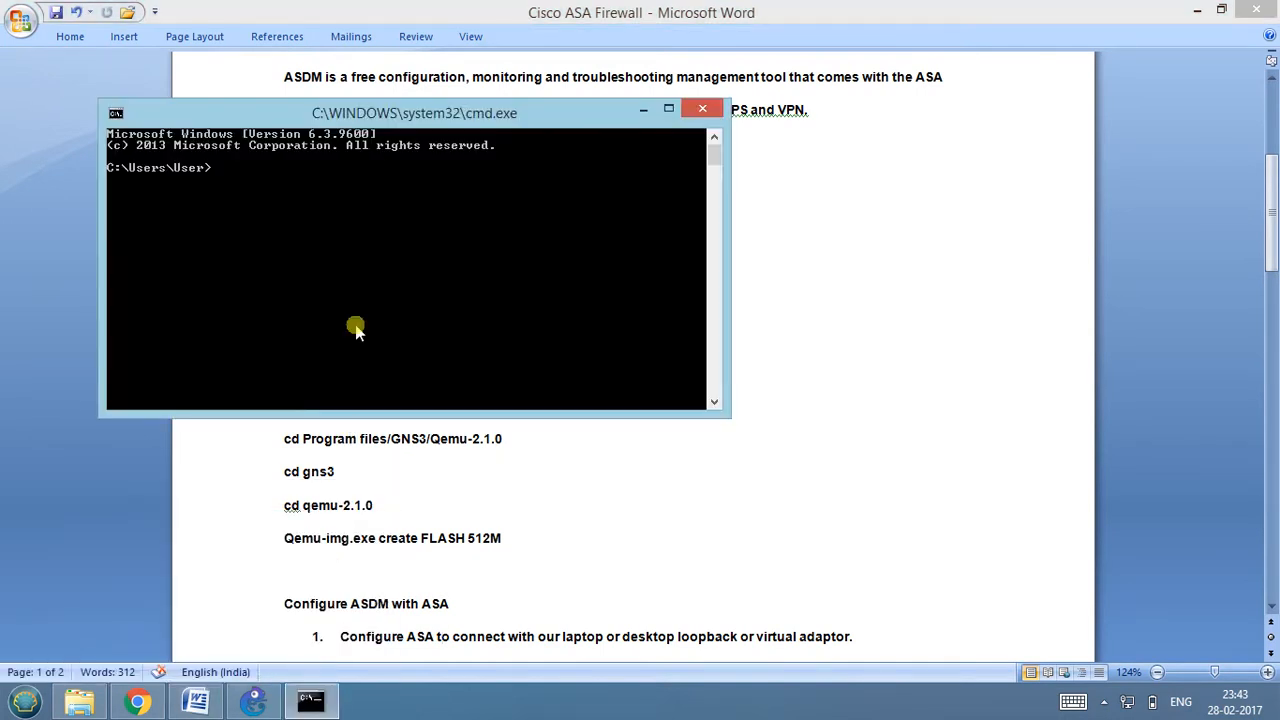
click(337, 115)
drag(337, 113, 888, 55)
key(Return)
key(Return)
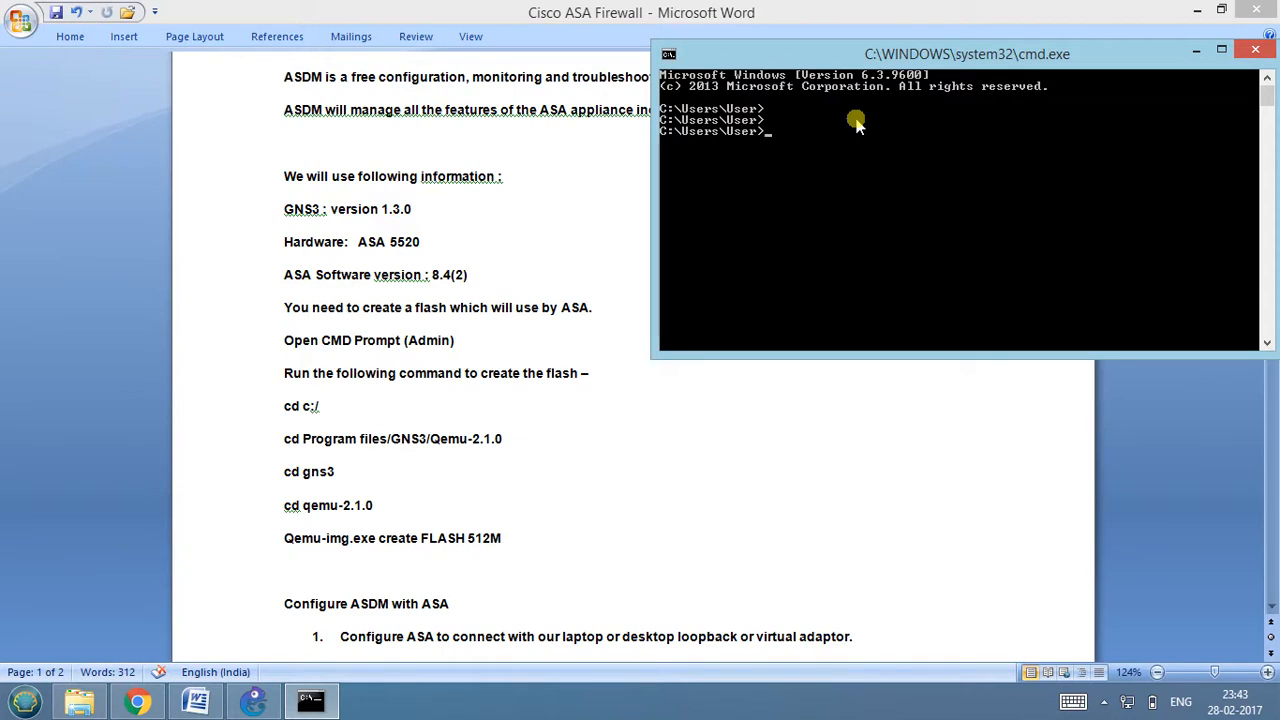
text(cd c:/)
key(Return)
Change the Command Prompt directory to "Program Files\GNS3\qemu-2.1.0".
text(cd "Program Files")
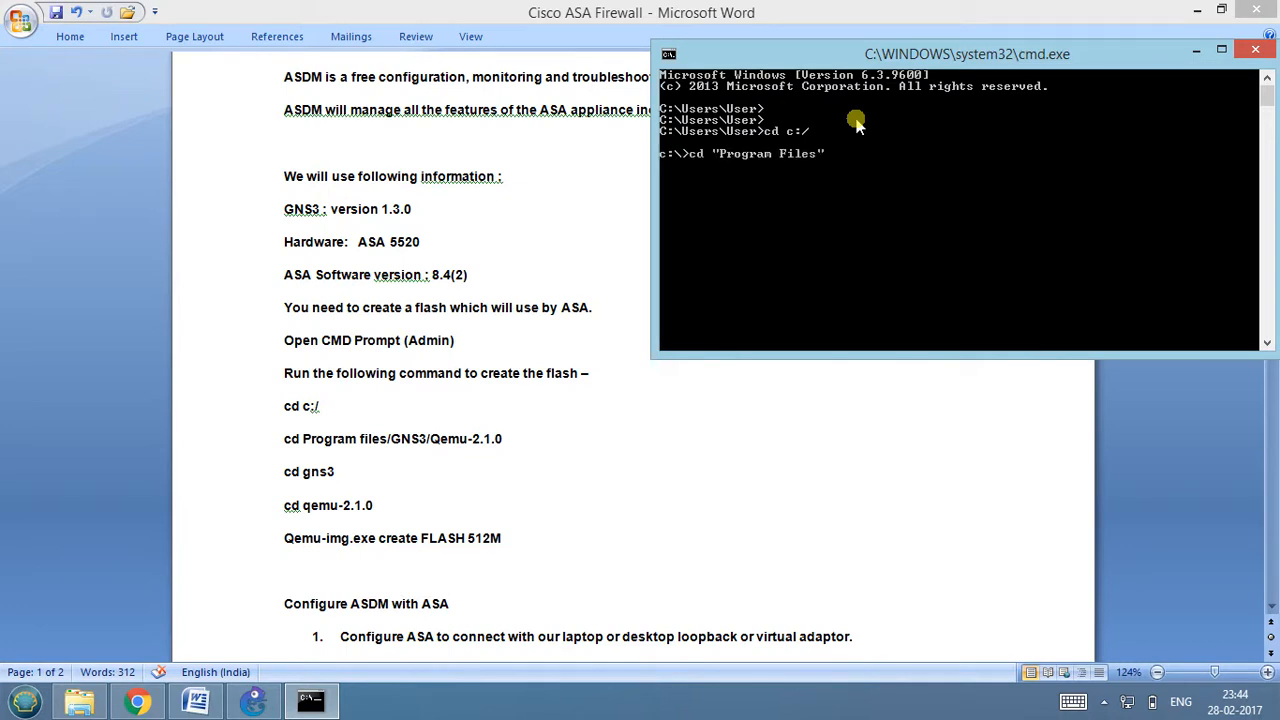
text(/g)
key(BackSpace)
text(\g)
key(Tab)
text(\qe)
key(Tab)
key(Tab)
key(Return)
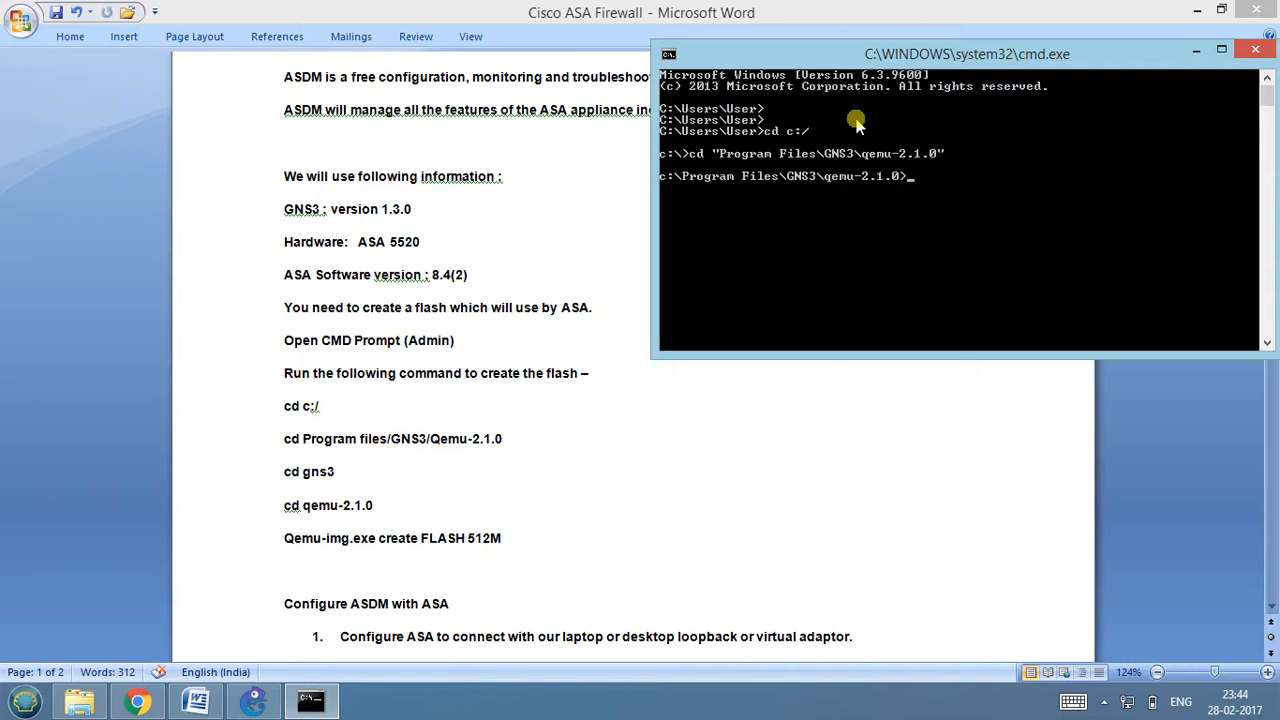
text(qe)
Create a 512 MB flash image by running qemu-img.exe create FLASH 512M.
key(Tab)
key(Tab)
key(Tab)
text(create FLASH)
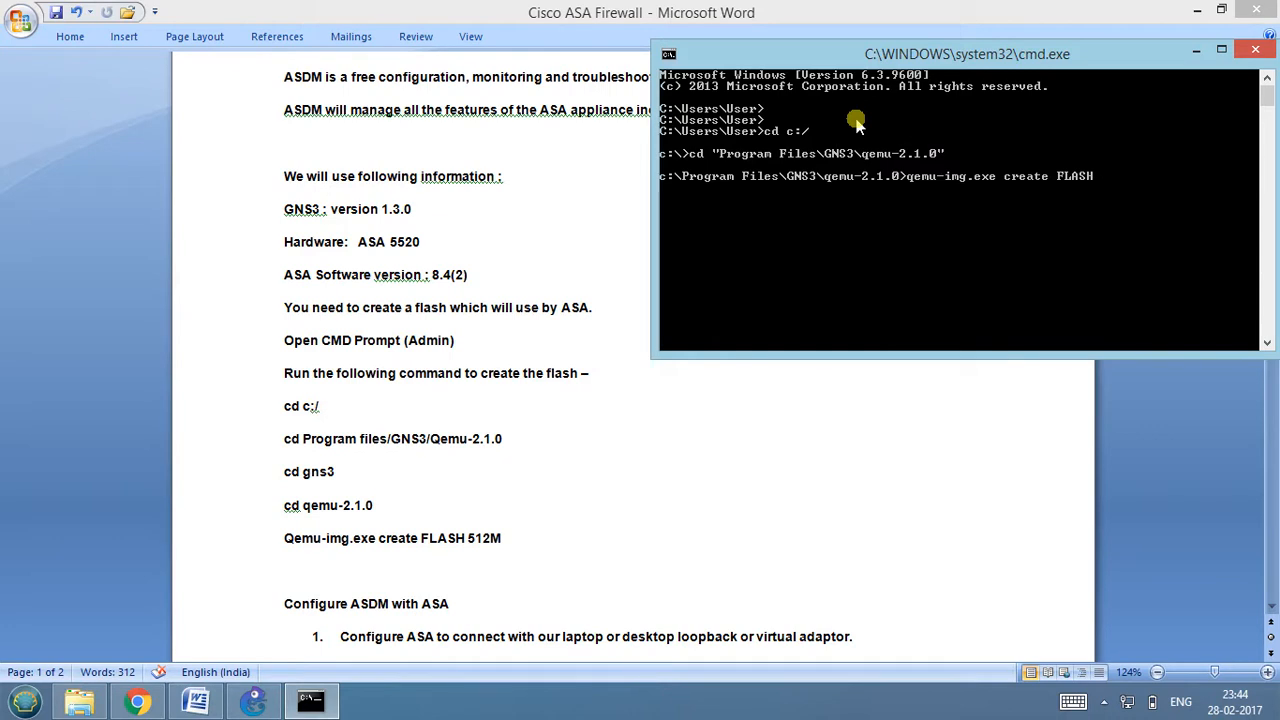
text( 512M)
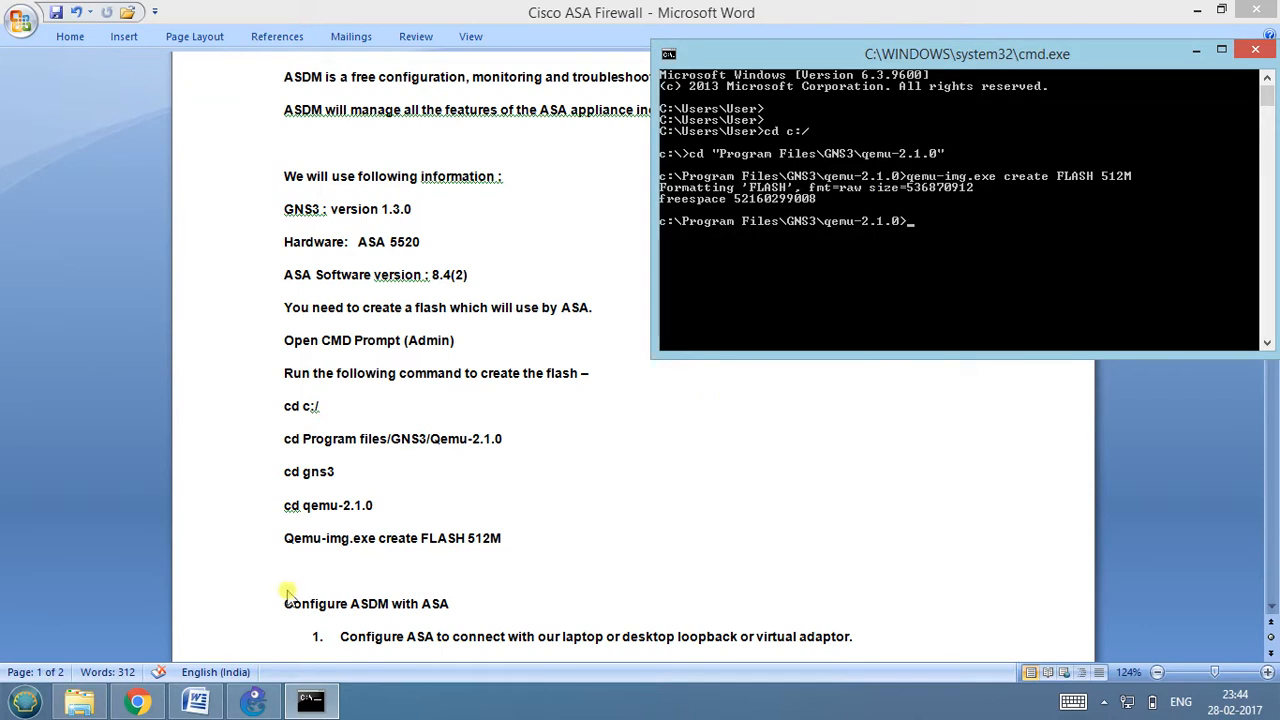
Switch to File Explorer and check the FLASH file and its full path in the VirtualStore qemu-2.1.0 folder.
click(80, 700)
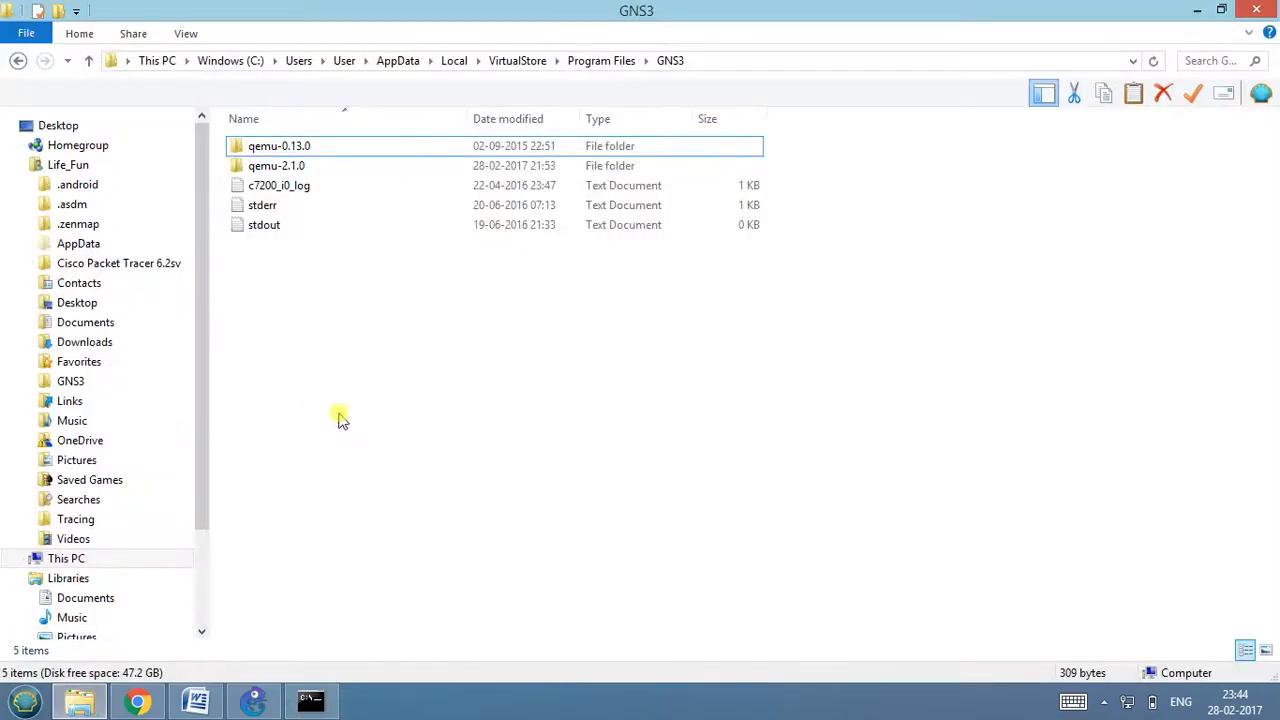
double_click(297, 166)
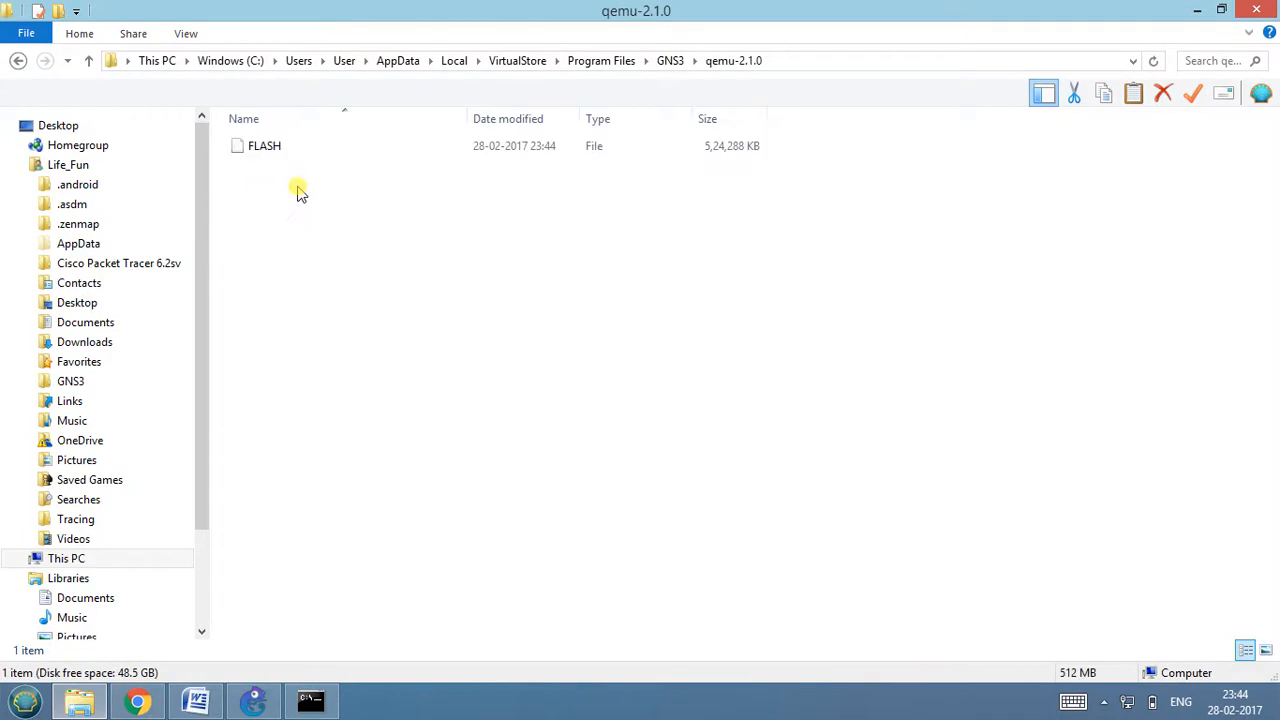
click(286, 146)
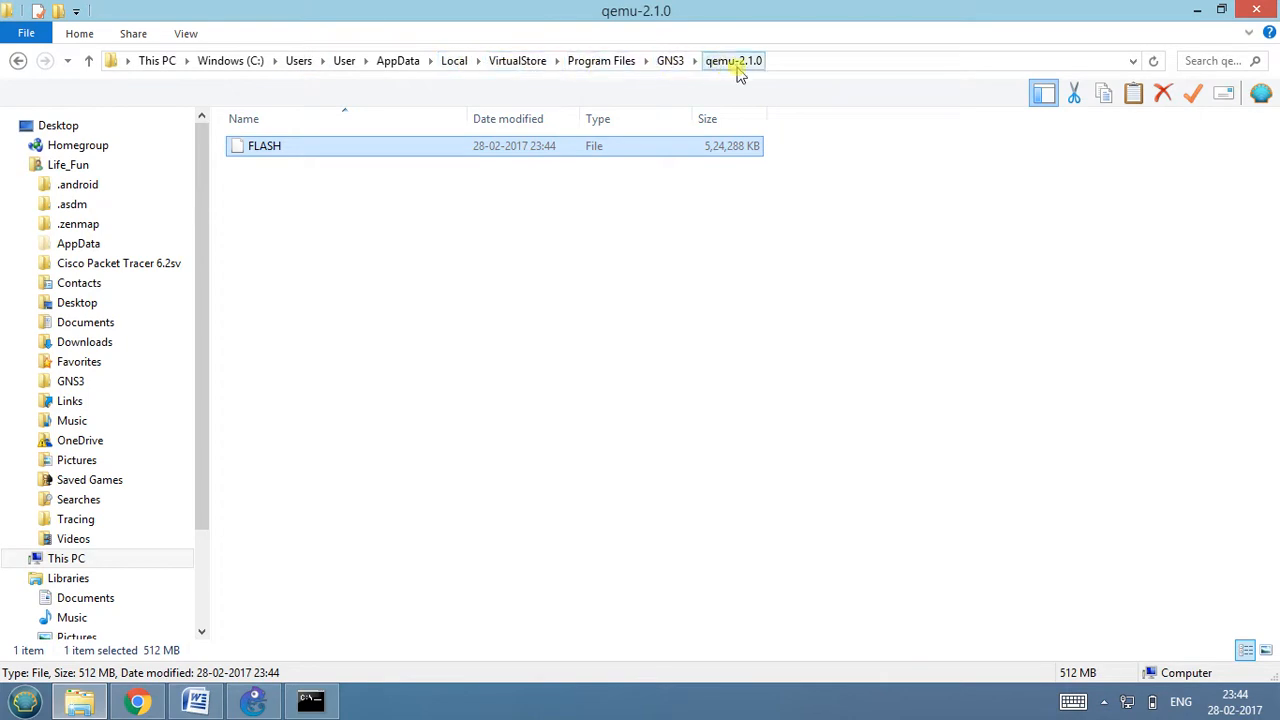
click(811, 62)
click(704, 67)
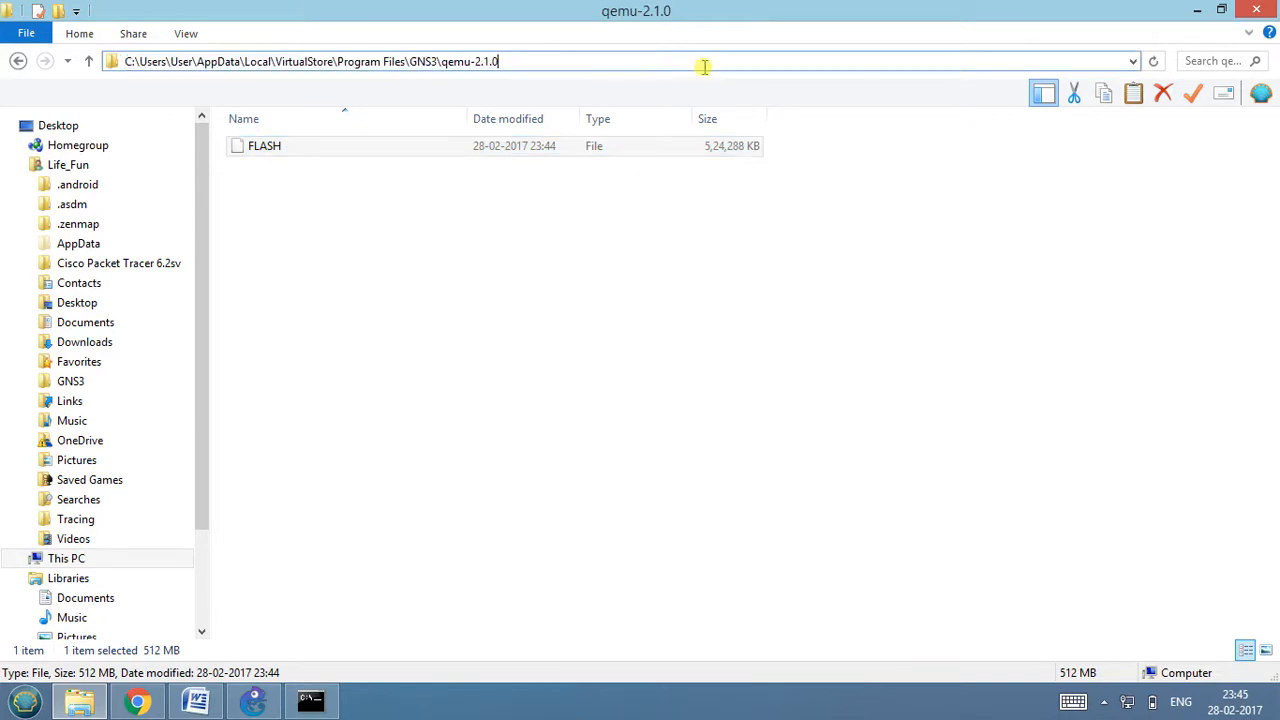
click(500, 316)
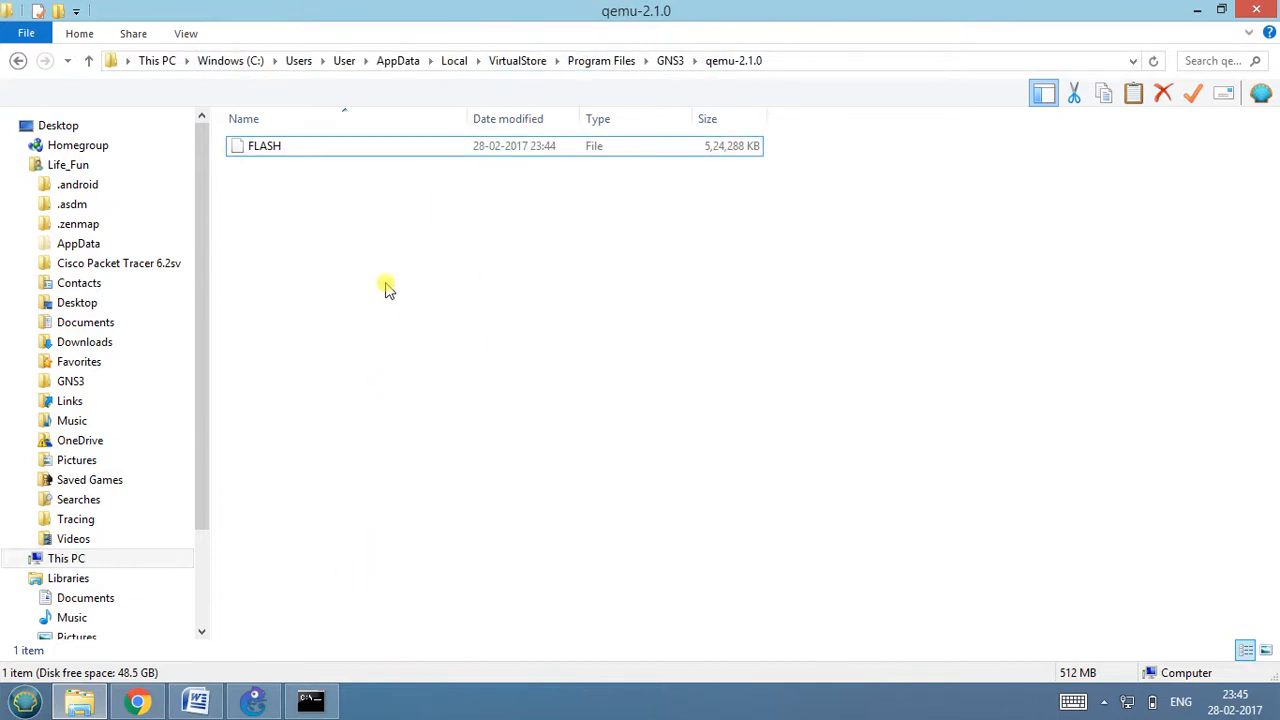
Switch to GNS3 and start a new QEMU VM template in the preferences.
click(254, 700)
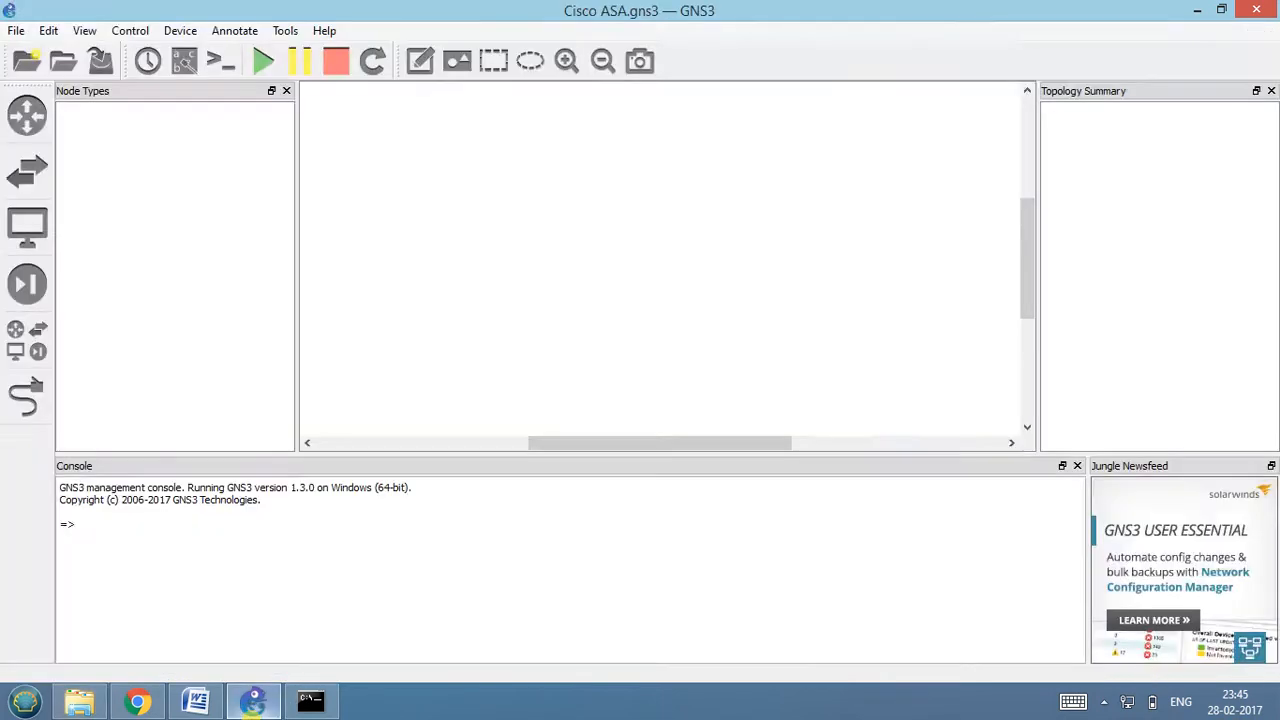
click(48, 30)
click(80, 103)
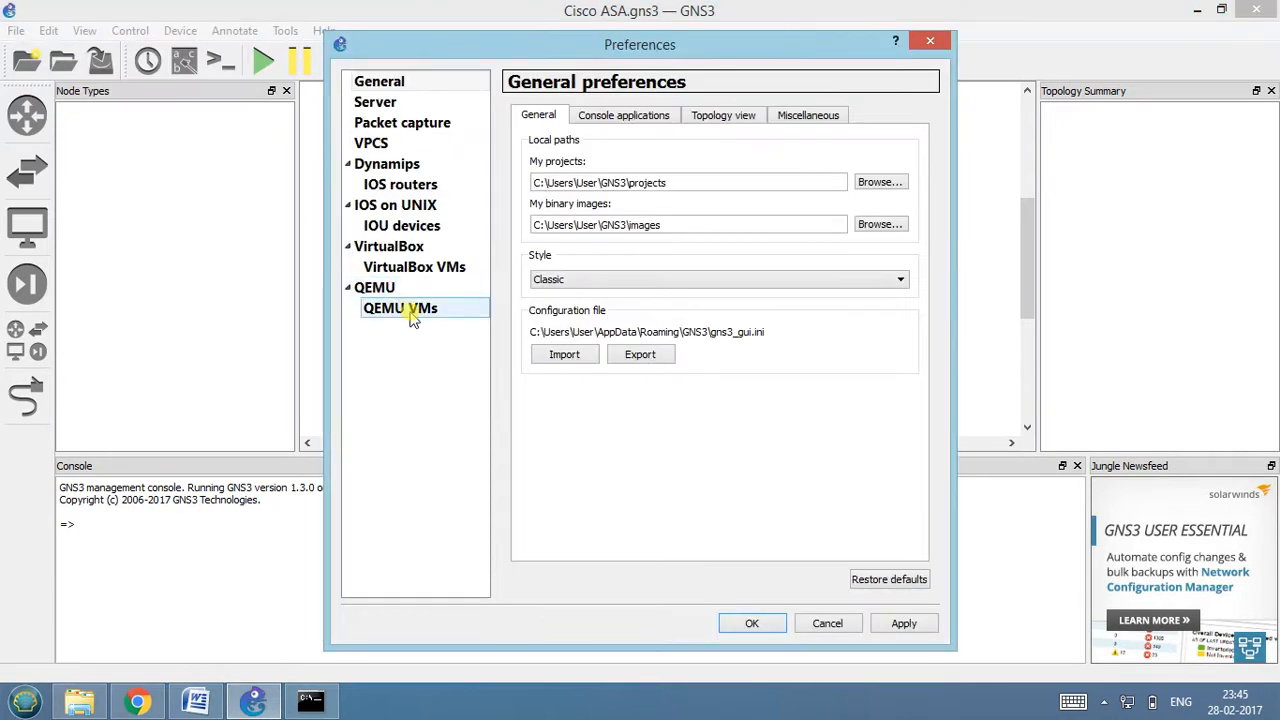
click(413, 316)
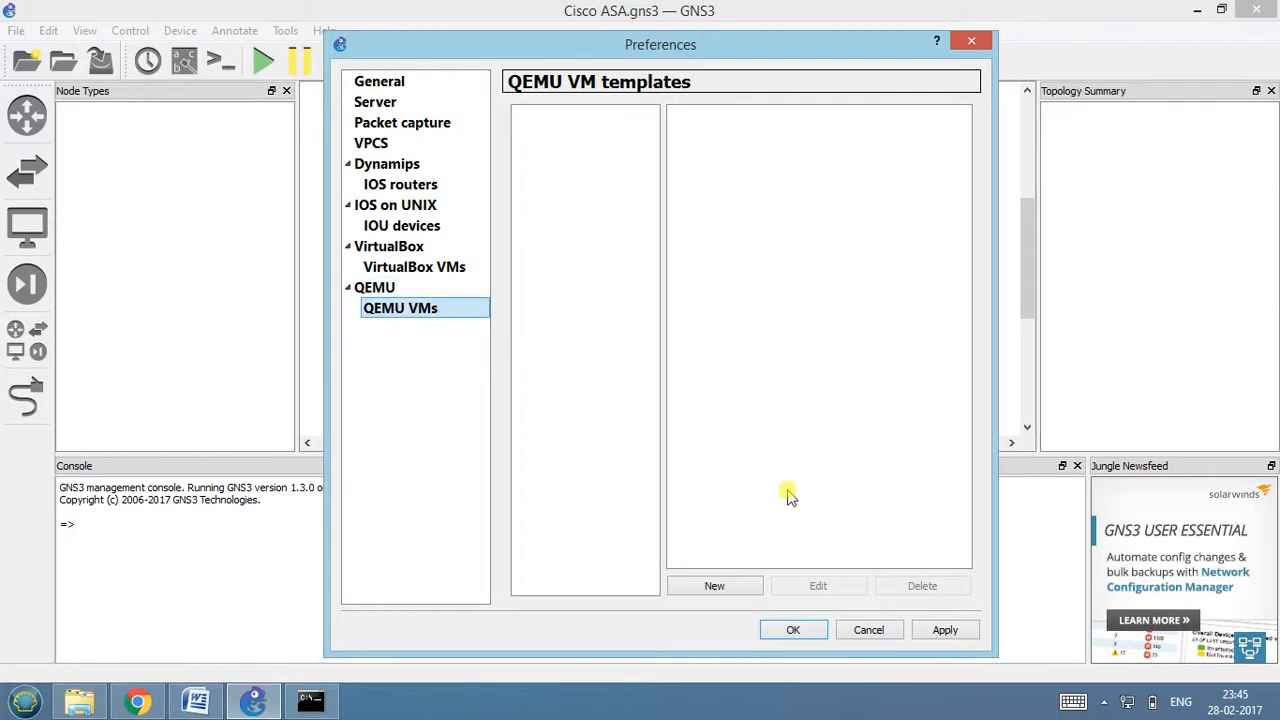
click(715, 585)
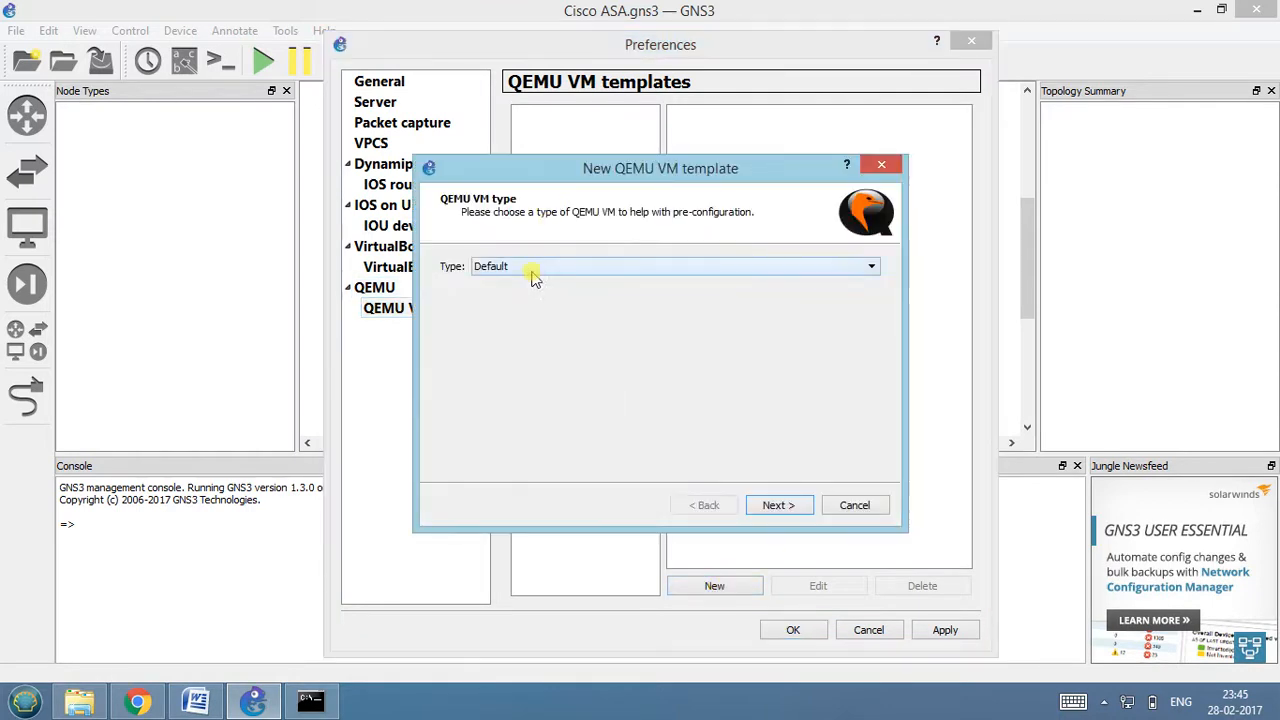
Set the template type to ASA 8.4(2), keeping the name ASA, the qemu-0.13.0 qemu-system-i386w.exe binary and 1024 MB RAM.
click(532, 270)
click(529, 318)
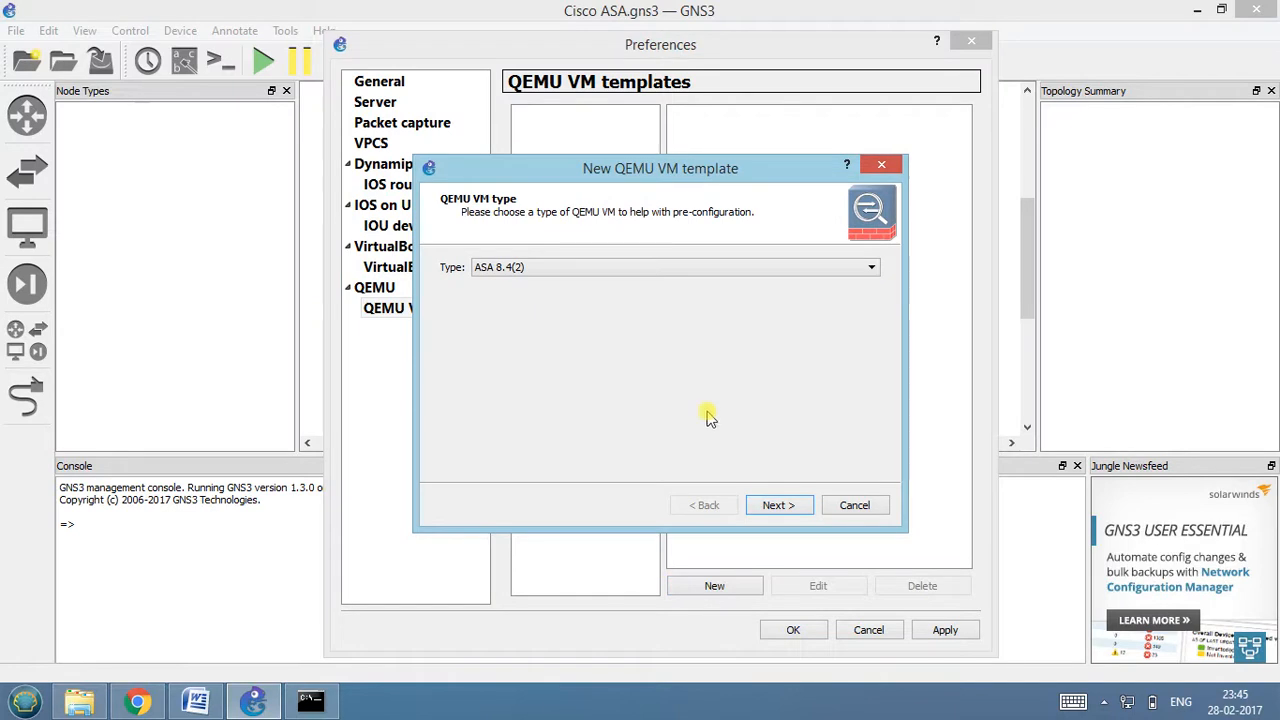
click(777, 505)
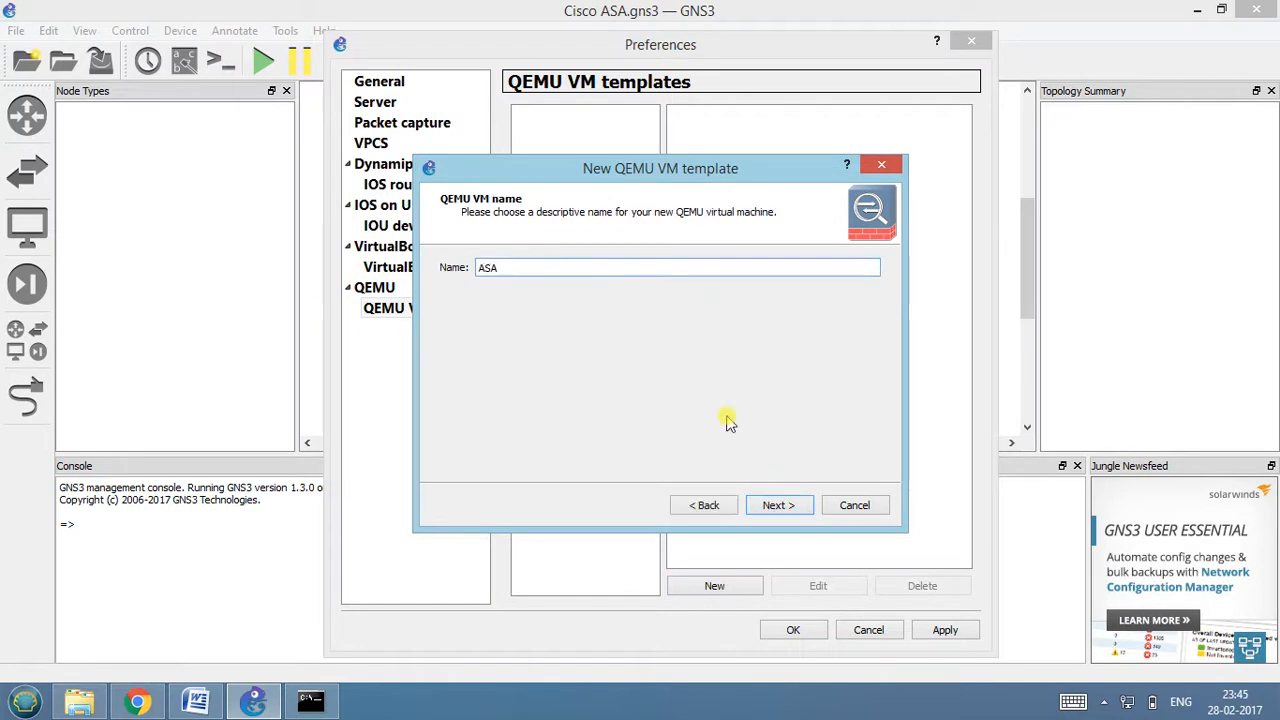
click(777, 505)
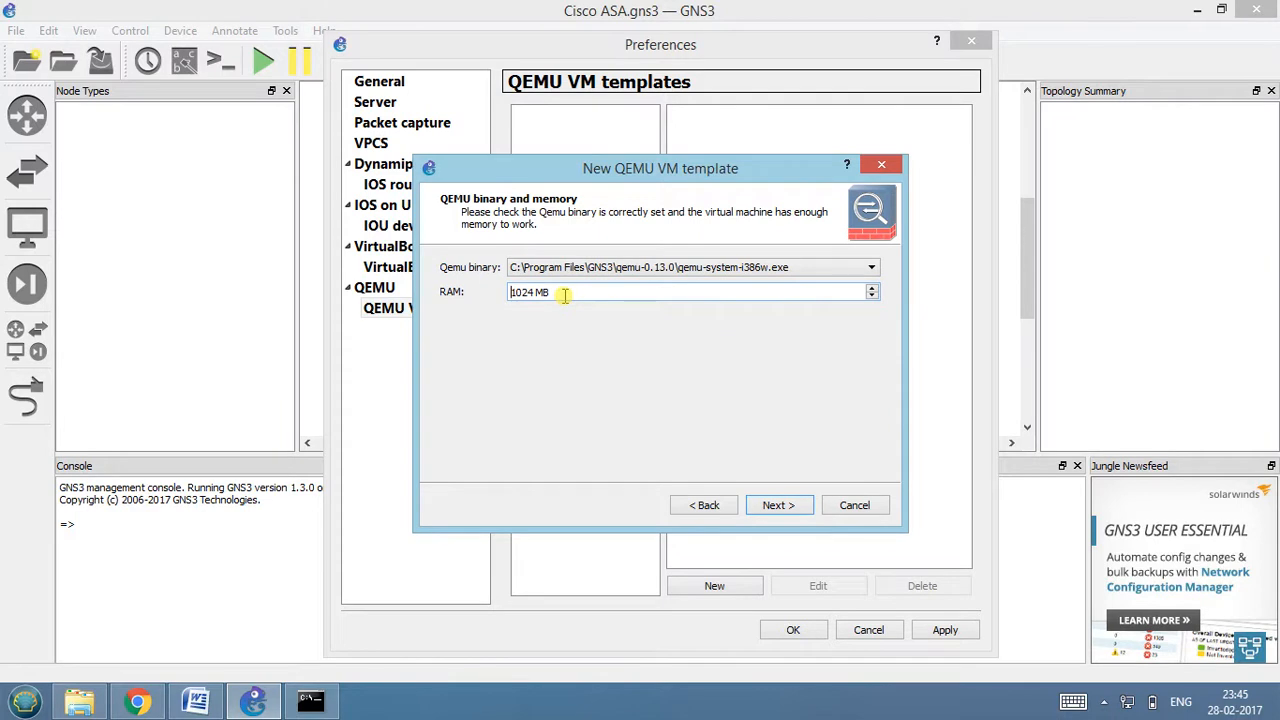
click(779, 505)
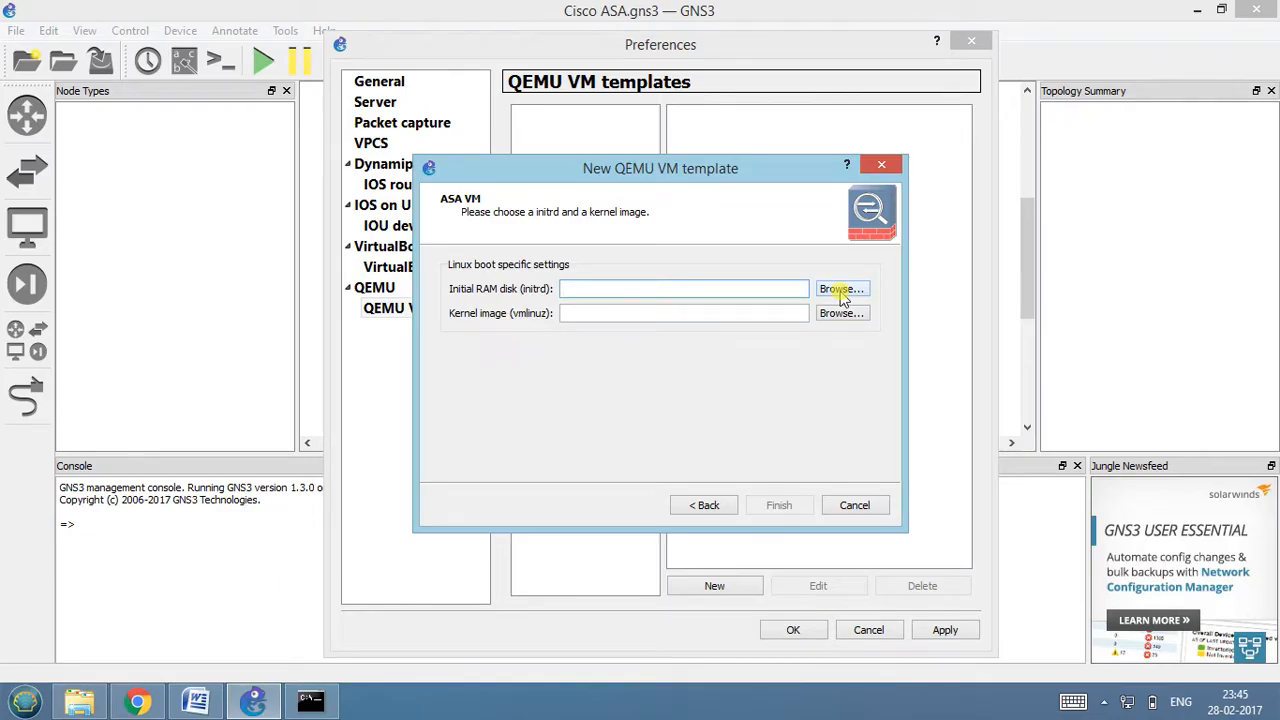
Set the initial RAM disk to asa842-initrd from the desktop's ASA842 folder, copying it to the default images directory.
key(super+d)
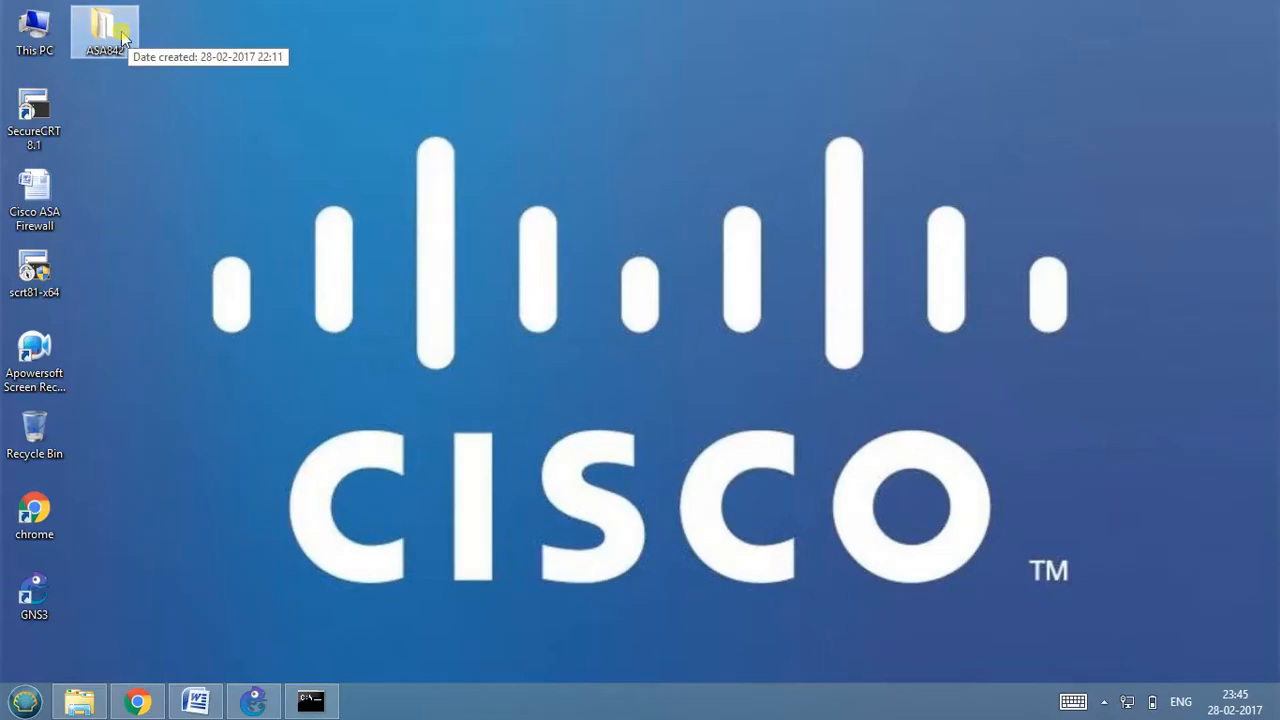
click(253, 701)
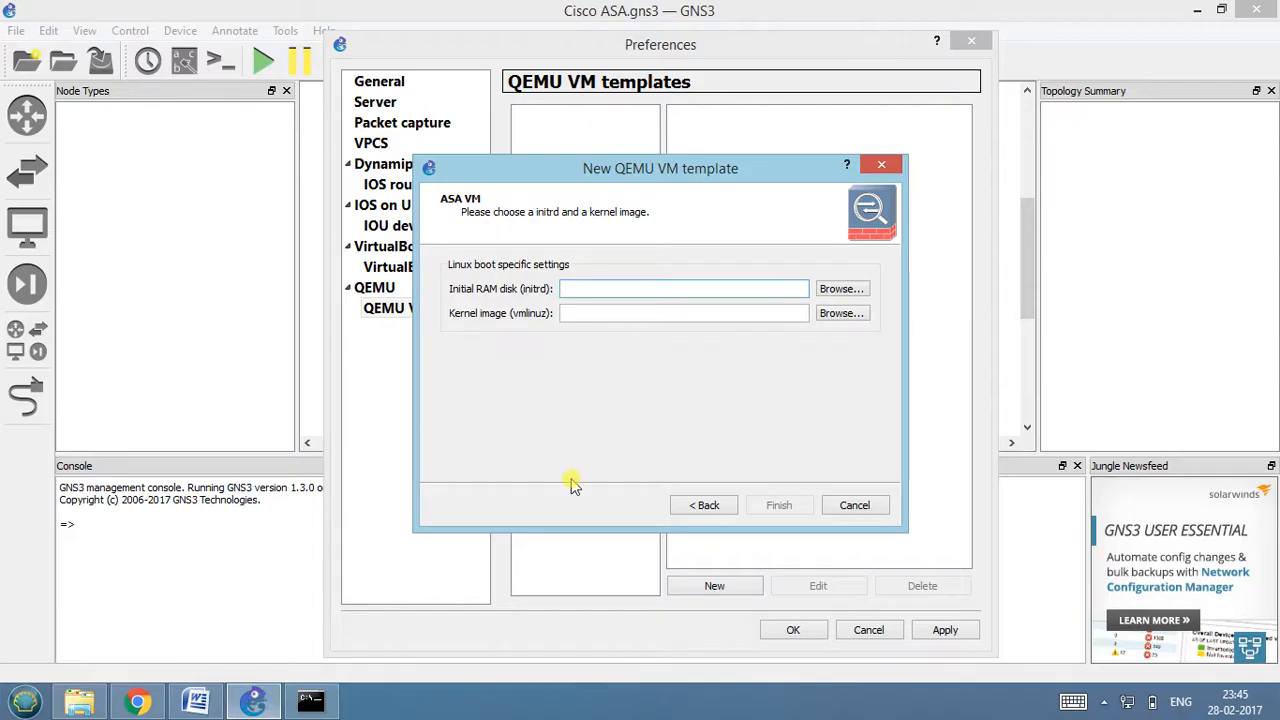
click(845, 289)
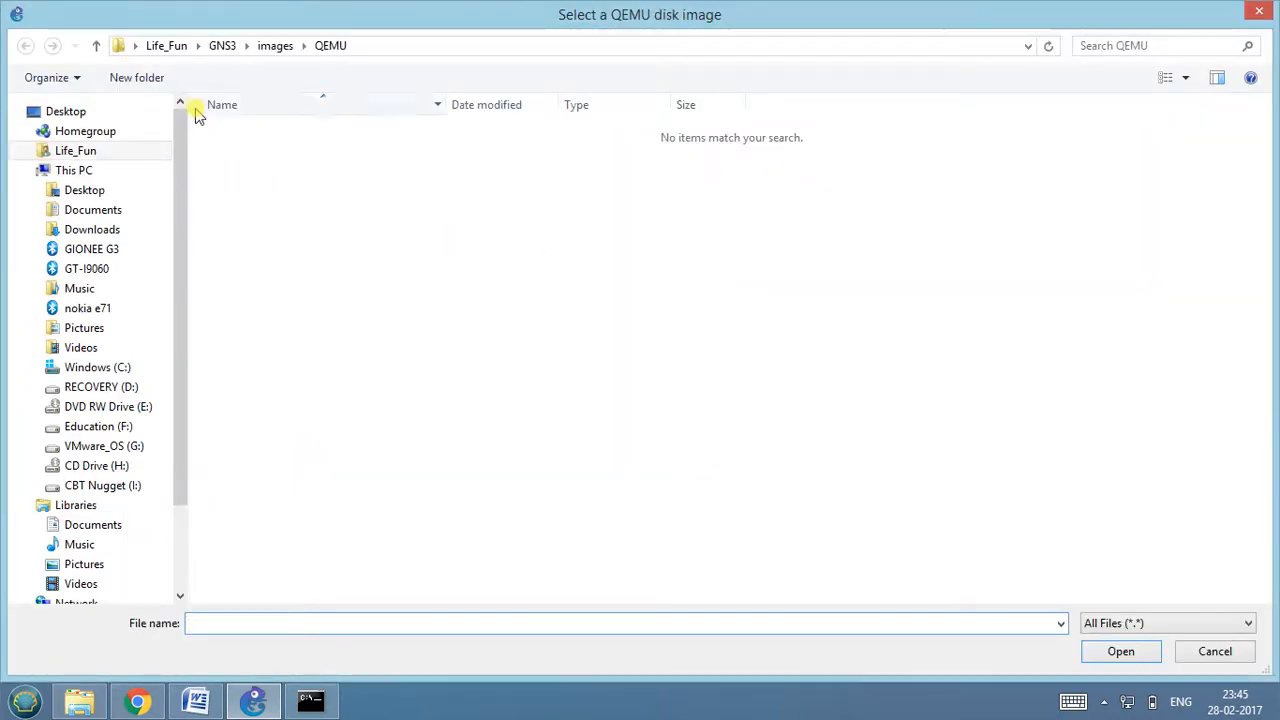
click(64, 111)
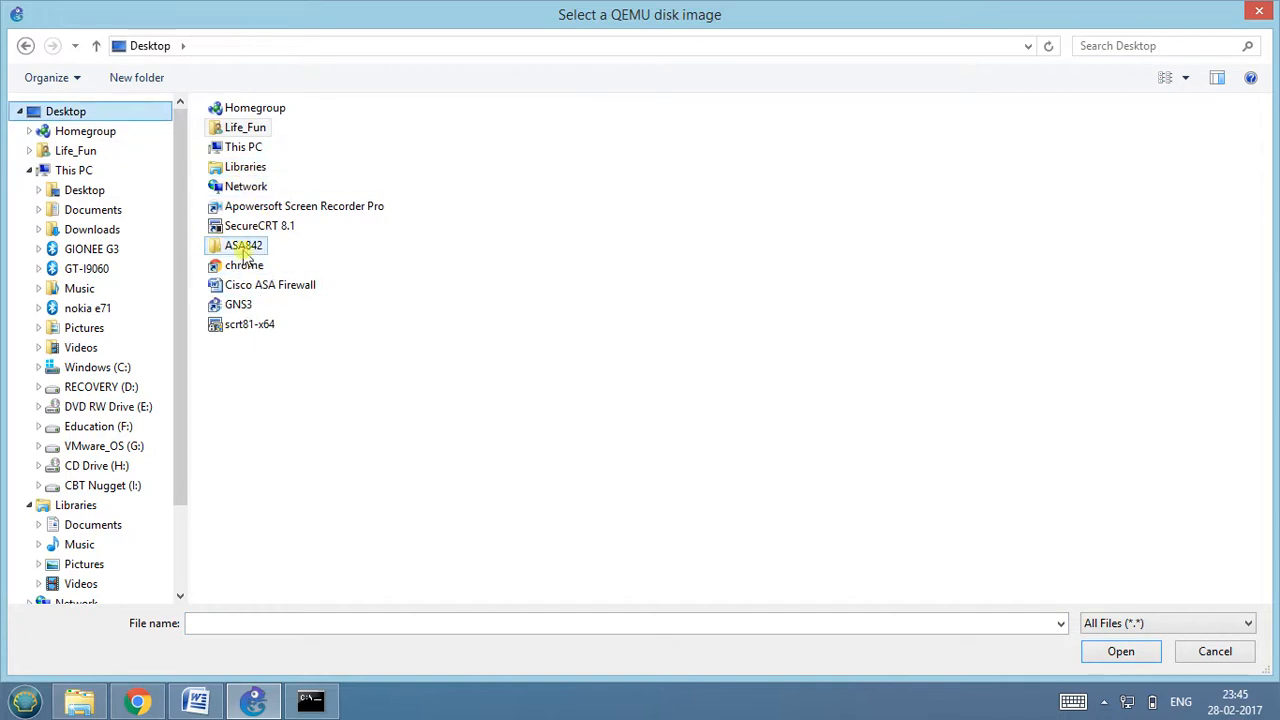
double_click(243, 246)
click(256, 137)
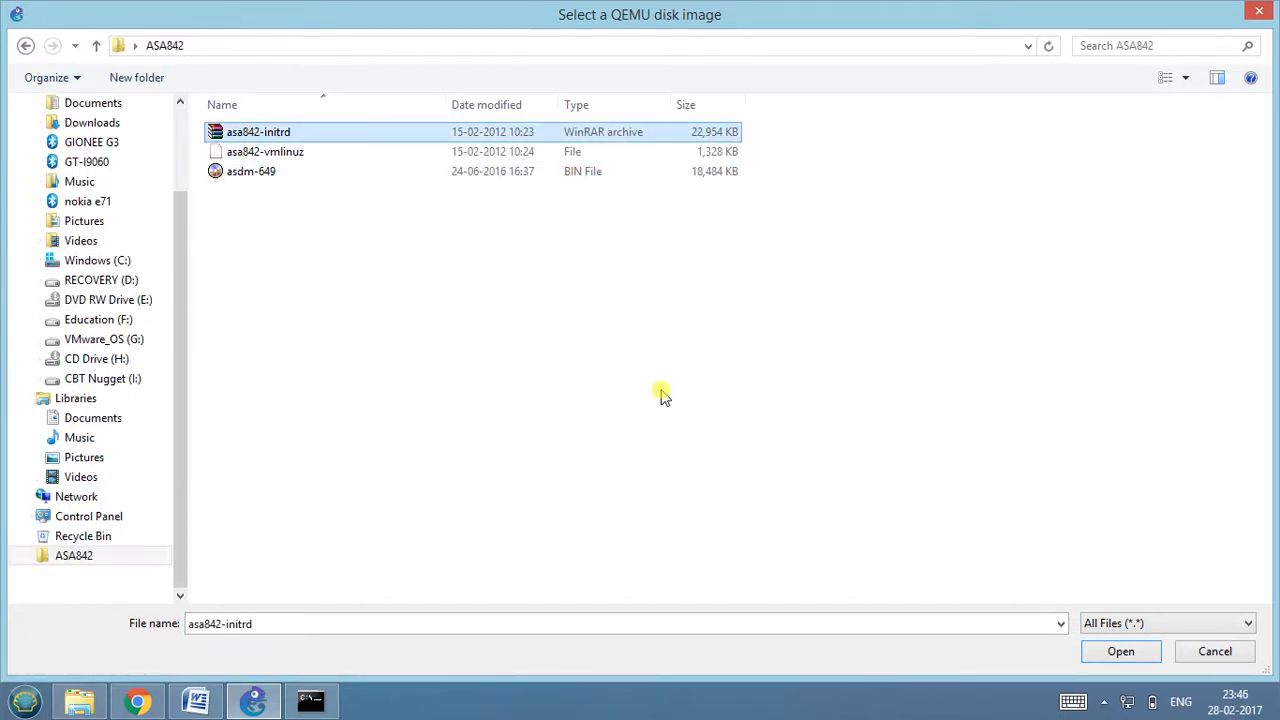
click(1092, 650)
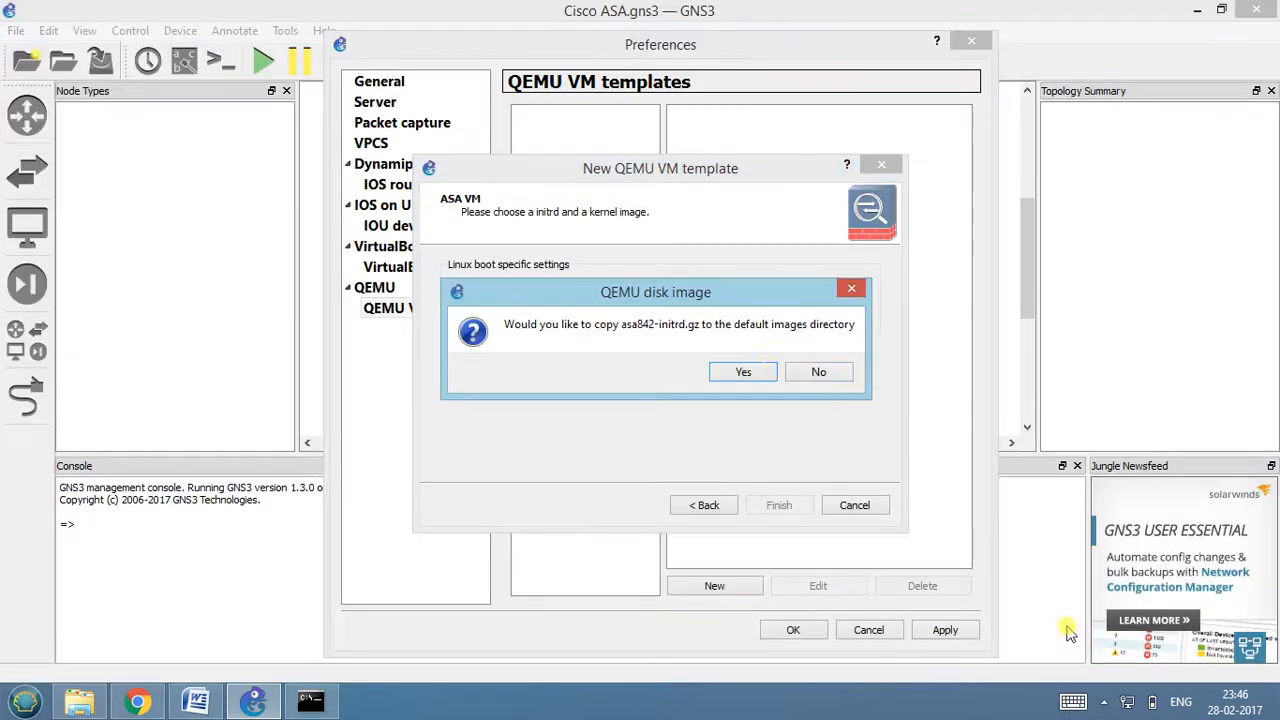
click(743, 372)
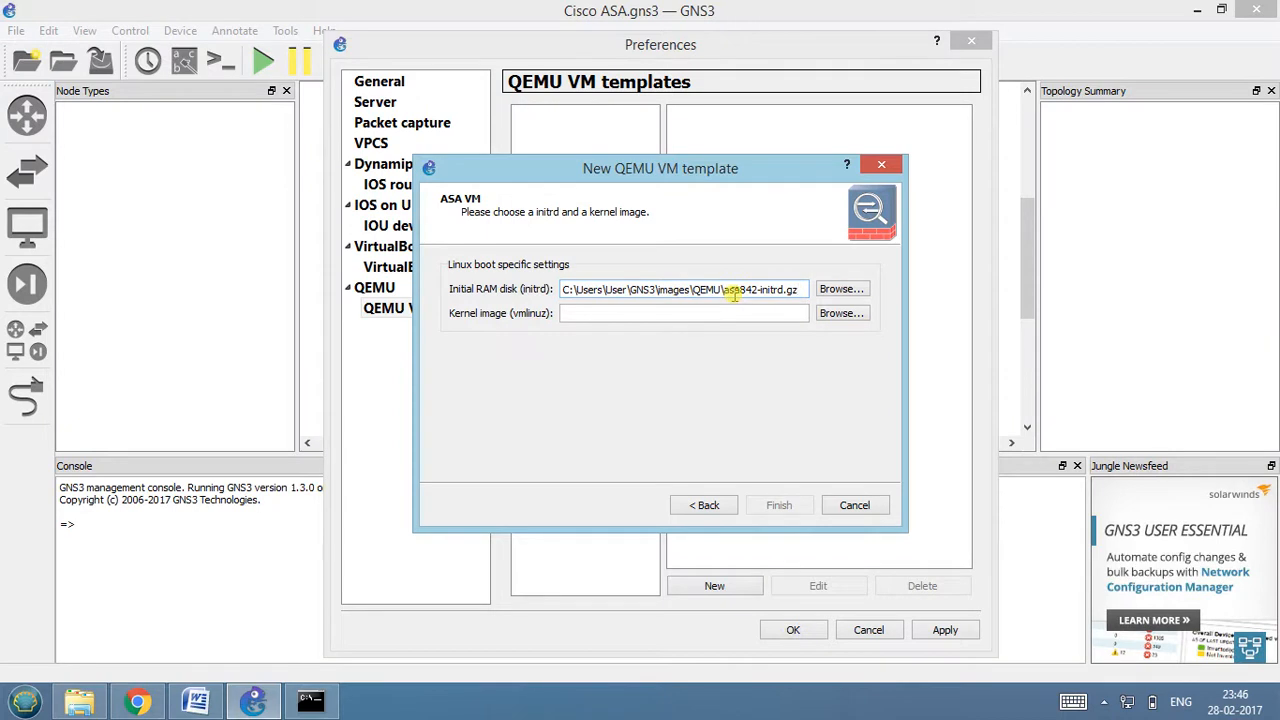
Set the kernel image to asa842-vmlinuz from the ASA842 folder, copy it to the default images directory, and finish the template.
click(839, 314)
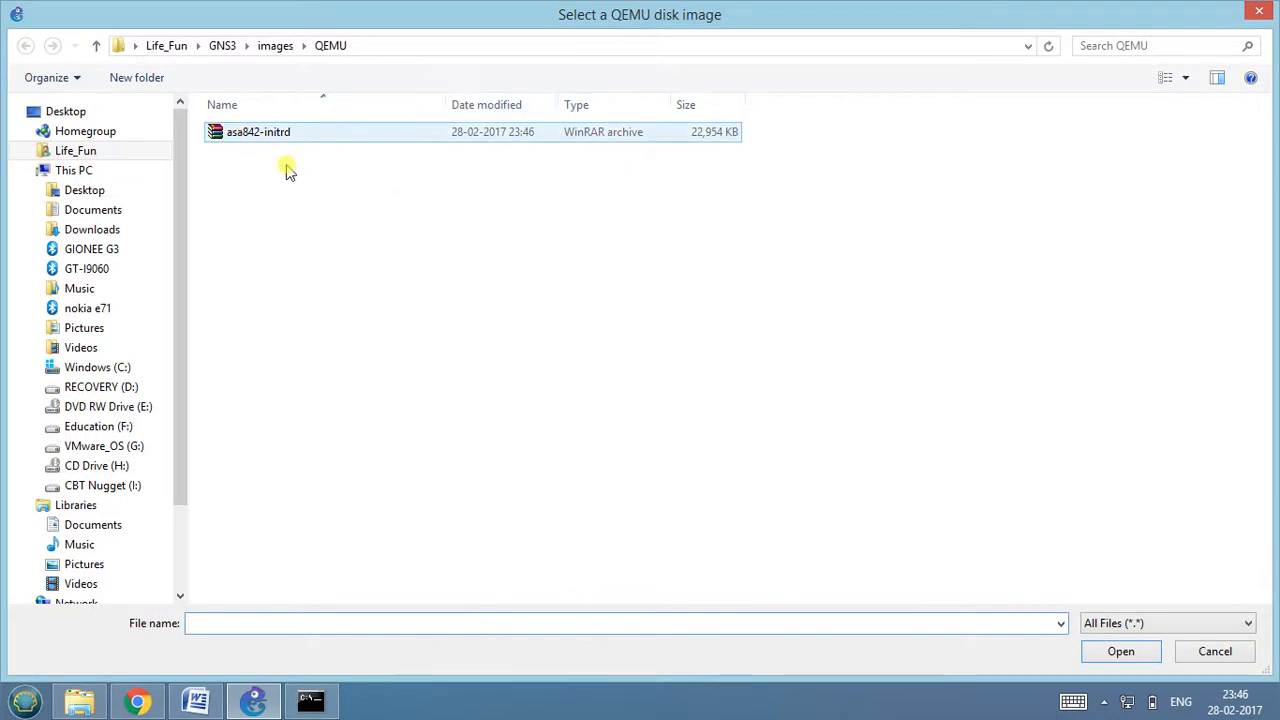
click(390, 48)
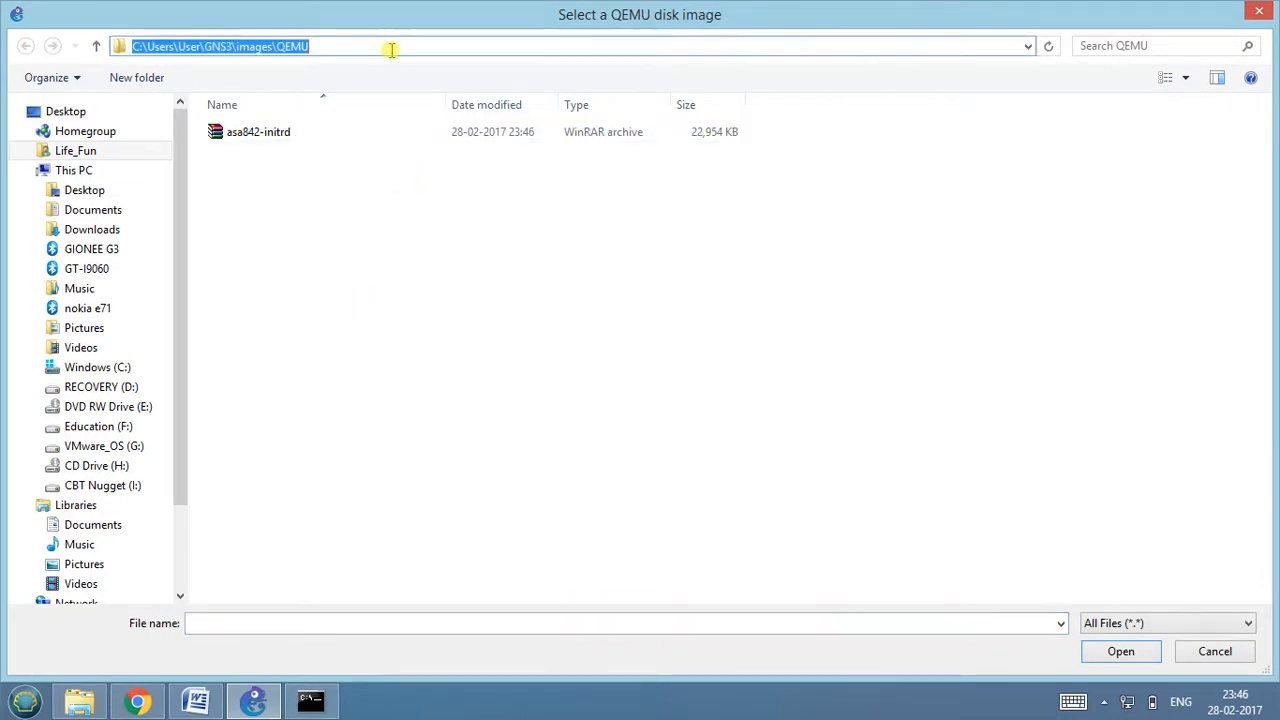
click(372, 213)
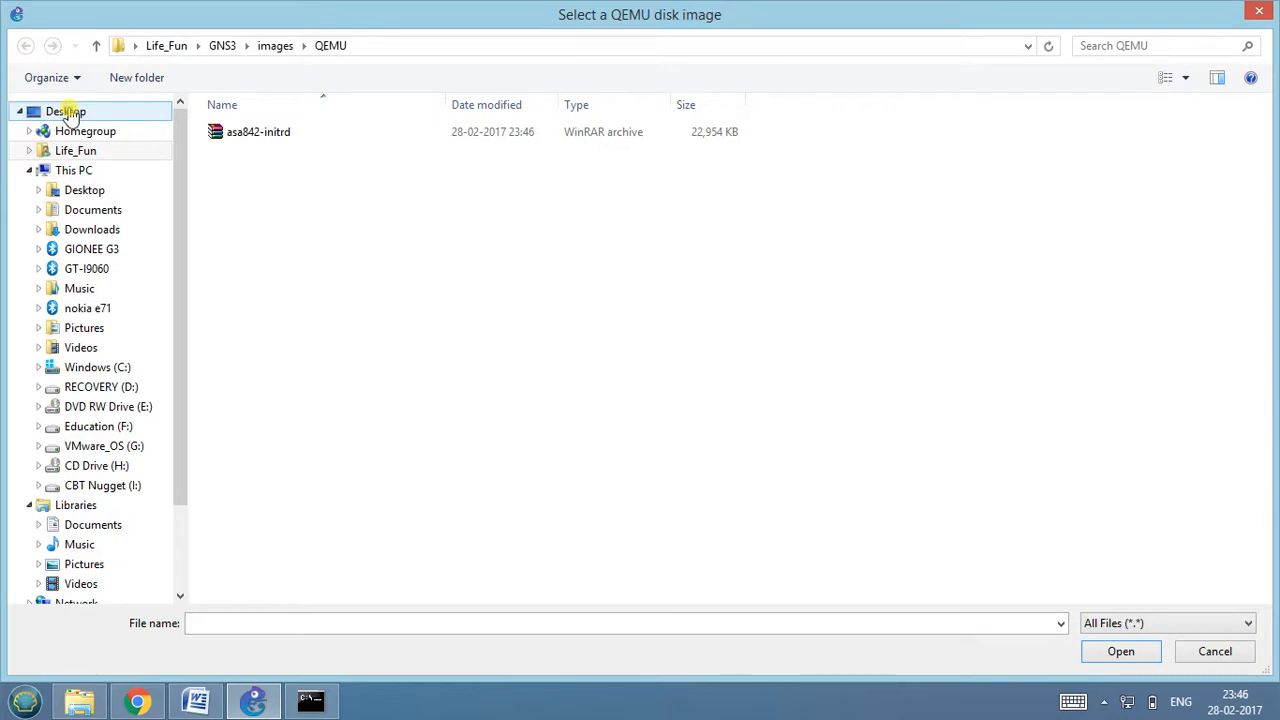
click(66, 113)
double_click(243, 245)
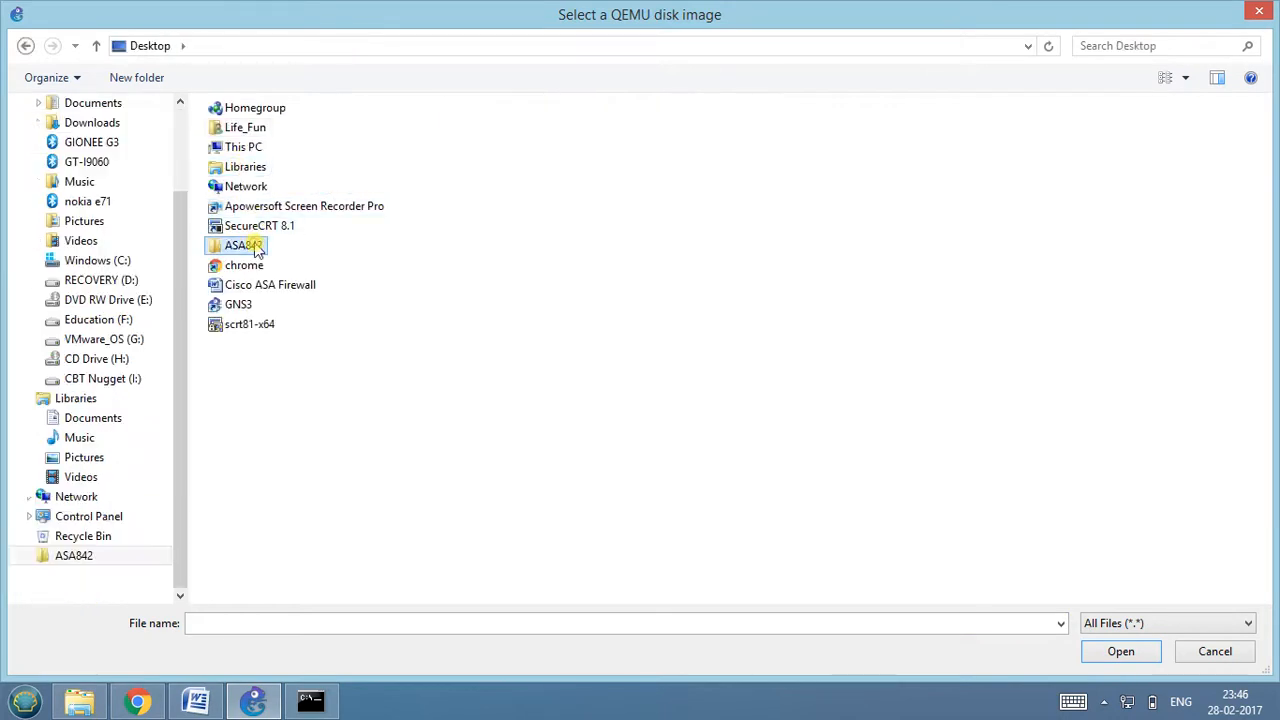
click(252, 152)
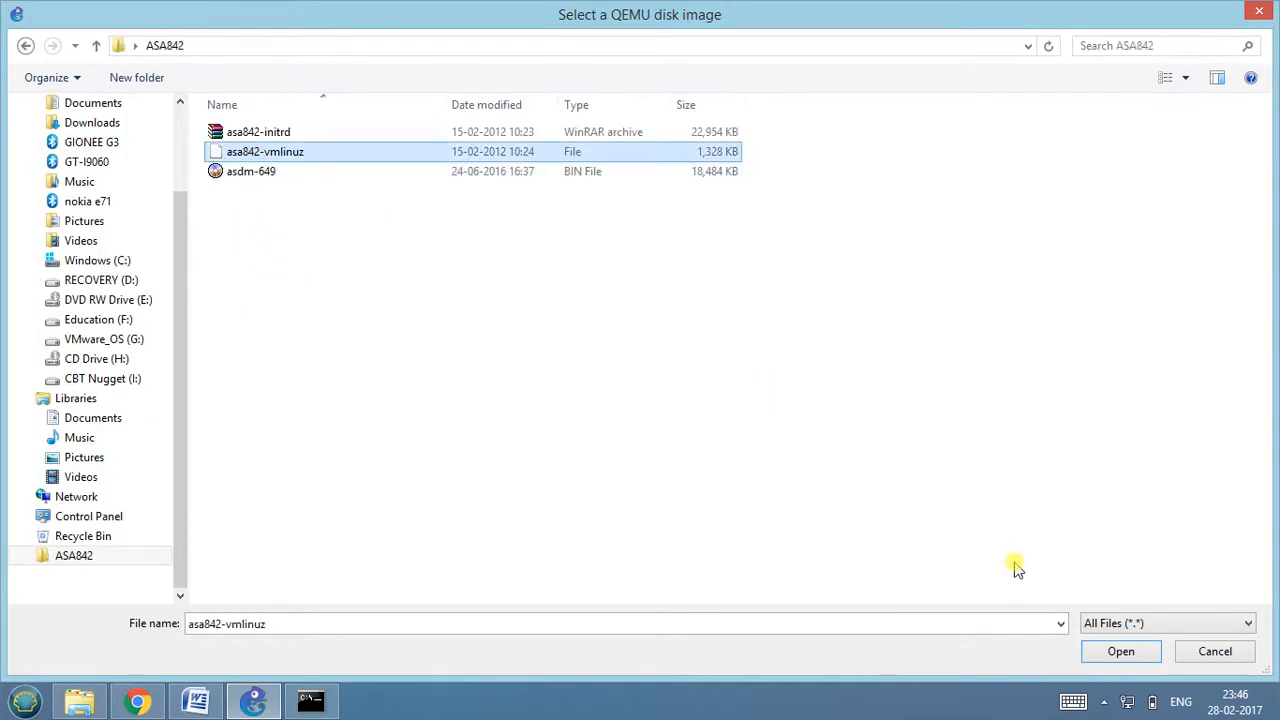
click(1100, 651)
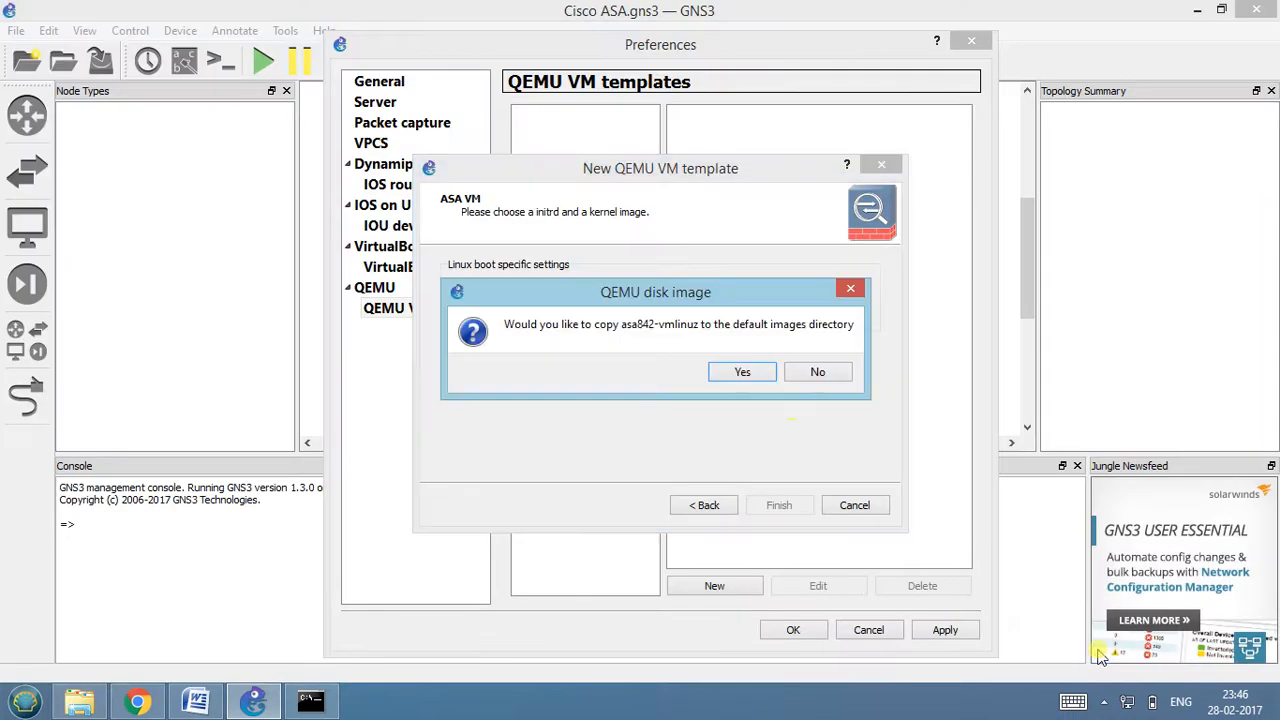
click(749, 375)
click(781, 506)
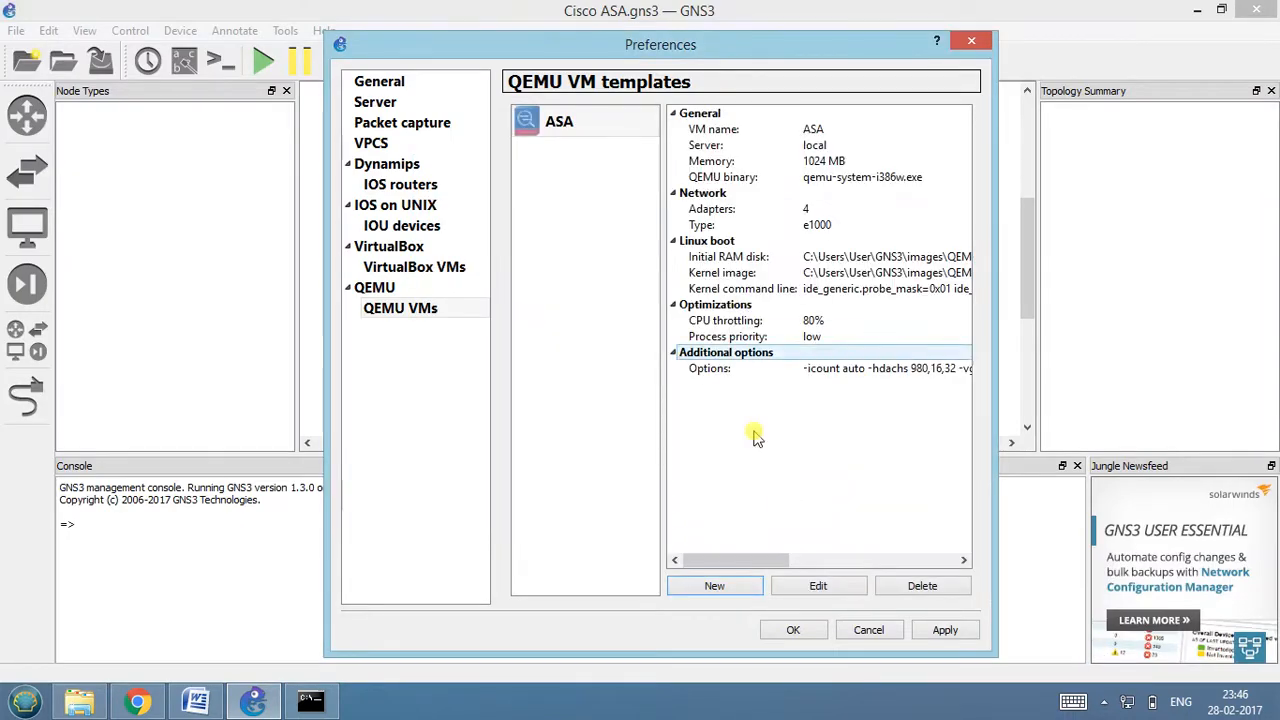
Set the ASA template's hda disk image to FLASH from the VirtualStore qemu-2.1.0 folder, copying it to the default images directory.
click(820, 587)
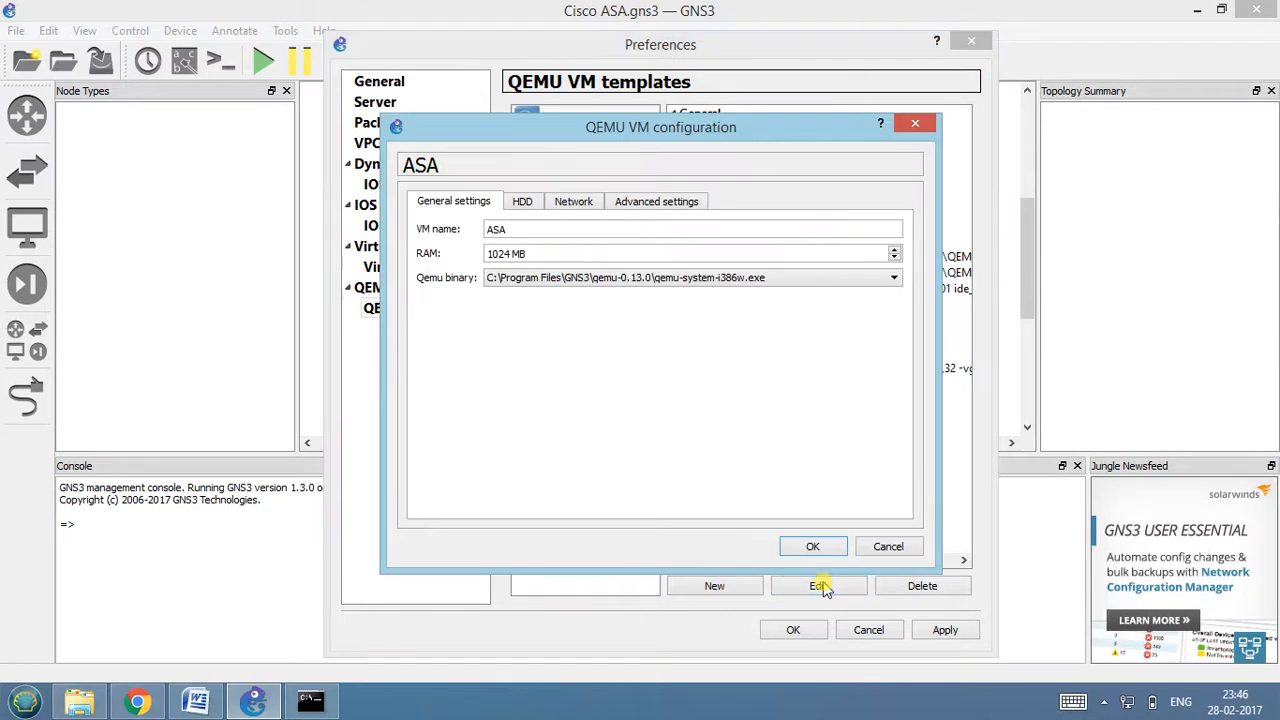
click(523, 202)
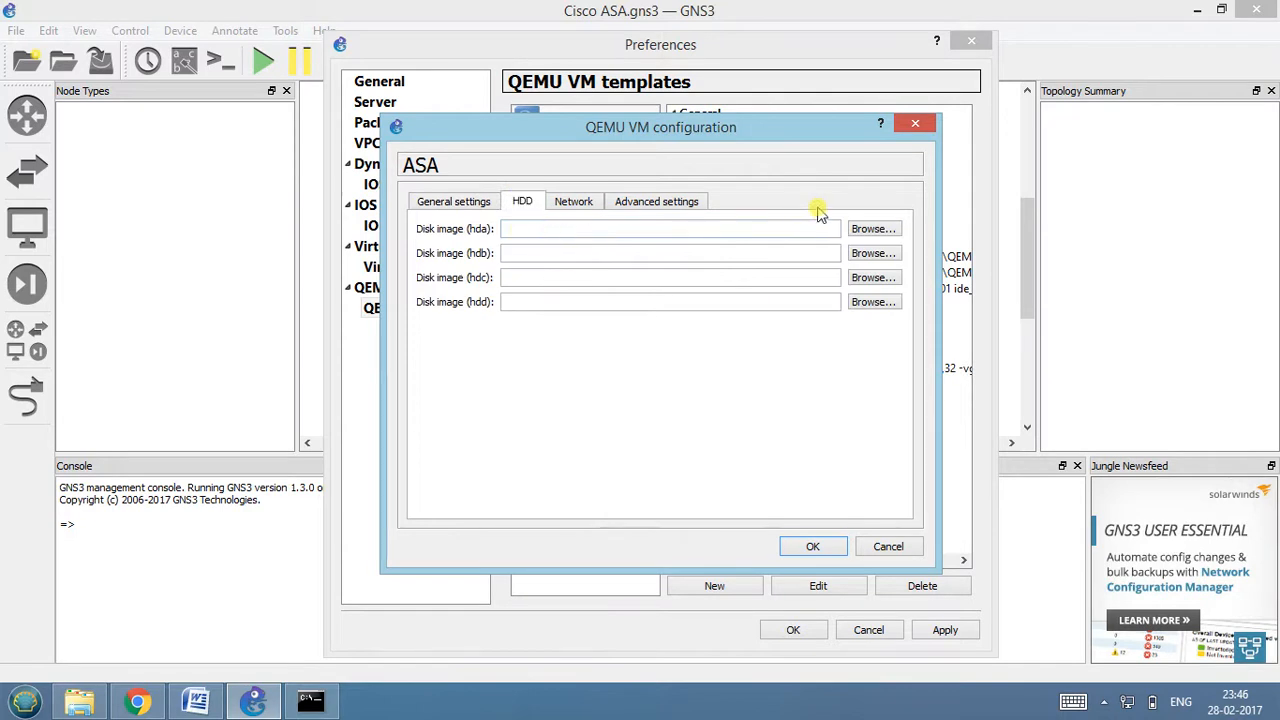
click(873, 230)
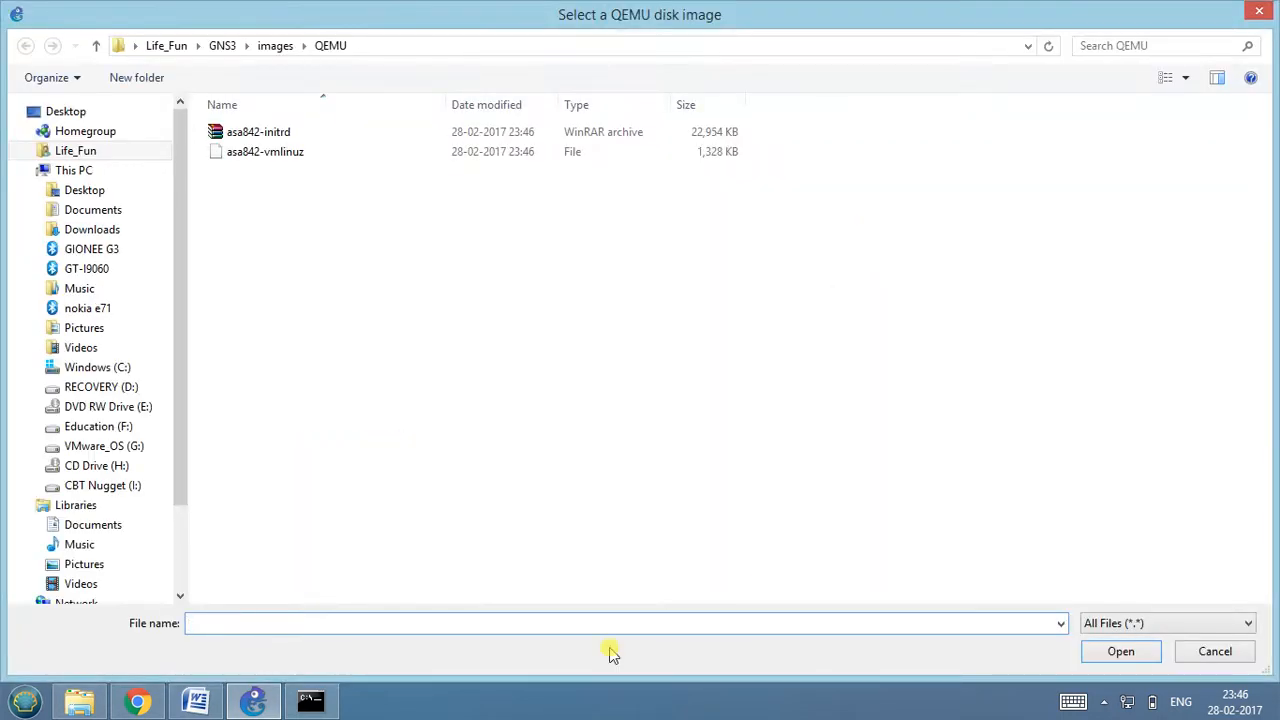
click(93, 706)
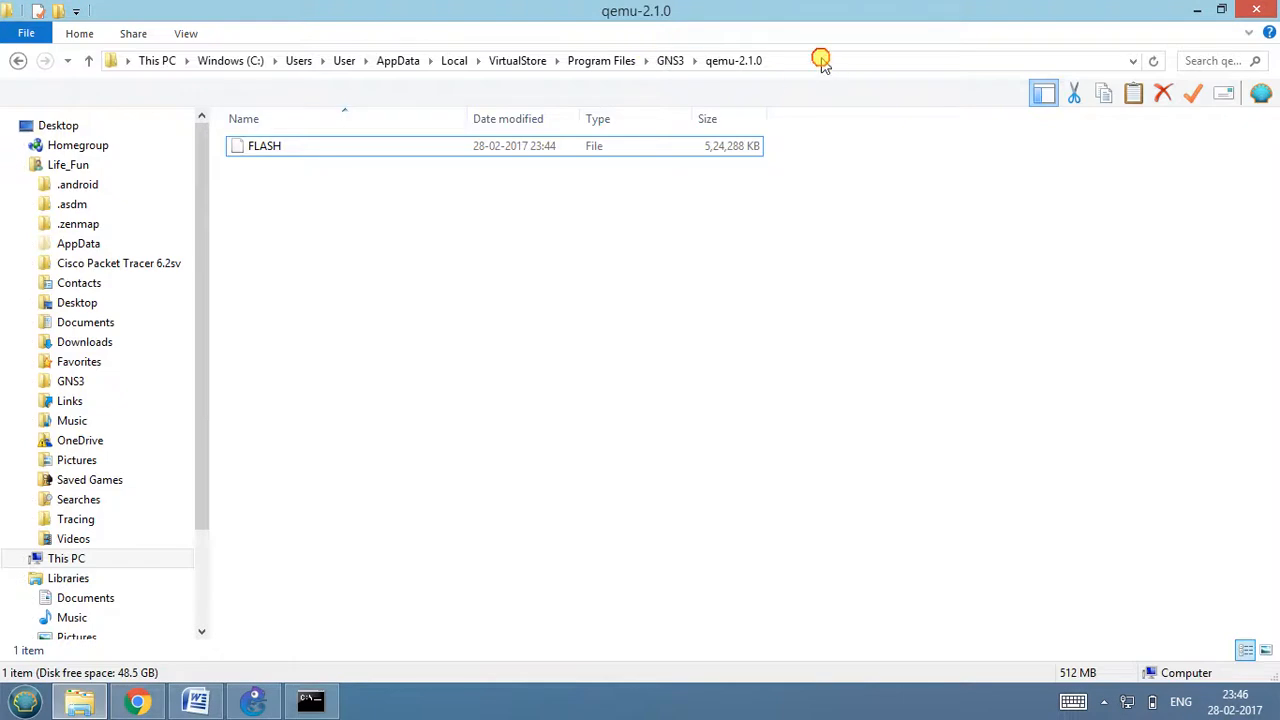
click(822, 60)
key(ctrl+c)
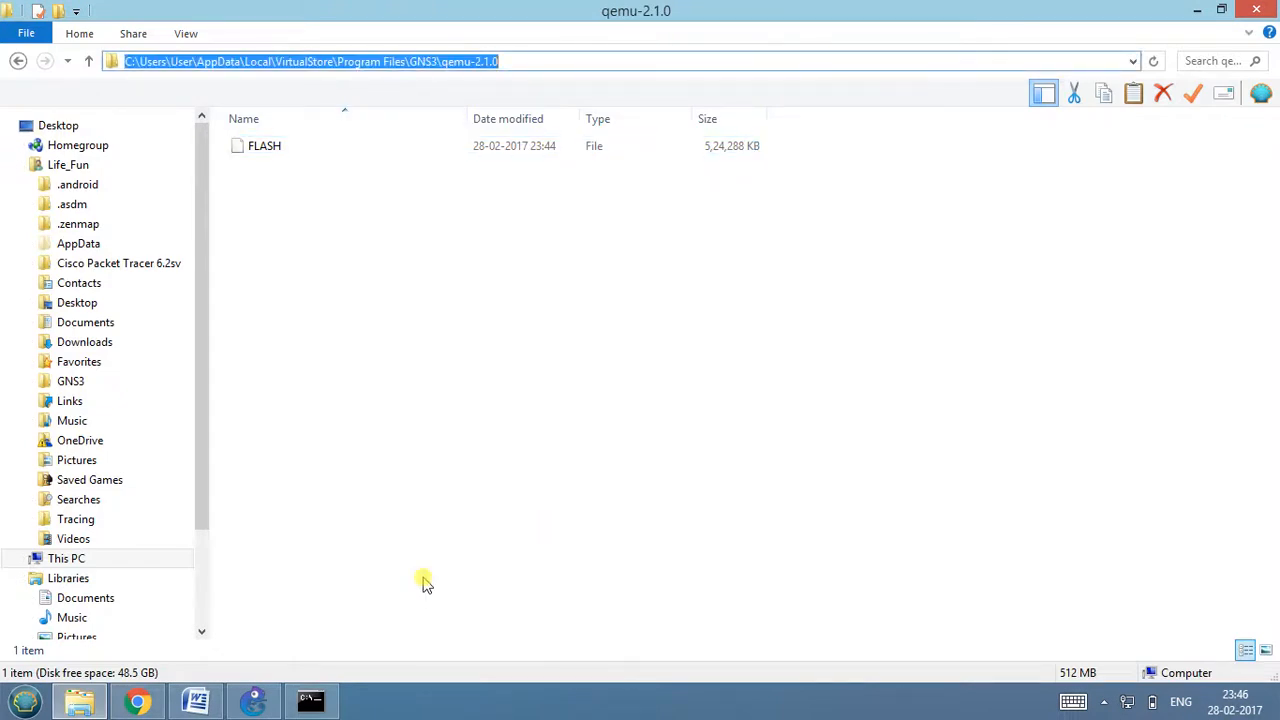
click(256, 700)
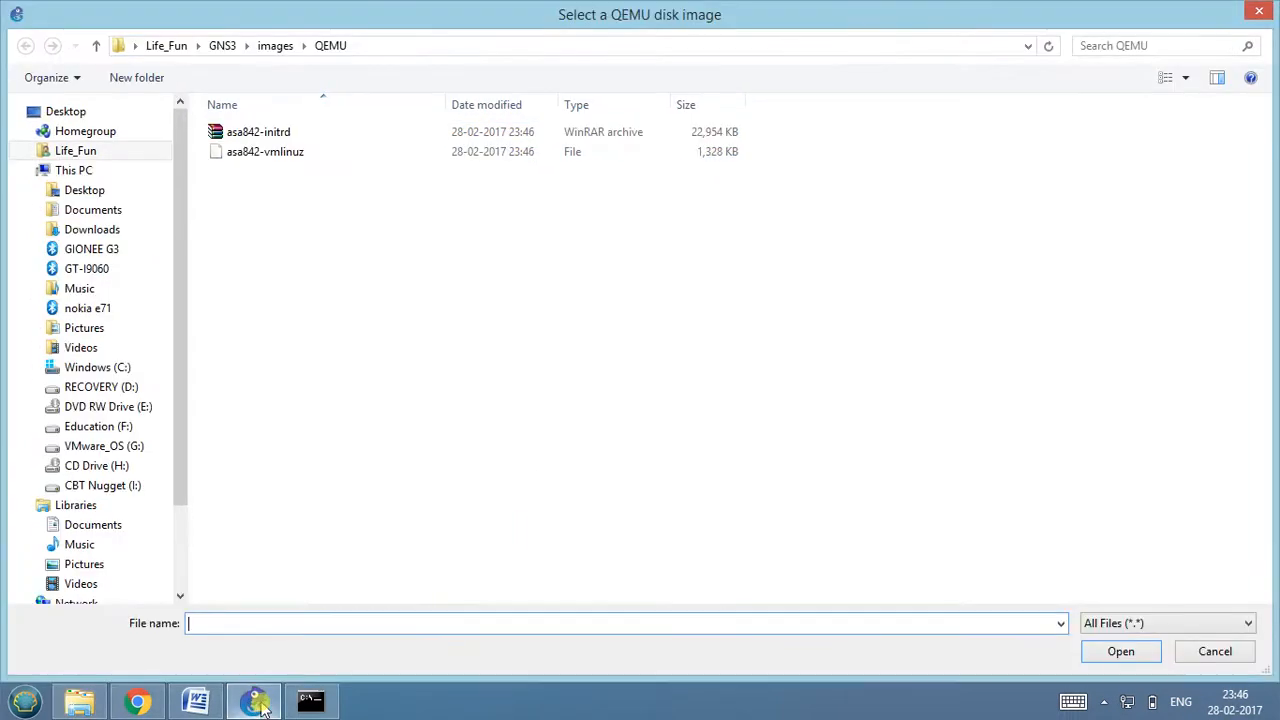
click(440, 50)
key(ctrl+v)
key(Return)
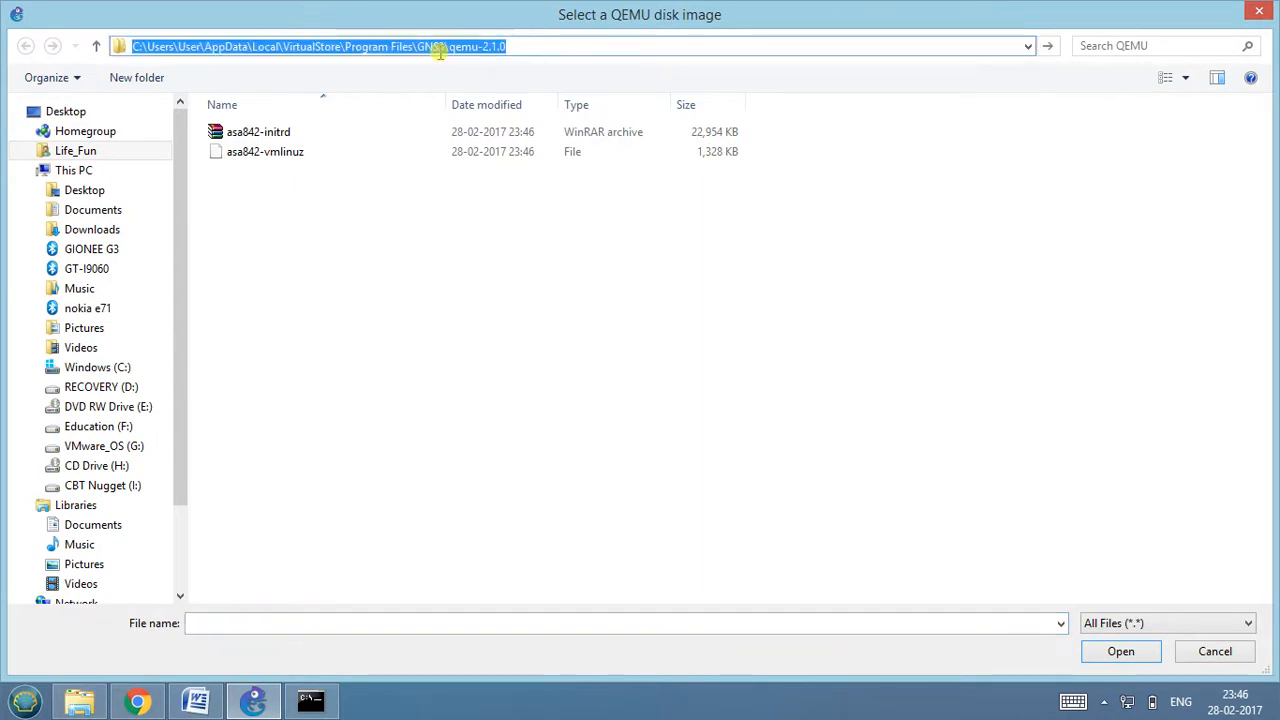
click(352, 133)
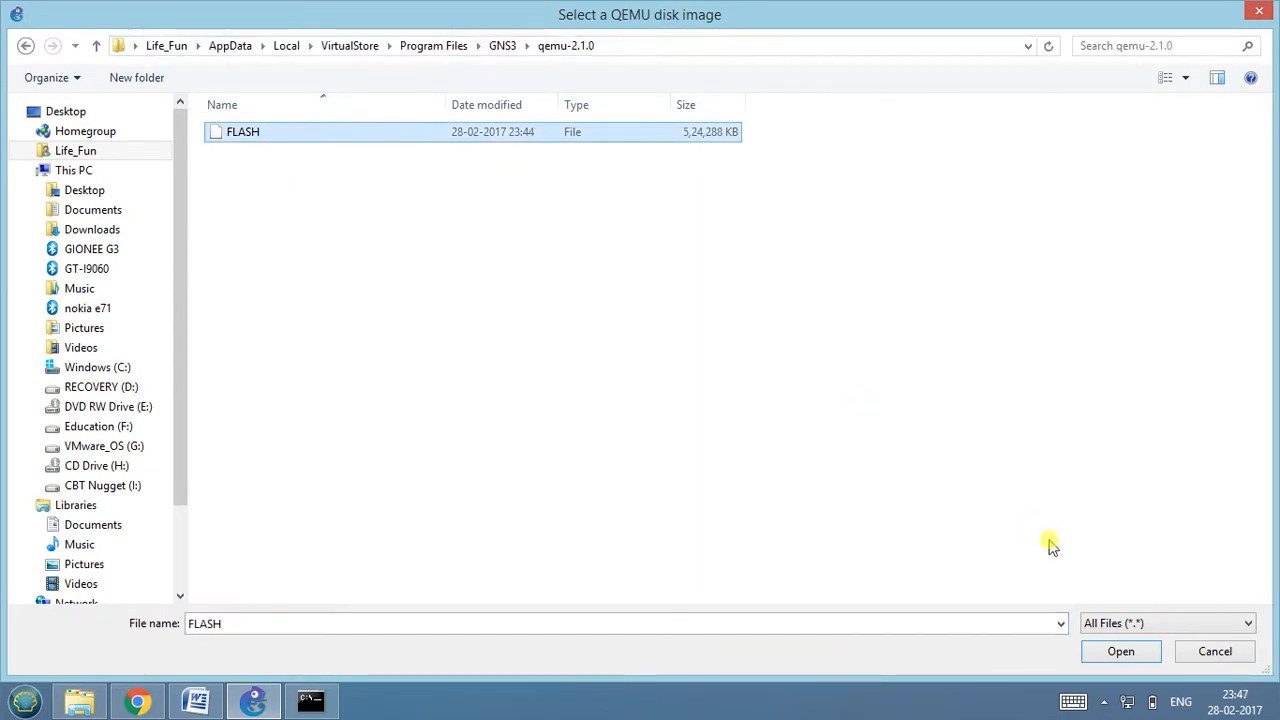
click(1110, 651)
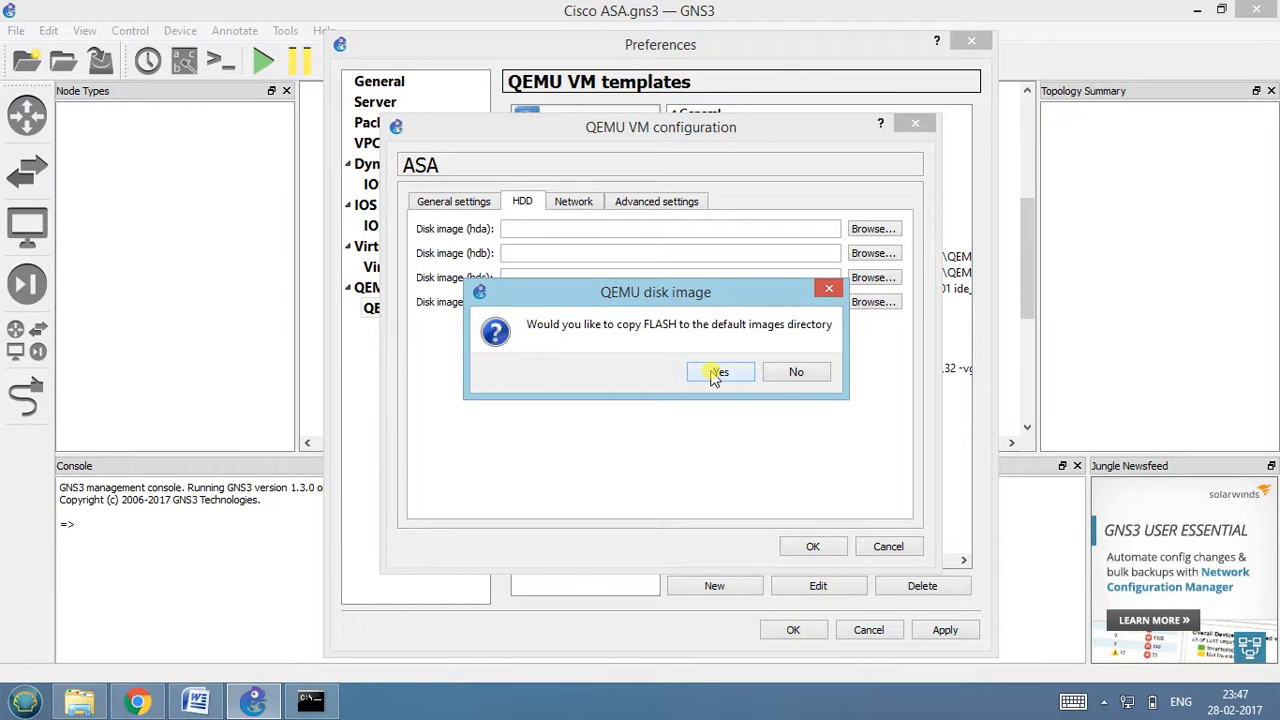
click(718, 372)
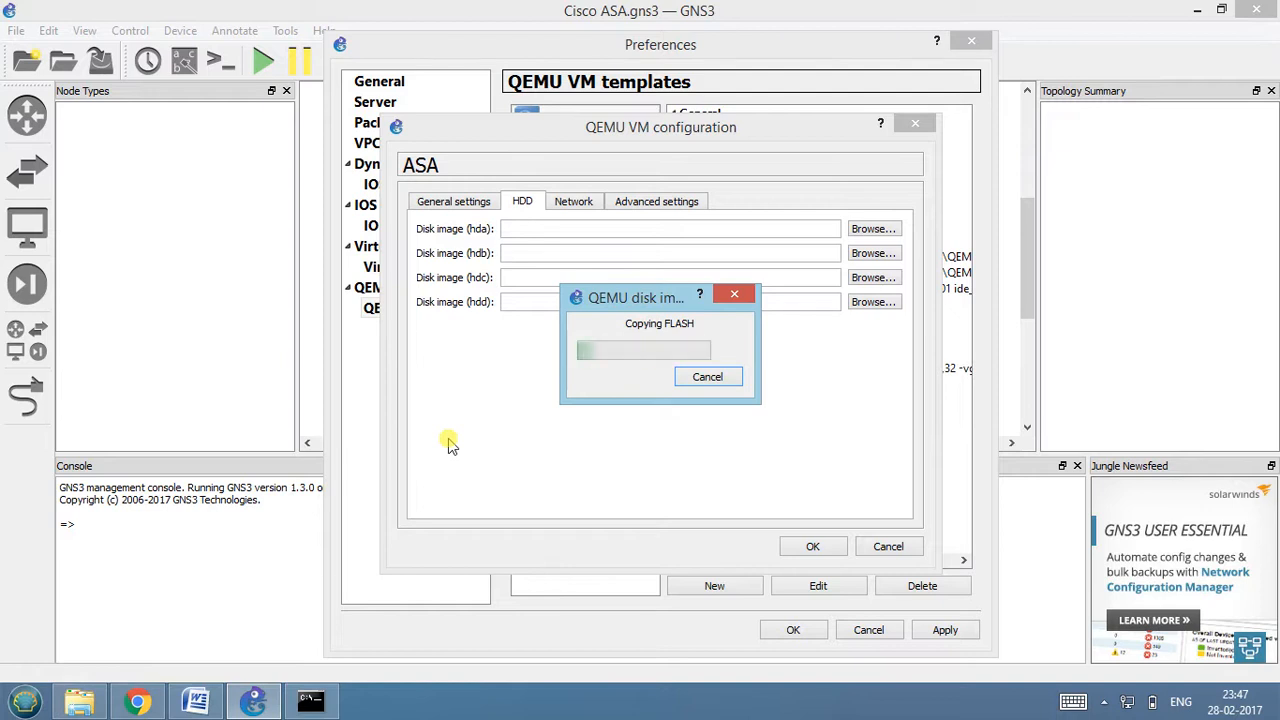
Open the Windows Network Connections window by running ncpa.cpl.
key(super+r)
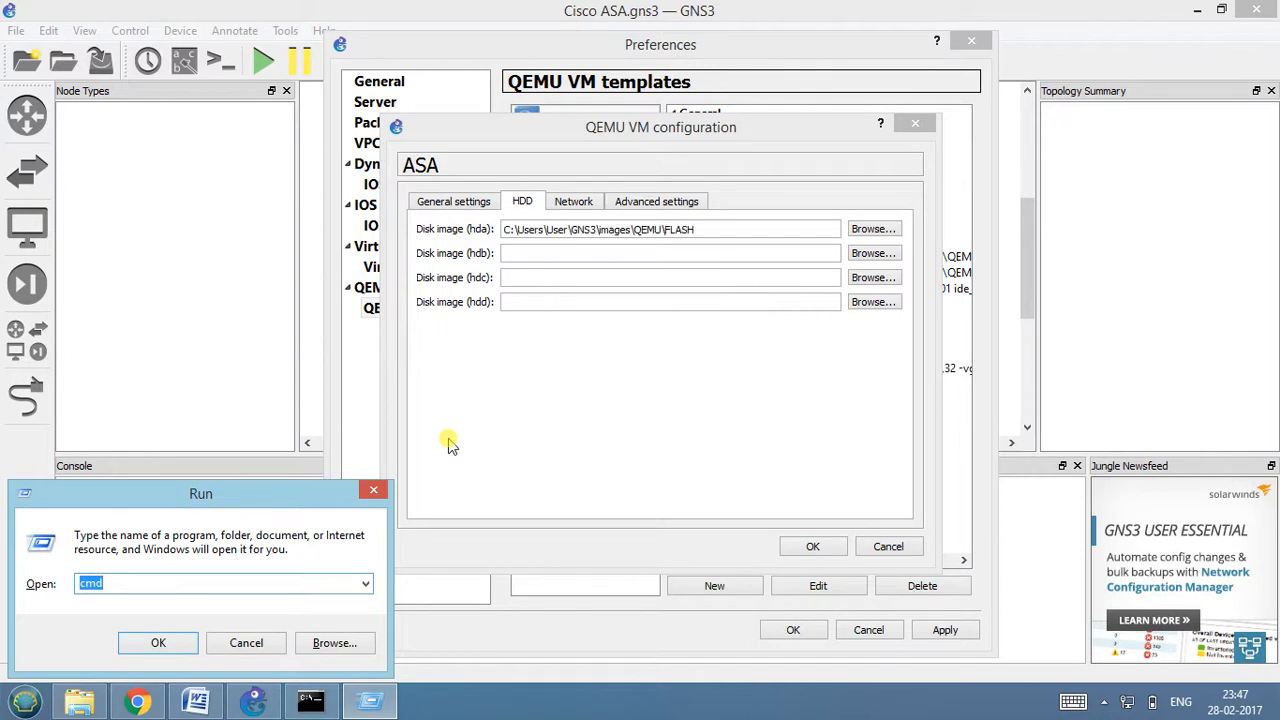
text(ncpa)
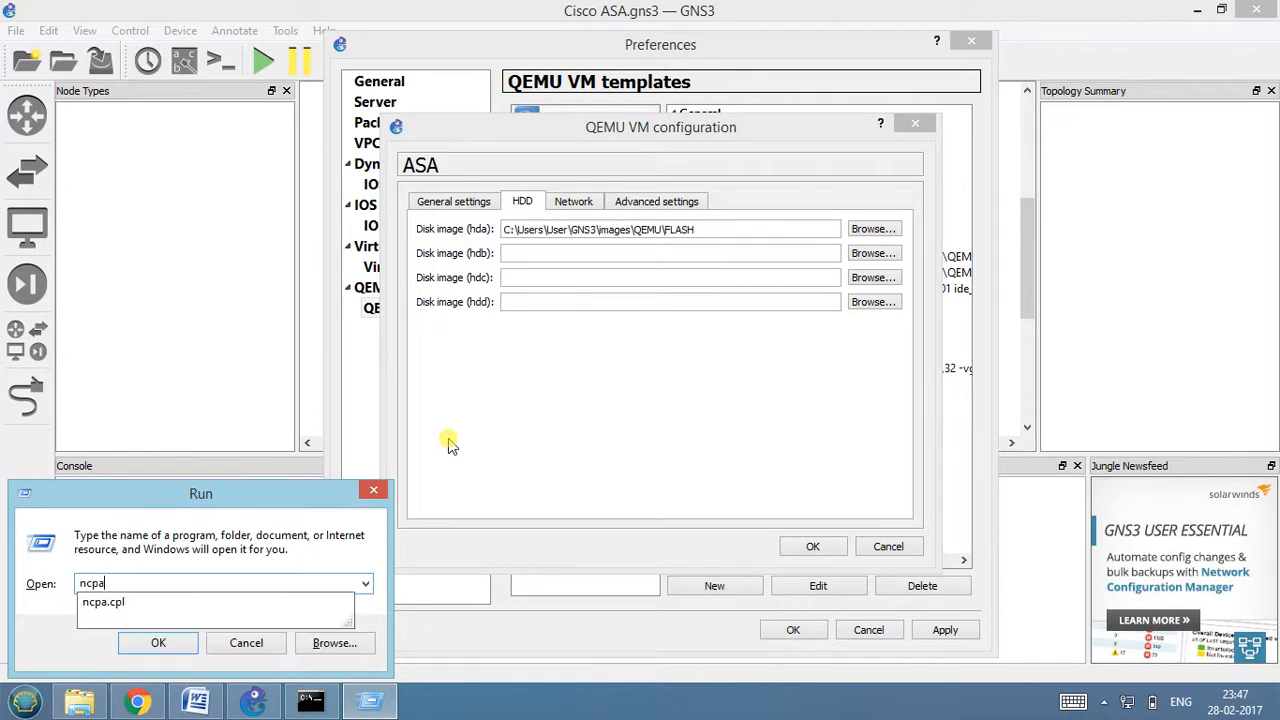
text(.cpl)
key(Return)
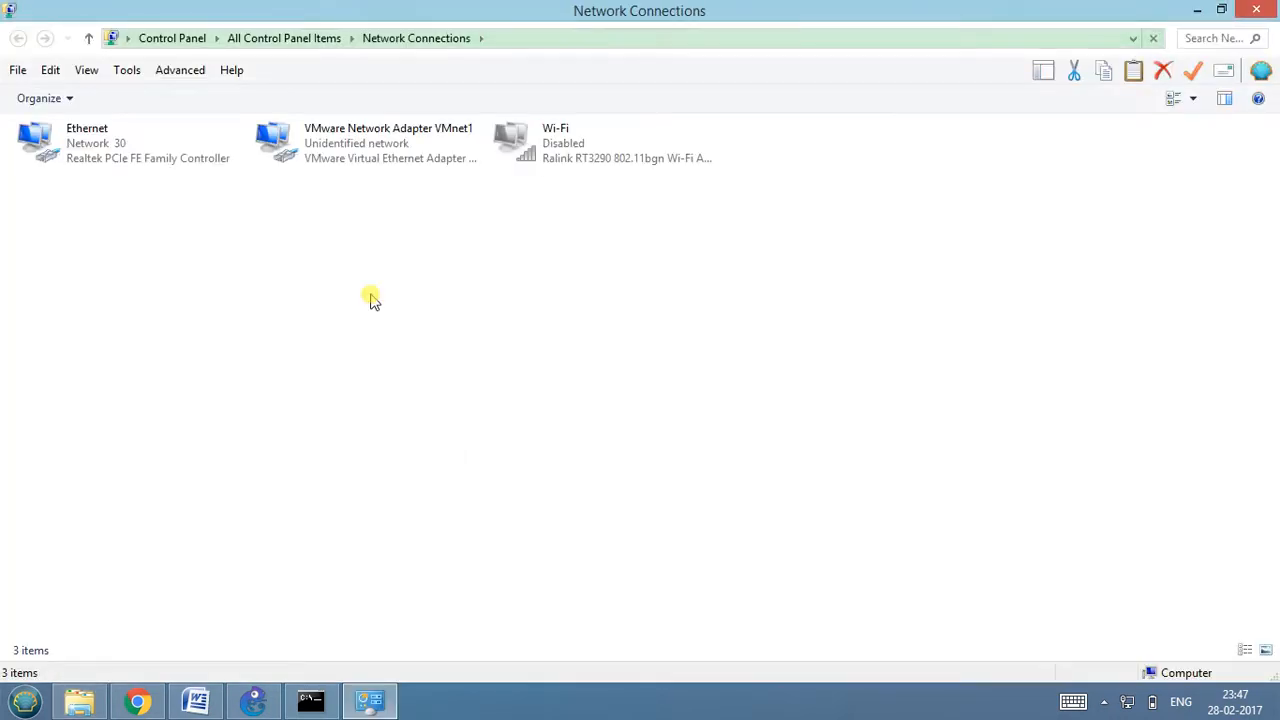
Look over the available network adapters, including the VMware Network Adapter VMnet1.
click(105, 157)
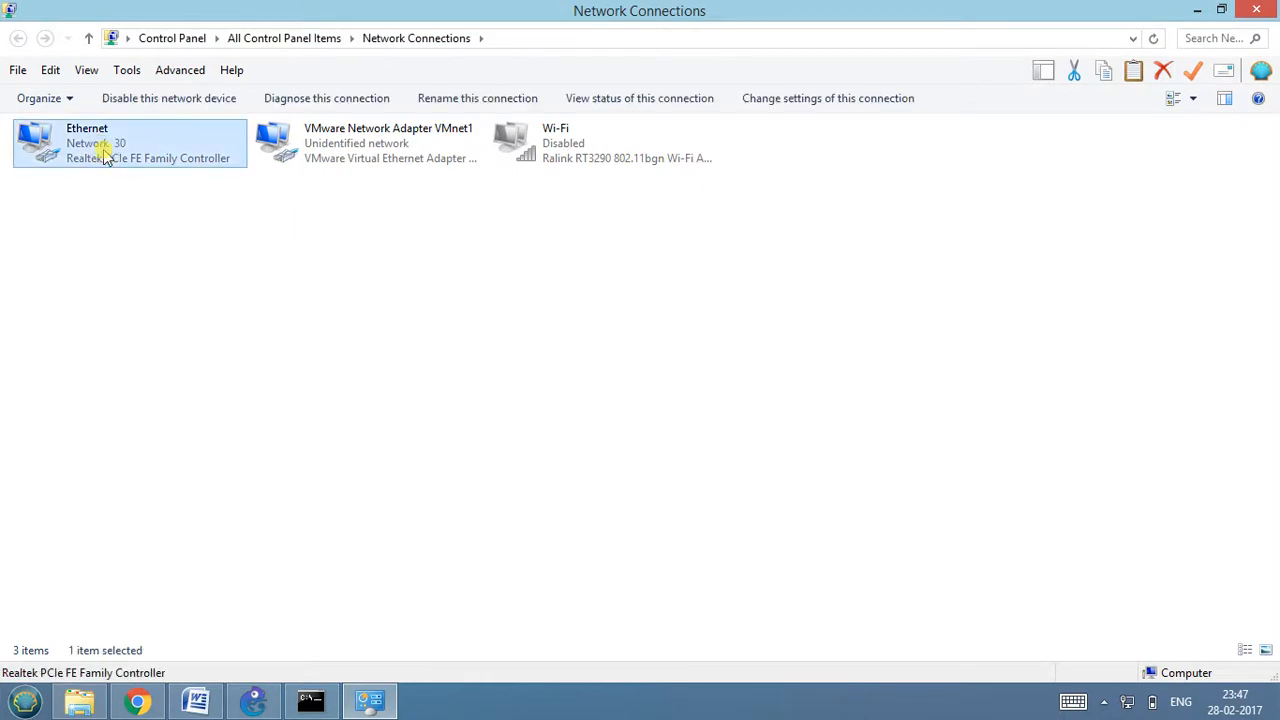
click(360, 167)
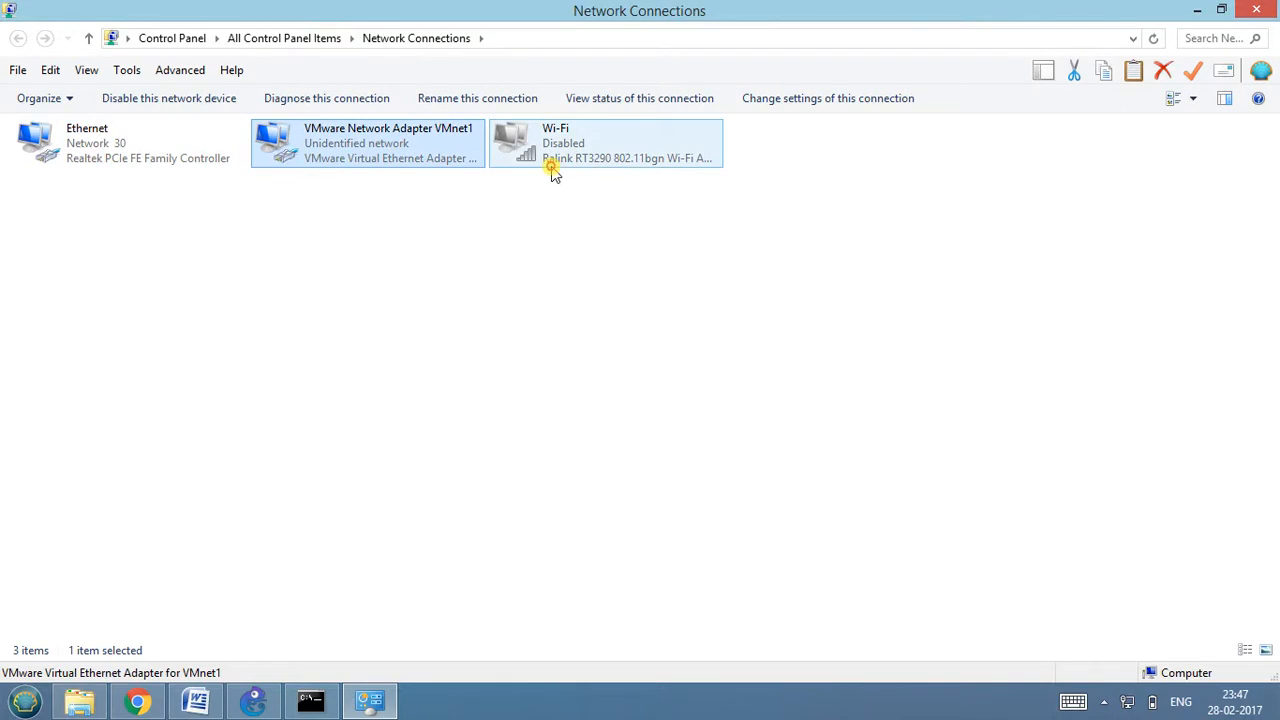
click(551, 171)
click(350, 165)
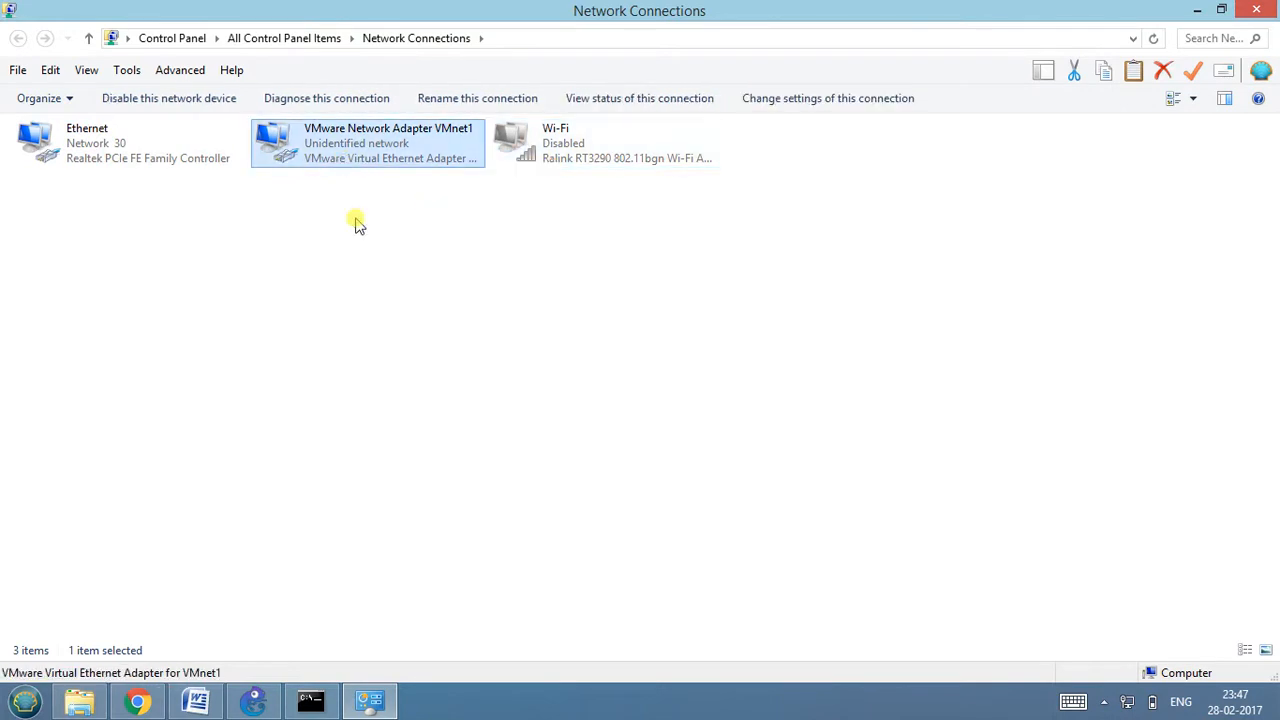
click(405, 280)
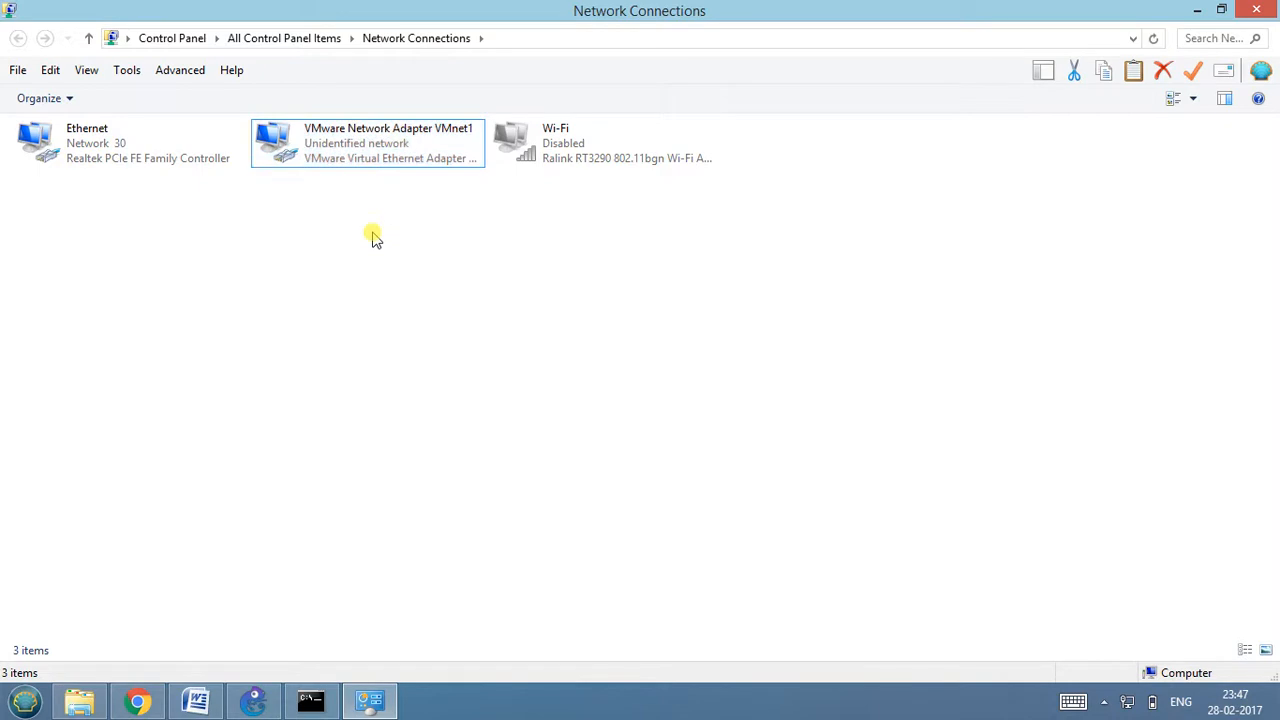
click(365, 160)
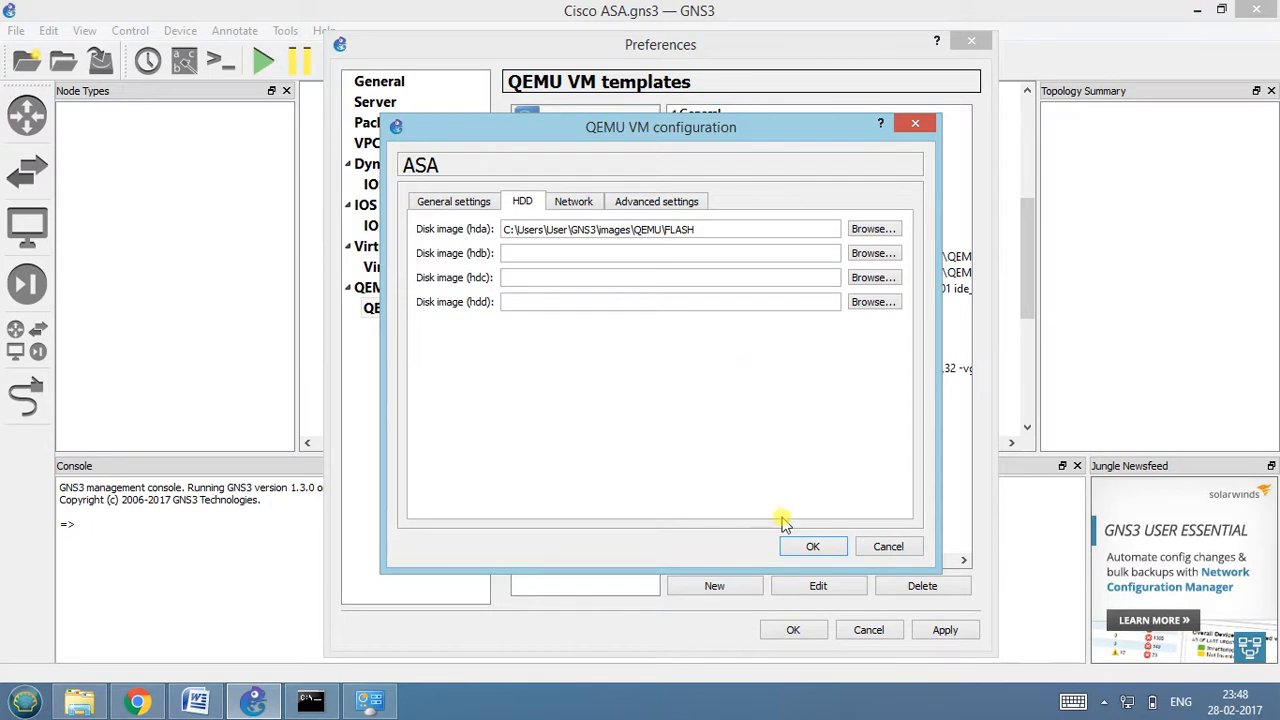
Save the ASA template and preferences, and place one ASA device in the upper part of the topology.
click(810, 546)
click(945, 630)
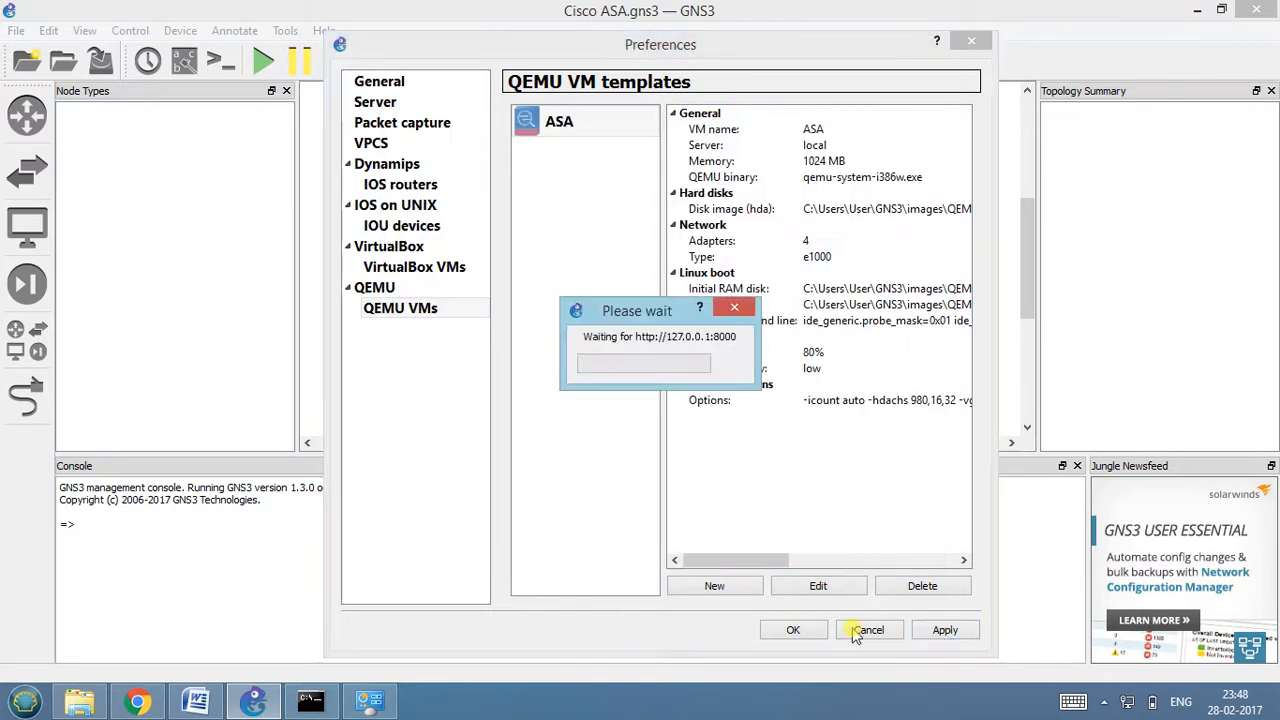
click(791, 630)
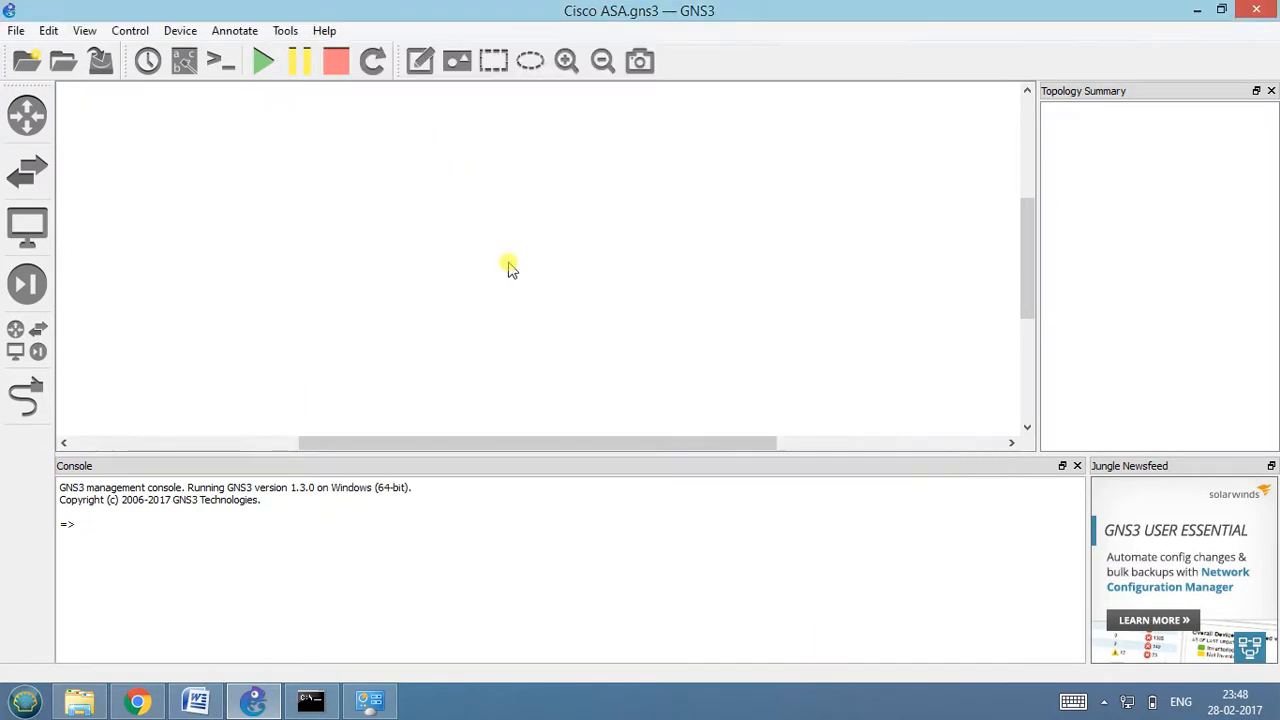
click(30, 340)
drag(114, 117, 406, 134)
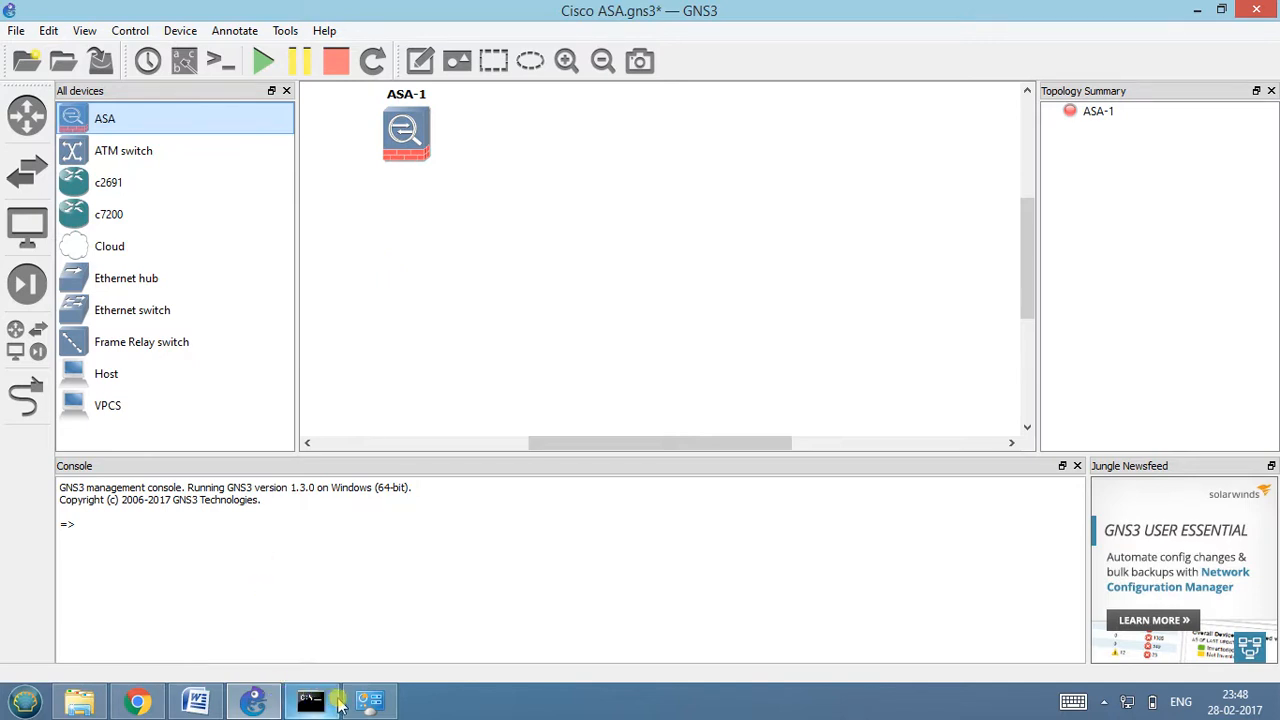
Check the connection details of VMware Network Adapter VMnet1, including its IPv4 address and subnet mask, in Windows Network Connections.
click(367, 704)
click(367, 704)
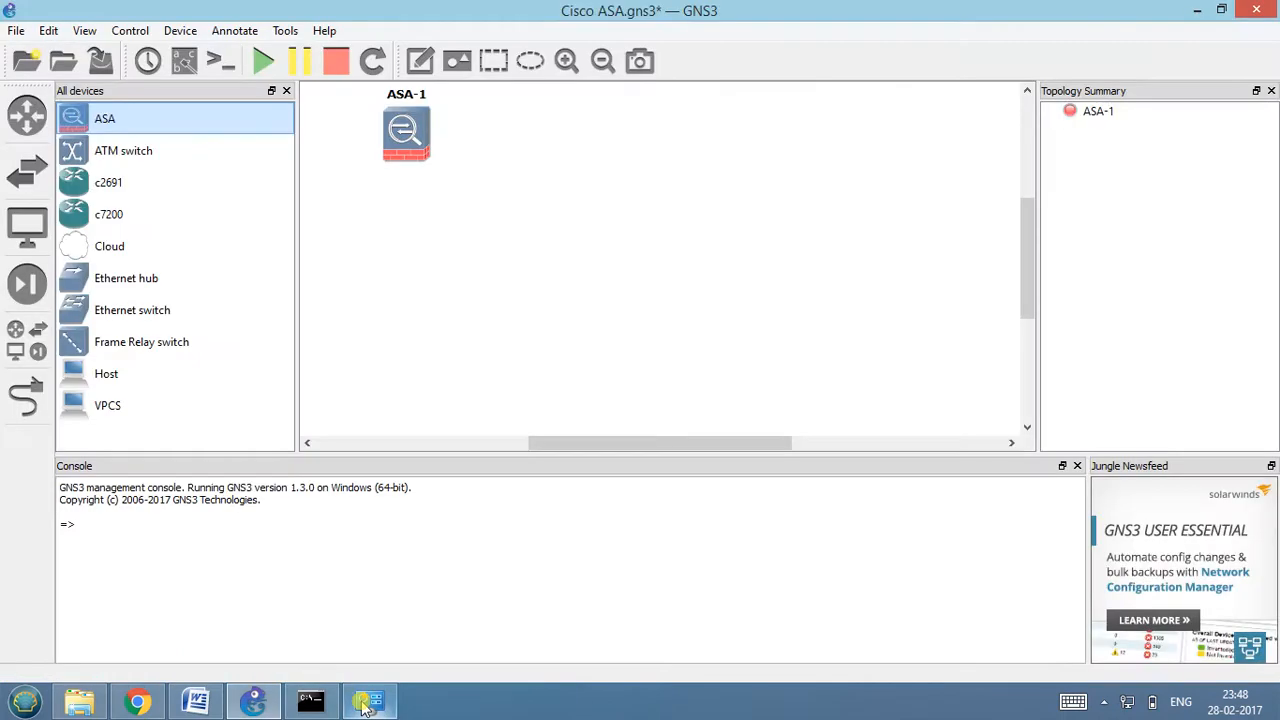
click(385, 702)
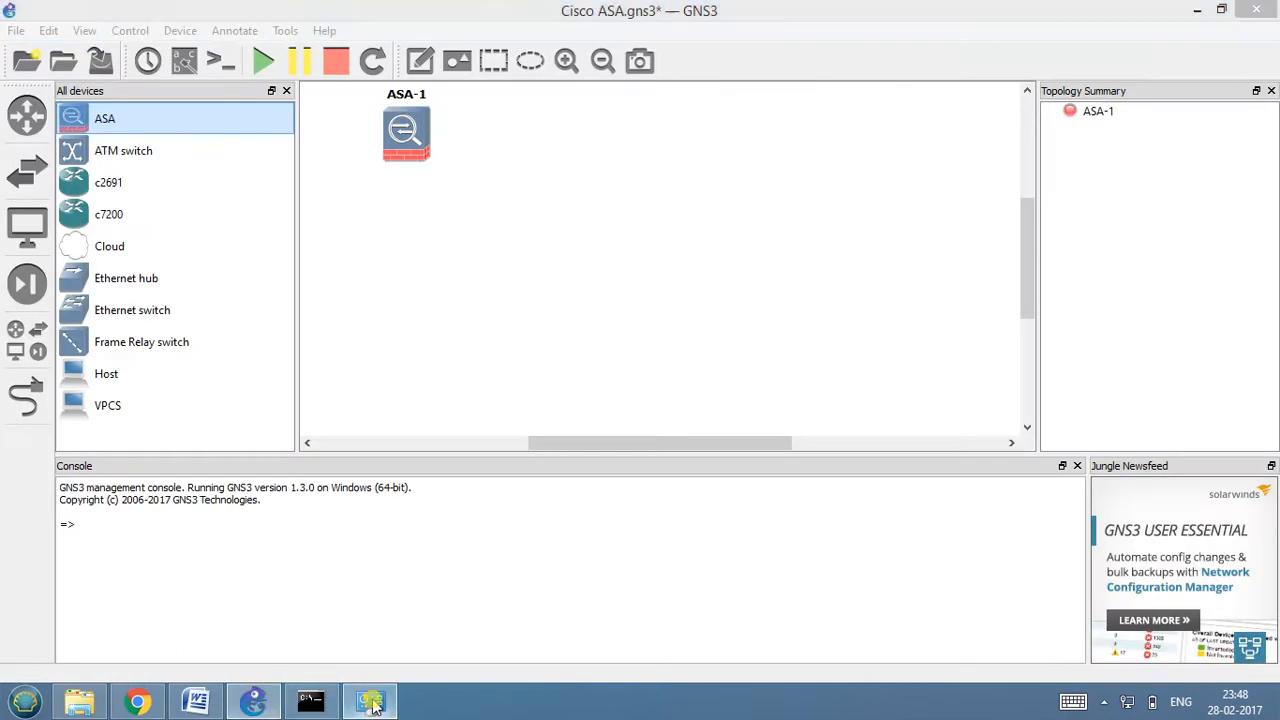
key(Return)
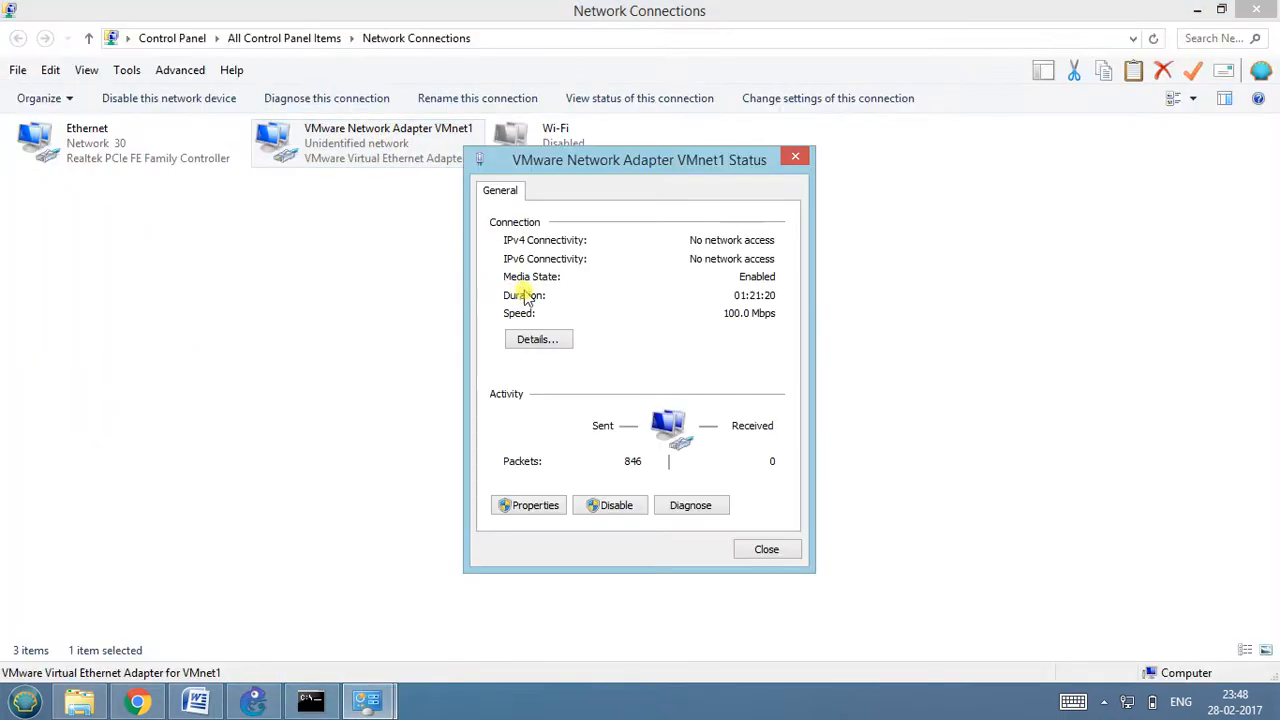
click(530, 337)
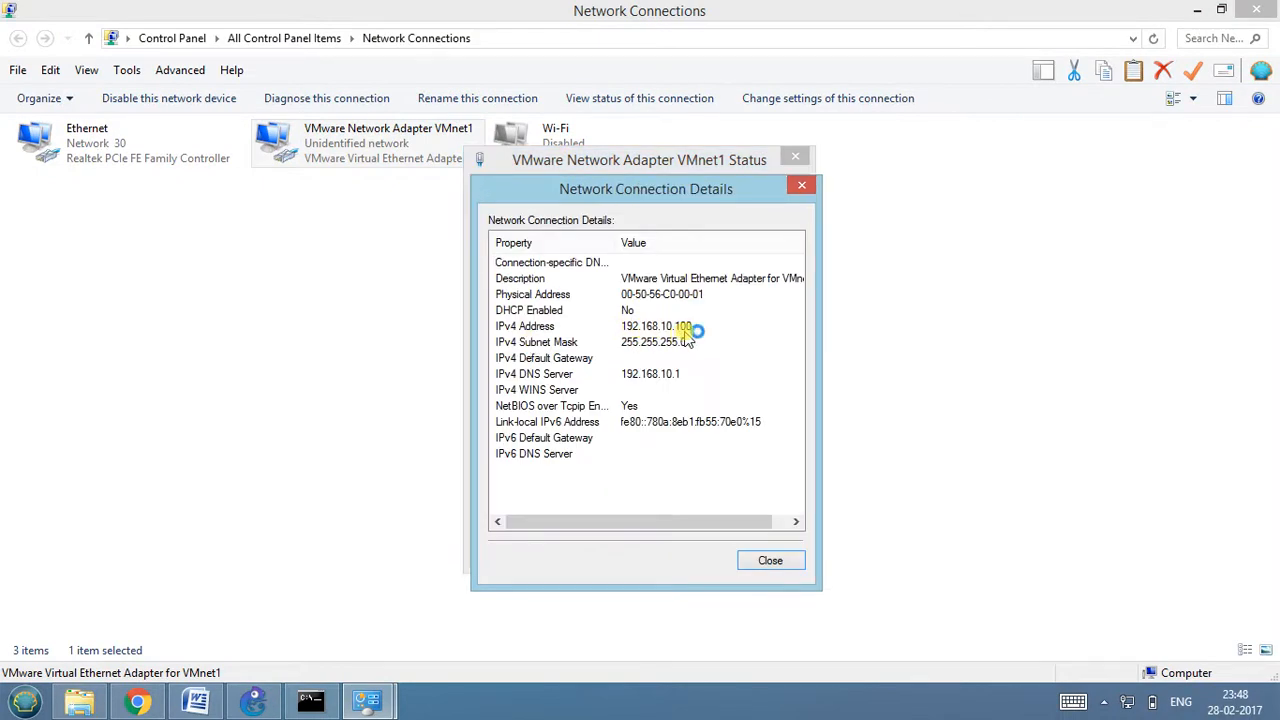
click(801, 185)
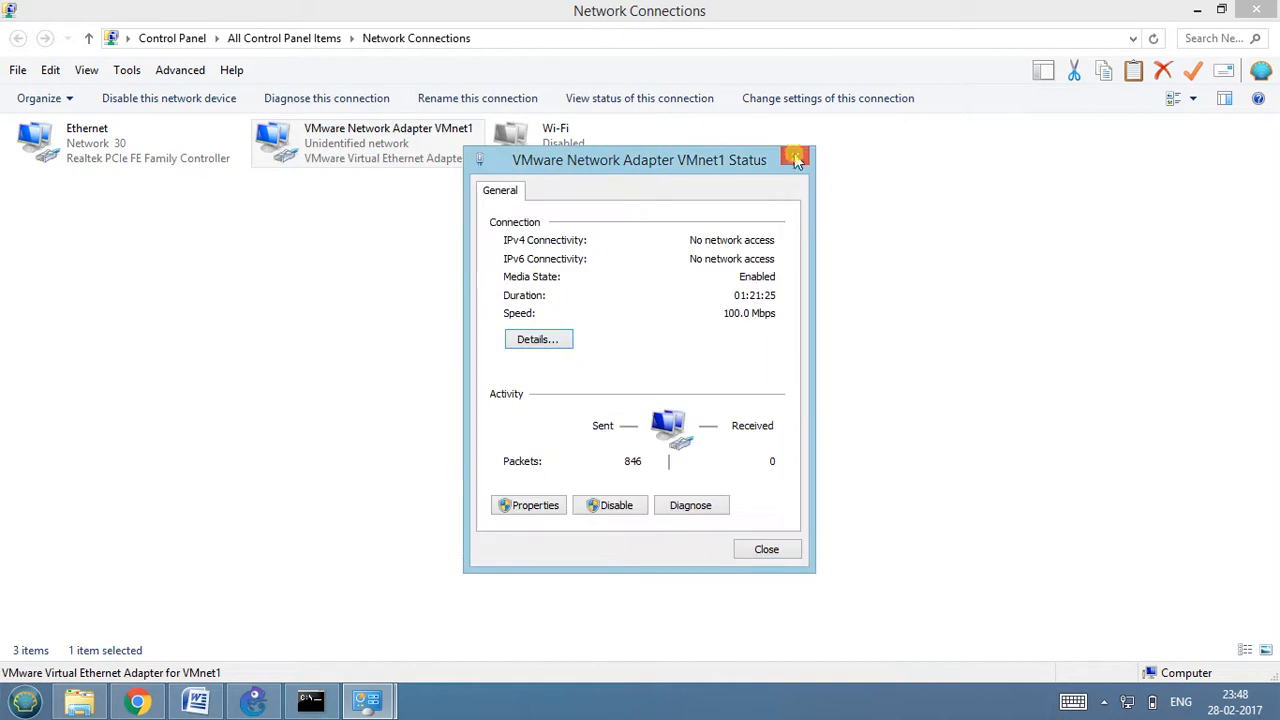
click(797, 160)
click(1197, 10)
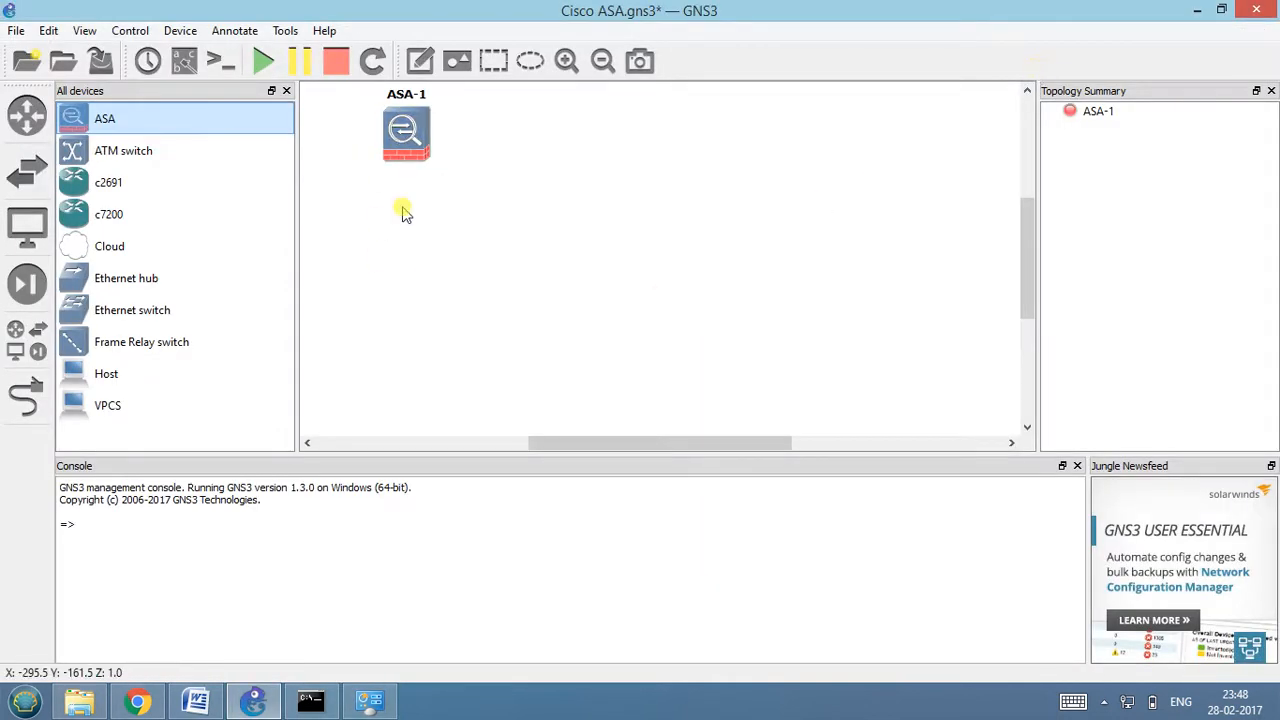
Add an Ethernet switch below the ASA and a cloud well apart from it, level with the switch.
drag(140, 248, 675, 287)
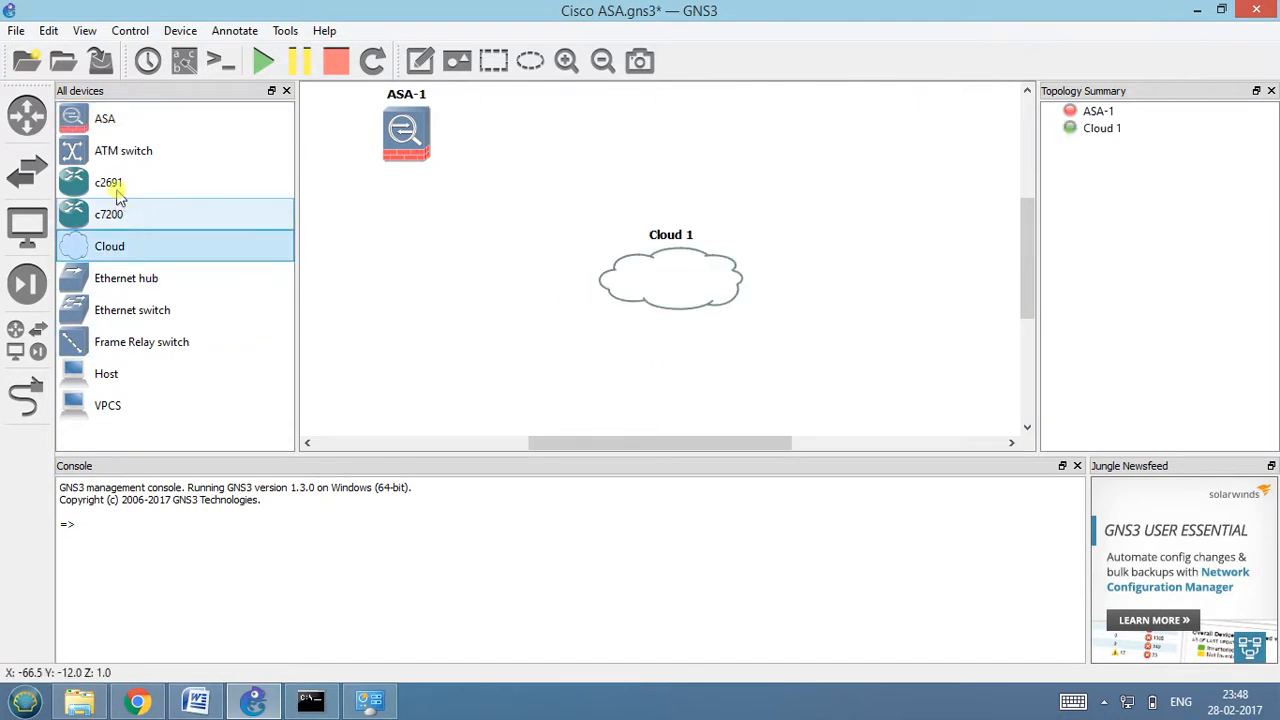
drag(118, 308, 430, 308)
drag(651, 271, 757, 314)
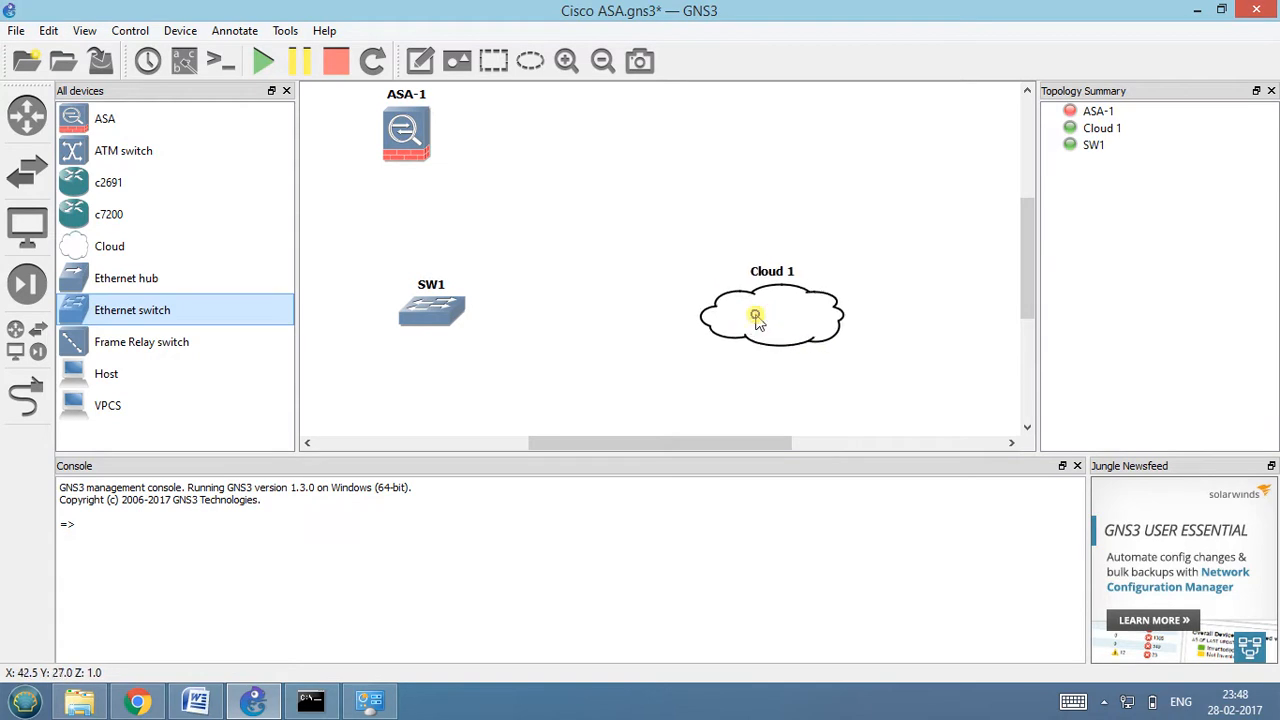
Configure Cloud 1 with a generic Ethernet NIO bound to VMware Network Adapter VMnet1.
right_click(757, 314)
click(776, 330)
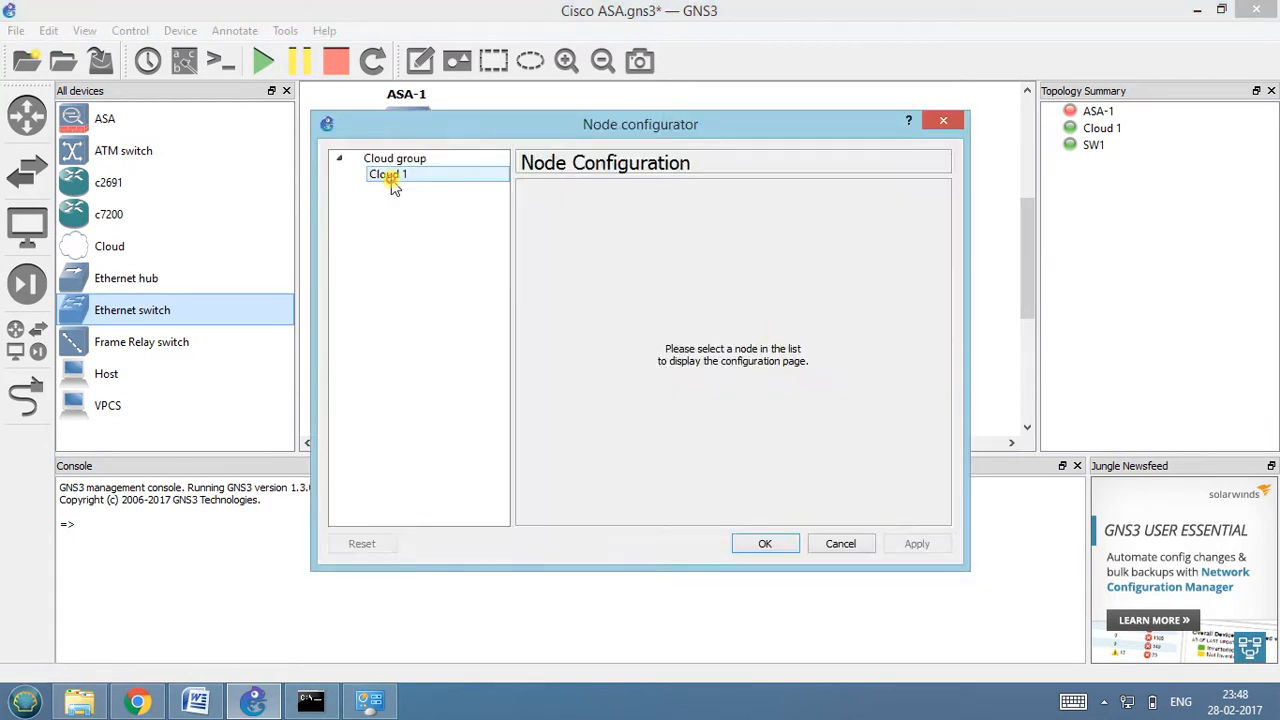
click(390, 176)
click(591, 250)
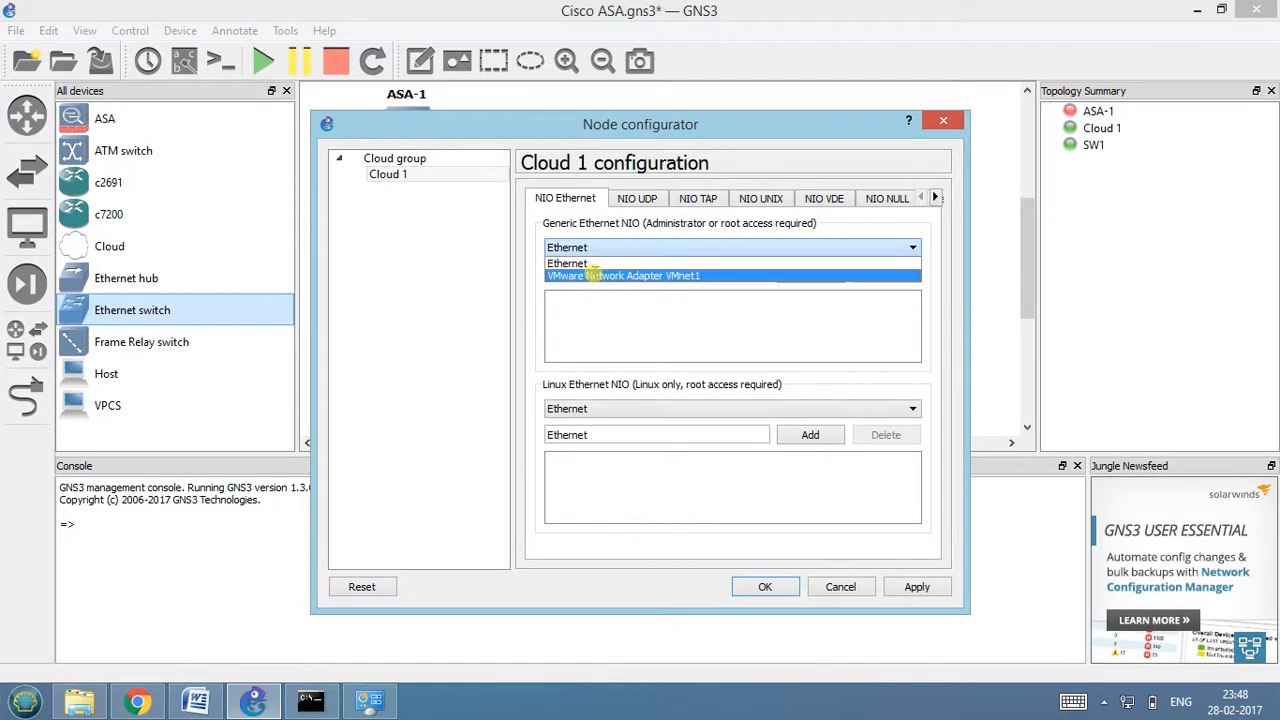
click(598, 277)
click(812, 275)
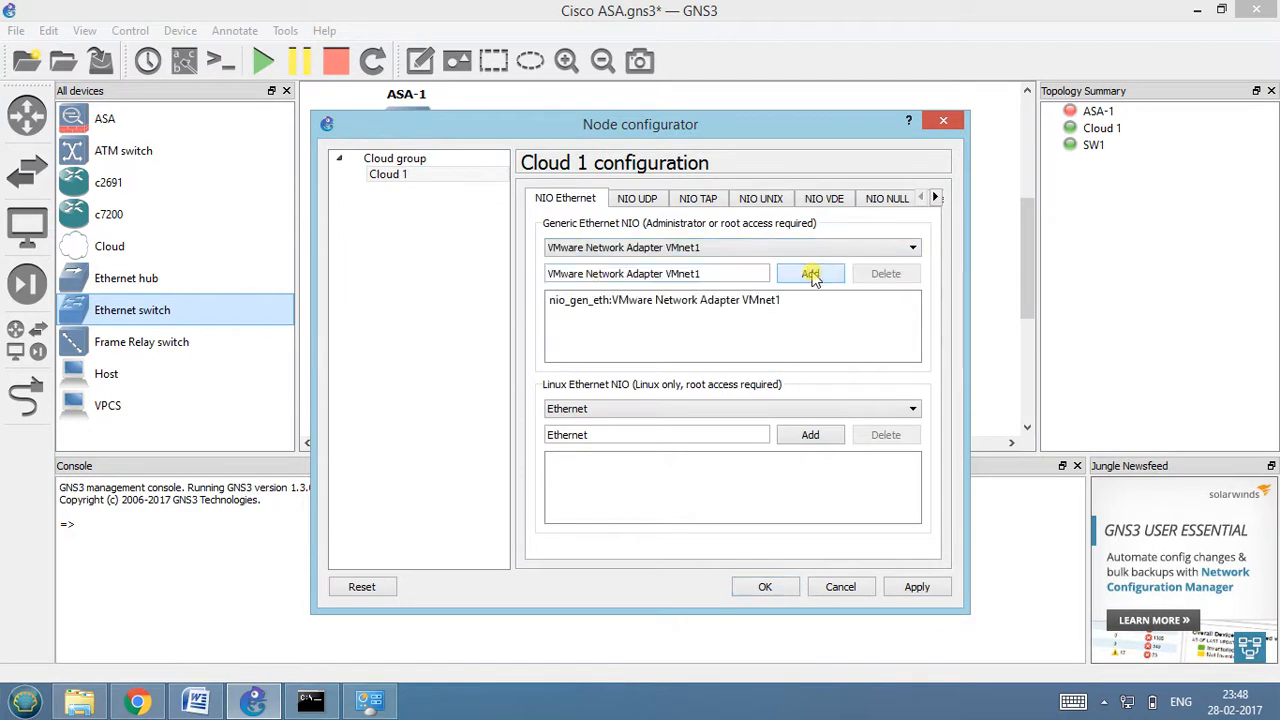
click(910, 589)
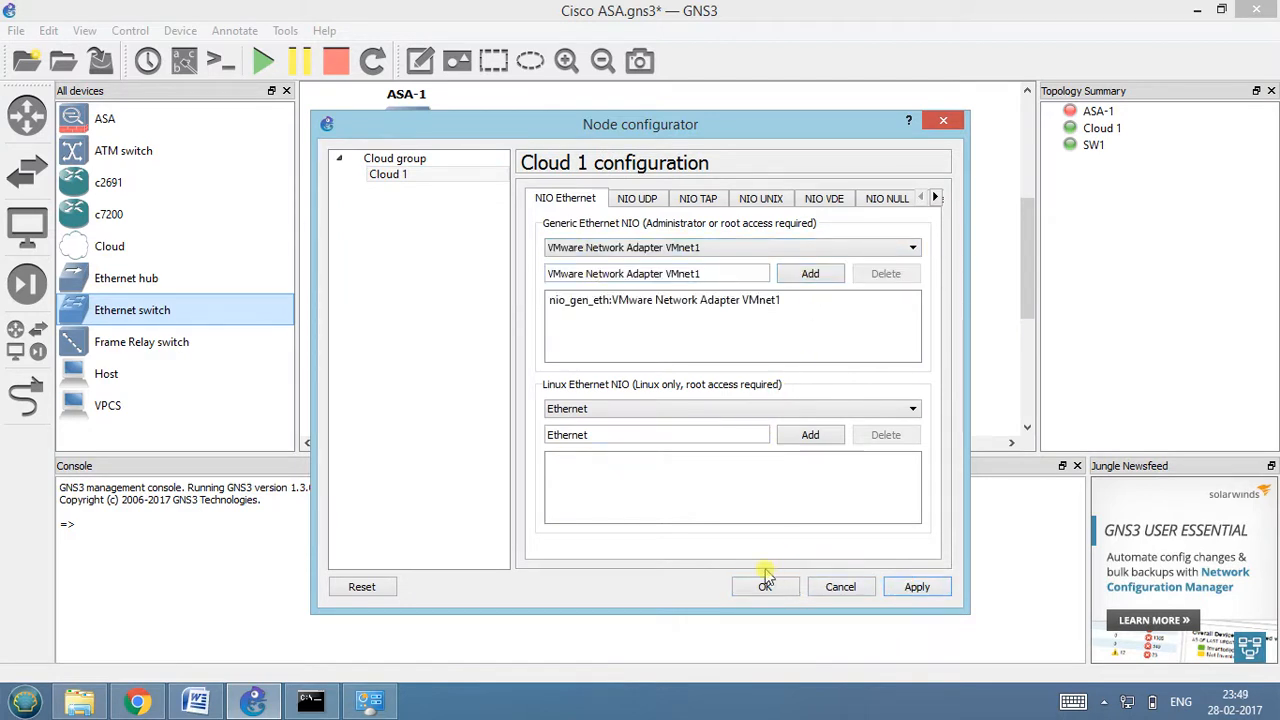
click(761, 588)
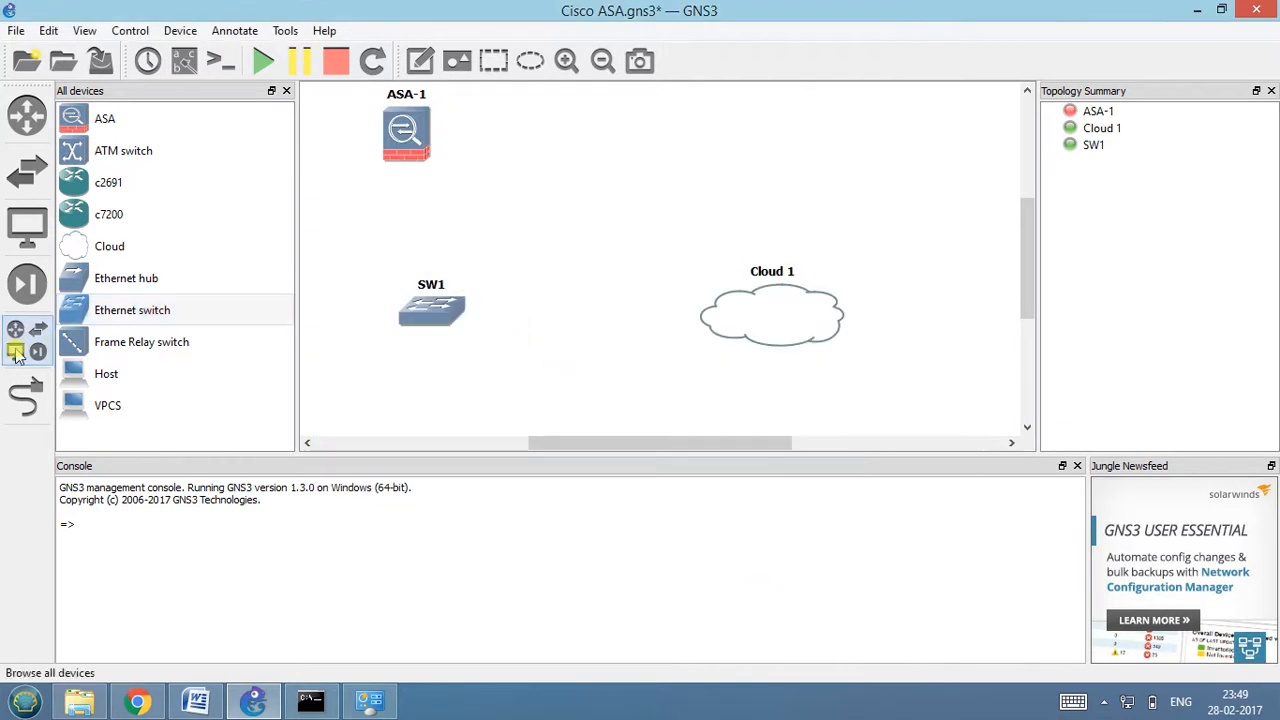
Link port 2 of SW1 to the VMnet1 interface of Cloud 1.
click(26, 396)
click(397, 300)
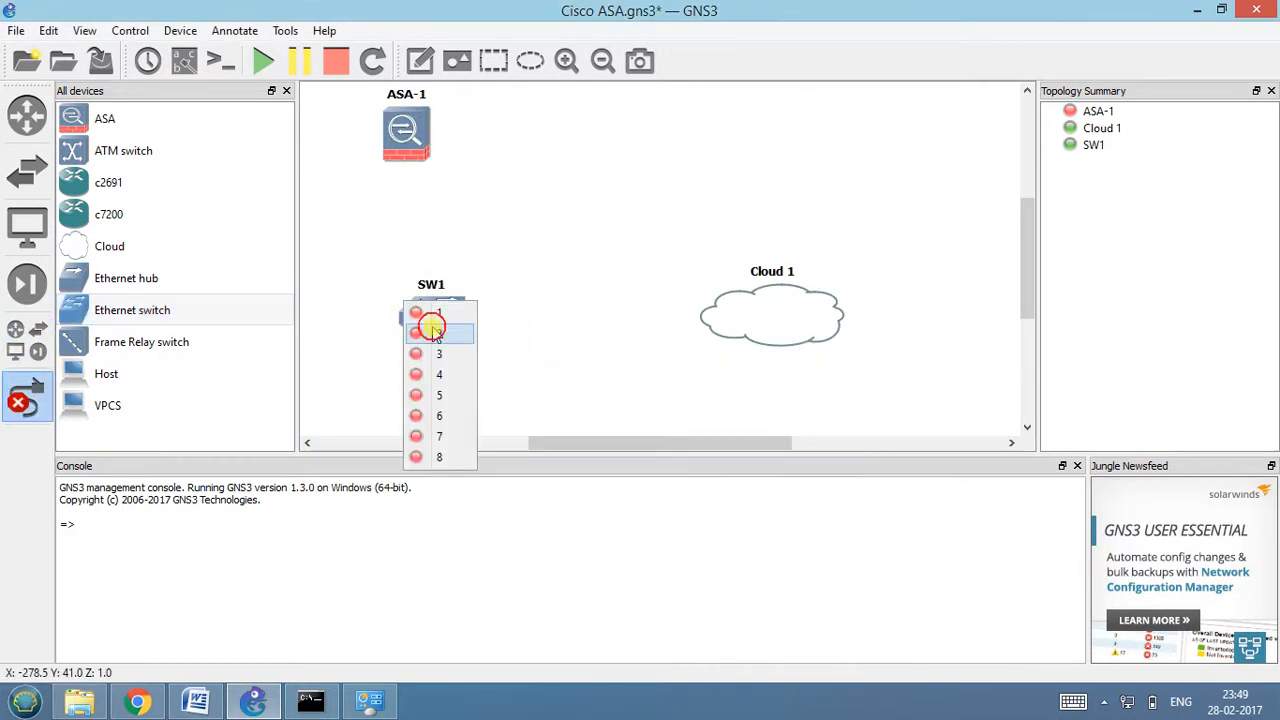
click(429, 323)
click(724, 326)
click(750, 340)
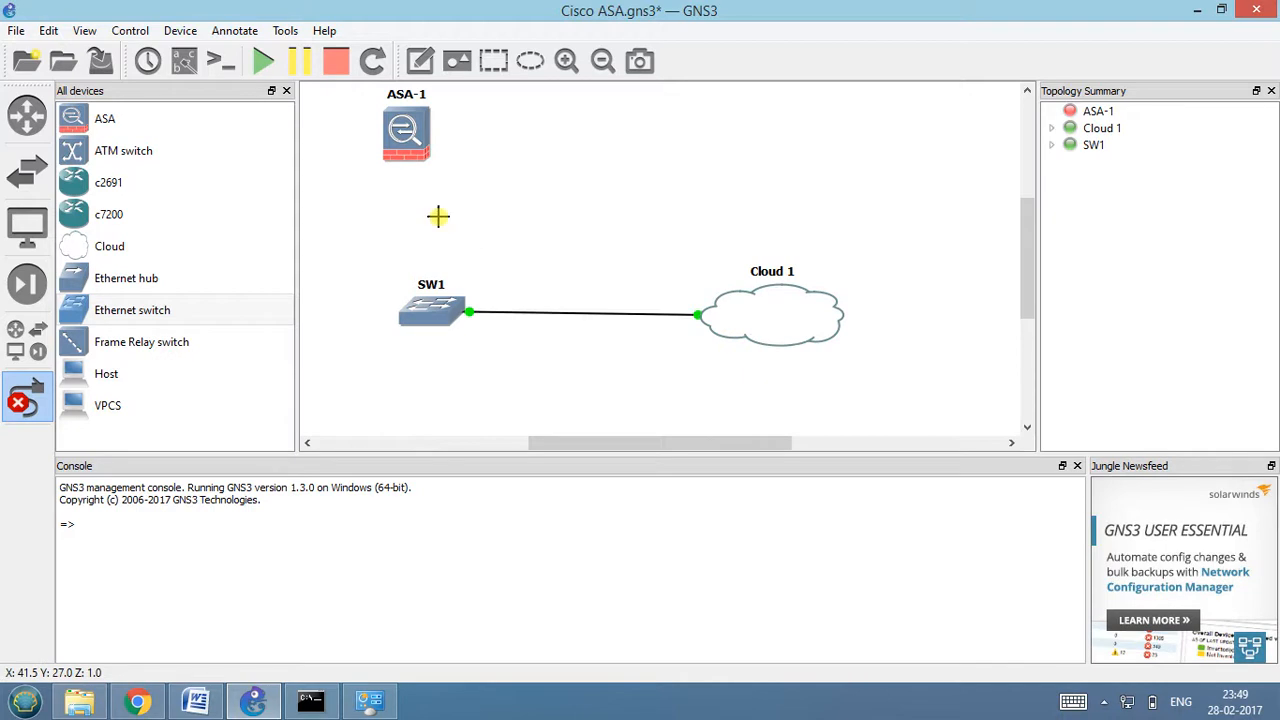
Link interface e0 of ASA-1 to port 1 of SW1.
click(410, 152)
click(420, 166)
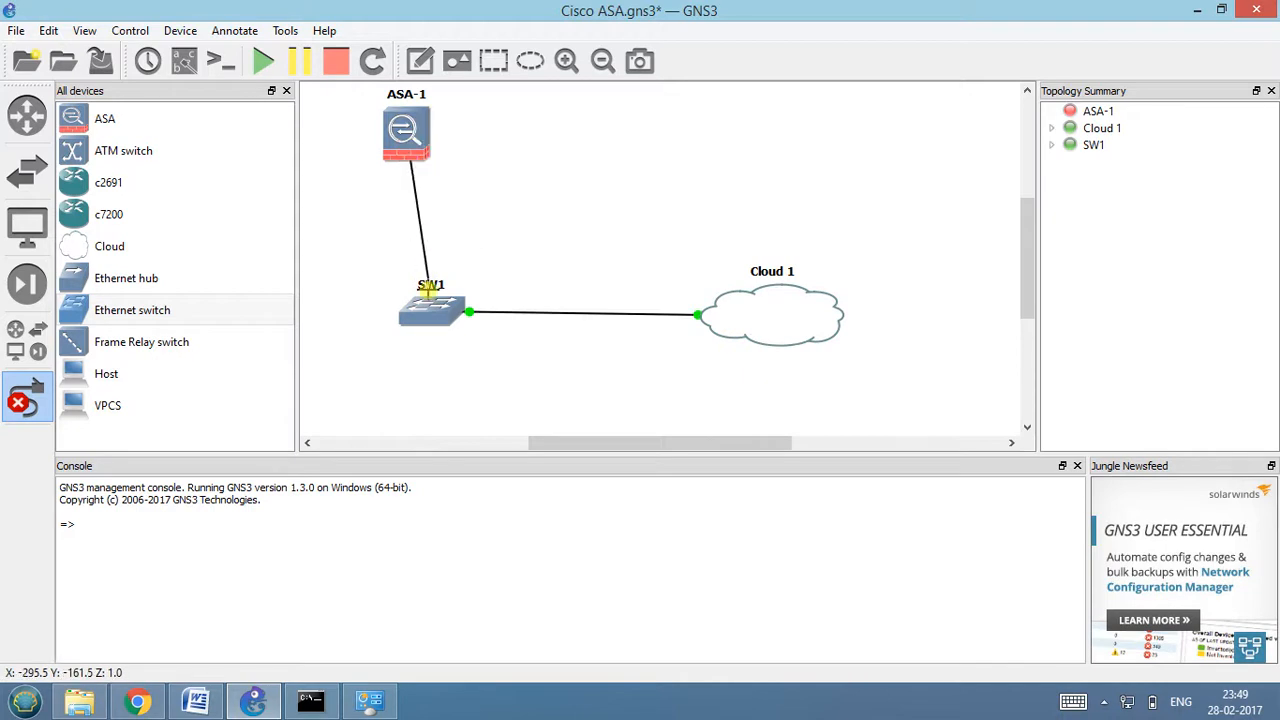
click(425, 306)
click(443, 317)
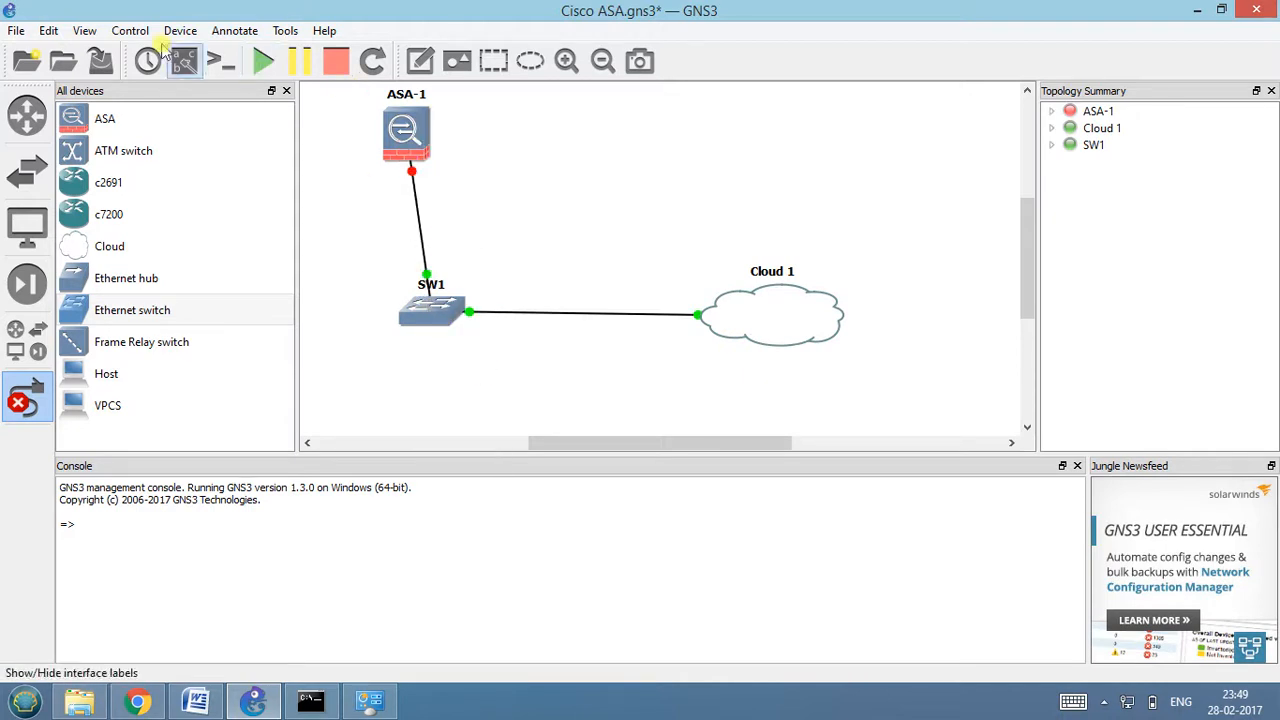
Show the interface labels and align SW1 vertically beneath ASA-1.
click(183, 61)
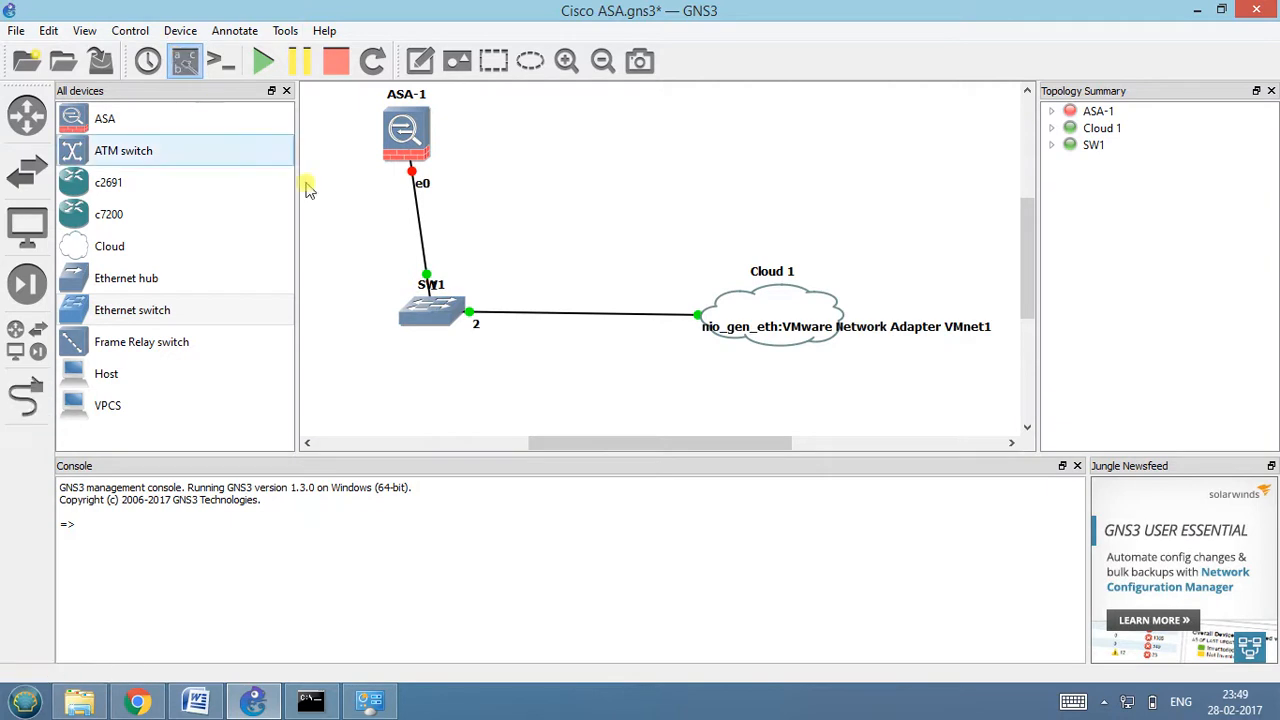
drag(429, 316, 405, 318)
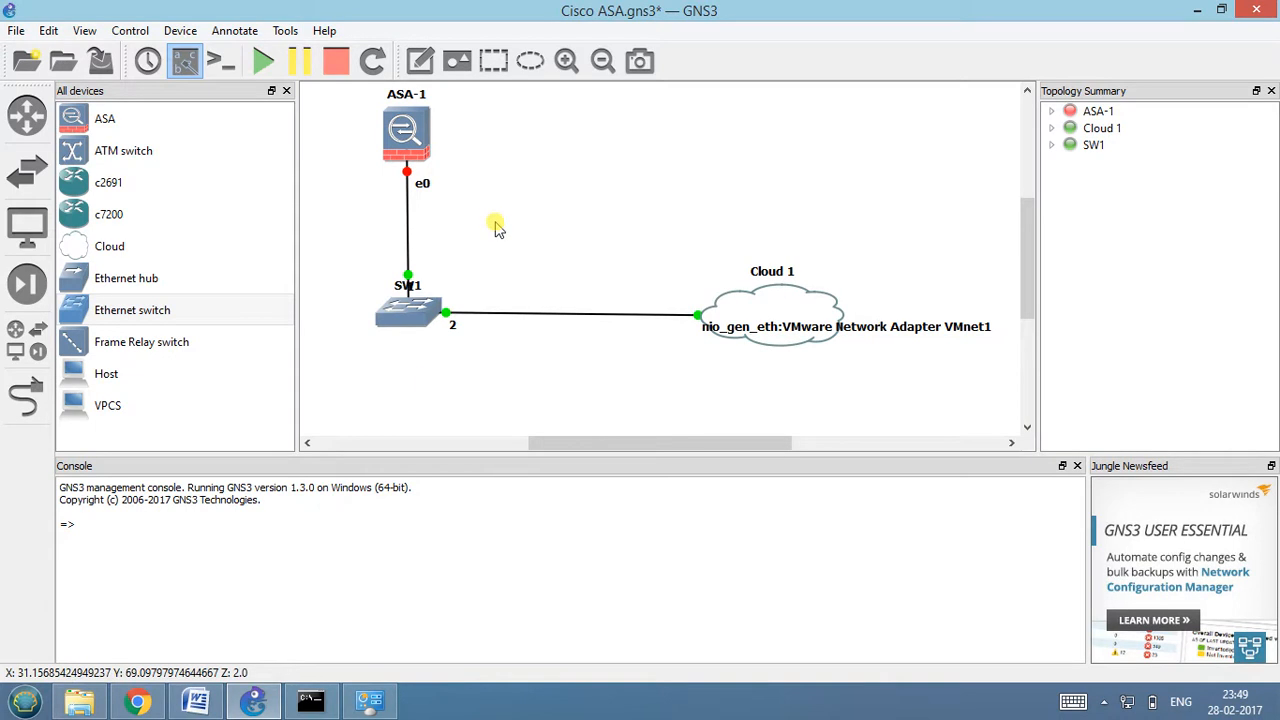
Switch to the Word notes and review the commands for configuring ASDM with the ASA.
click(196, 702)
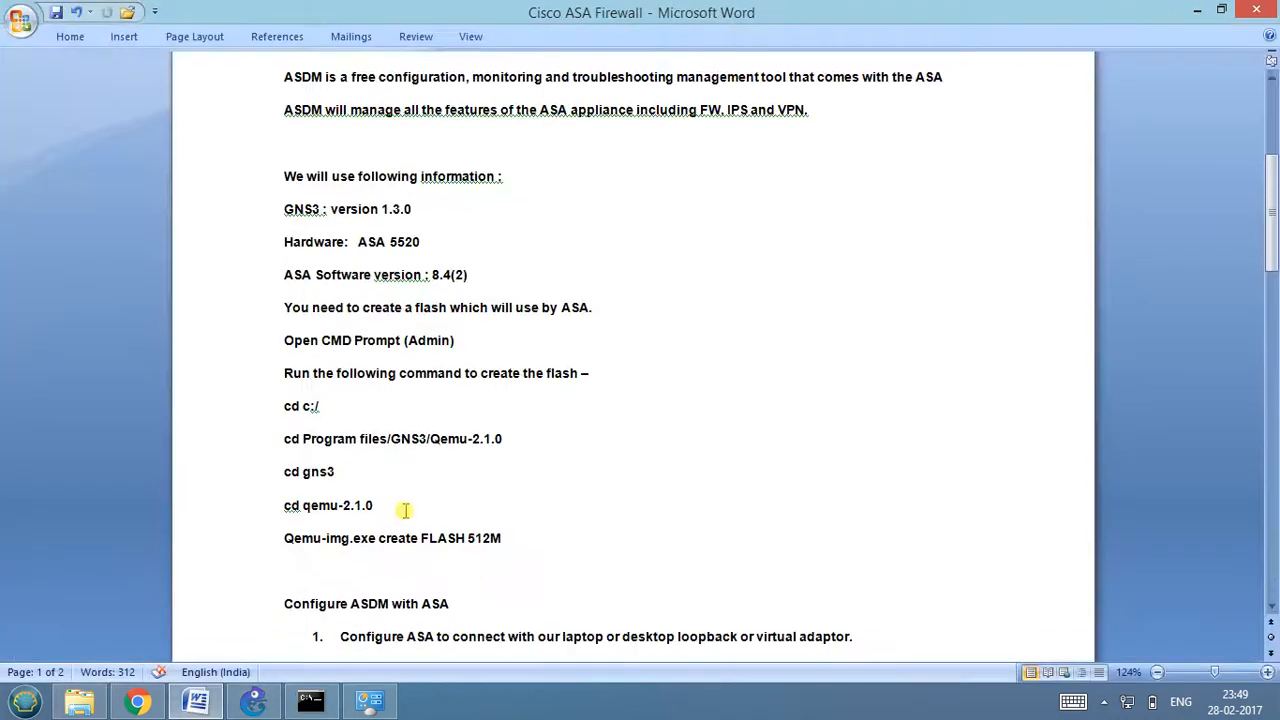
scroll(457, 510, down, 2)
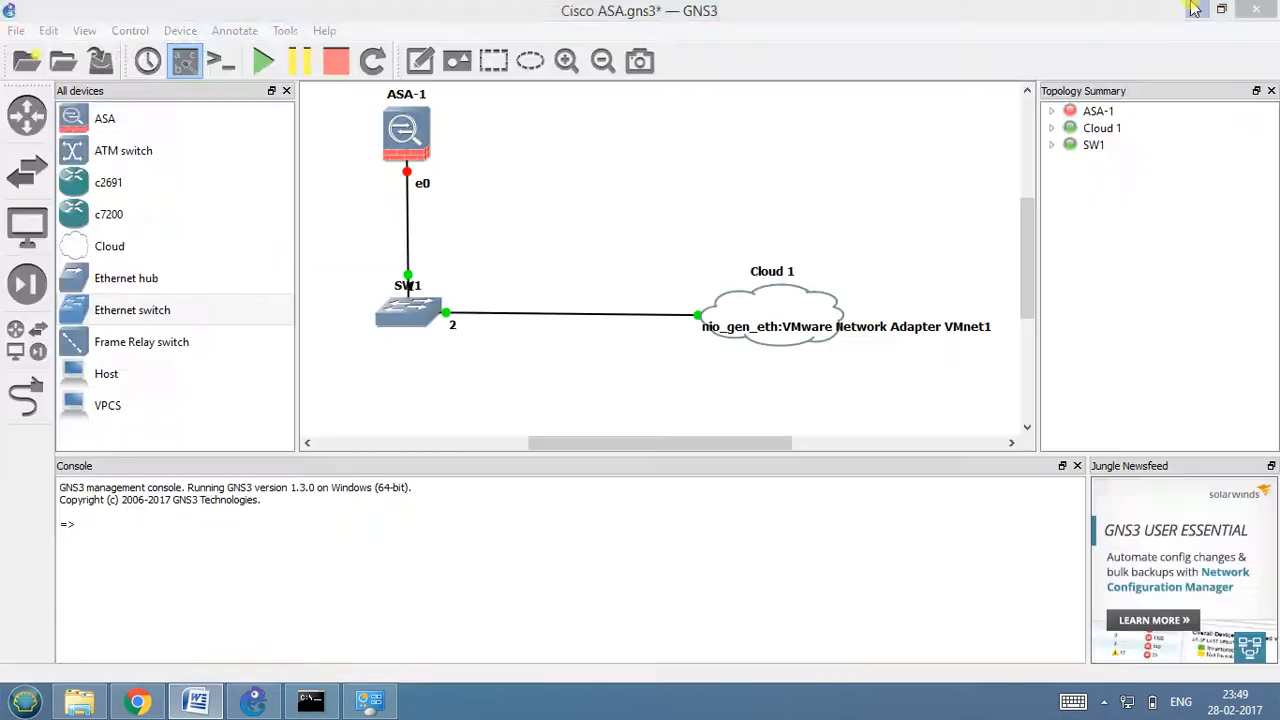
click(1197, 10)
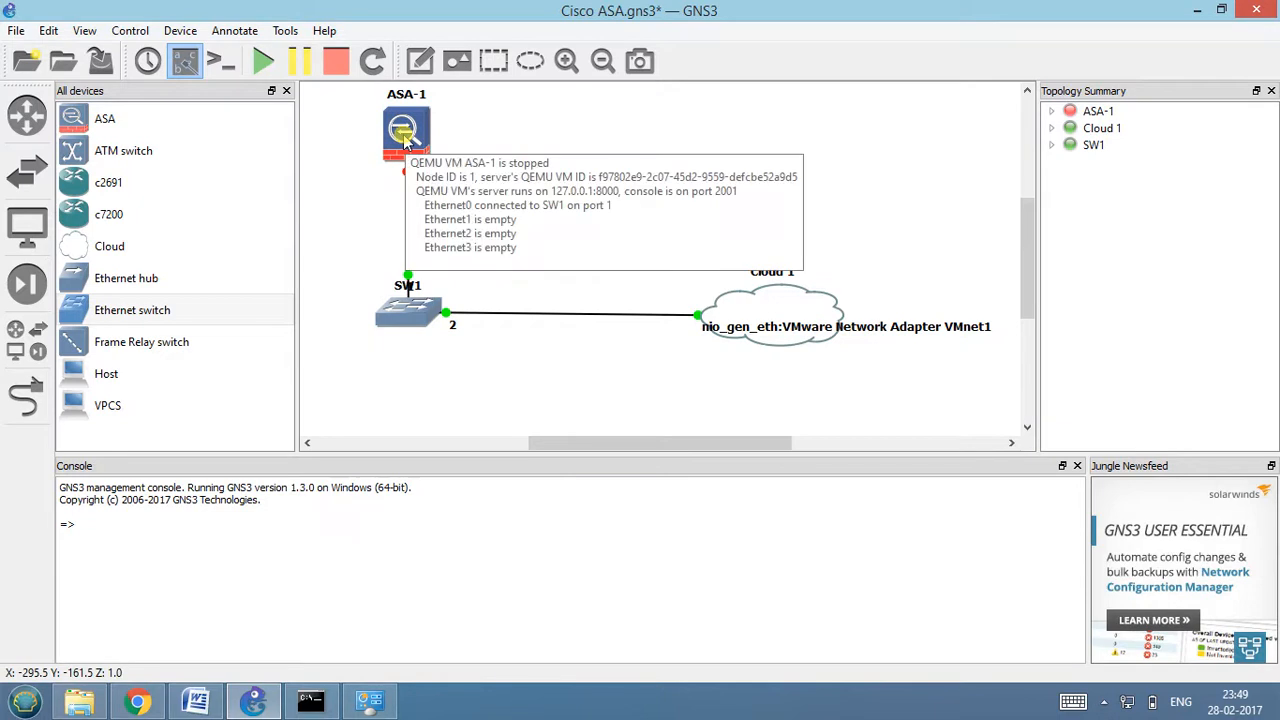
Start ASA-1 and open its console in SecureCRT, agreeing to the evaluation license terms.
right_click(405, 140)
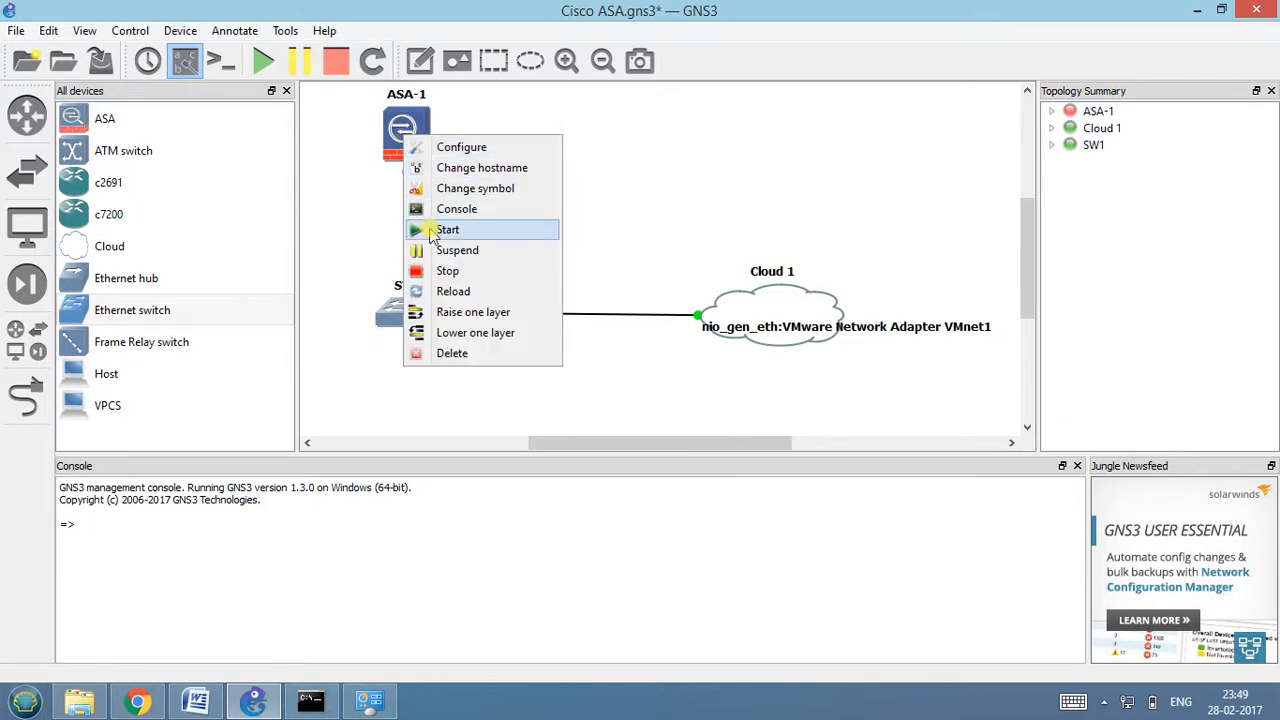
click(432, 232)
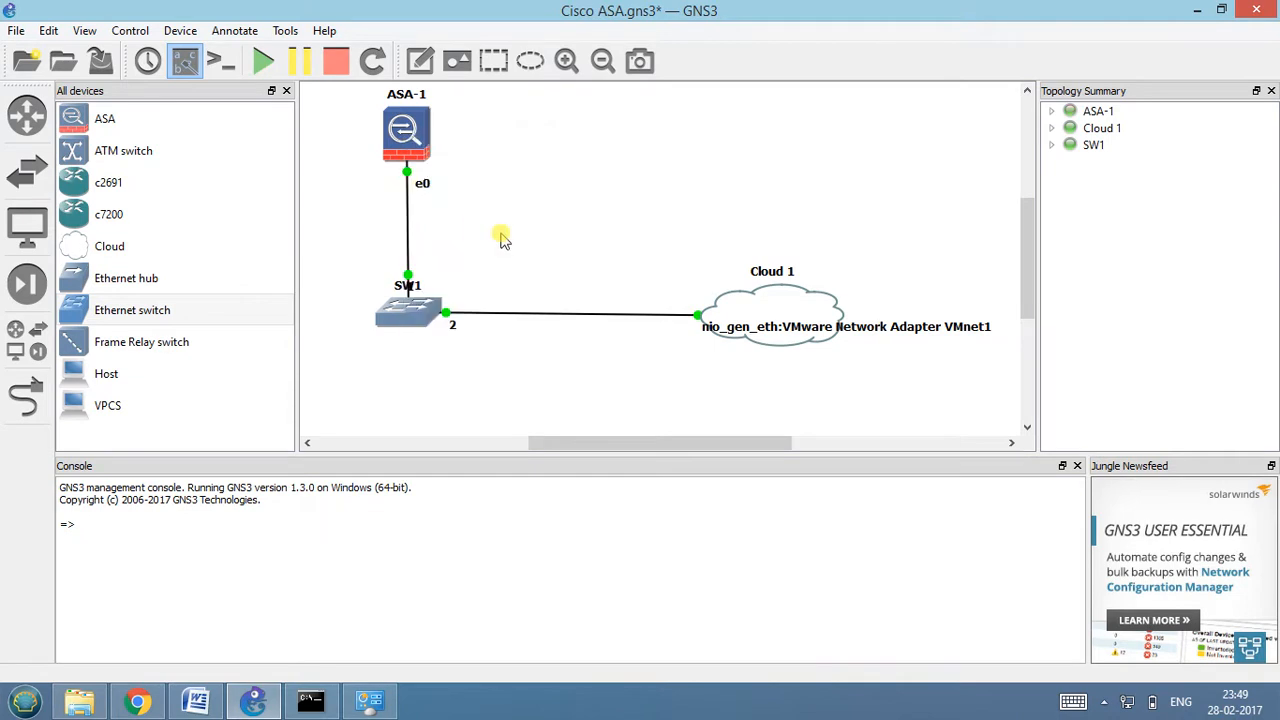
right_click(398, 131)
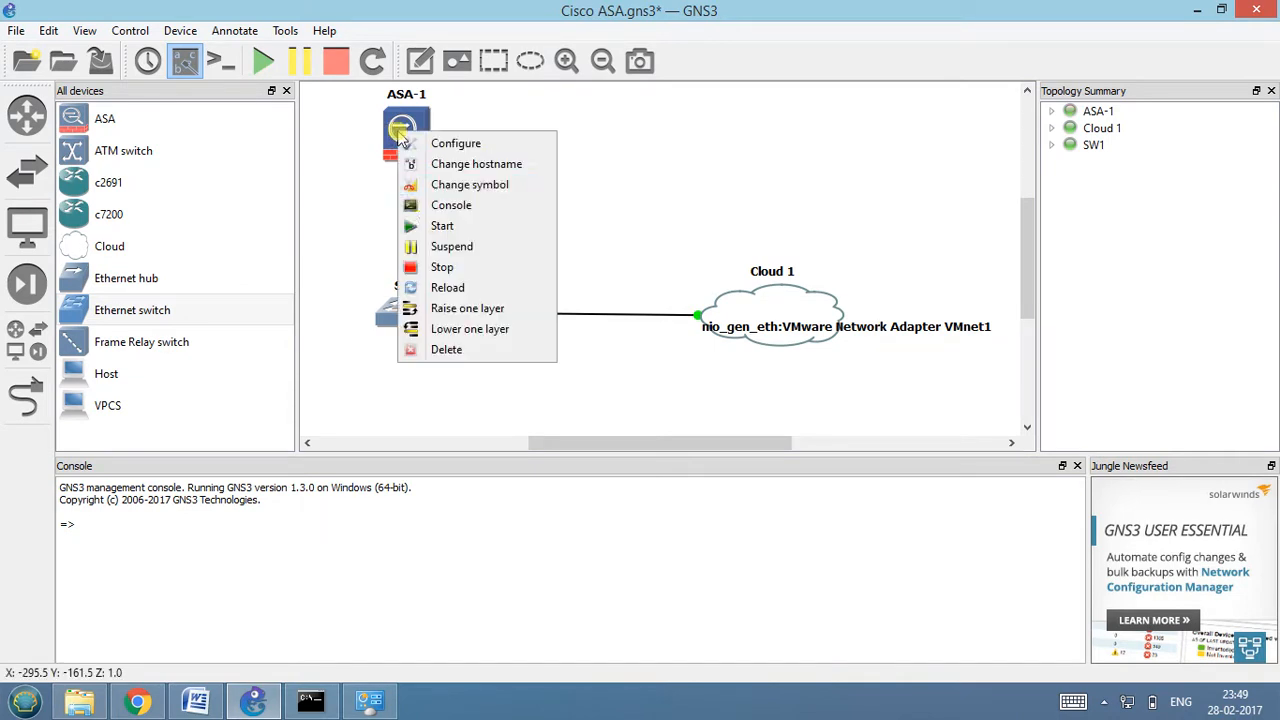
click(424, 208)
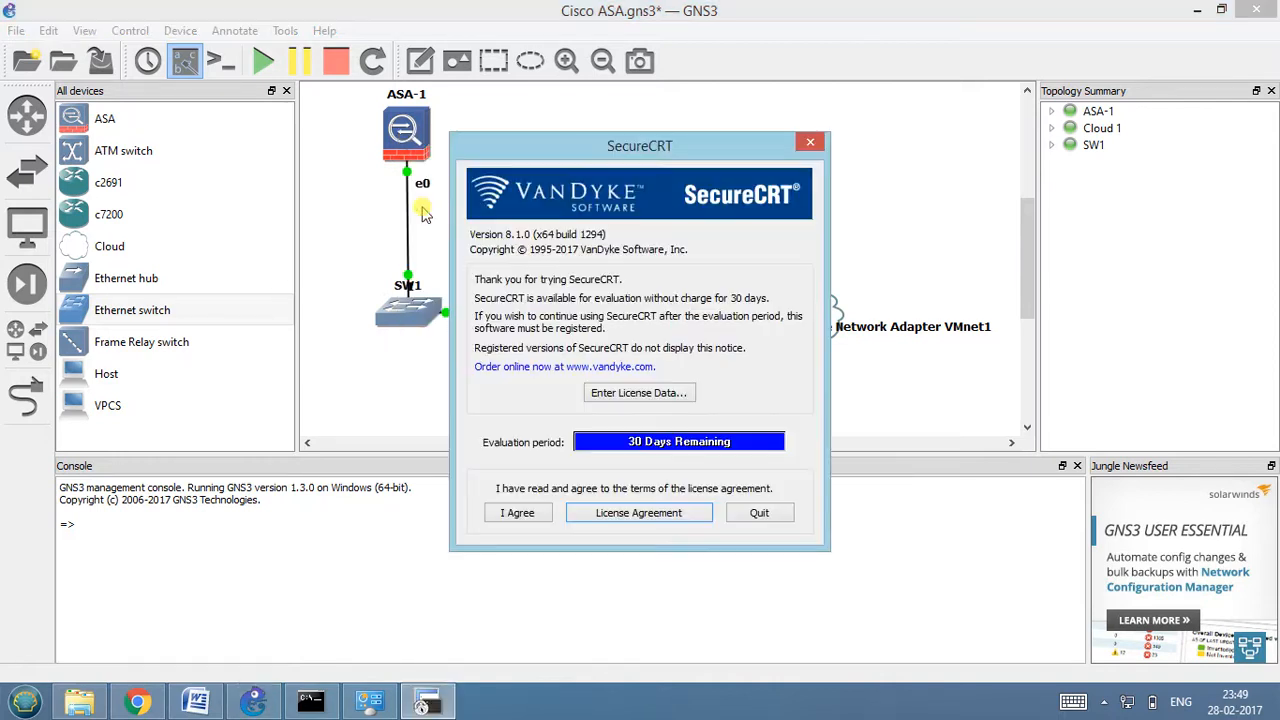
click(517, 512)
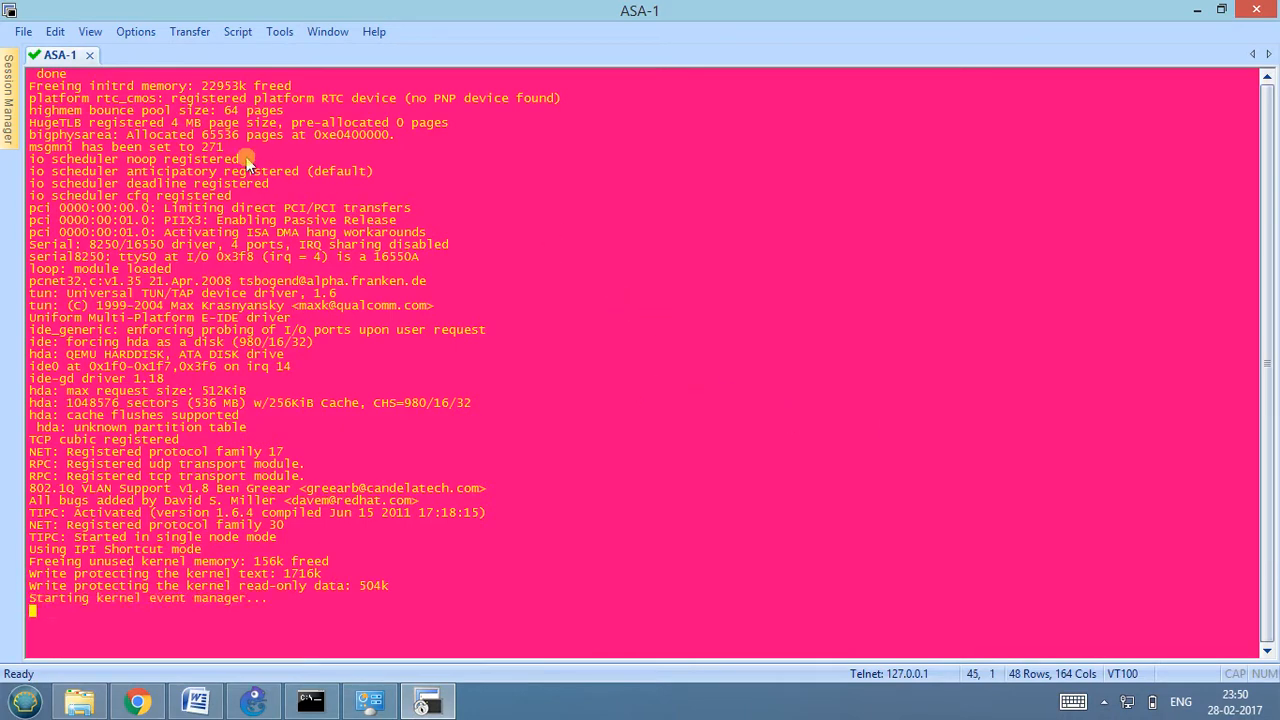
Change the ASA-1 console session's color scheme to Yellow / Black.
click(136, 33)
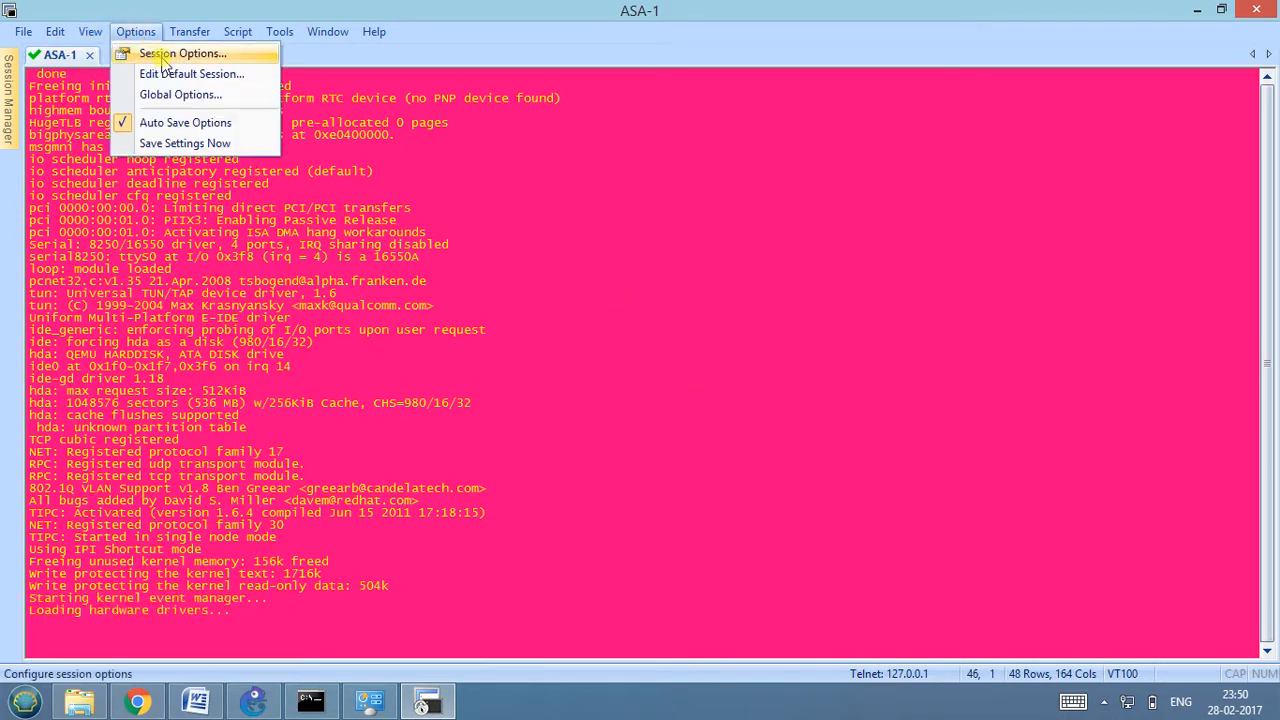
click(166, 50)
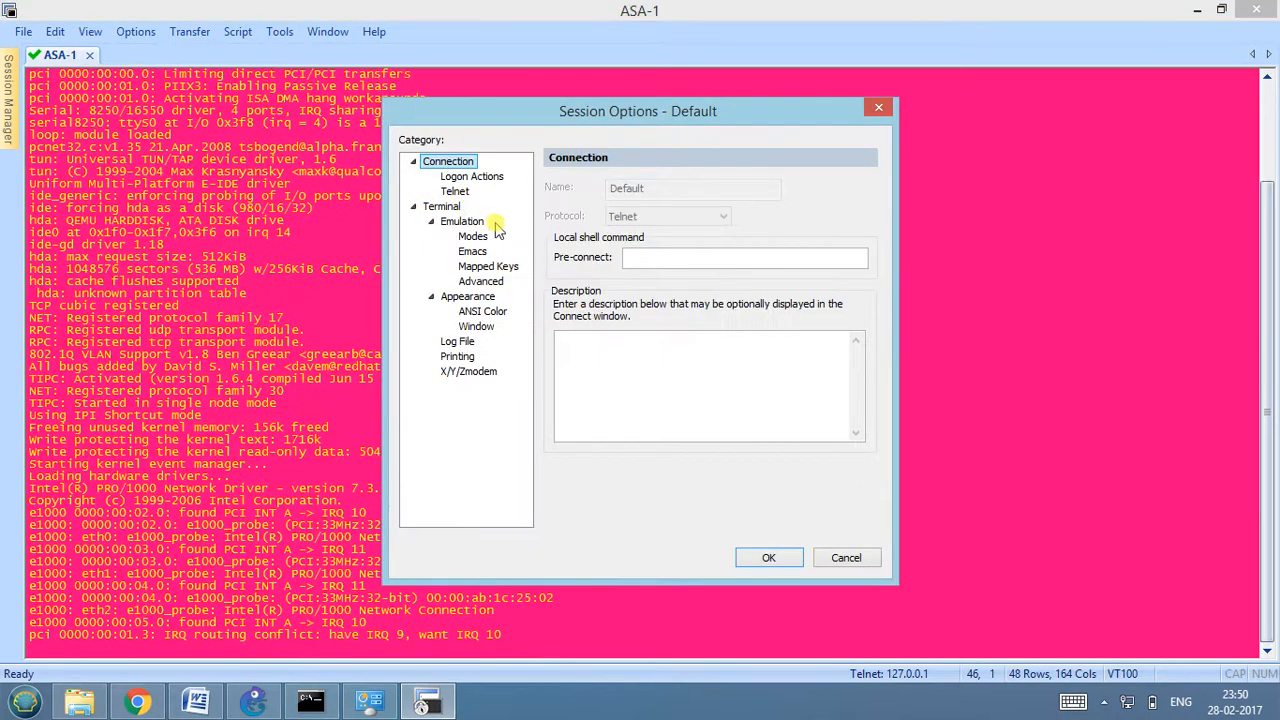
click(462, 222)
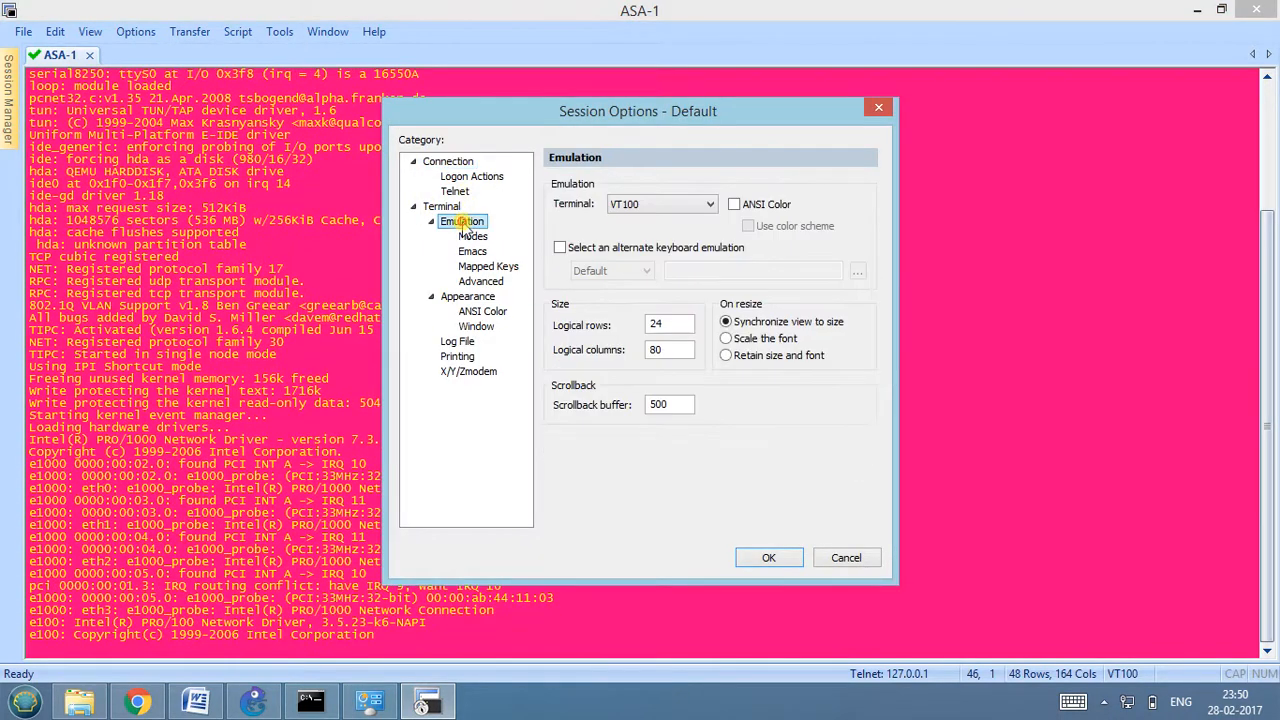
click(440, 207)
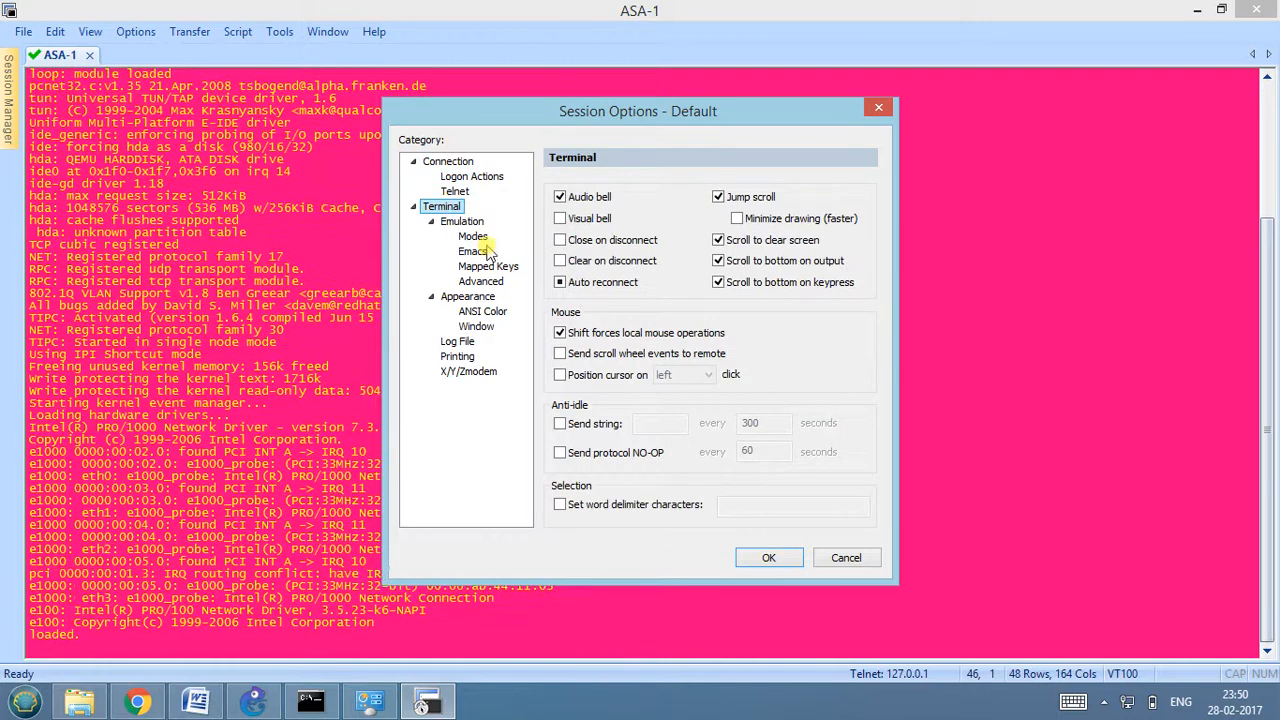
click(470, 297)
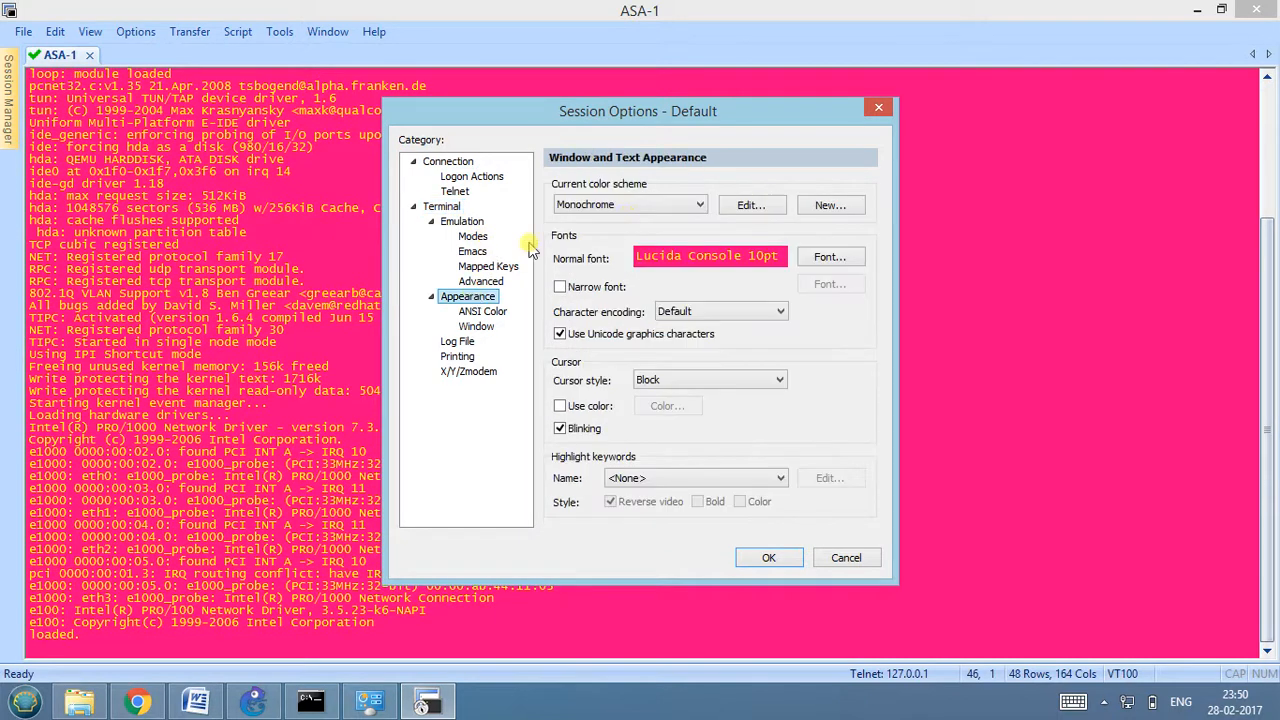
click(701, 206)
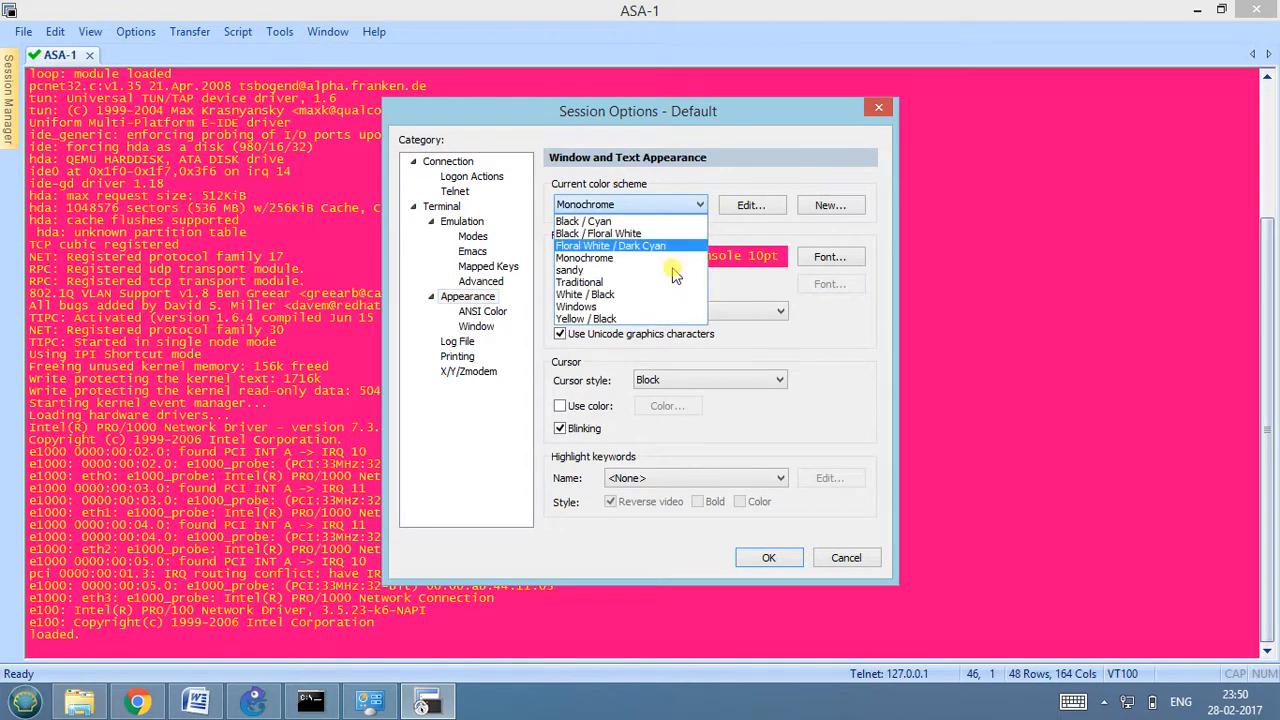
click(648, 318)
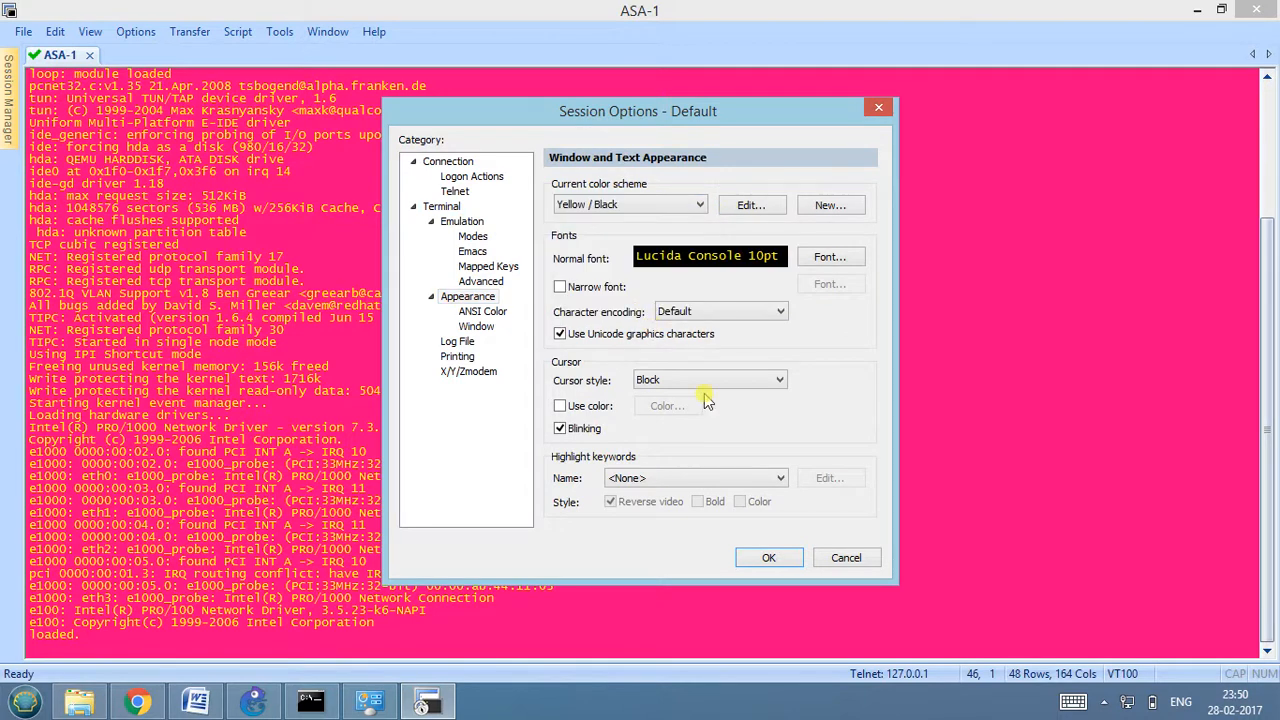
click(766, 557)
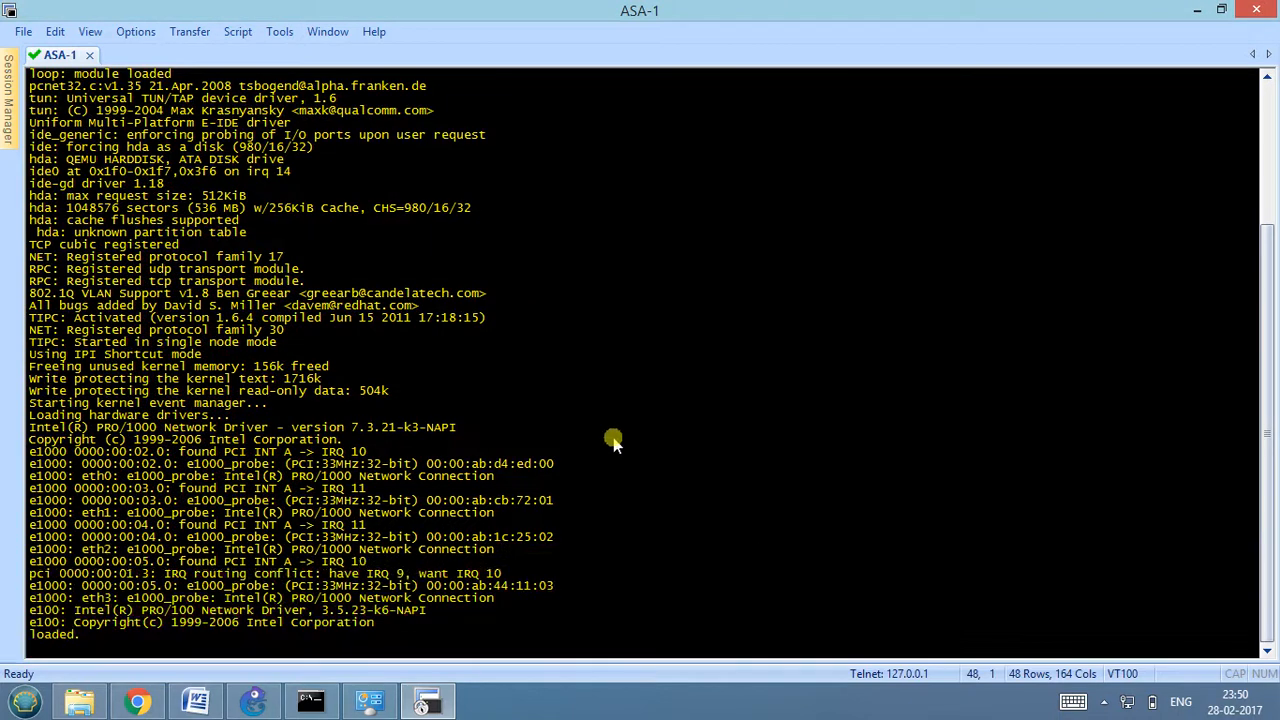
Set the console session's normal font to Lucida Console at size 14.
click(137, 32)
click(165, 53)
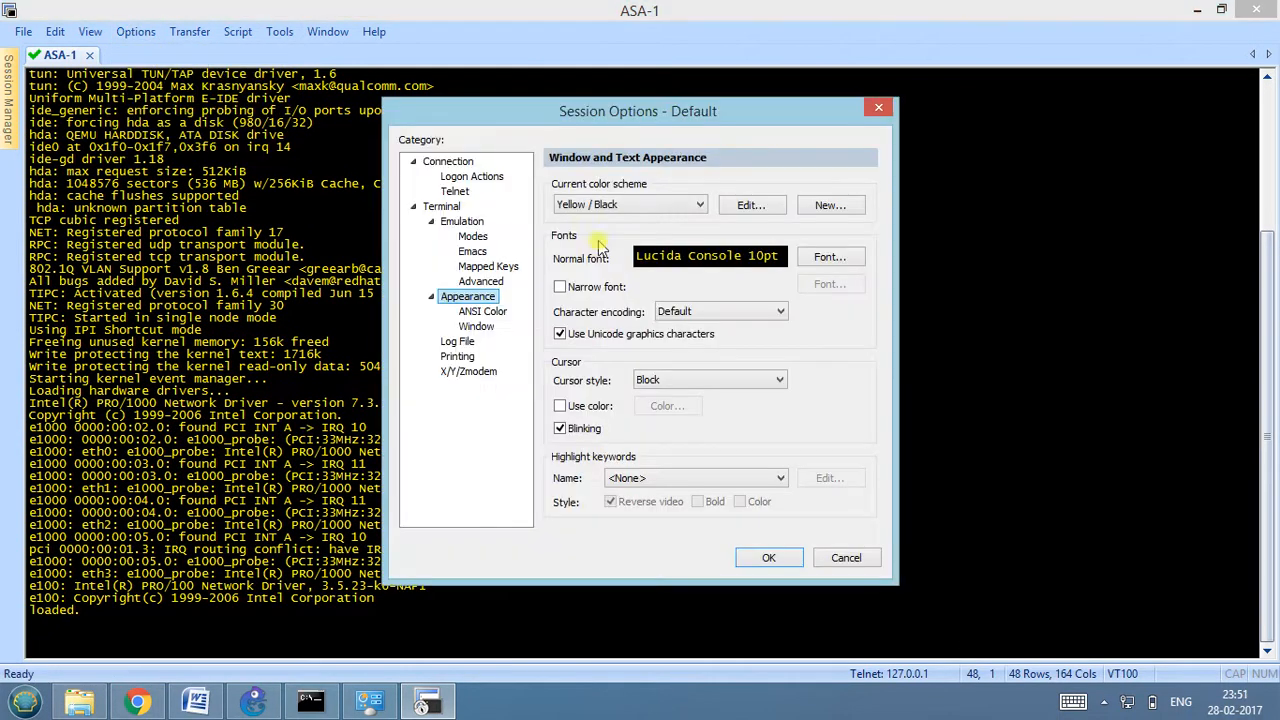
click(766, 206)
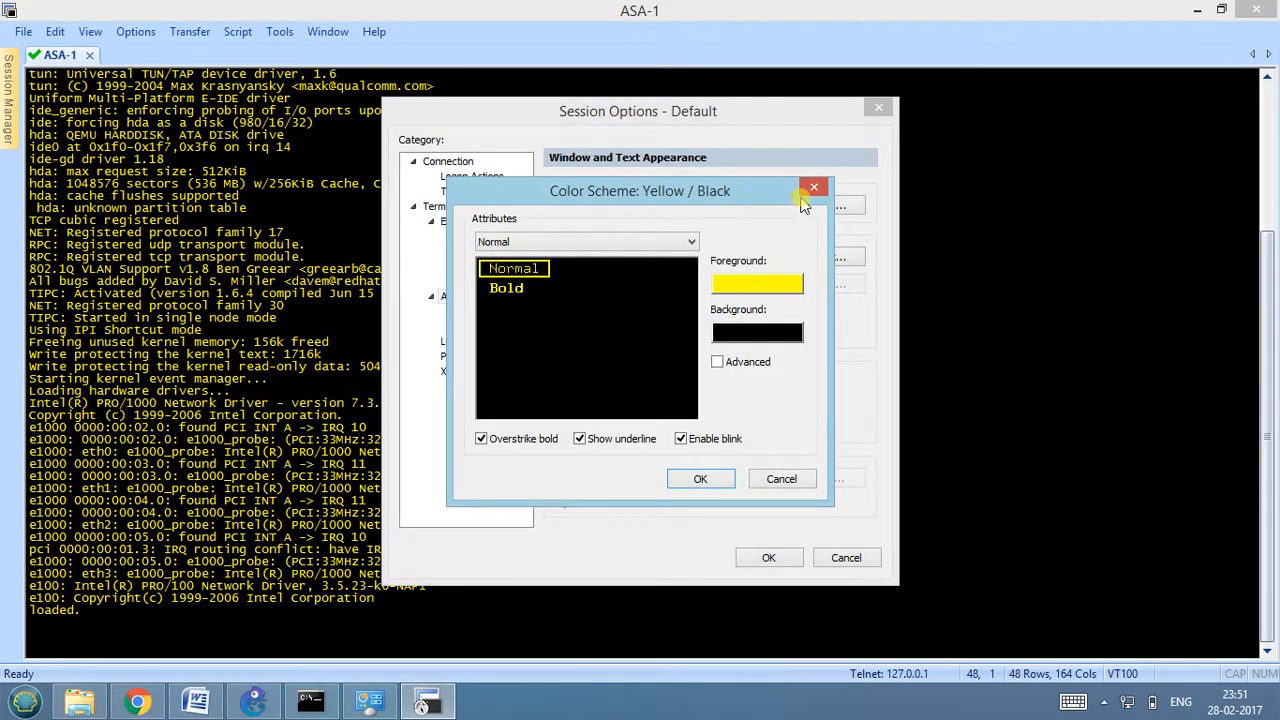
click(815, 192)
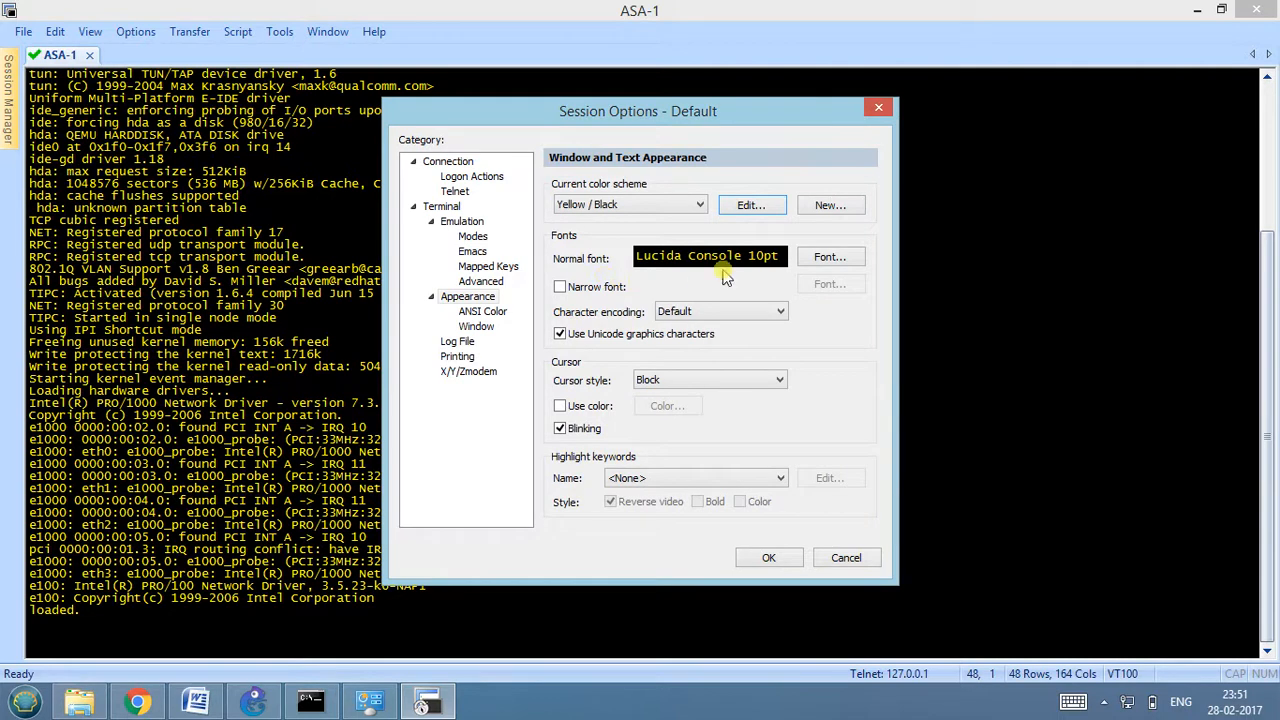
click(812, 259)
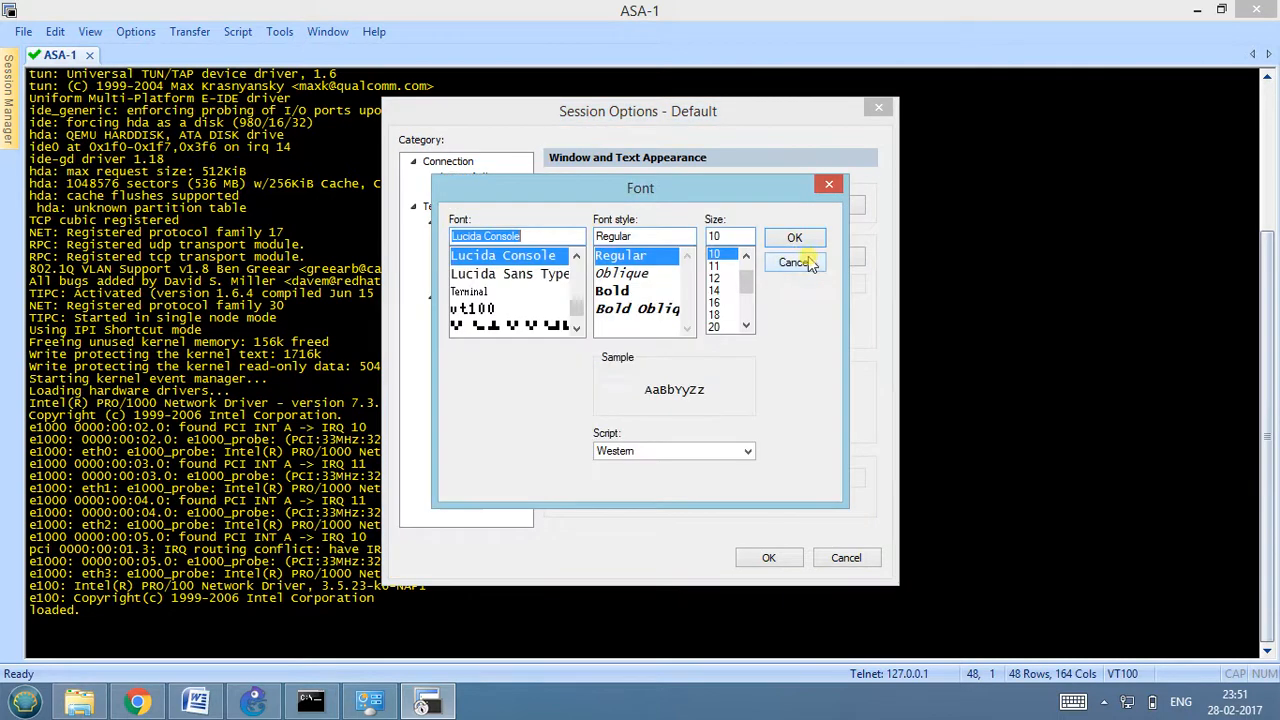
click(720, 236)
click(722, 291)
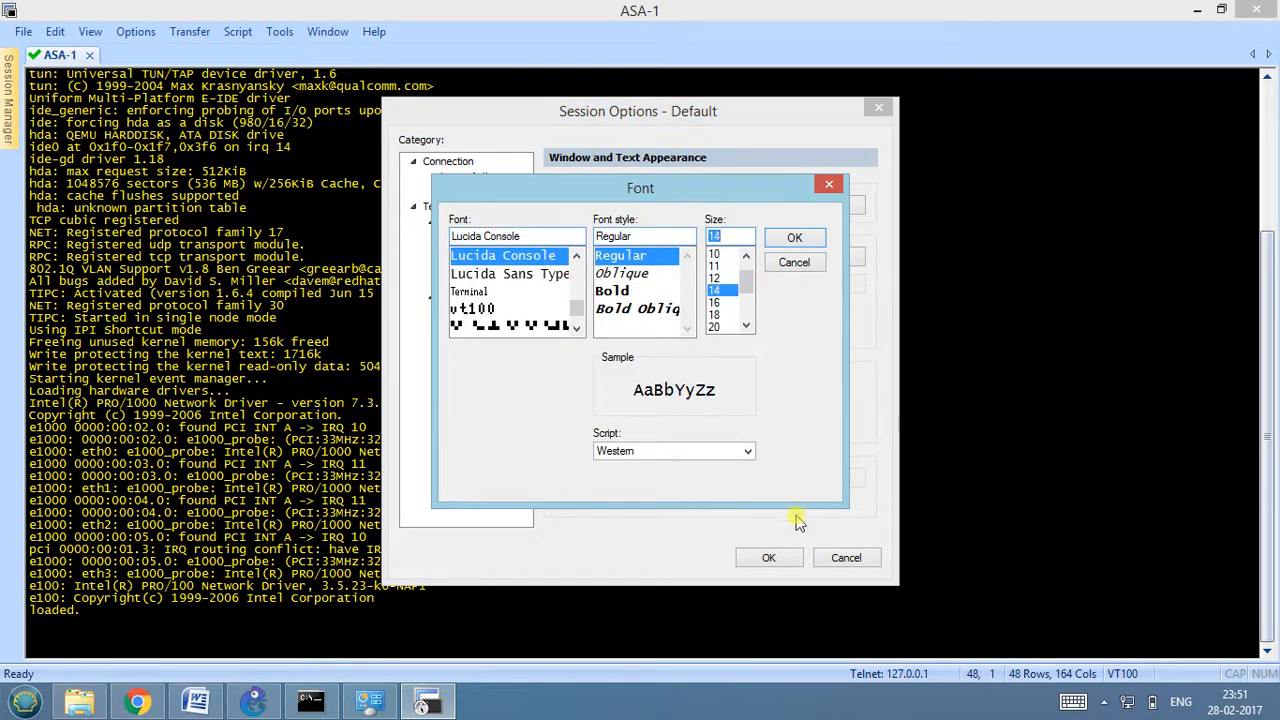
click(771, 557)
click(792, 238)
click(768, 557)
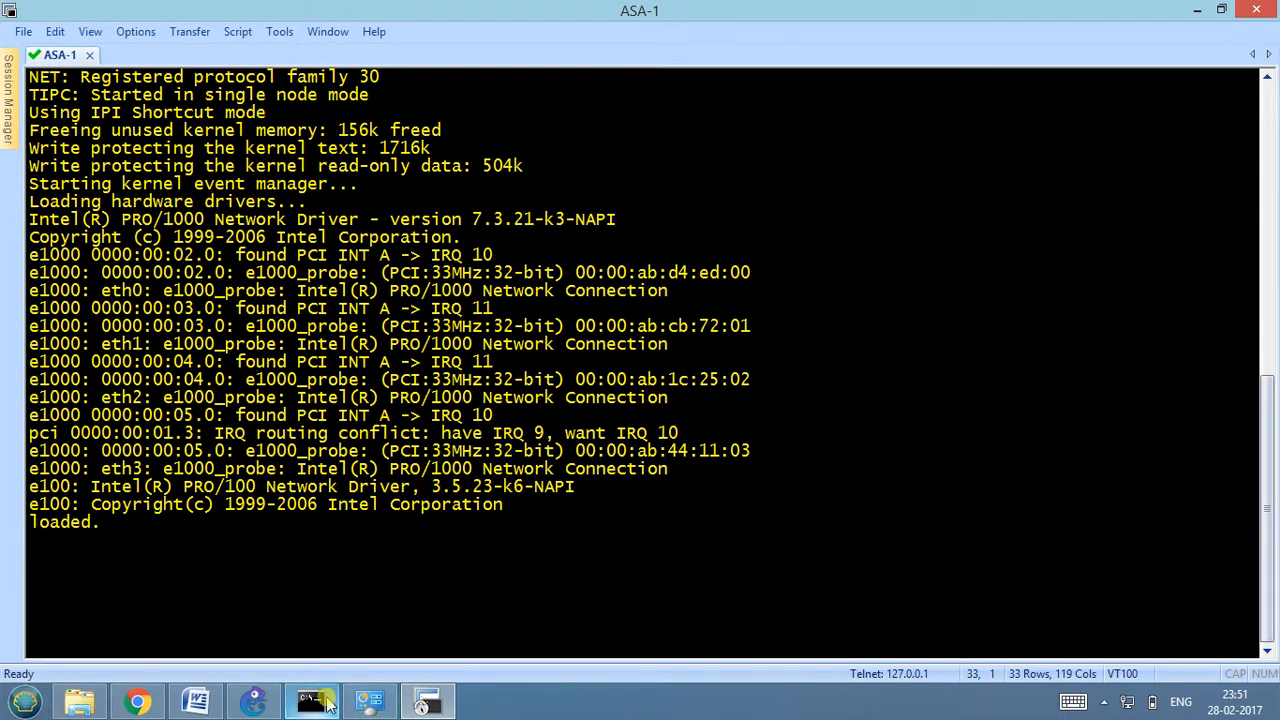
Close the Command Prompt window and glance at the ASDM configuration commands in the Word notes.
click(310, 703)
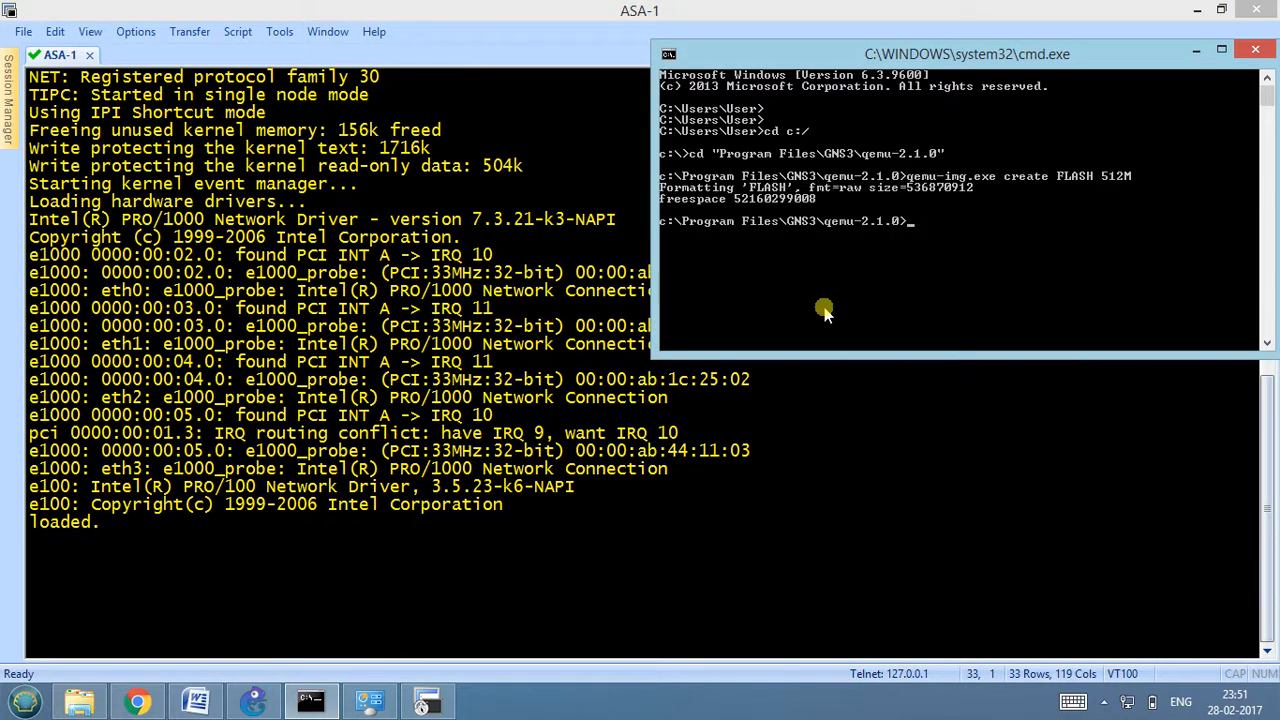
click(1255, 50)
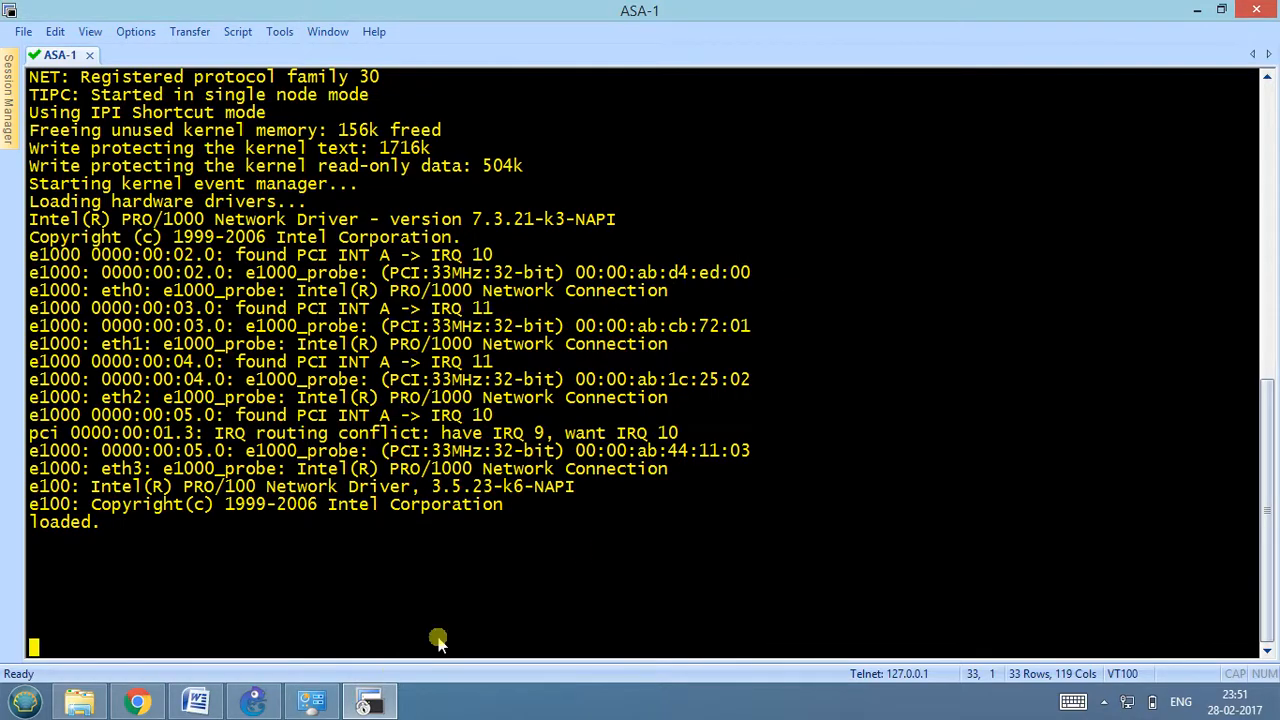
click(196, 703)
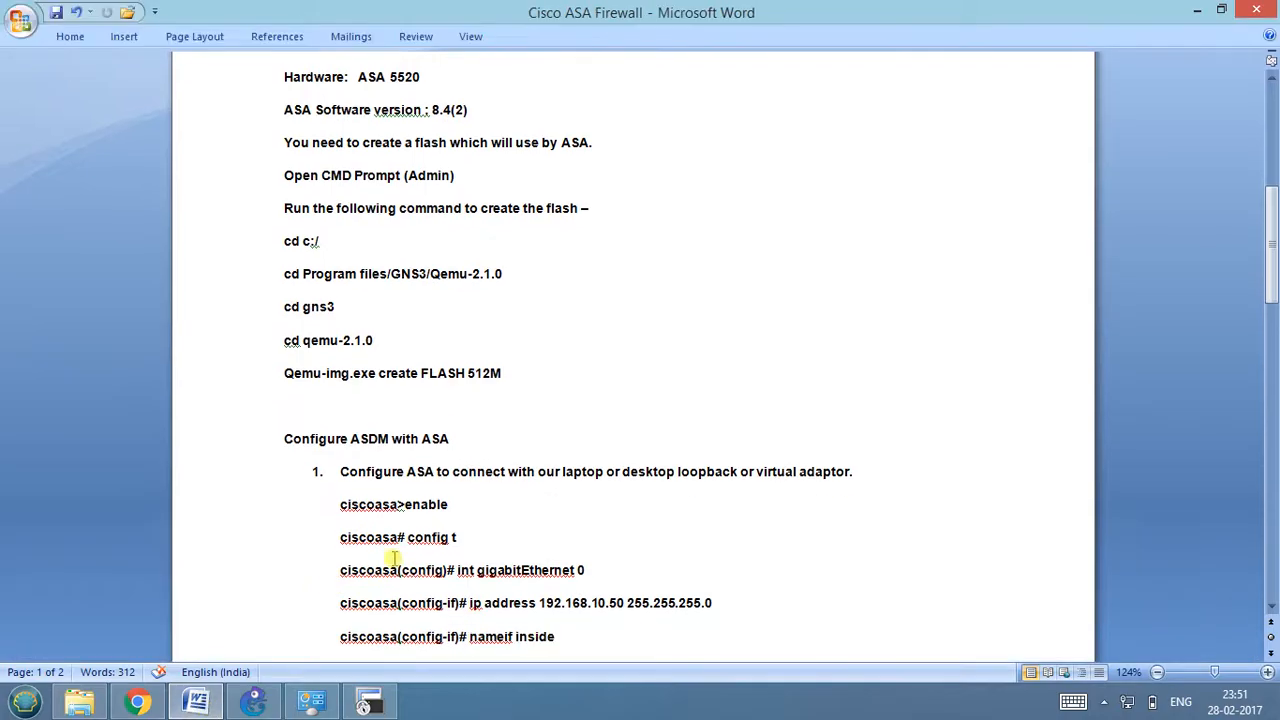
click(196, 703)
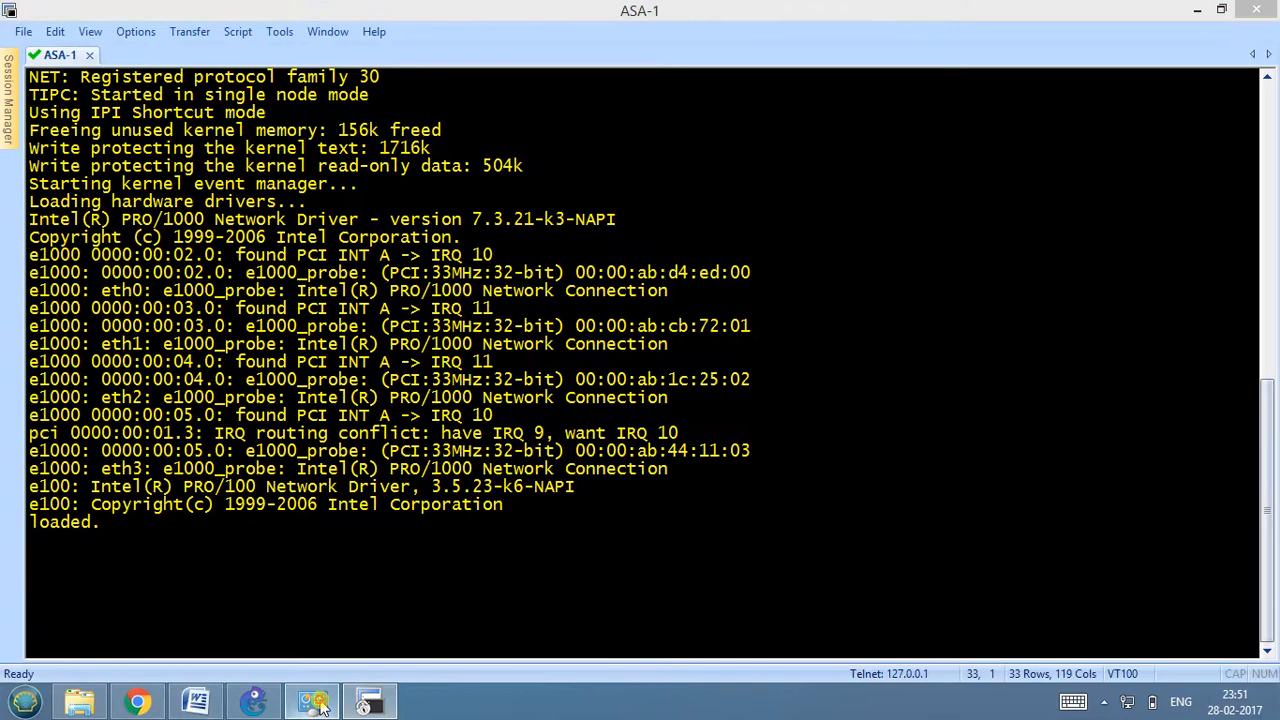
Check the IP details of VMware Network Adapter VMnet1 in Network Connections, then return to the ASA-1 console.
click(320, 708)
double_click(431, 171)
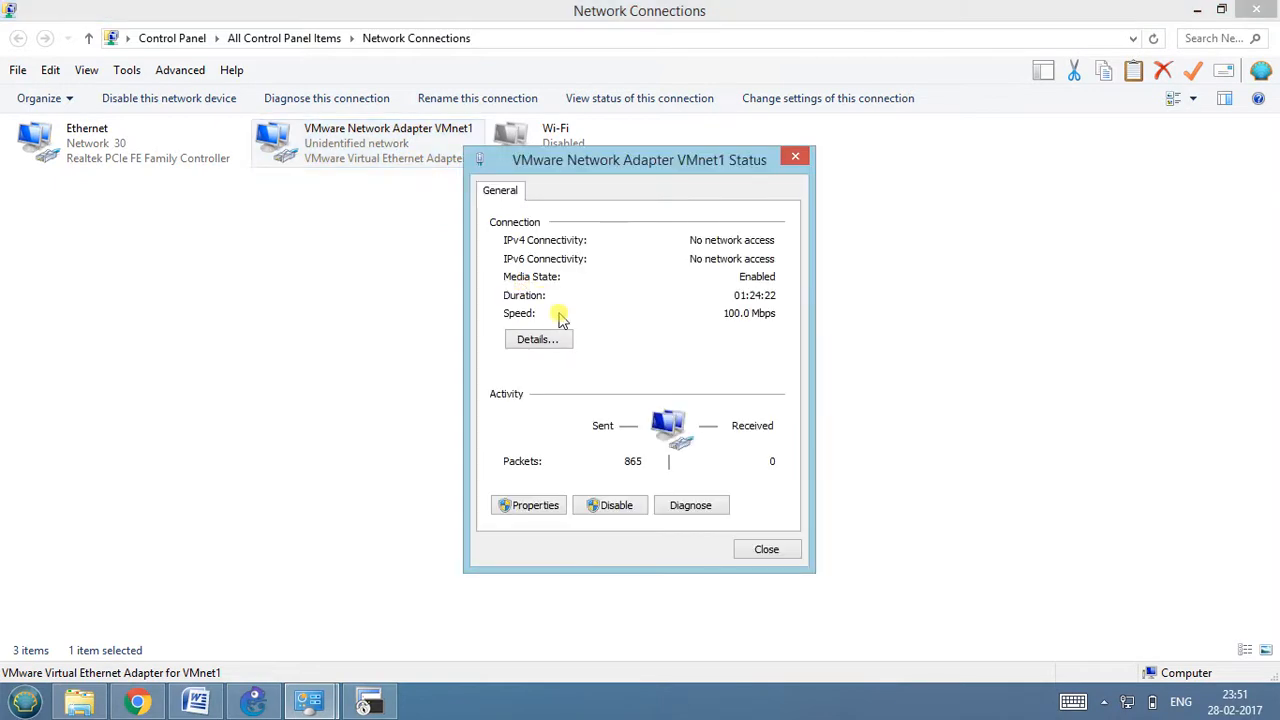
click(540, 340)
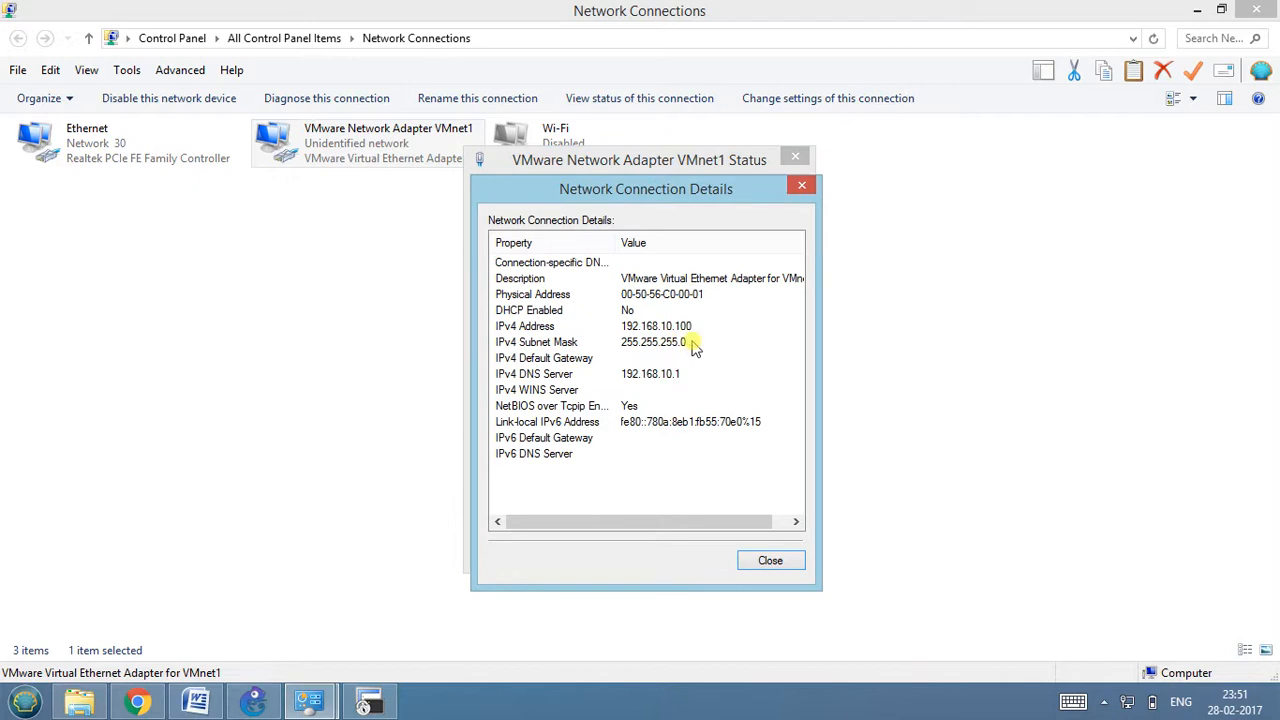
click(768, 559)
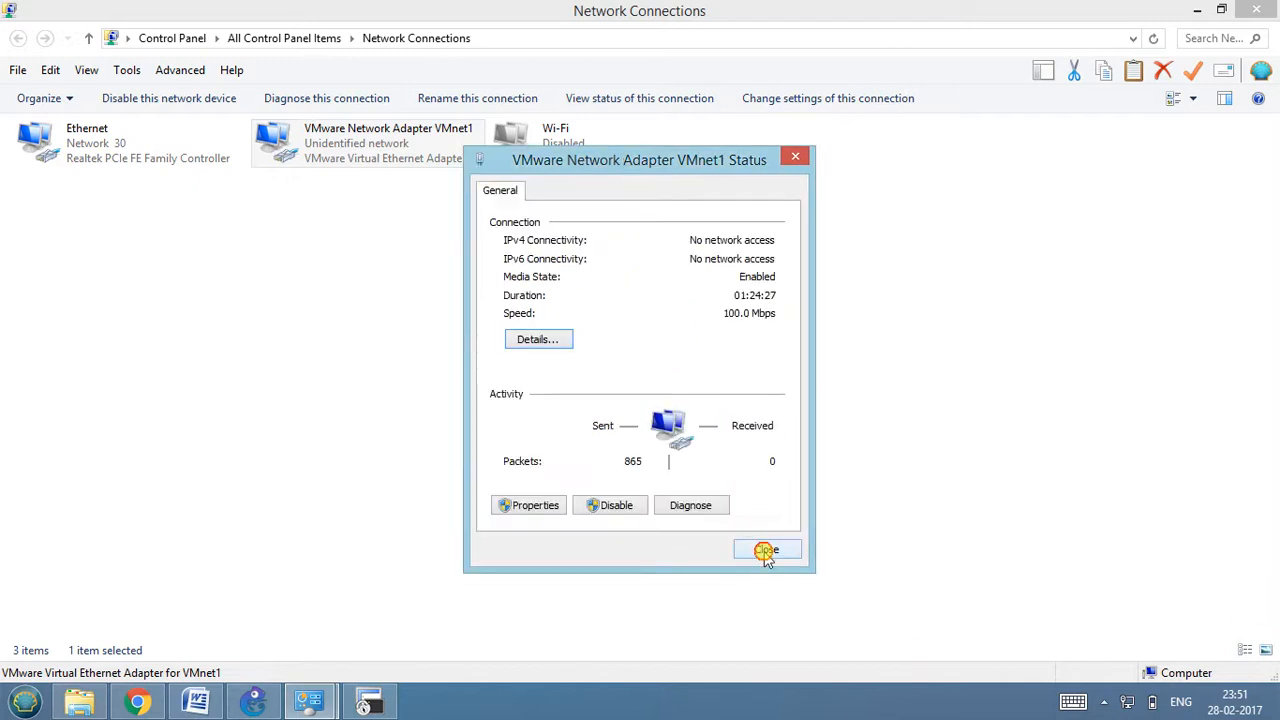
click(762, 551)
click(358, 703)
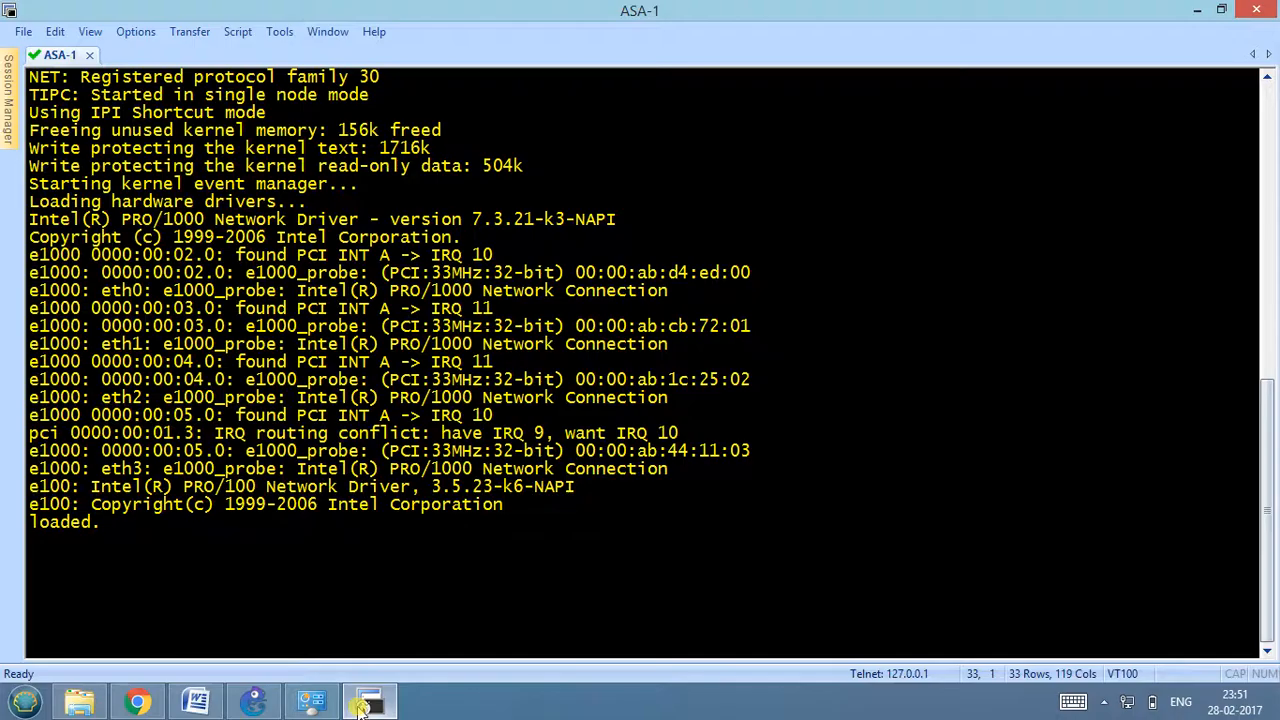
Switch to GNS3 and add a text note reading 192.168.10.50/24 beside the e0 interface of ASA-1.
click(254, 700)
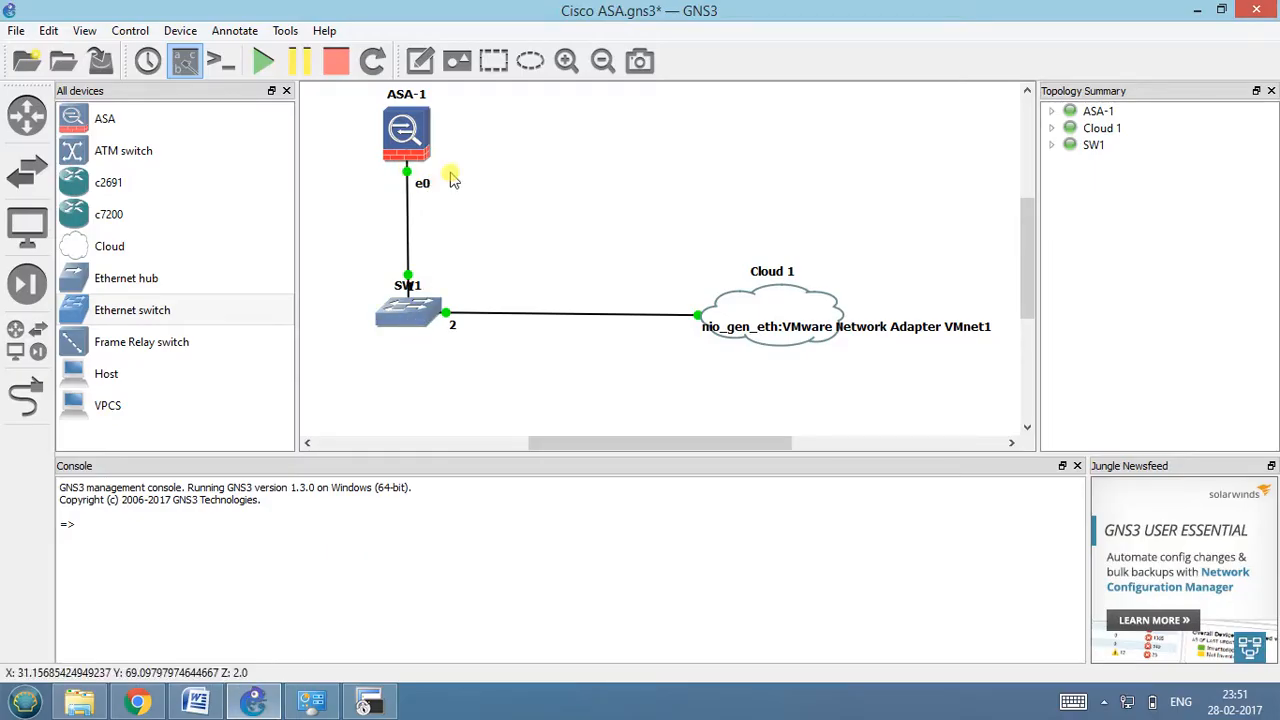
click(423, 59)
text(192.168.)
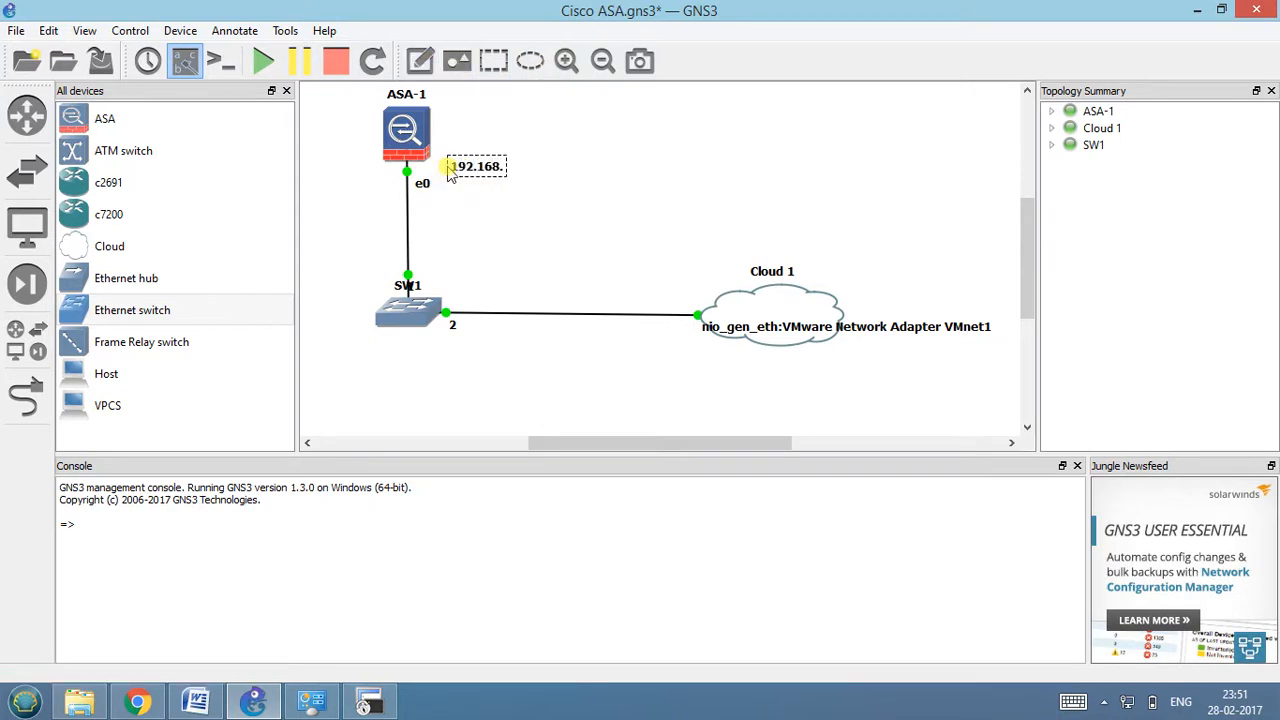
text(10.50/24)
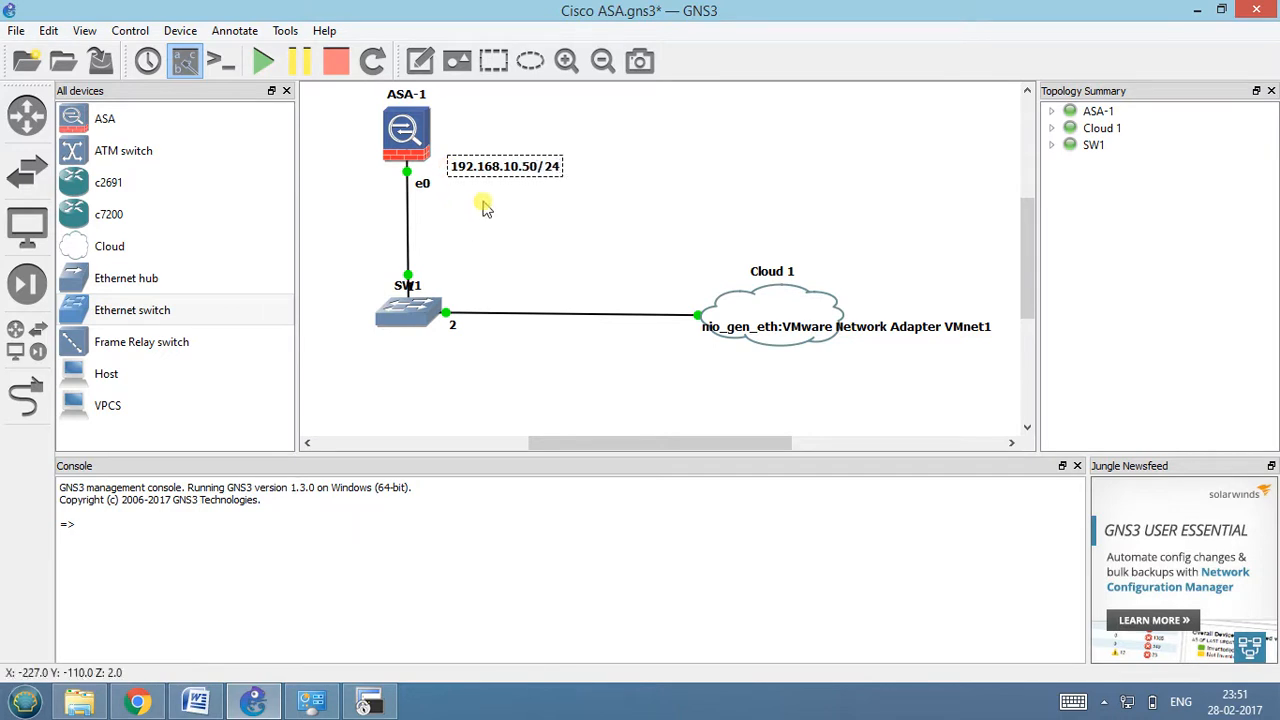
Extend the ASA-1 note with the lines "Inside" and "Security-level 100".
key(Return)
text(Inside)
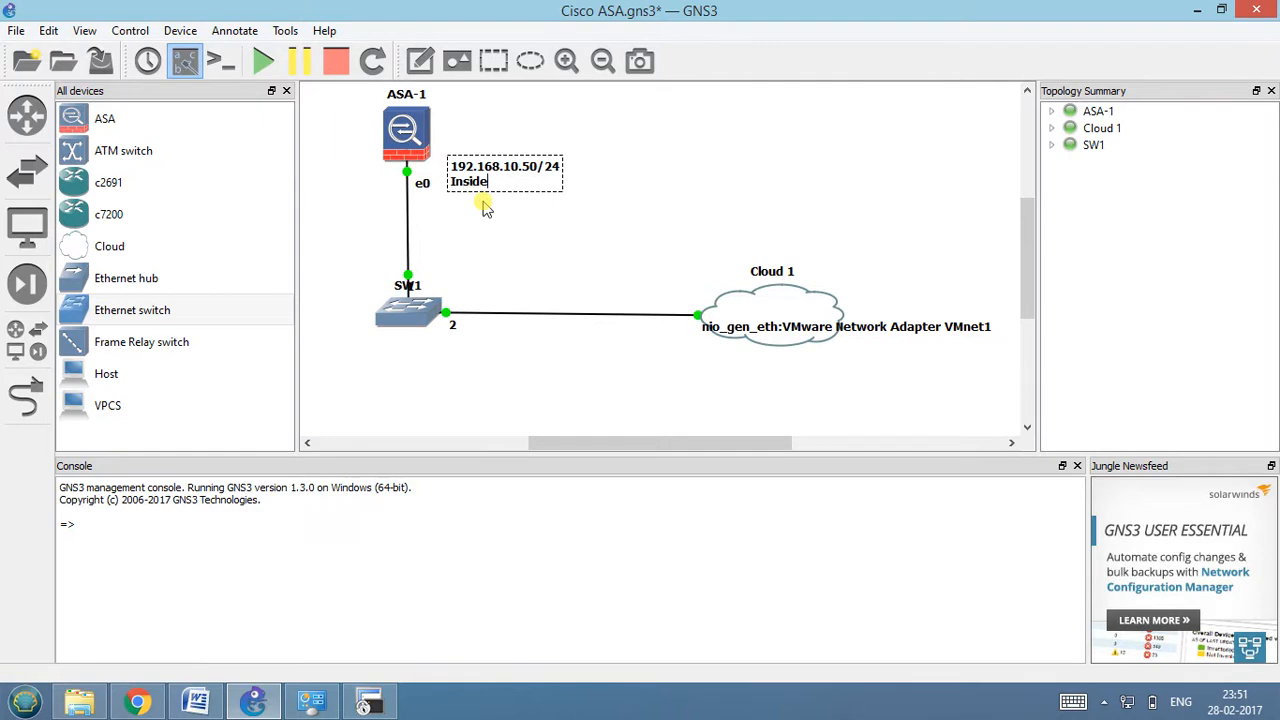
key(Return)
text(Security-leve 10)
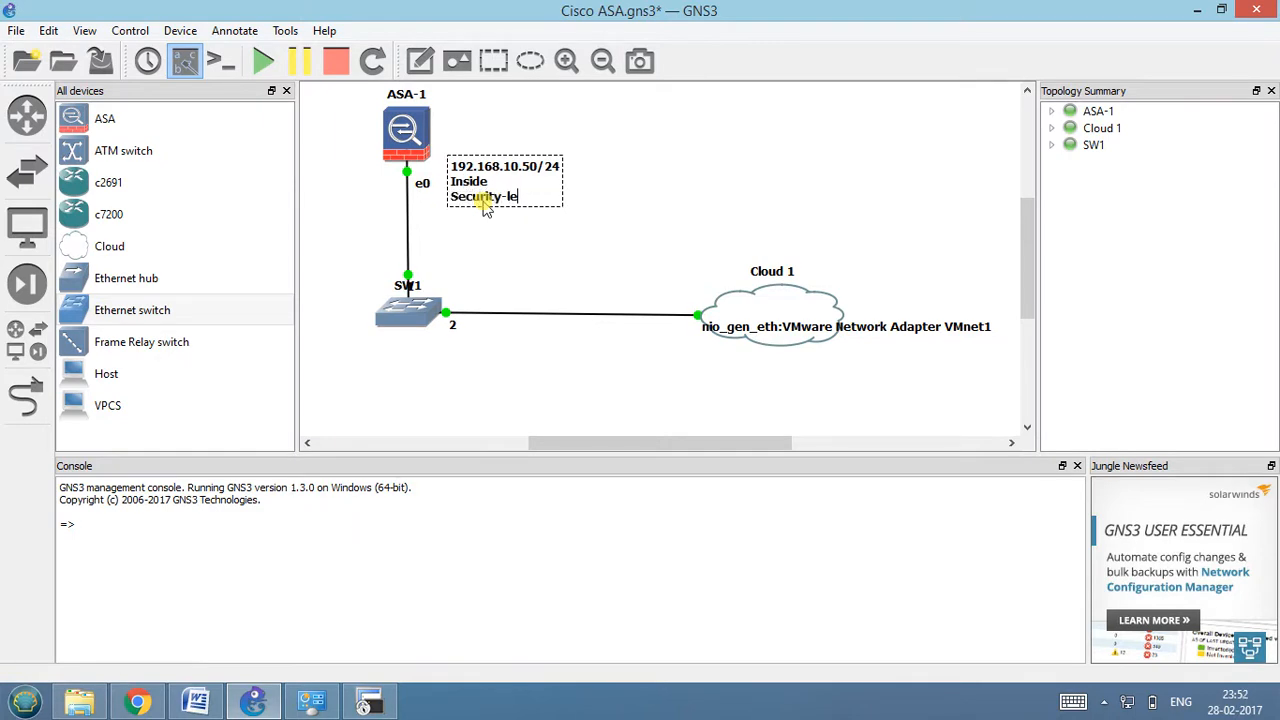
key(BackSpace)
key(BackSpace)
key(BackSpace)
text(l 100)
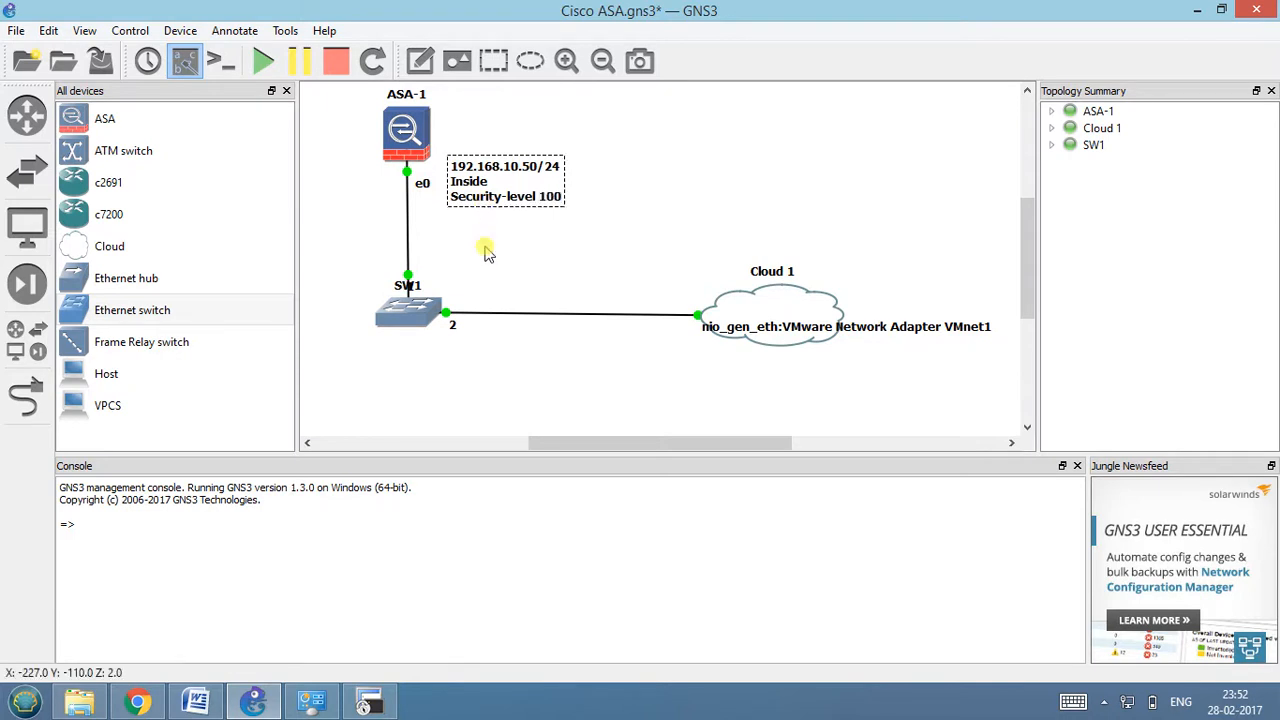
click(485, 270)
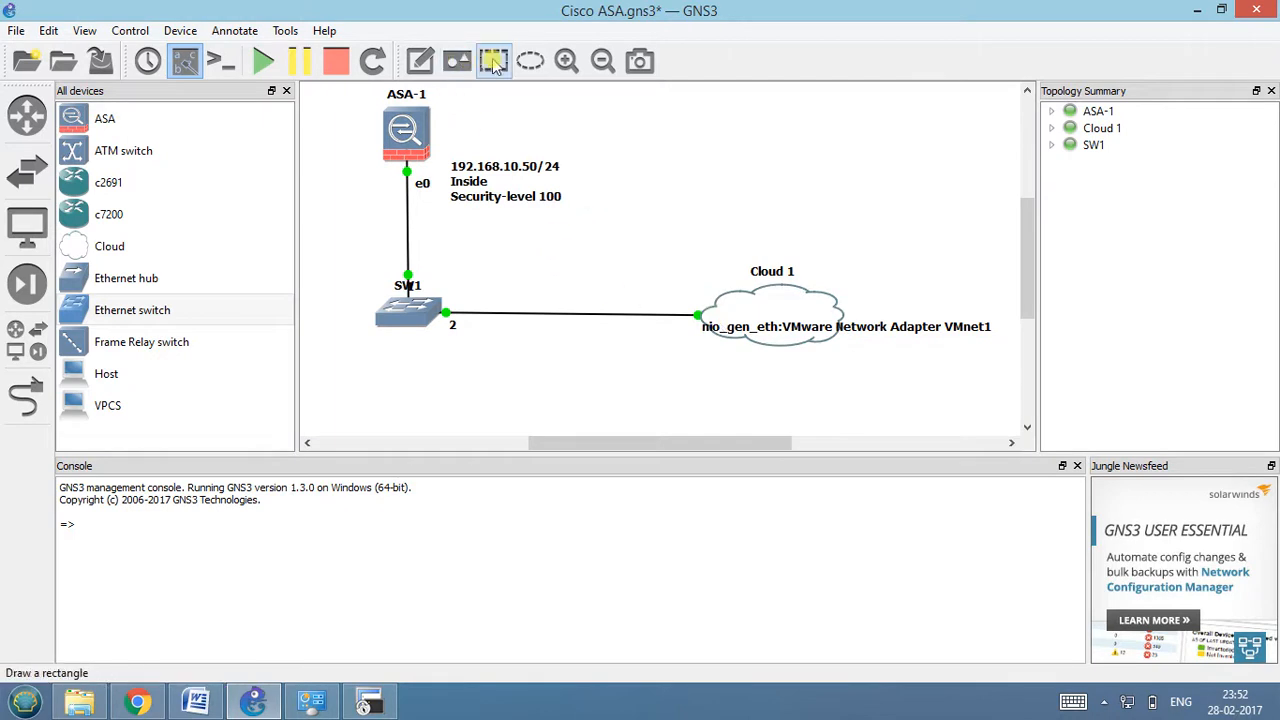
Add a two-line note reading "Virtual Adaptor" and "192.168.10.100/24", placed just to the right of the Cloud 1 label.
click(420, 61)
click(698, 248)
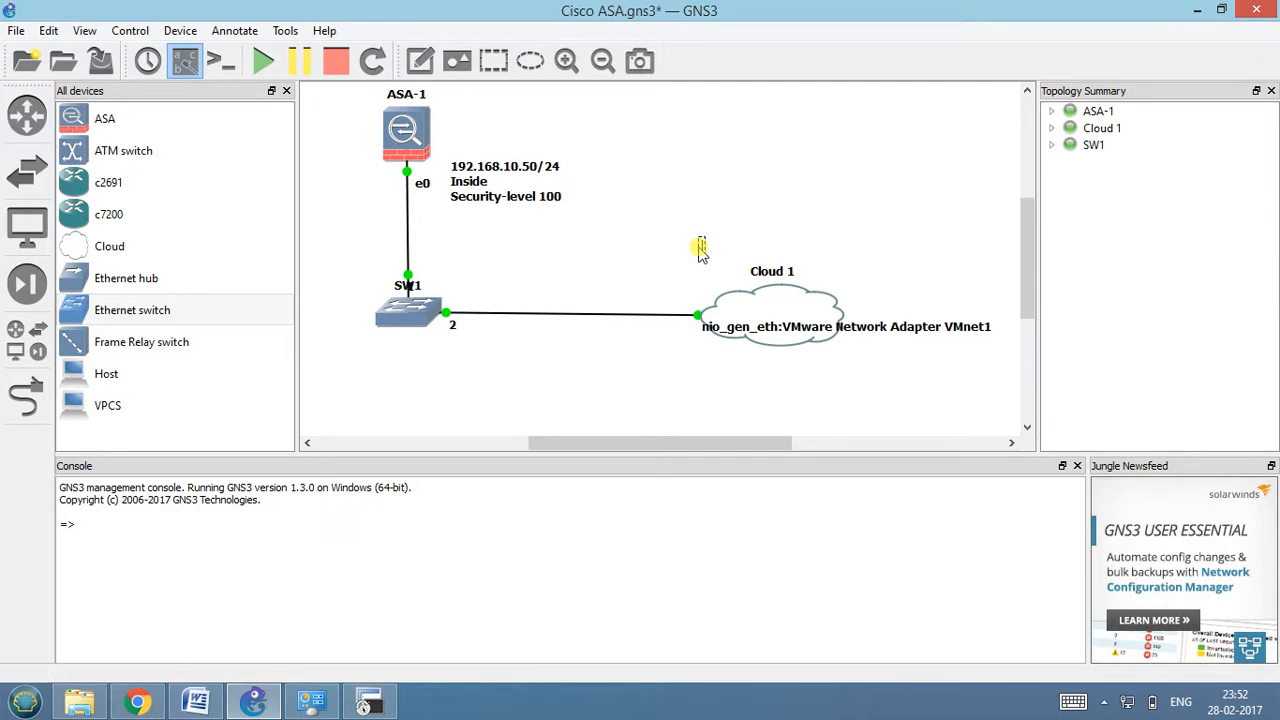
text(Virtual Adaptor)
key(Return)
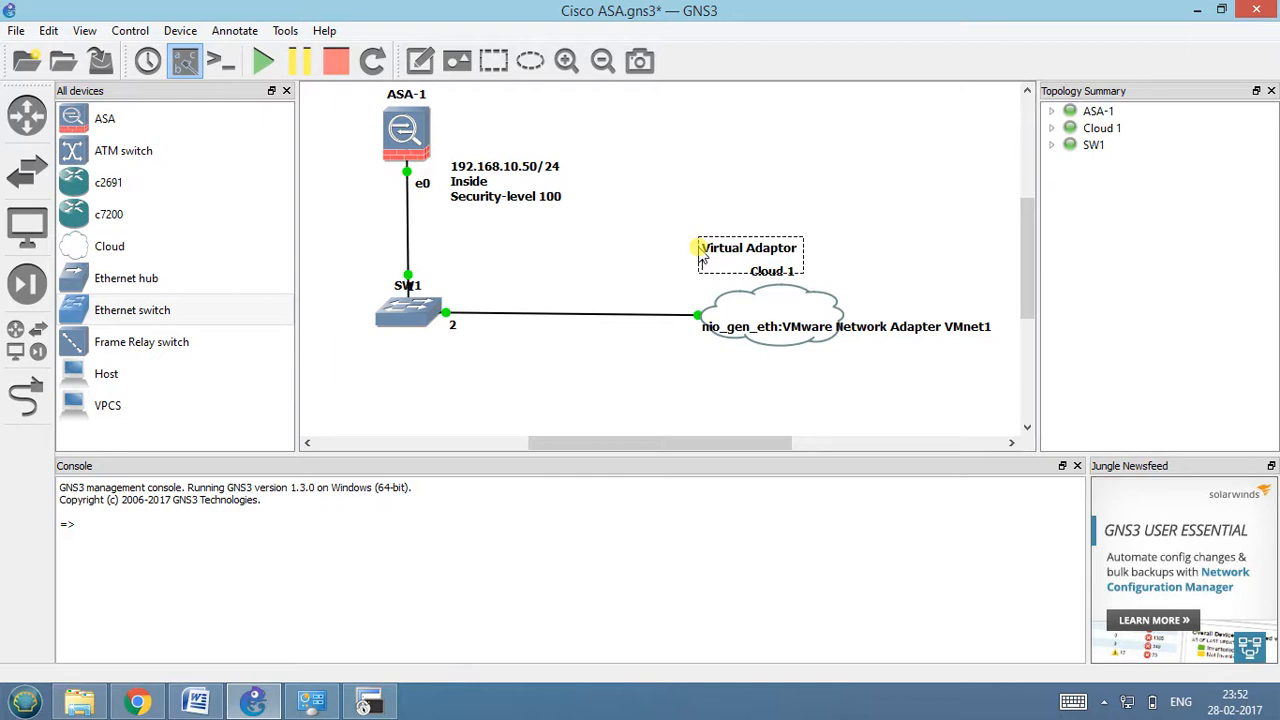
text(192.168.10.100/24)
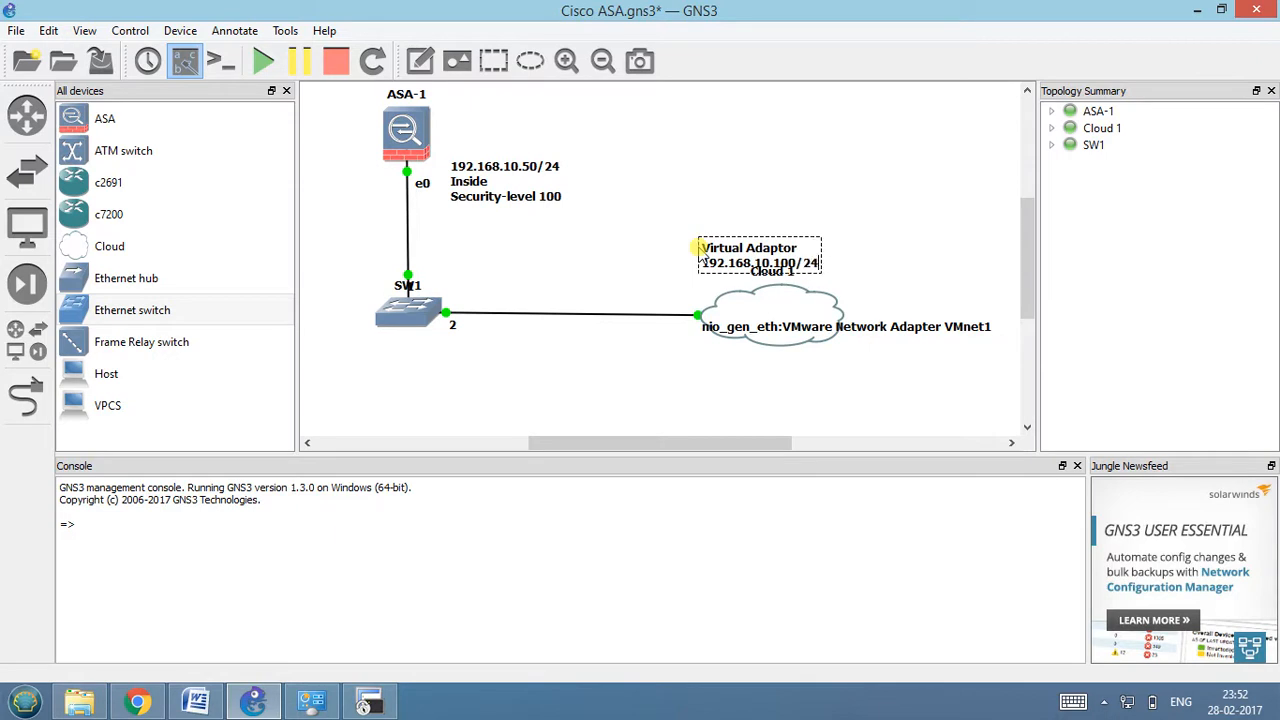
drag(709, 246, 866, 267)
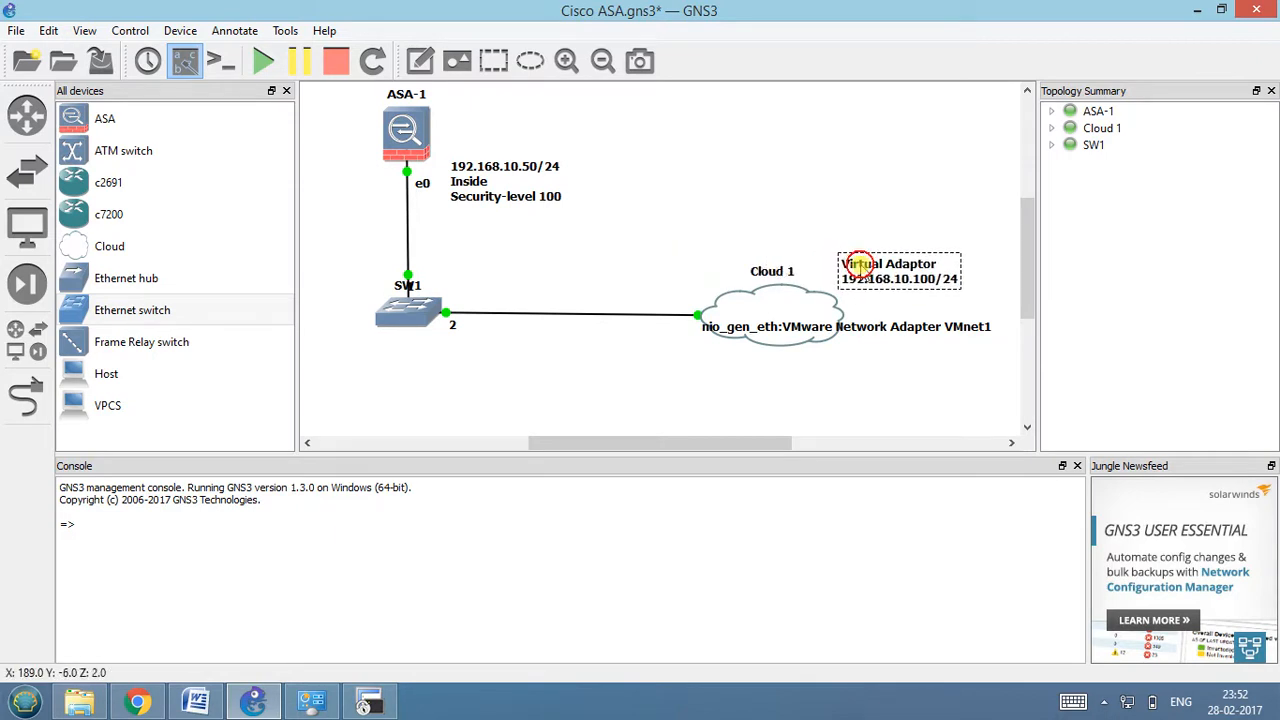
click(683, 377)
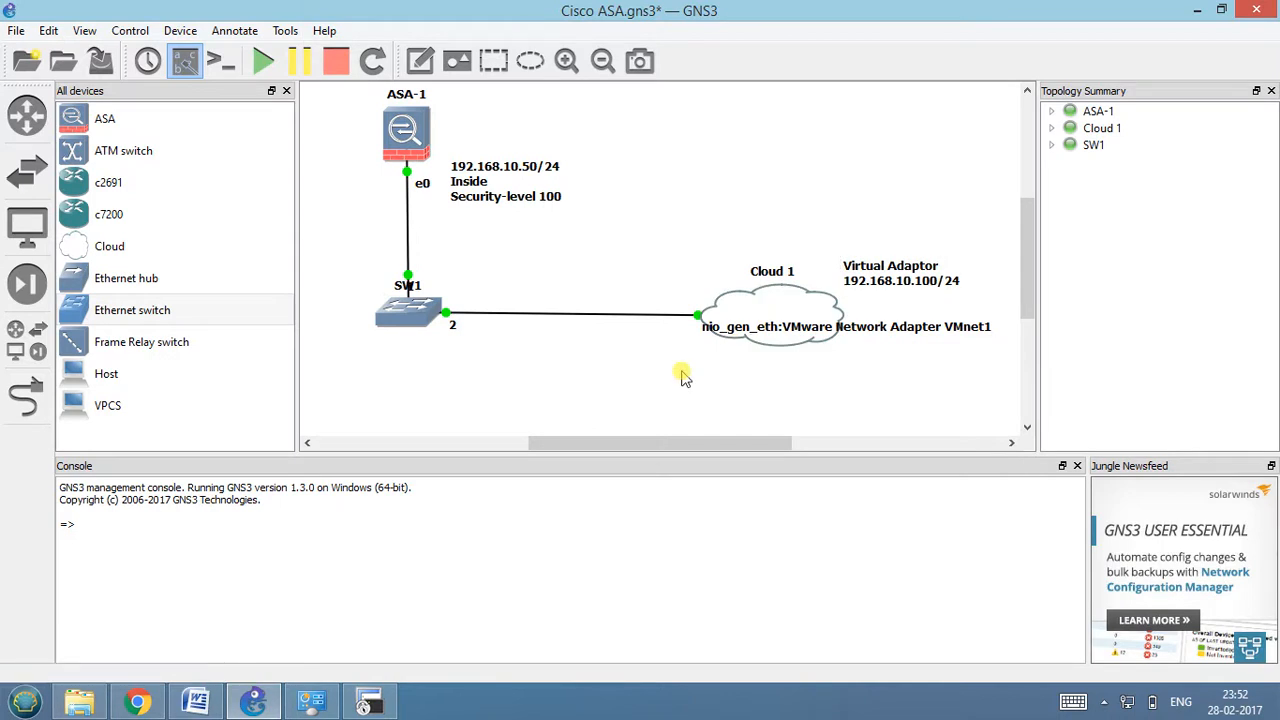
Switch to the Cisco ASA Firewall document in Word and read the enable, interface, IP address and nameif inside commands under Configure ASDM with ASA.
click(196, 701)
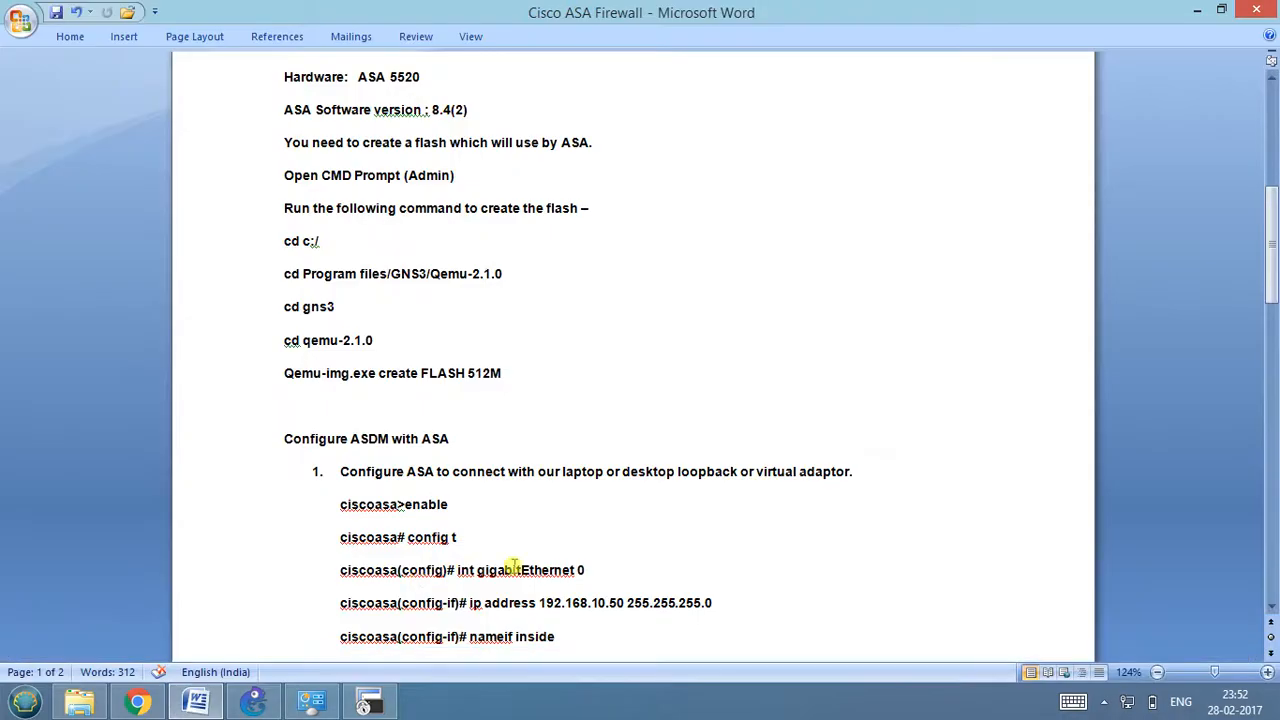
scroll(545, 560, down, 5)
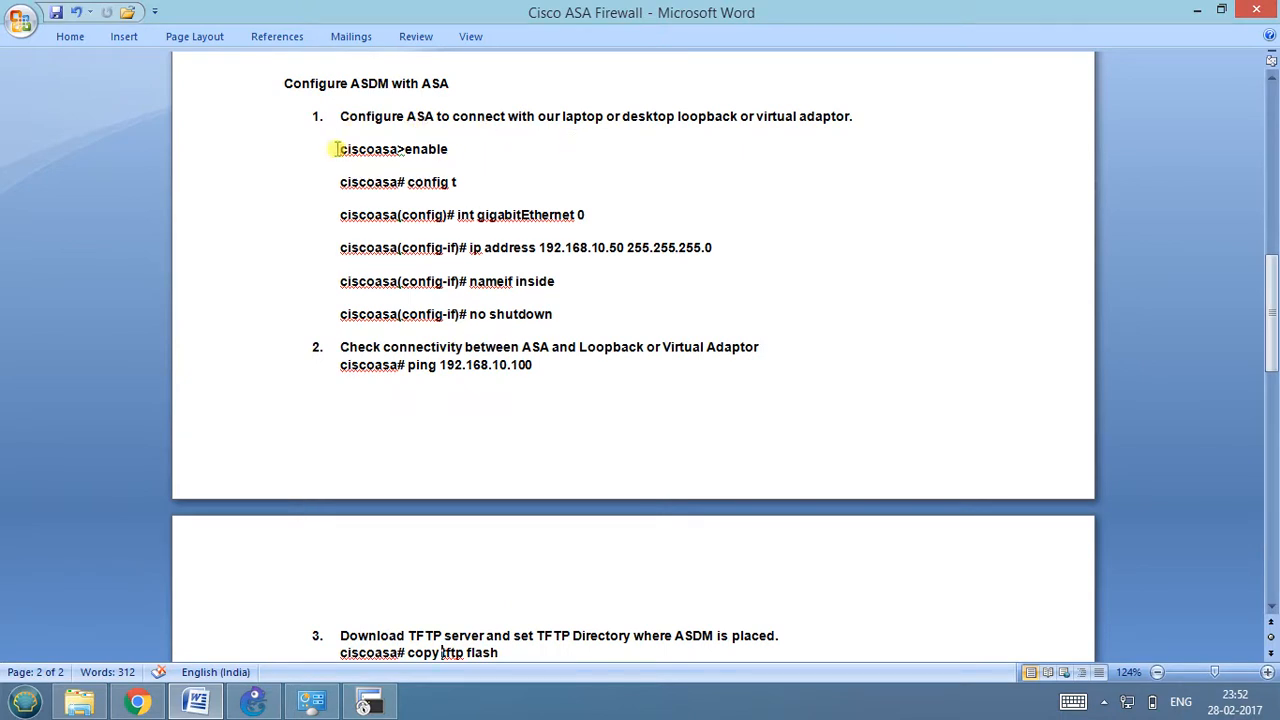
drag(338, 149, 405, 152)
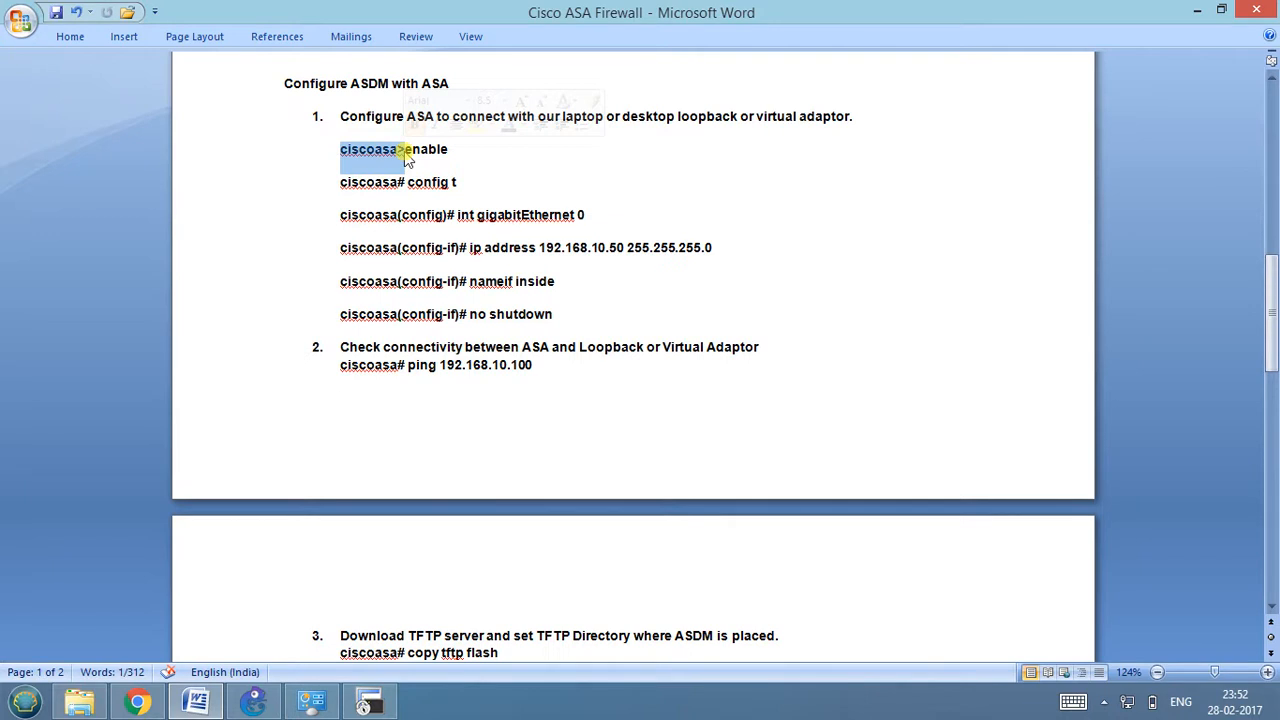
click(342, 219)
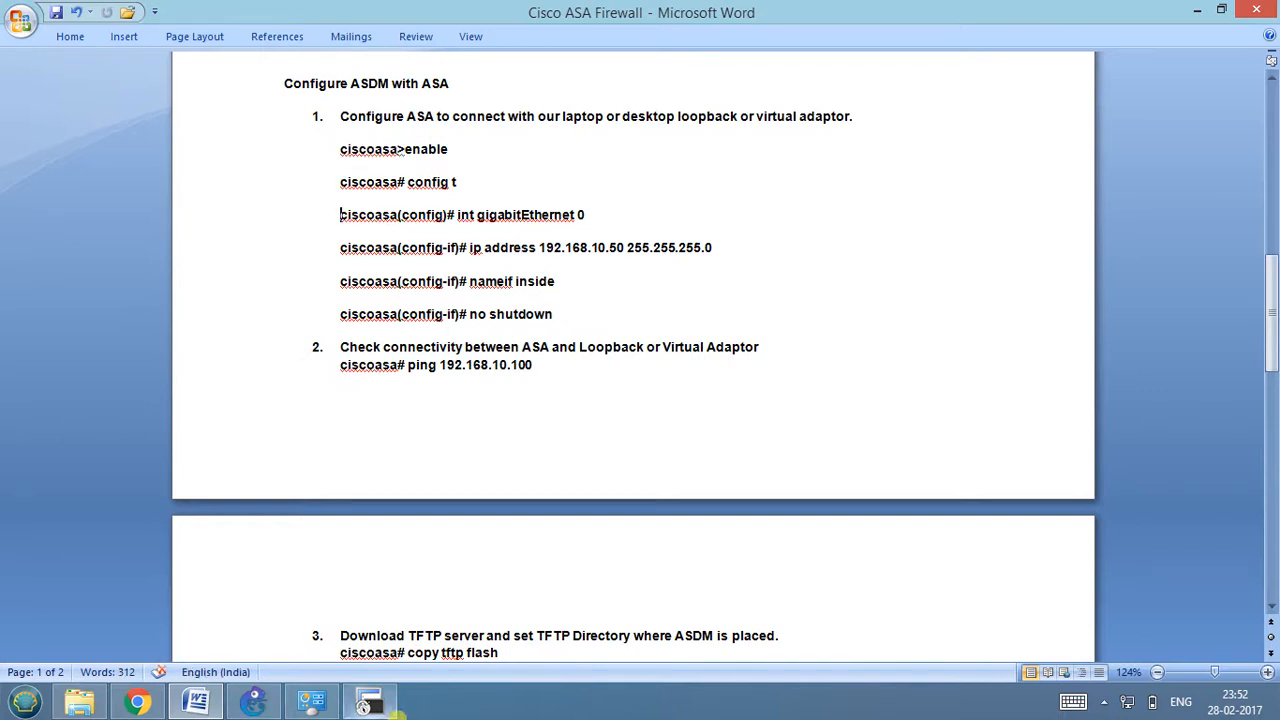
click(369, 703)
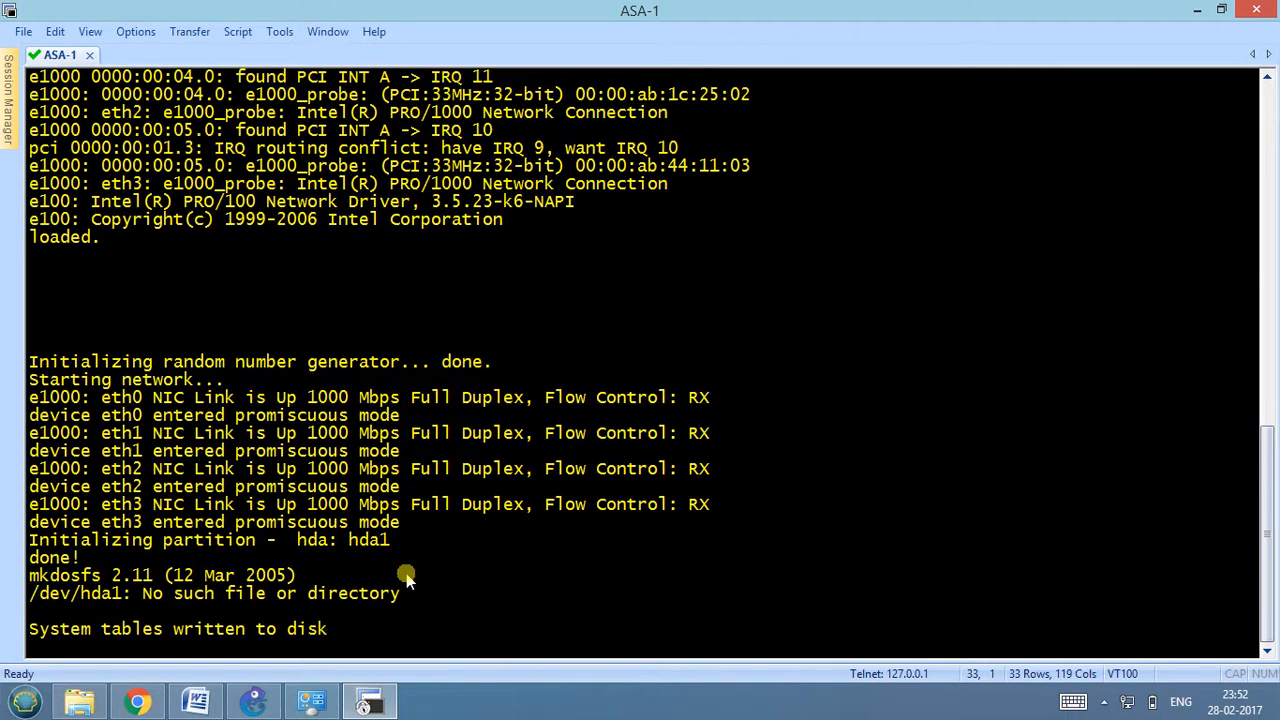
key(alt+Tab)
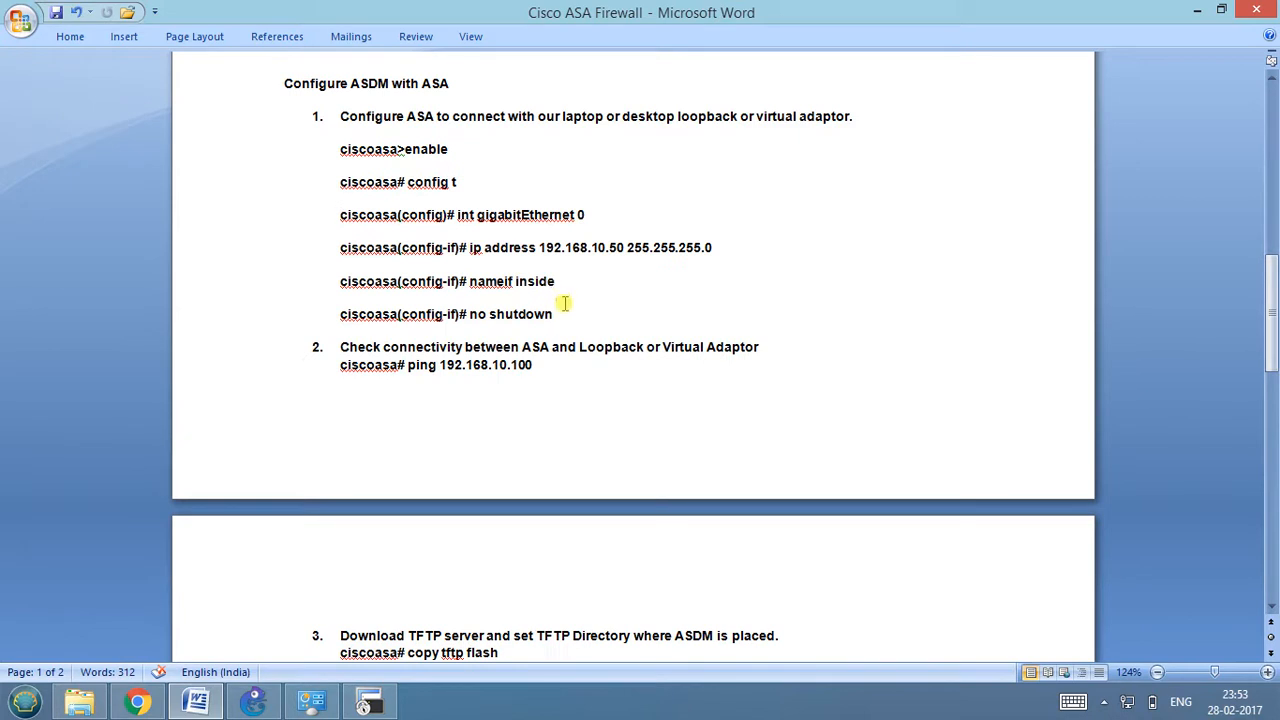
drag(561, 285, 340, 285)
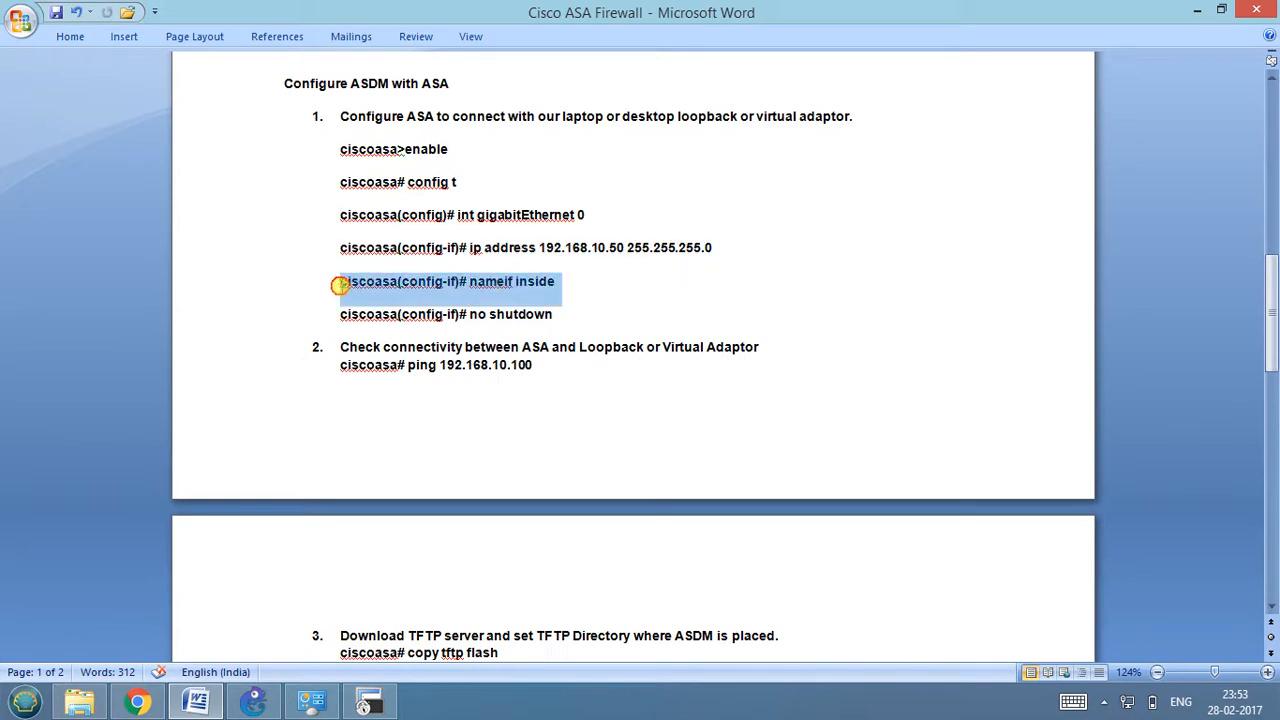
click(563, 286)
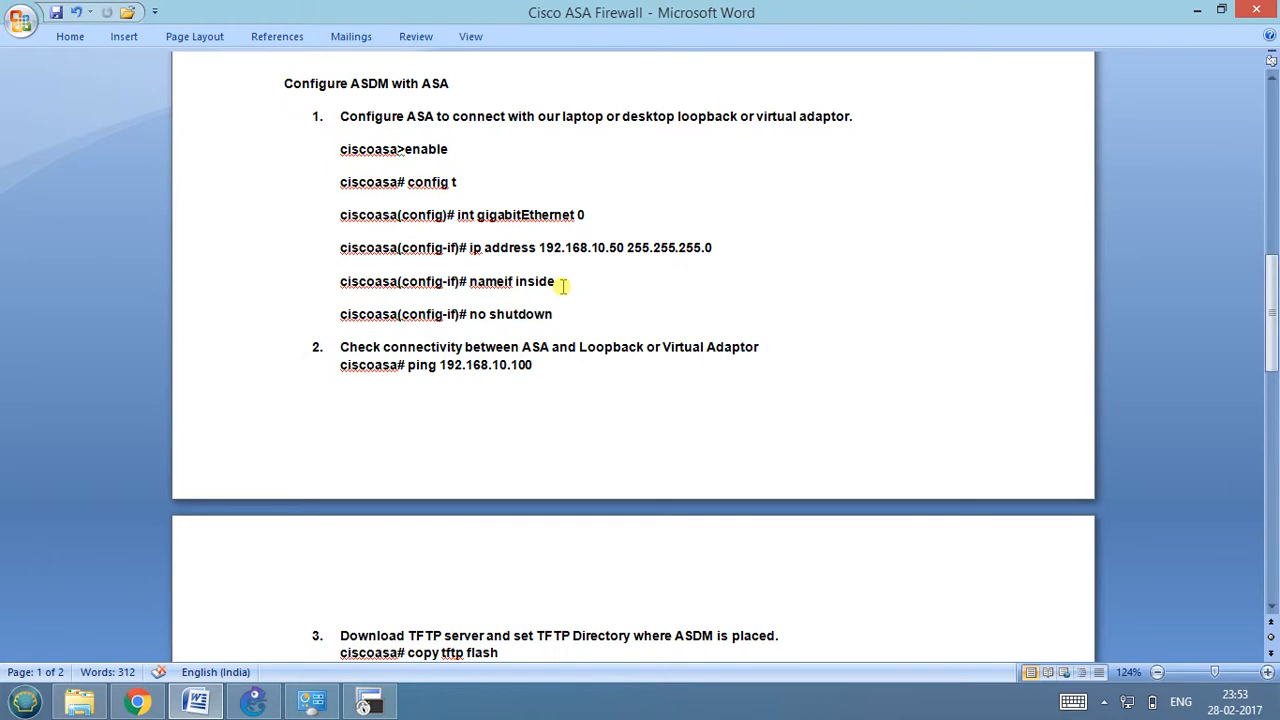
Check the boot progress in the ASA-1 console, reviewing the GNS3 topology and the Word command notes while waiting.
click(364, 704)
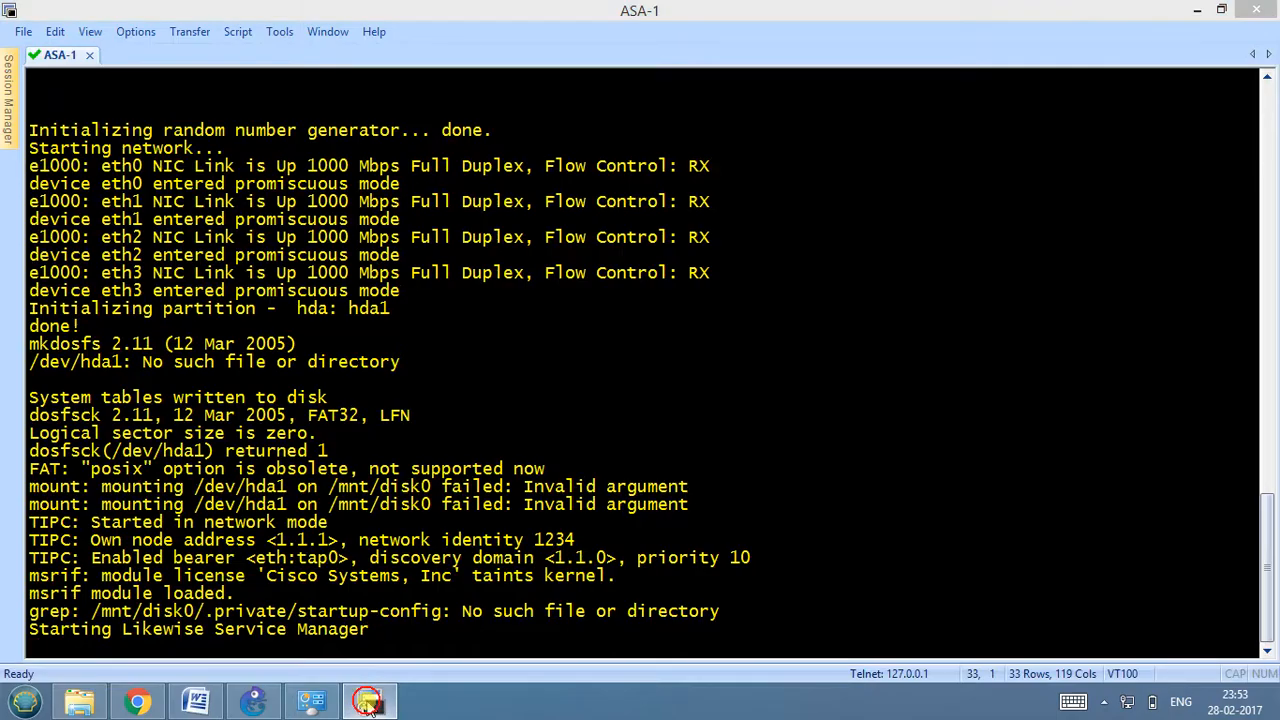
click(368, 704)
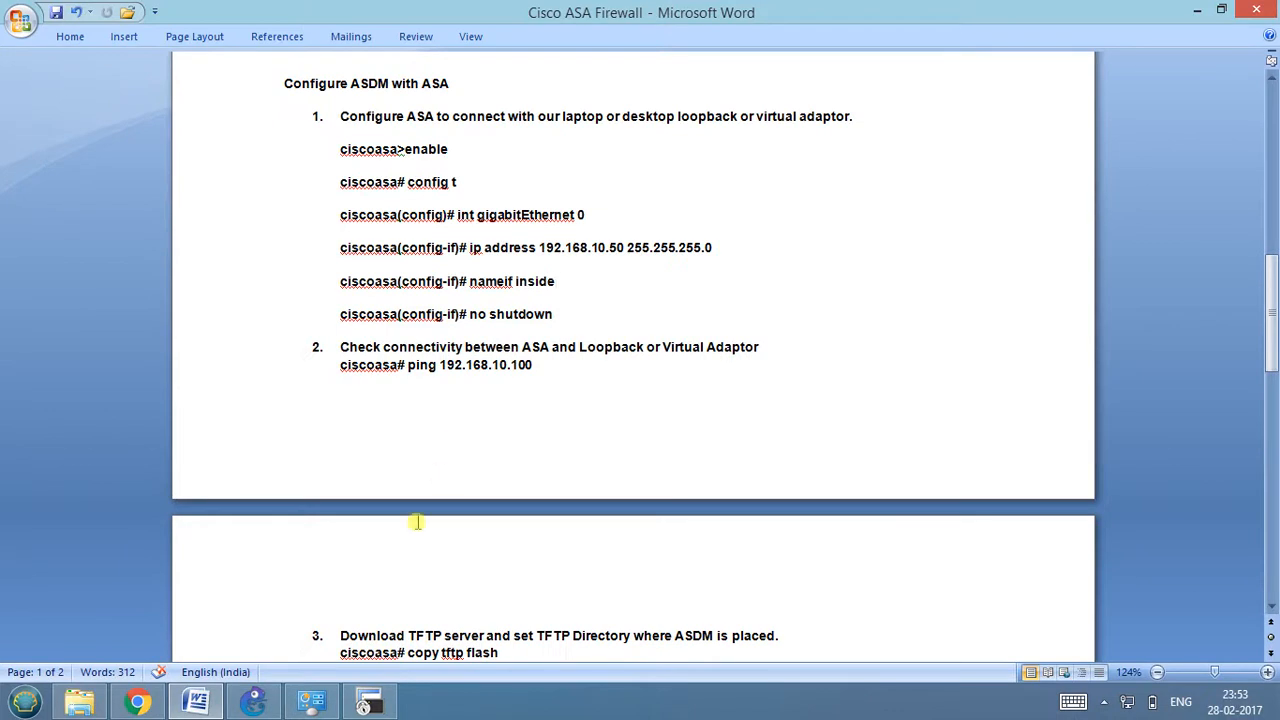
mouse_move(313, 707)
click(256, 703)
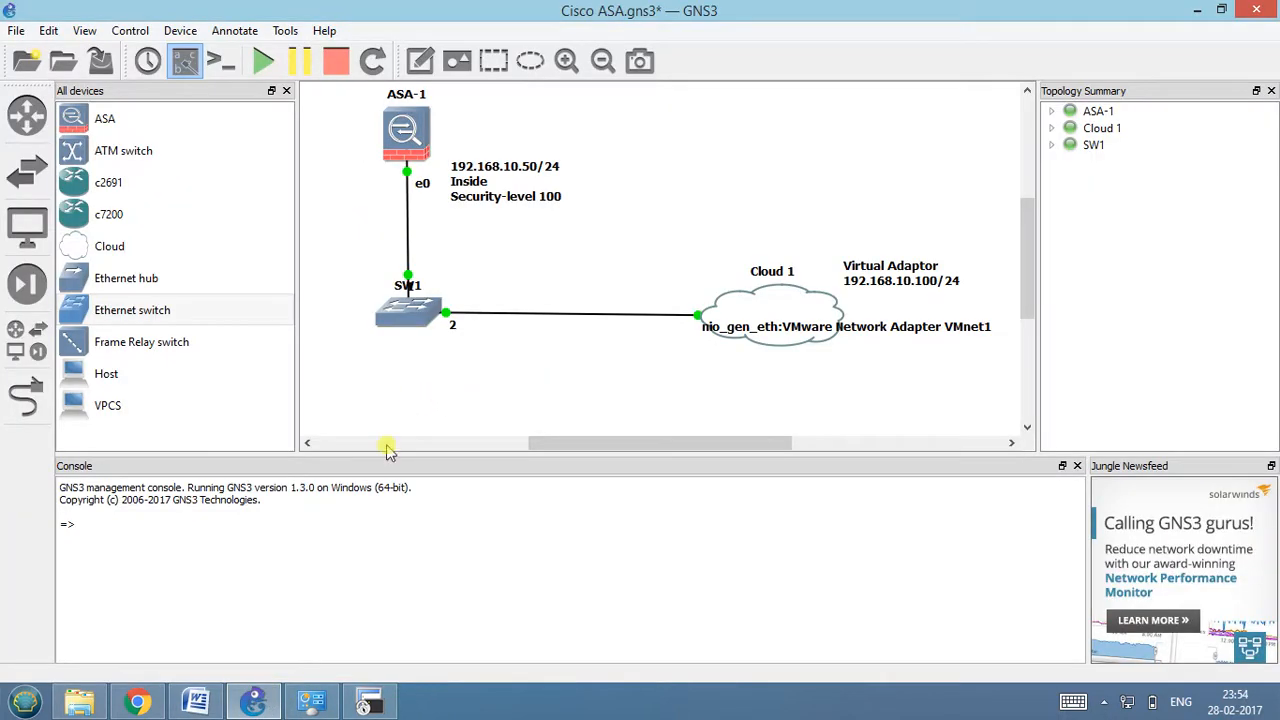
click(370, 706)
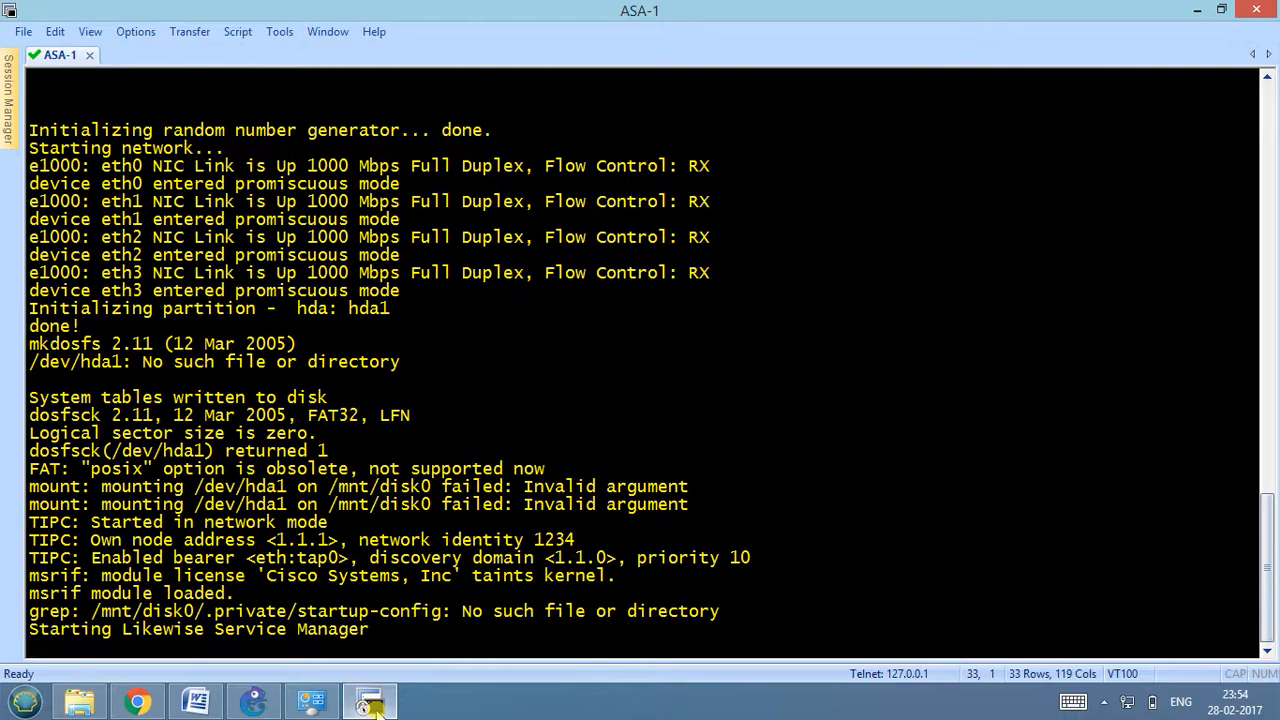
click(370, 706)
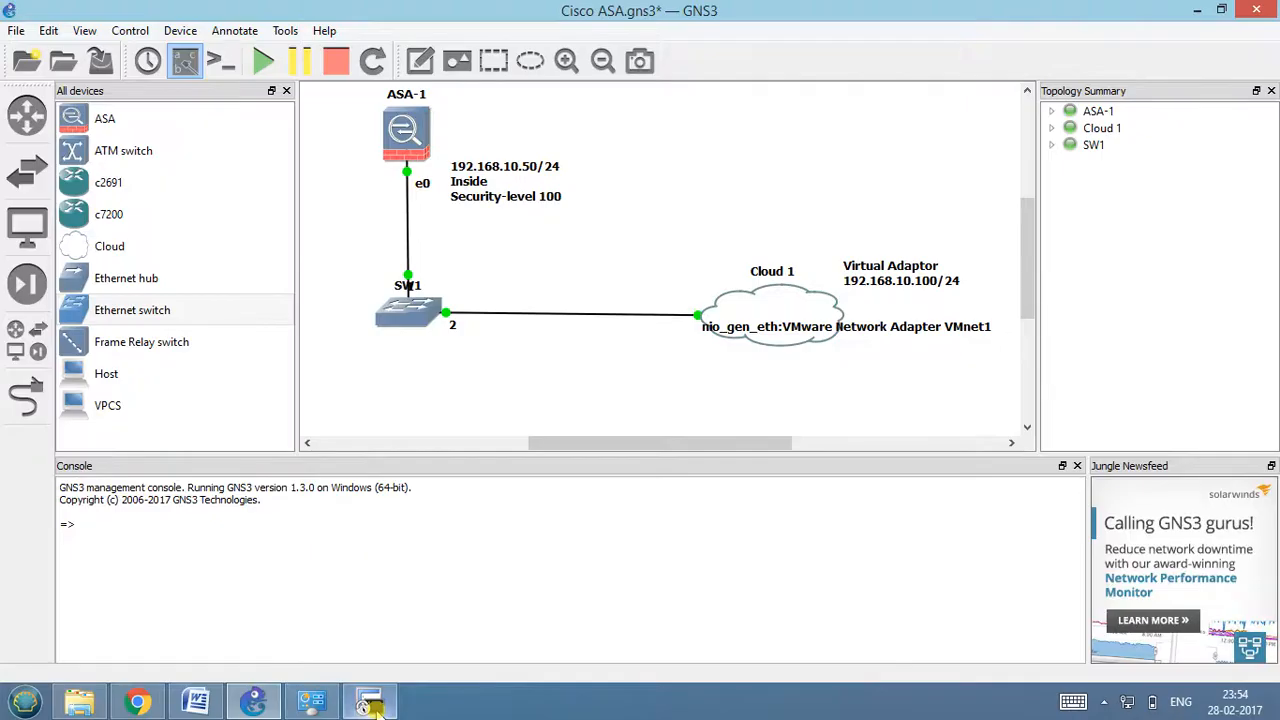
click(197, 706)
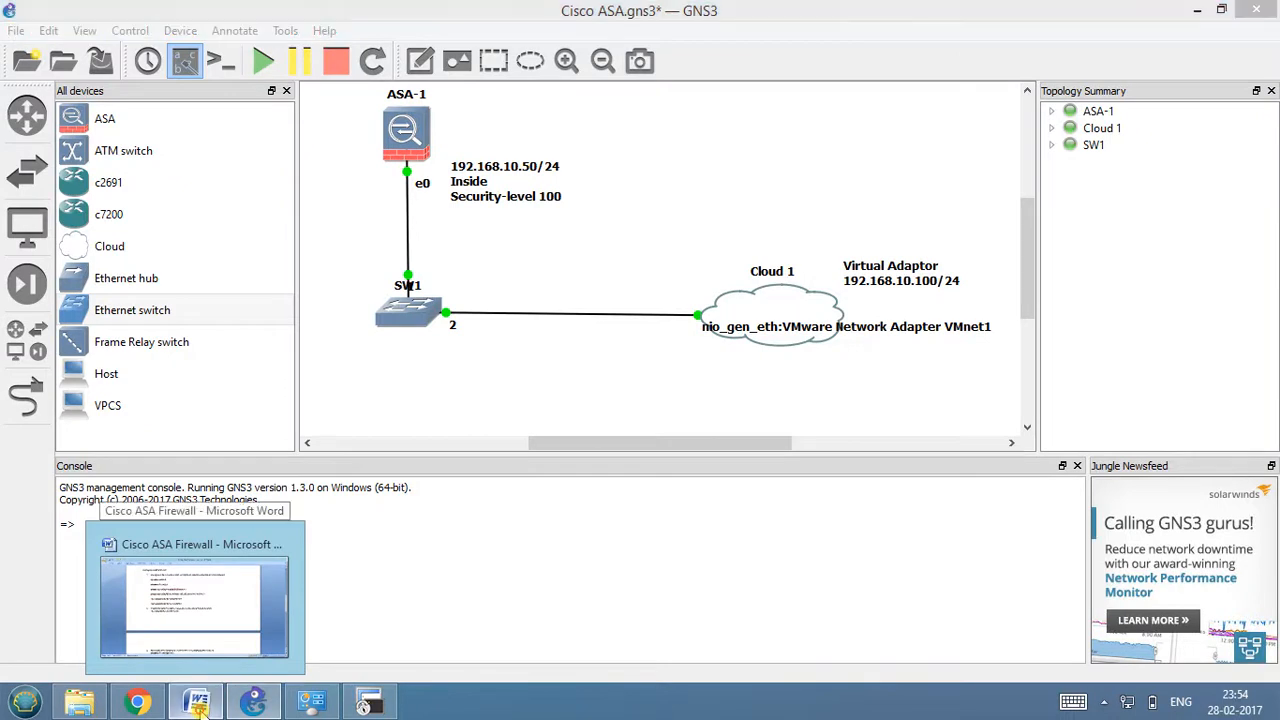
click(197, 706)
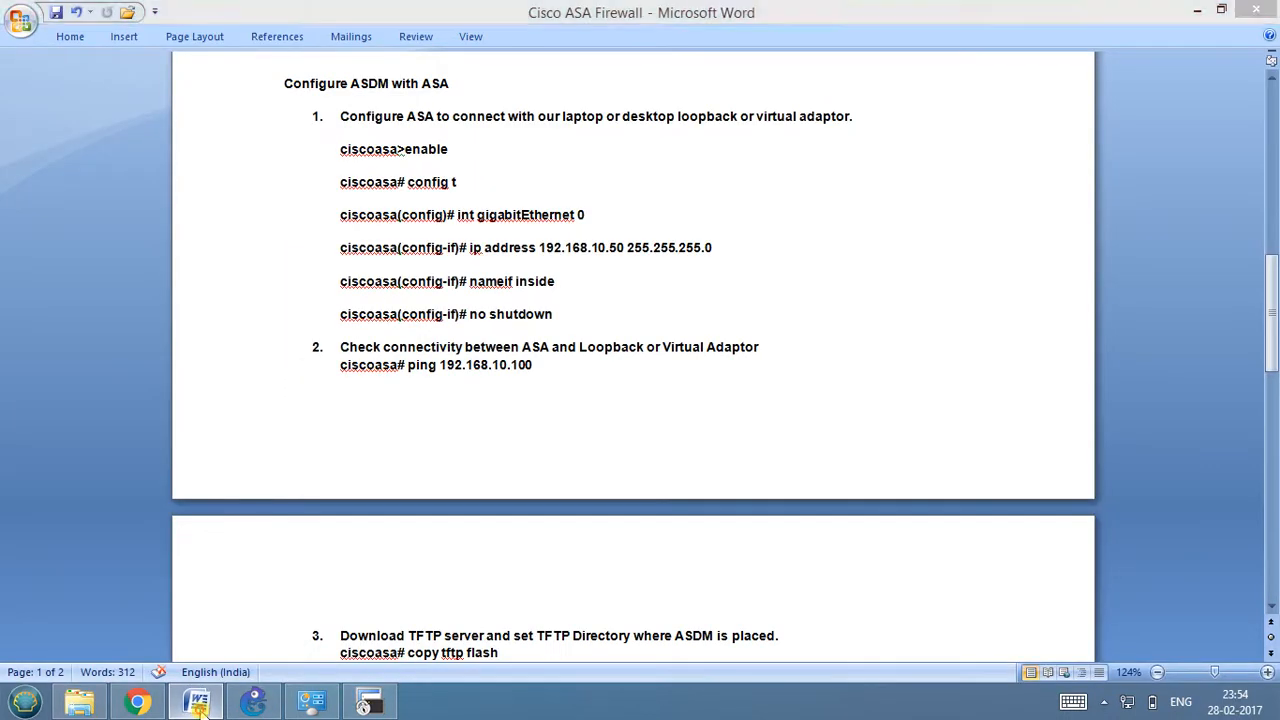
click(368, 706)
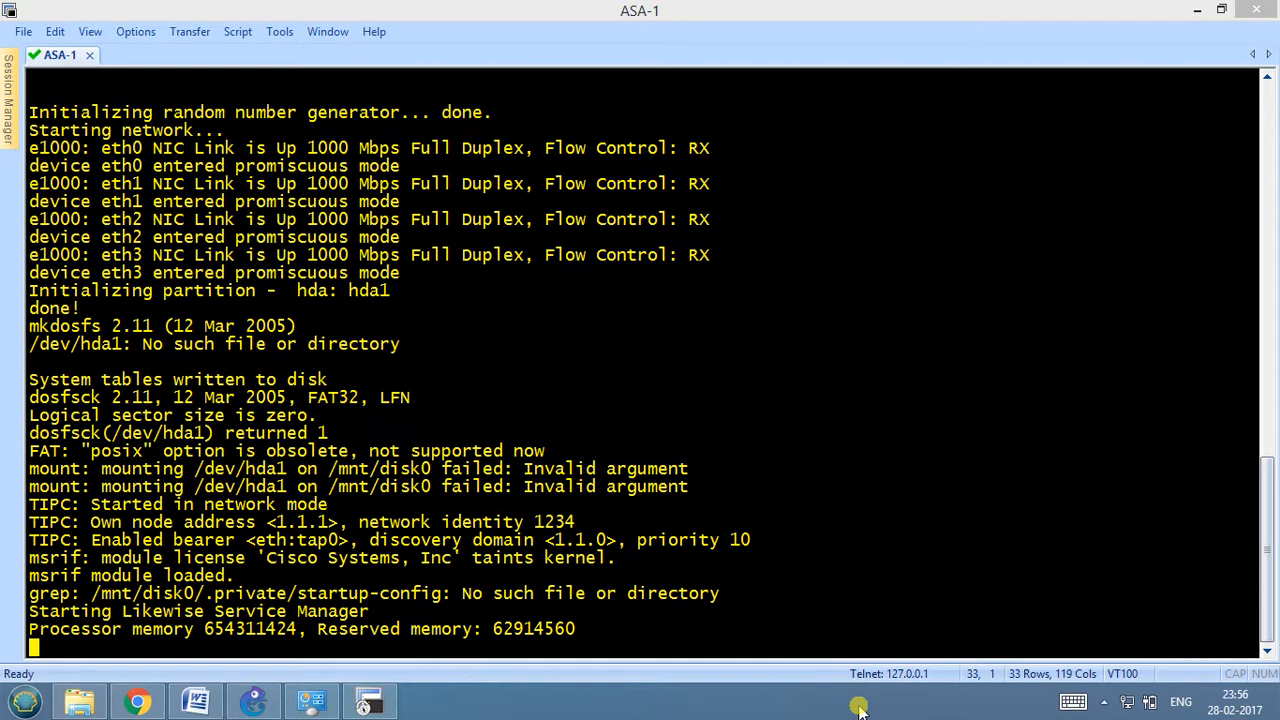
Switch to GNS3, check its version in the program's About information and close it.
click(255, 703)
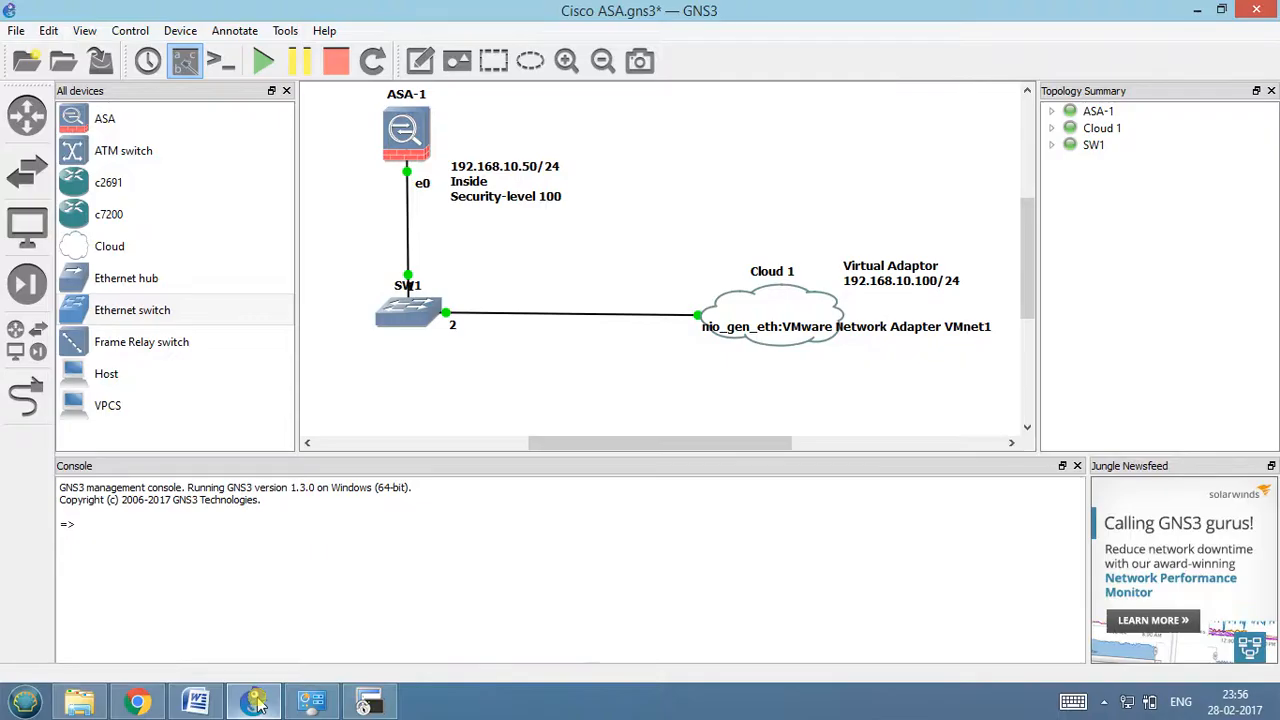
click(324, 31)
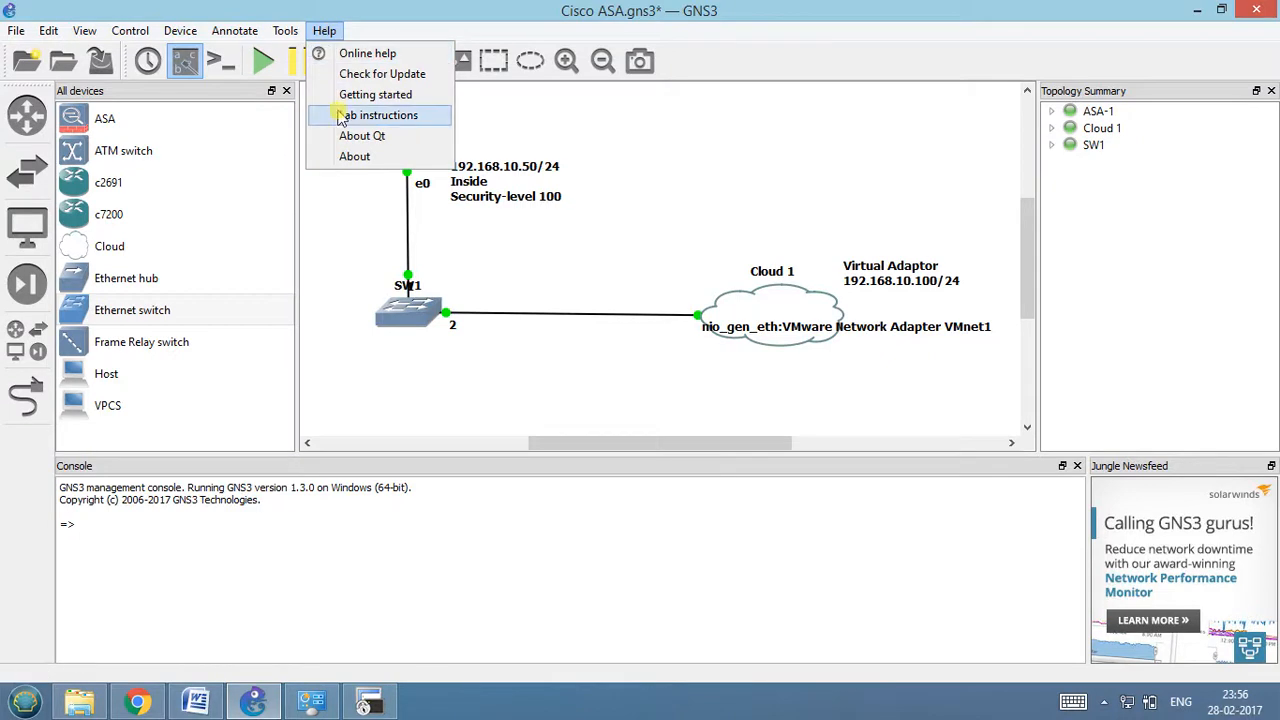
click(345, 156)
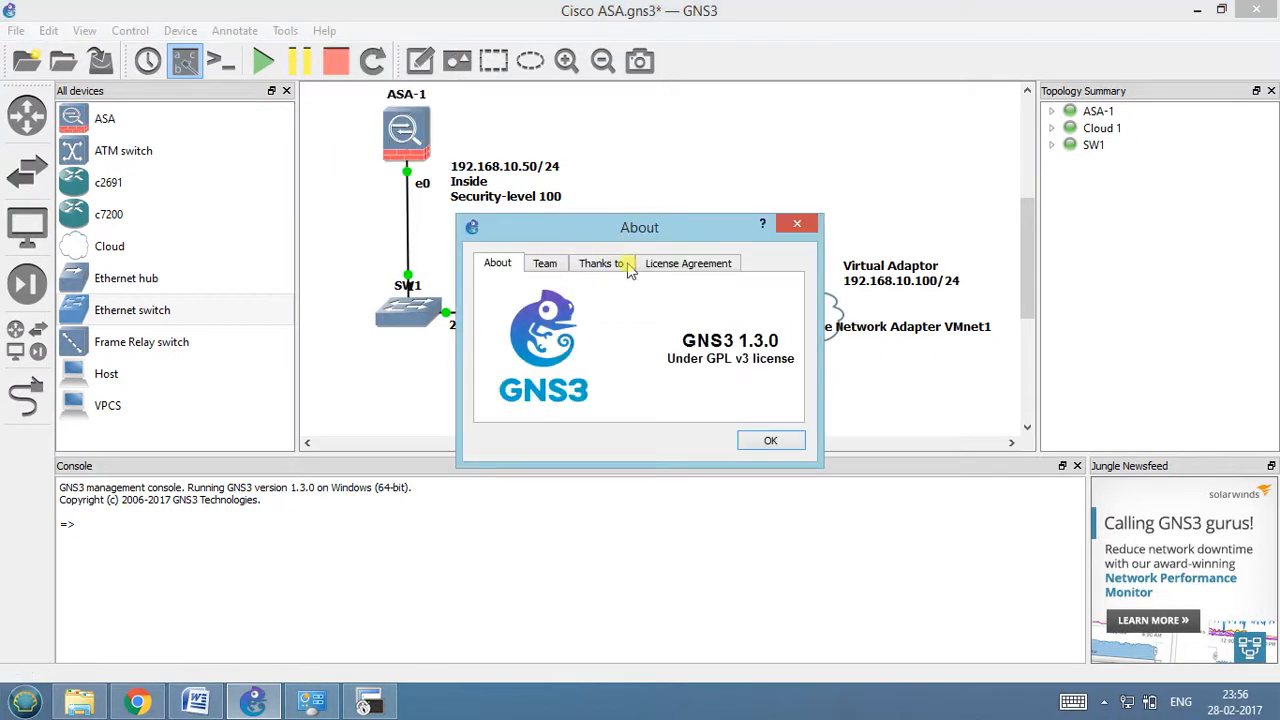
click(771, 441)
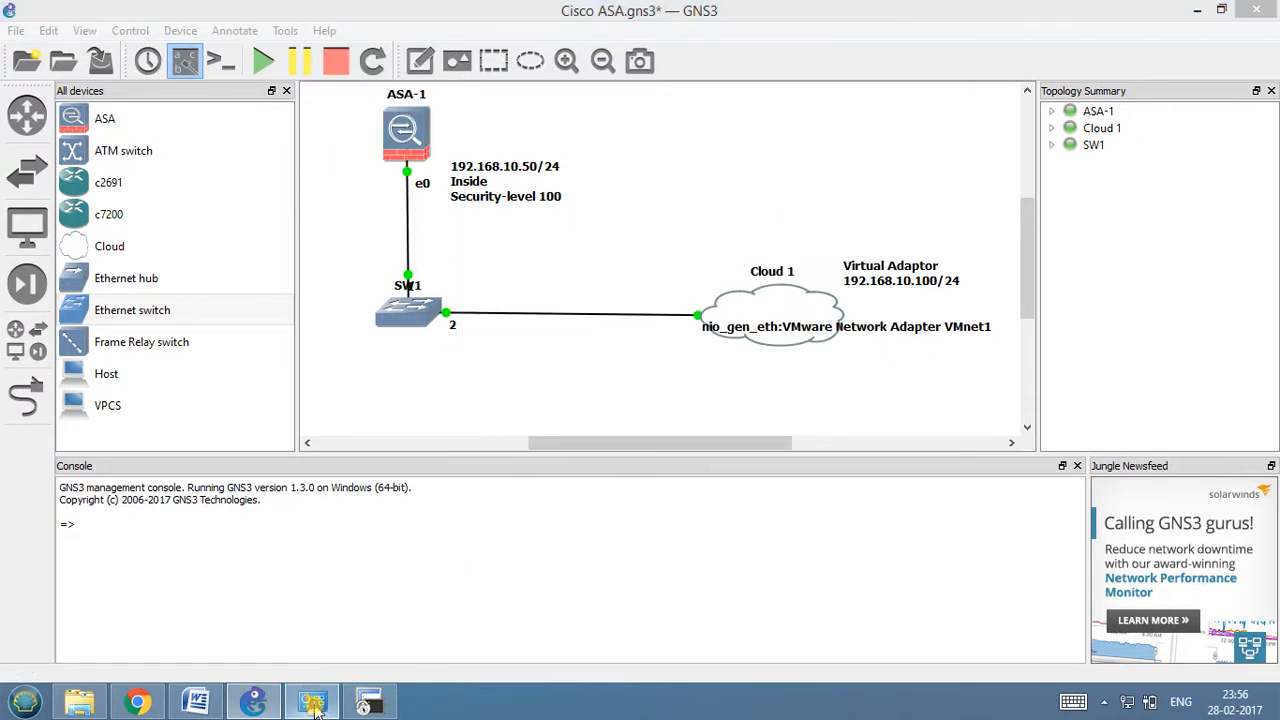
click(312, 703)
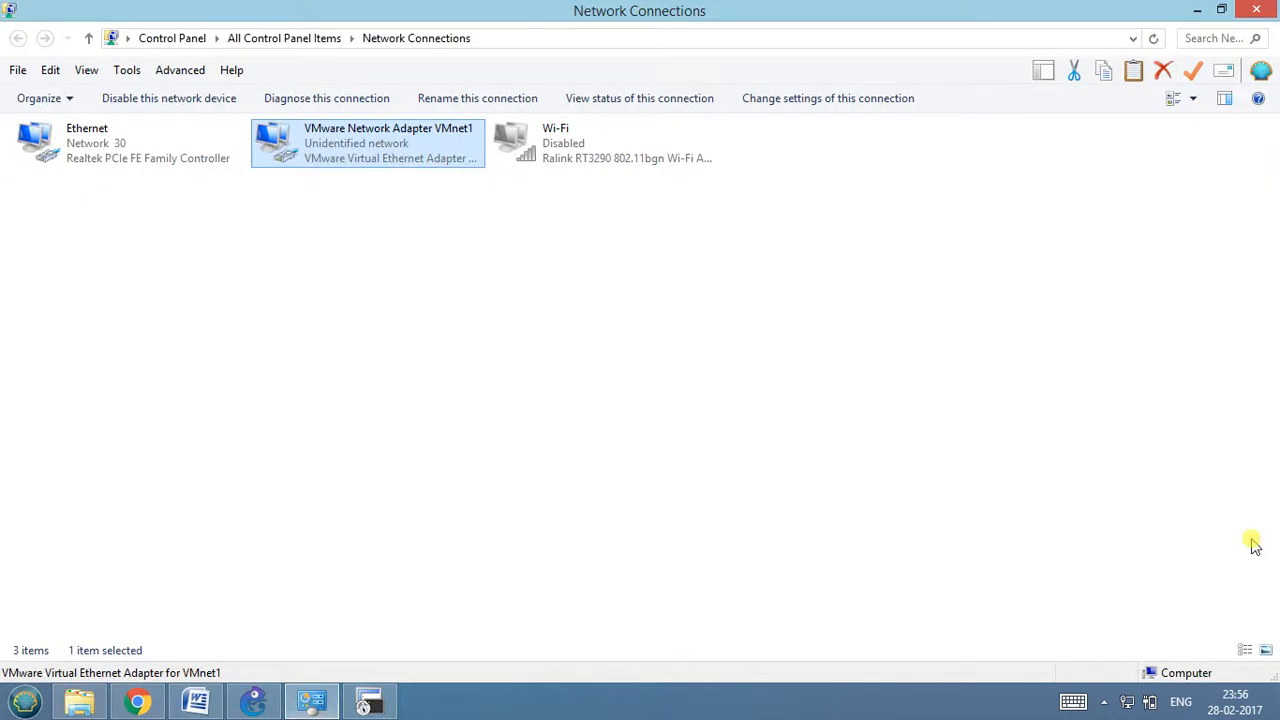
click(1277, 703)
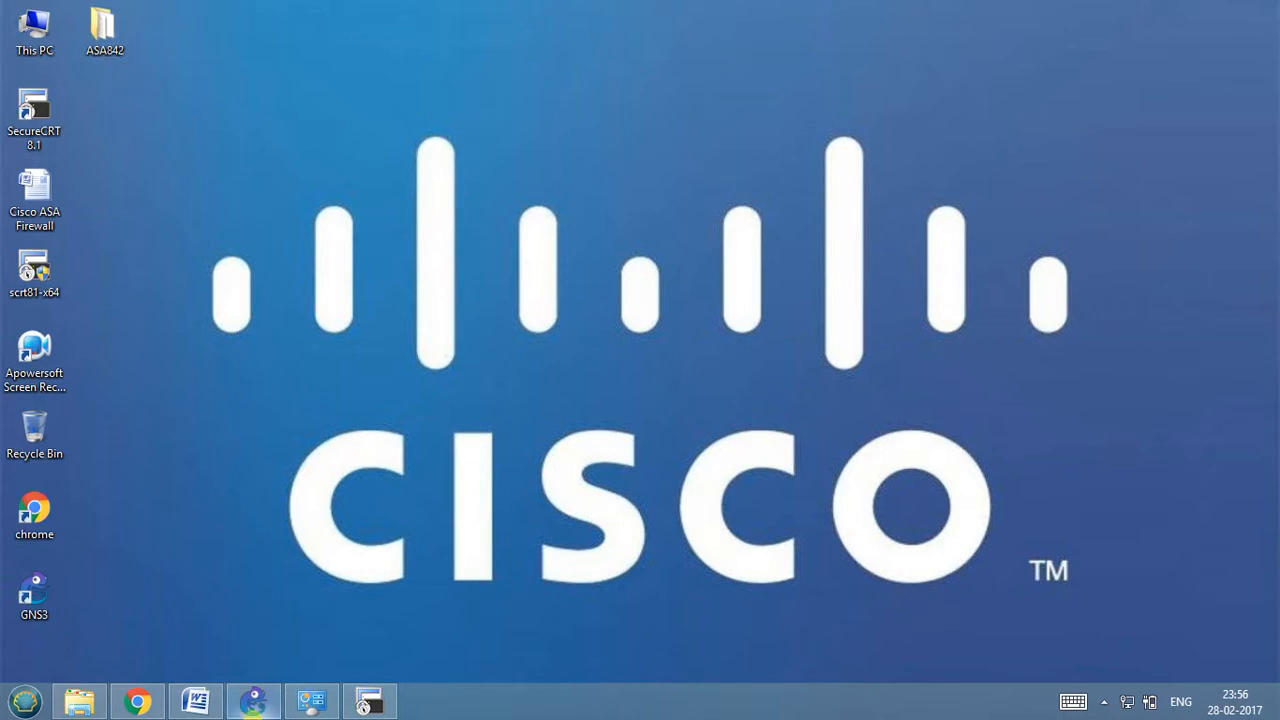
click(255, 707)
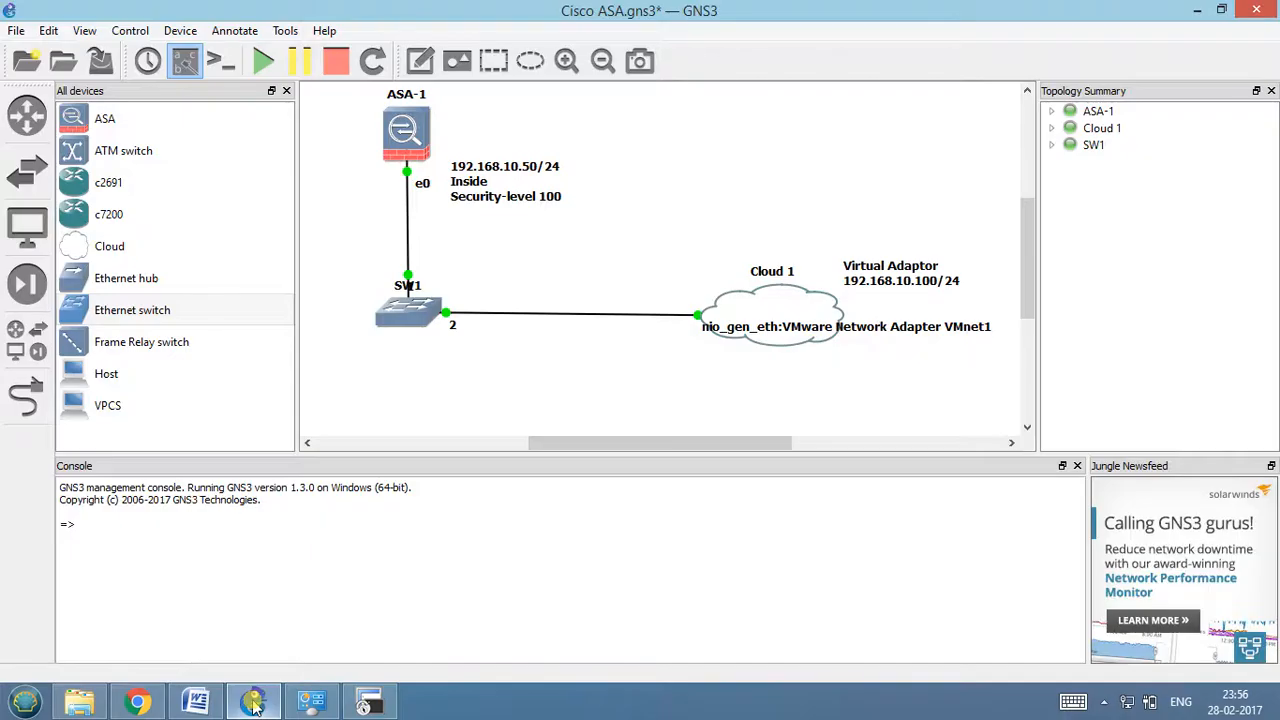
Switch to the ASA-1 console, bring up the ciscoasa prompt and try to enter the enable command.
click(382, 706)
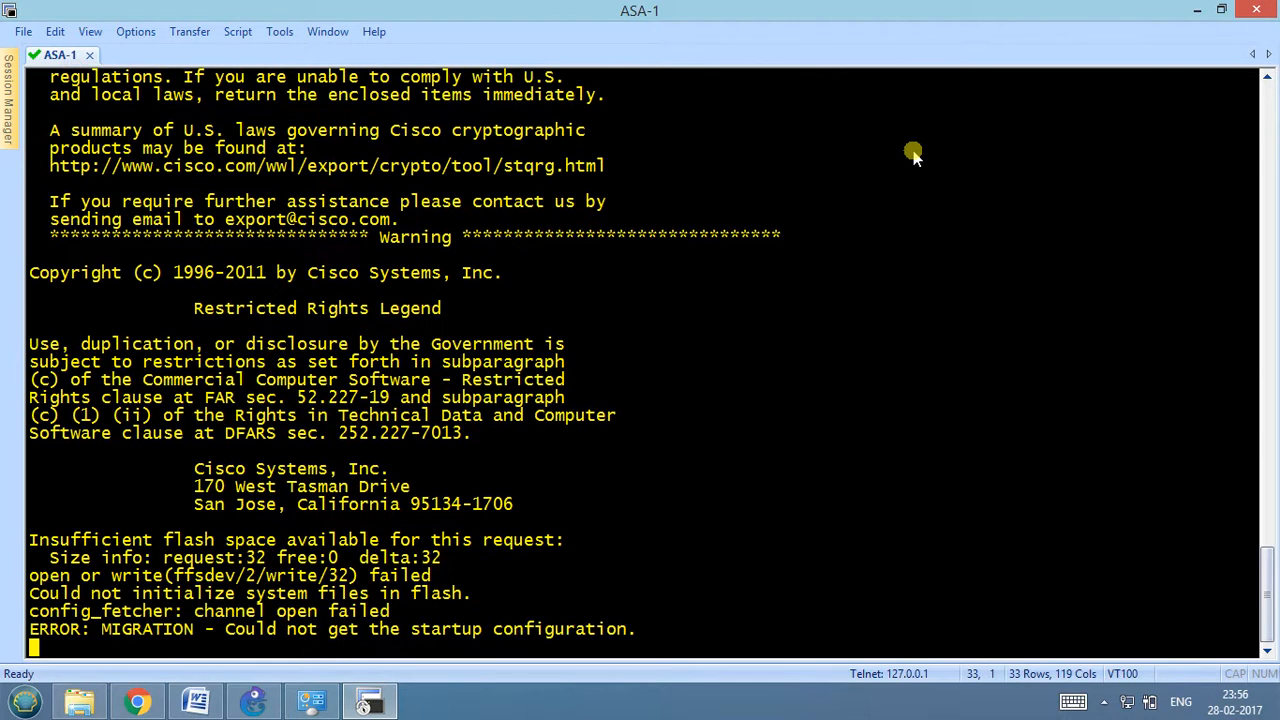
key(Return)
key(Return)
key(Return)
key(Return)
key(Return)
key(Return)
key(Return)
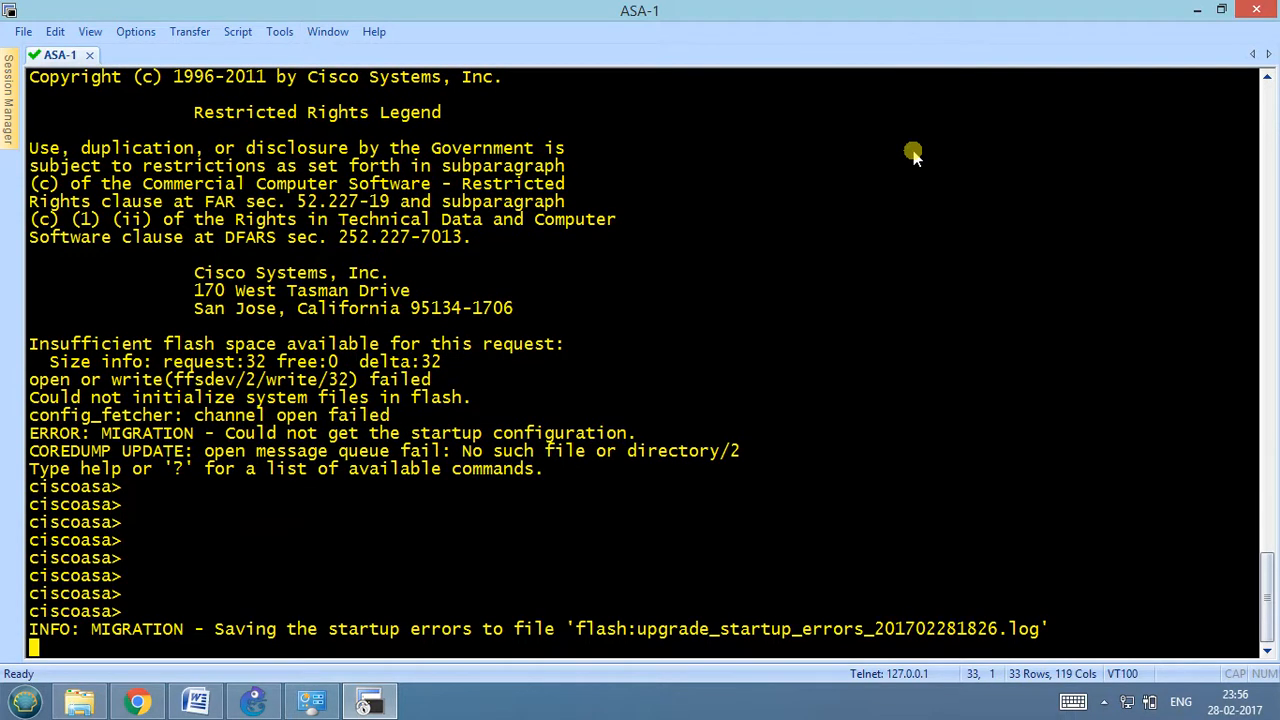
key(Return)
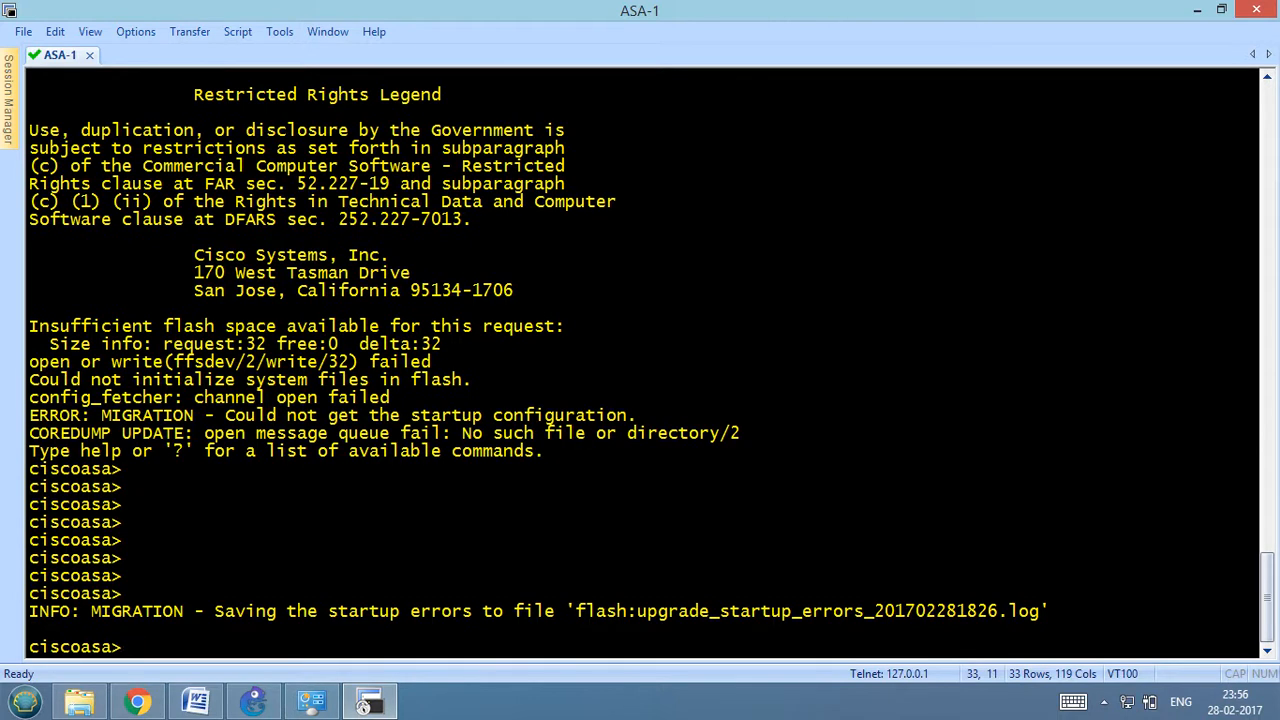
text(enabl)
Close the ASA-1 console, confirming the disconnection, and stop the ASA-1 firewall in GNS3.
click(1256, 9)
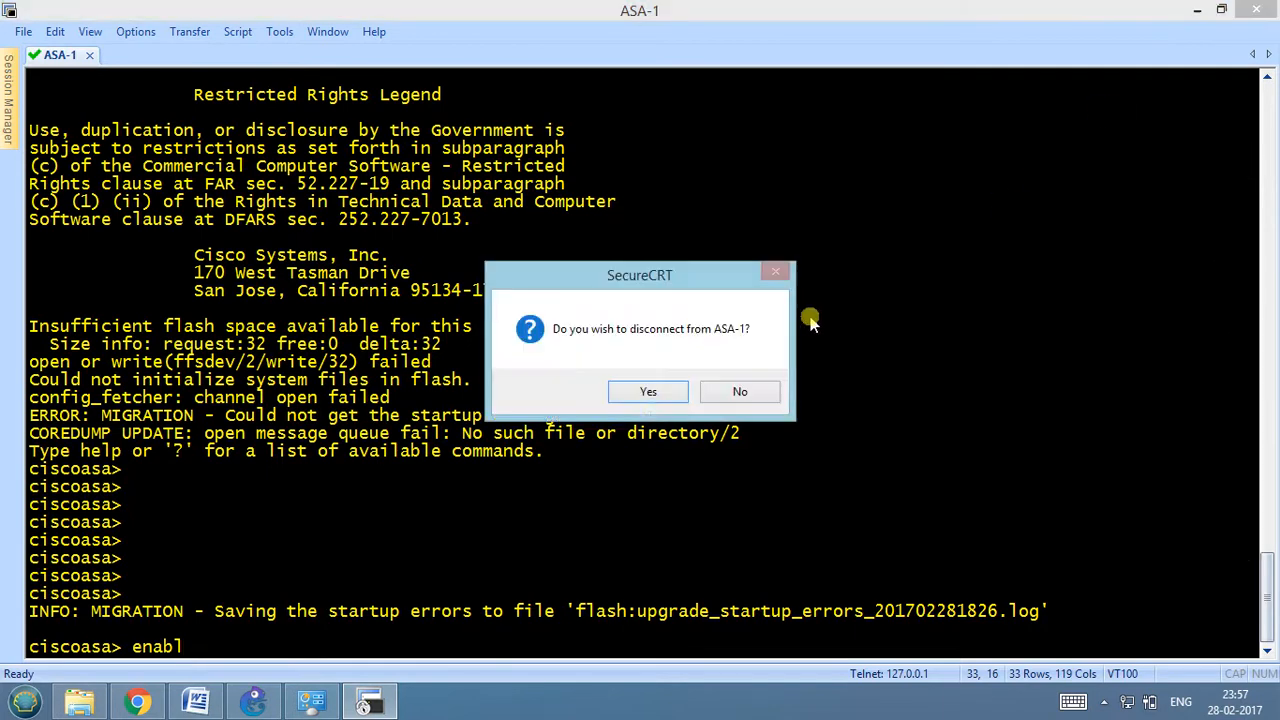
click(648, 392)
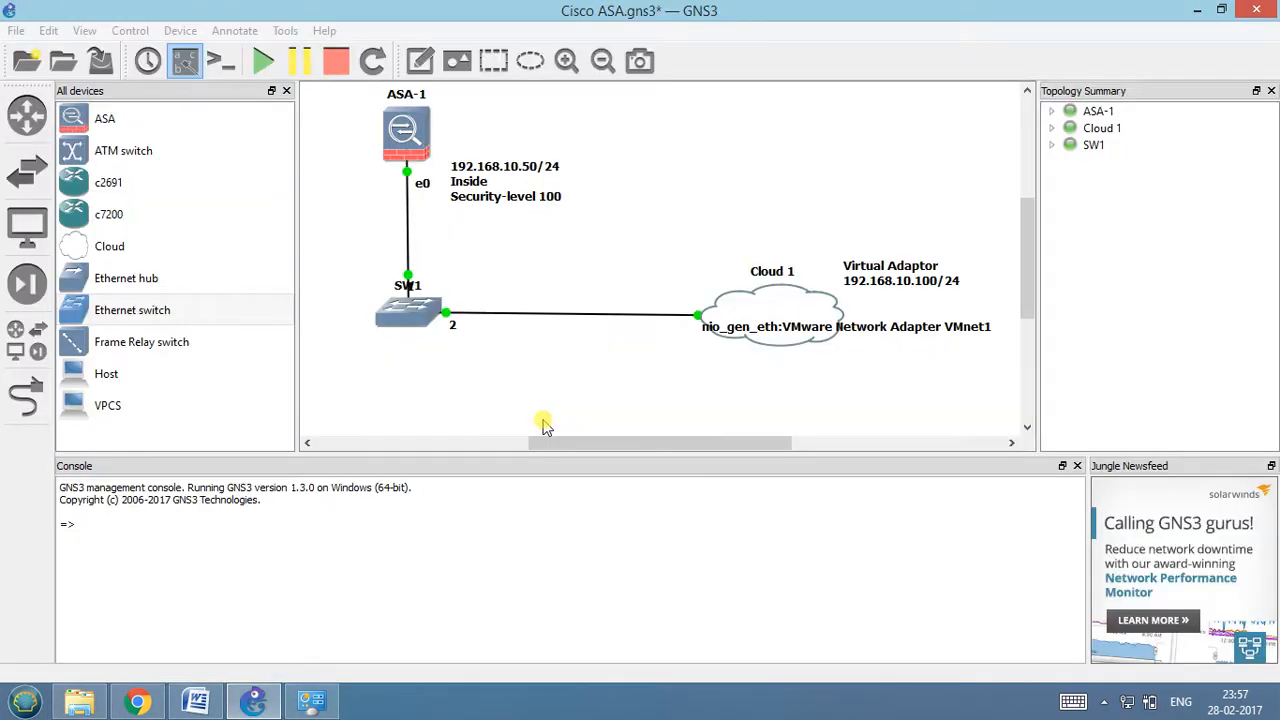
right_click(395, 130)
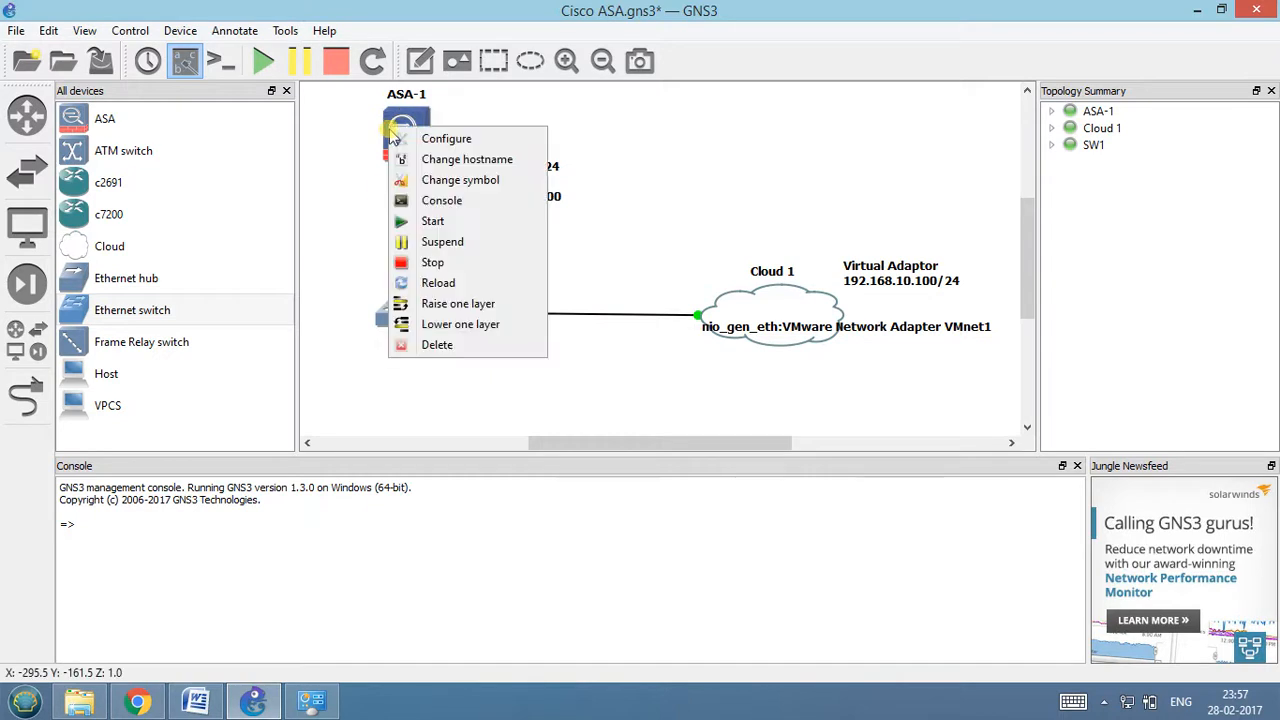
click(424, 264)
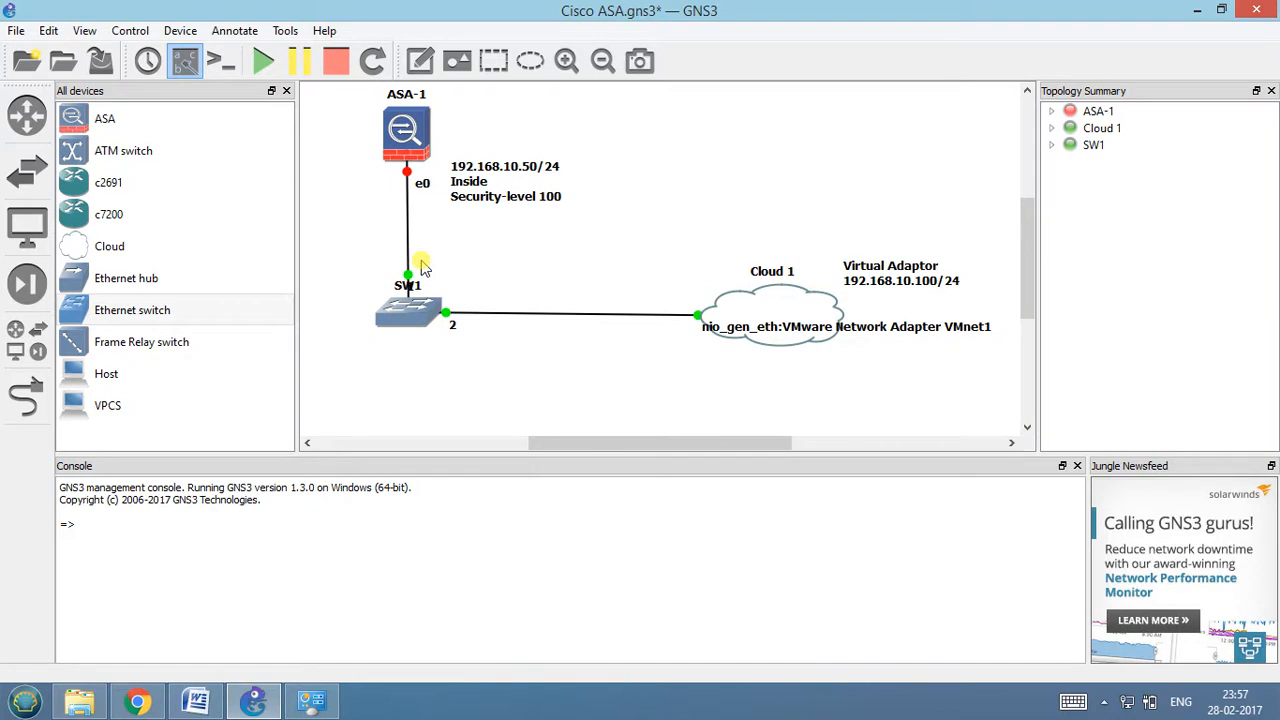
Start the stopped ASA-1 firewall again in the topology.
right_click(402, 128)
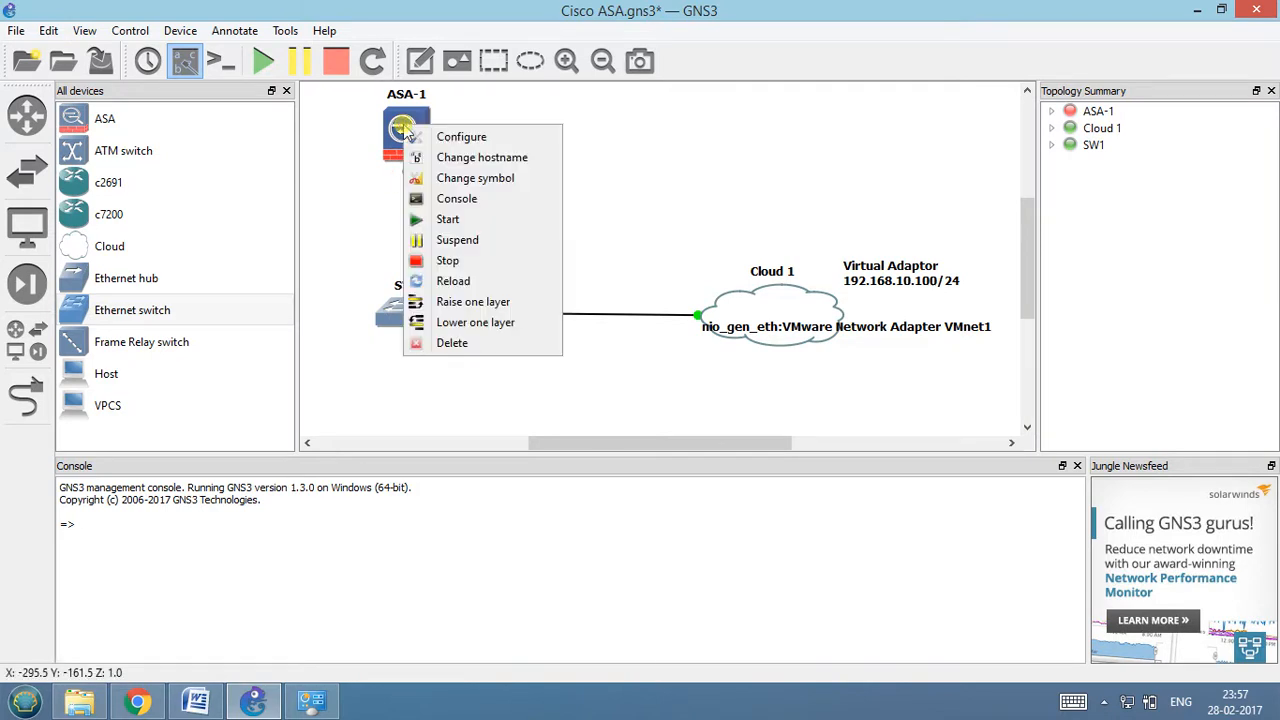
click(667, 224)
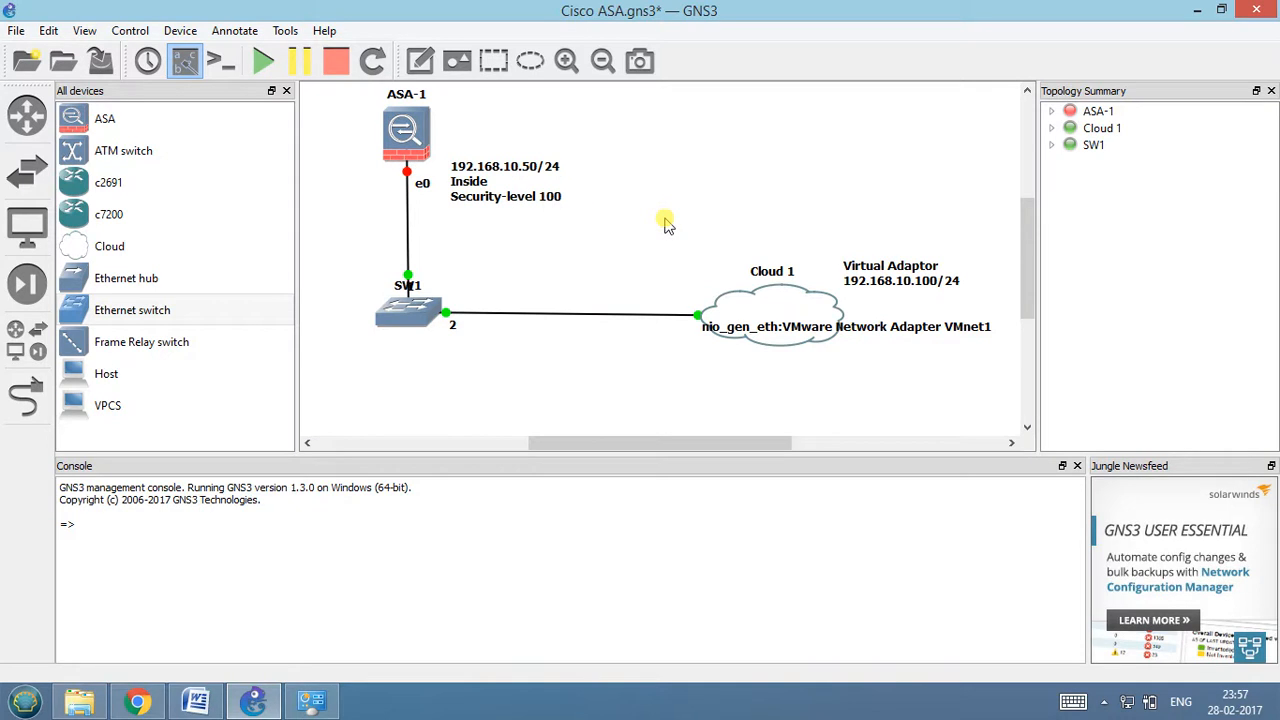
right_click(408, 124)
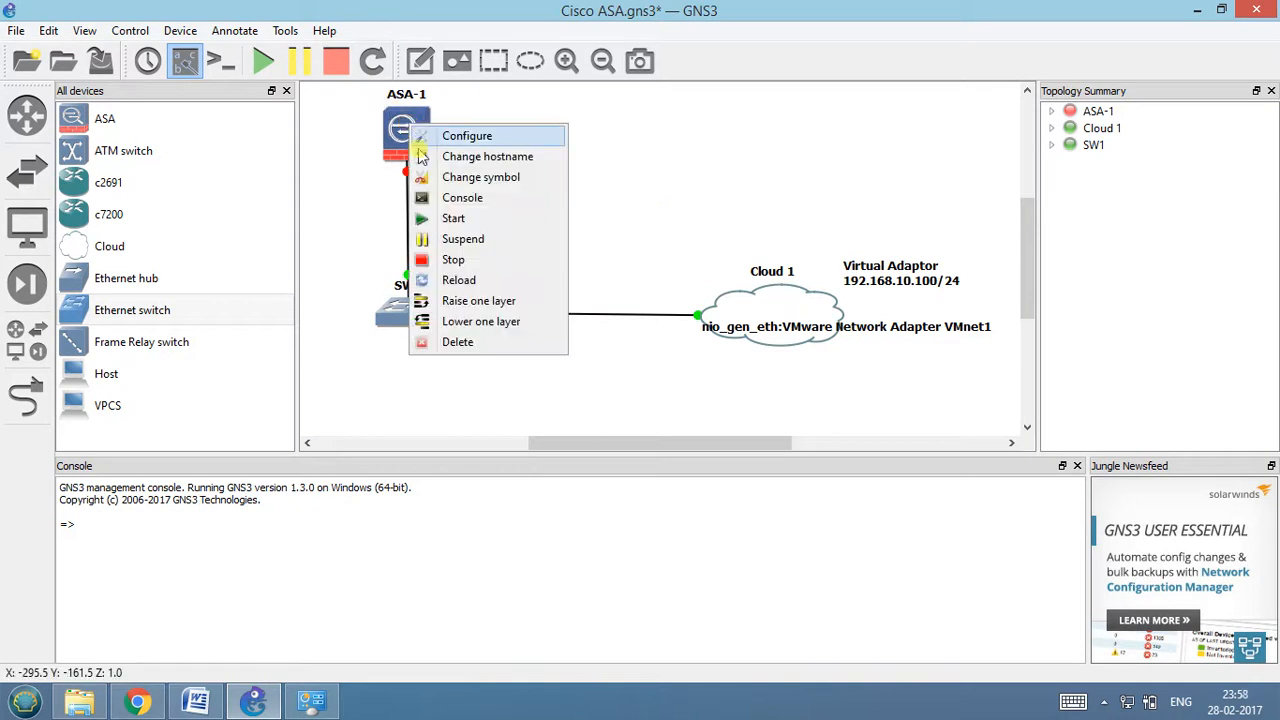
click(434, 219)
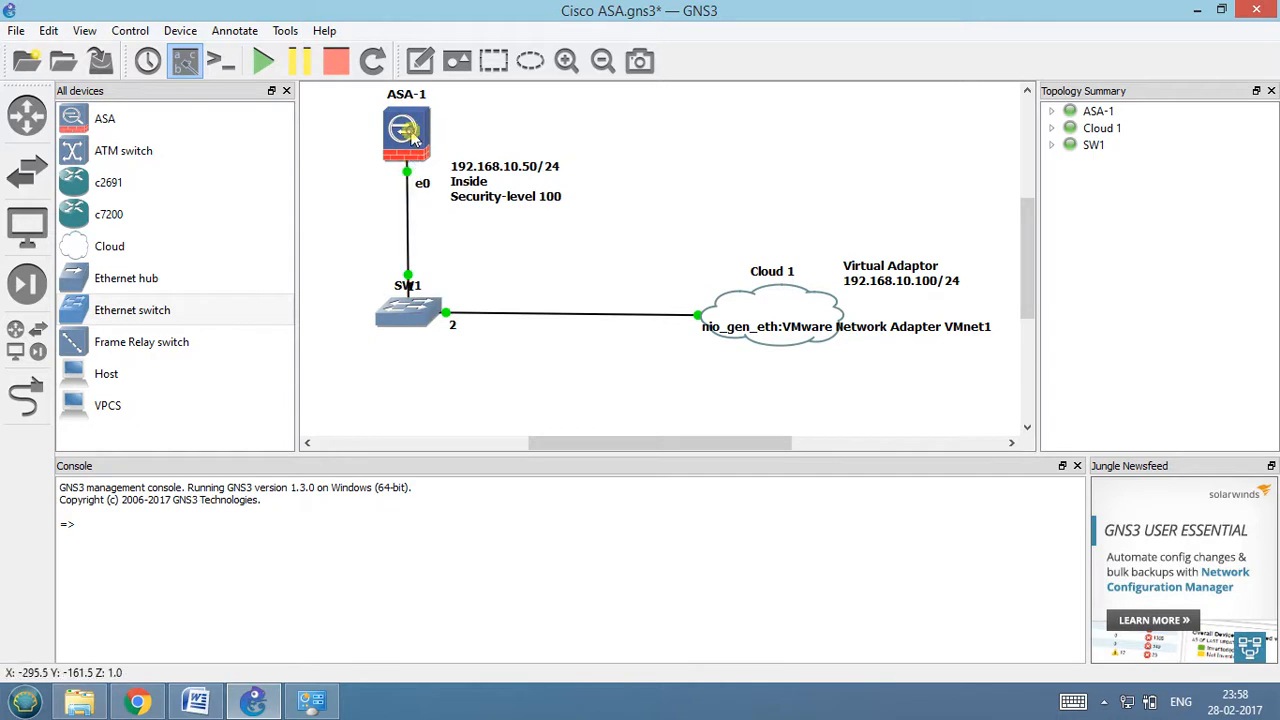
Open the ASA-1 console in SecureCRT, accepting the evaluation licence agreement.
right_click(409, 130)
click(440, 208)
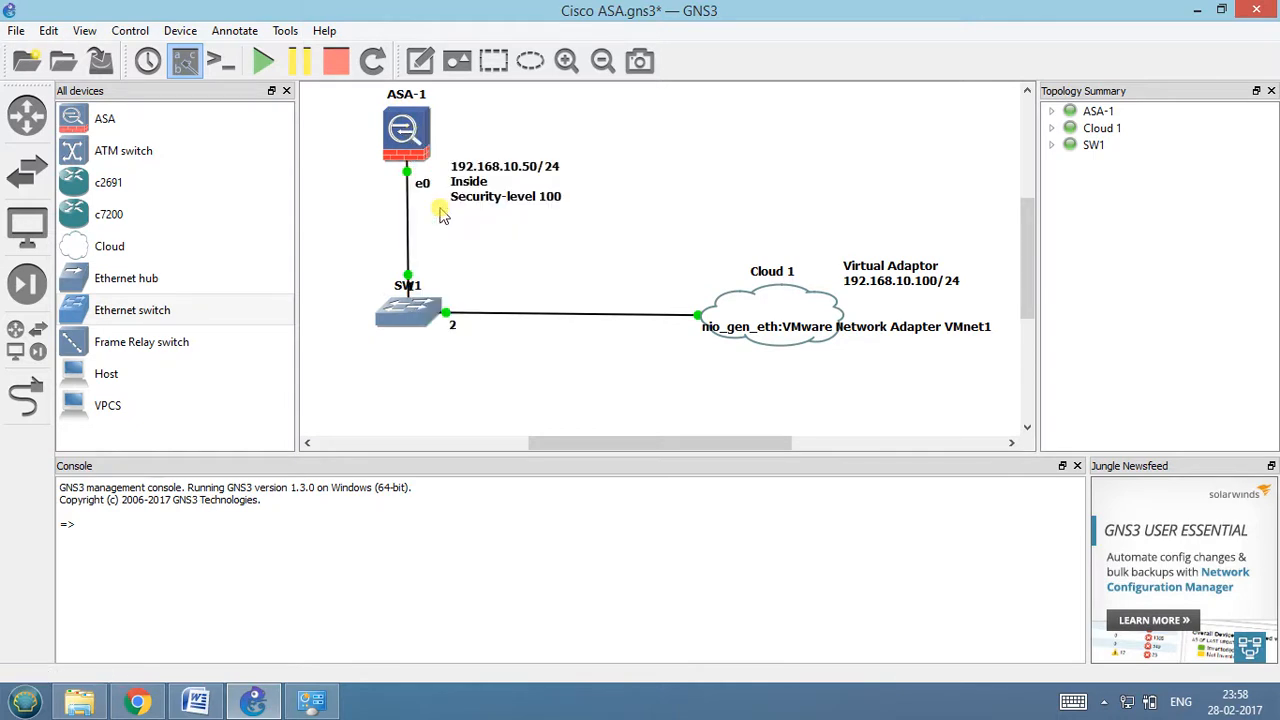
click(519, 514)
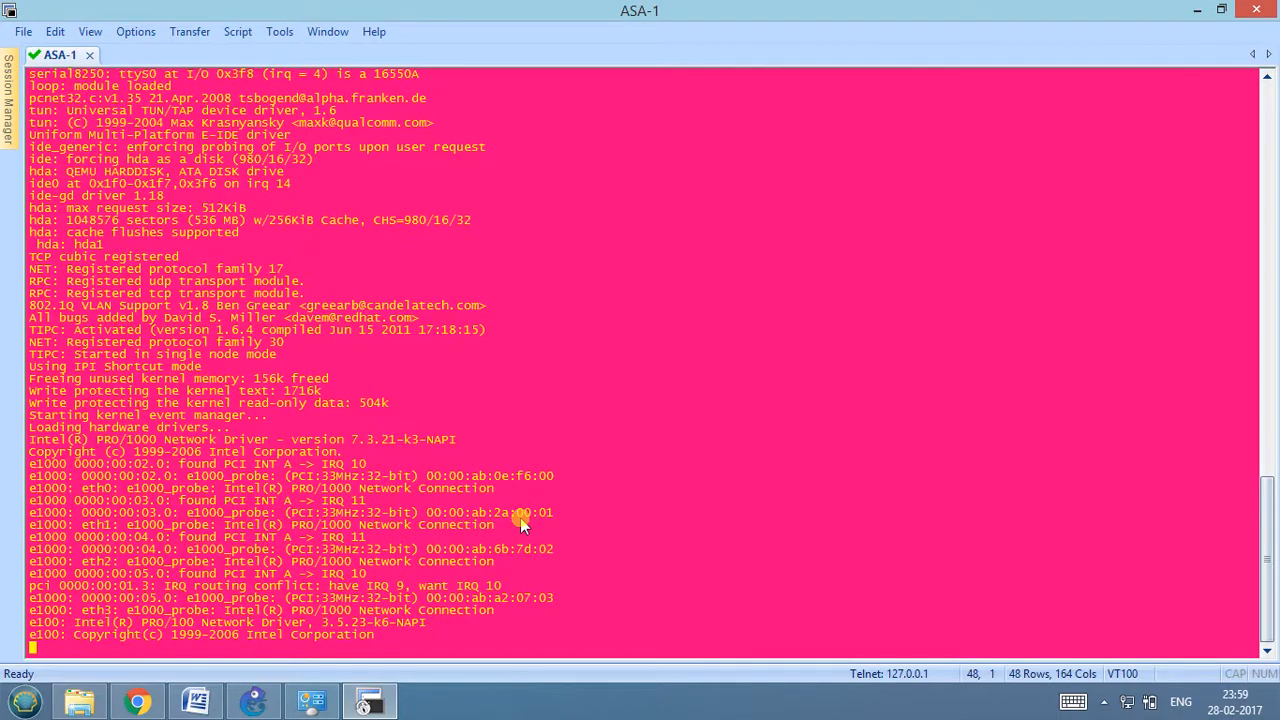
Switch to the Word notes, review the ASA inside interface commands and the ping 192.168.10.100 check, and return to the console.
click(198, 704)
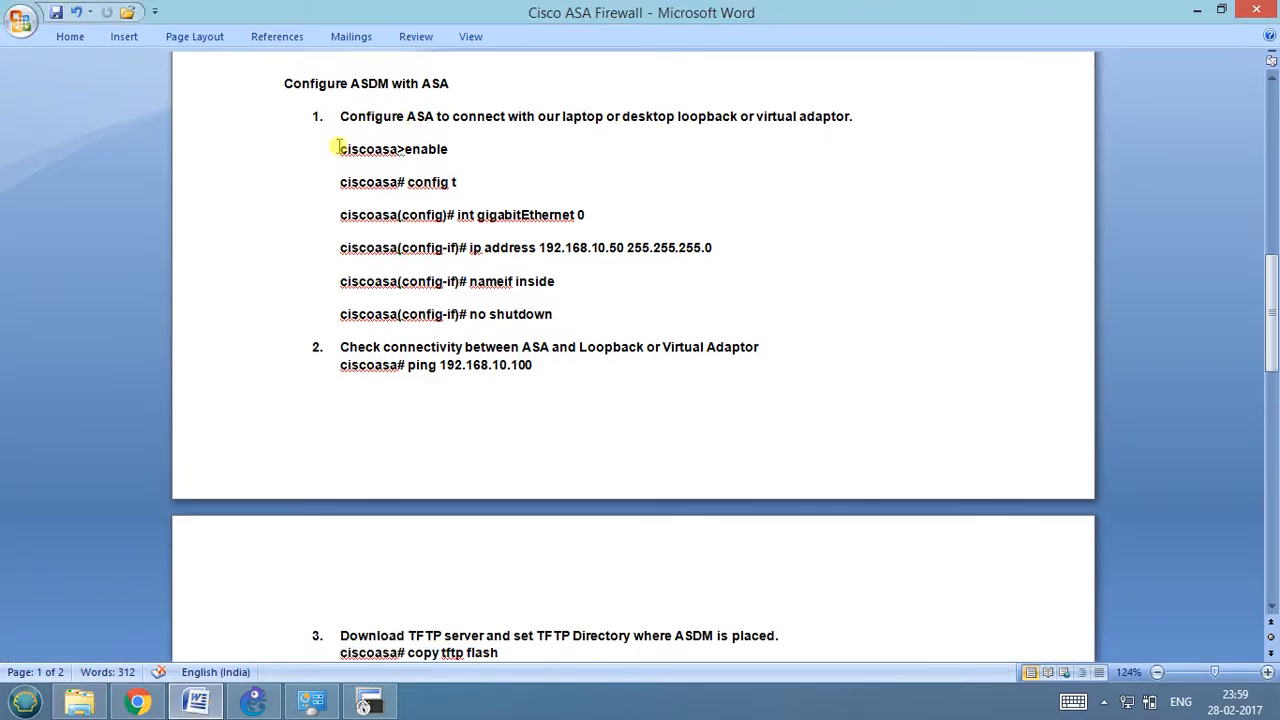
drag(340, 148, 588, 316)
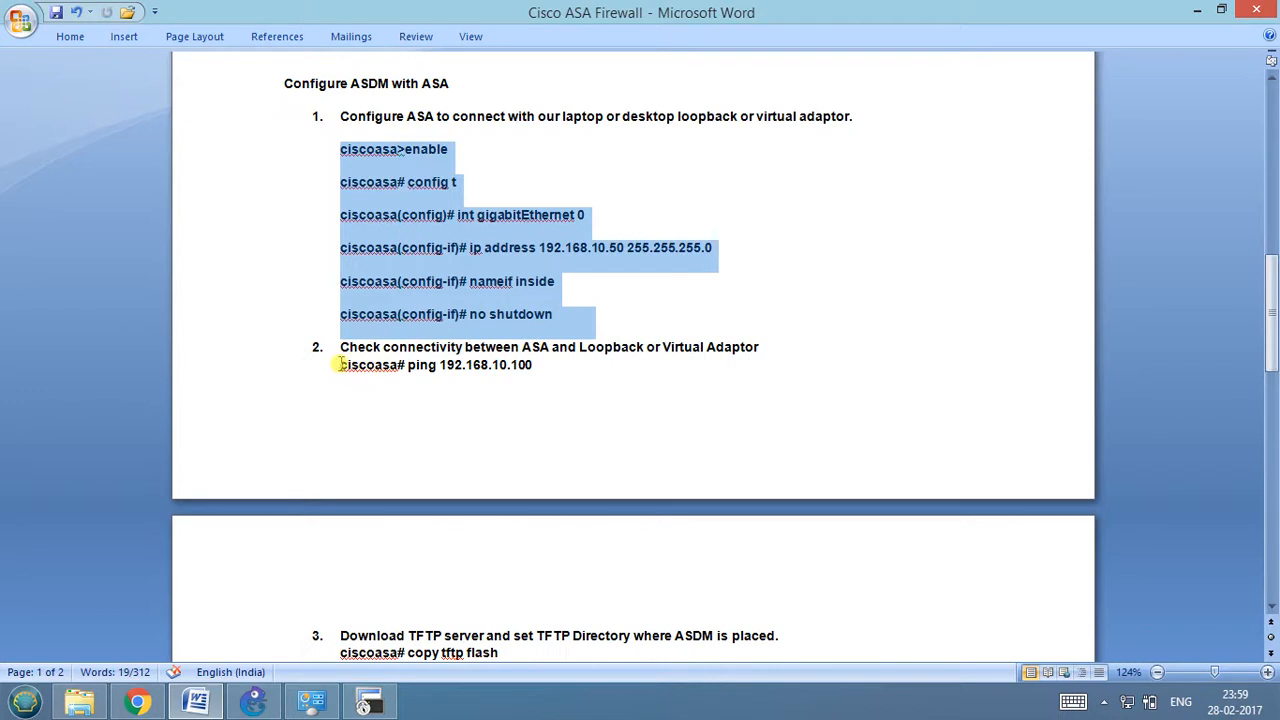
drag(340, 365, 549, 364)
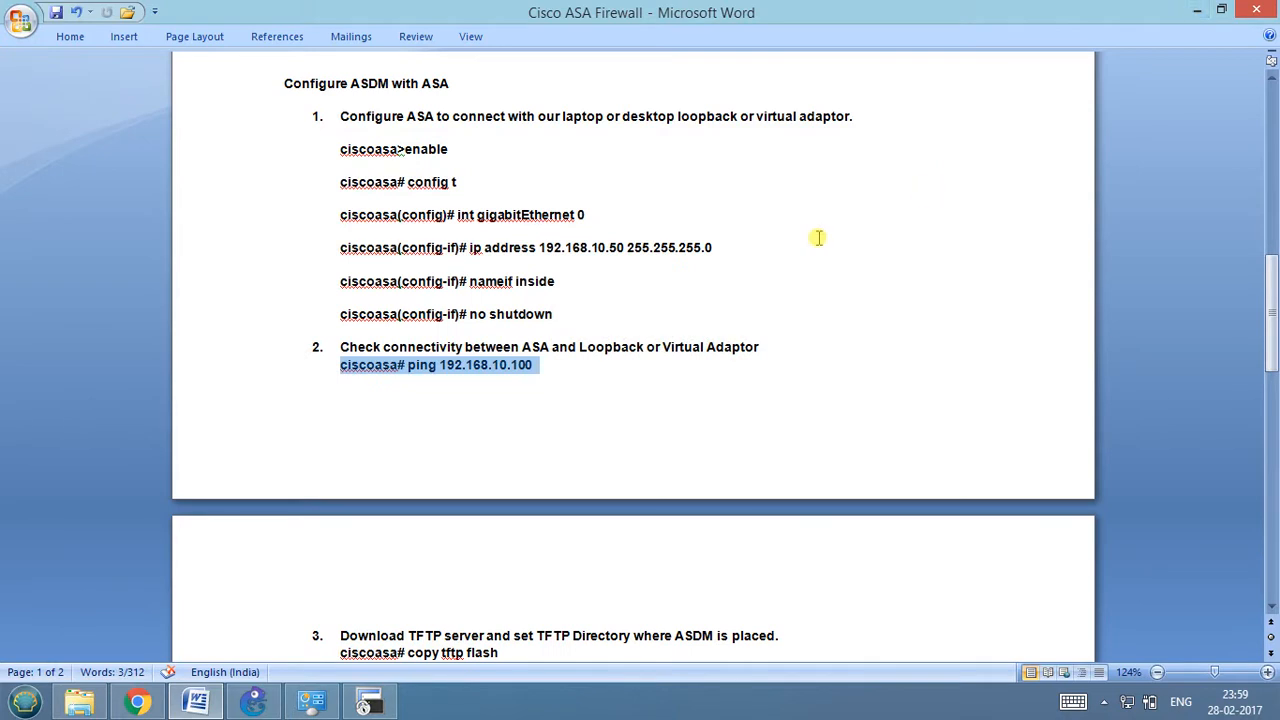
click(1197, 10)
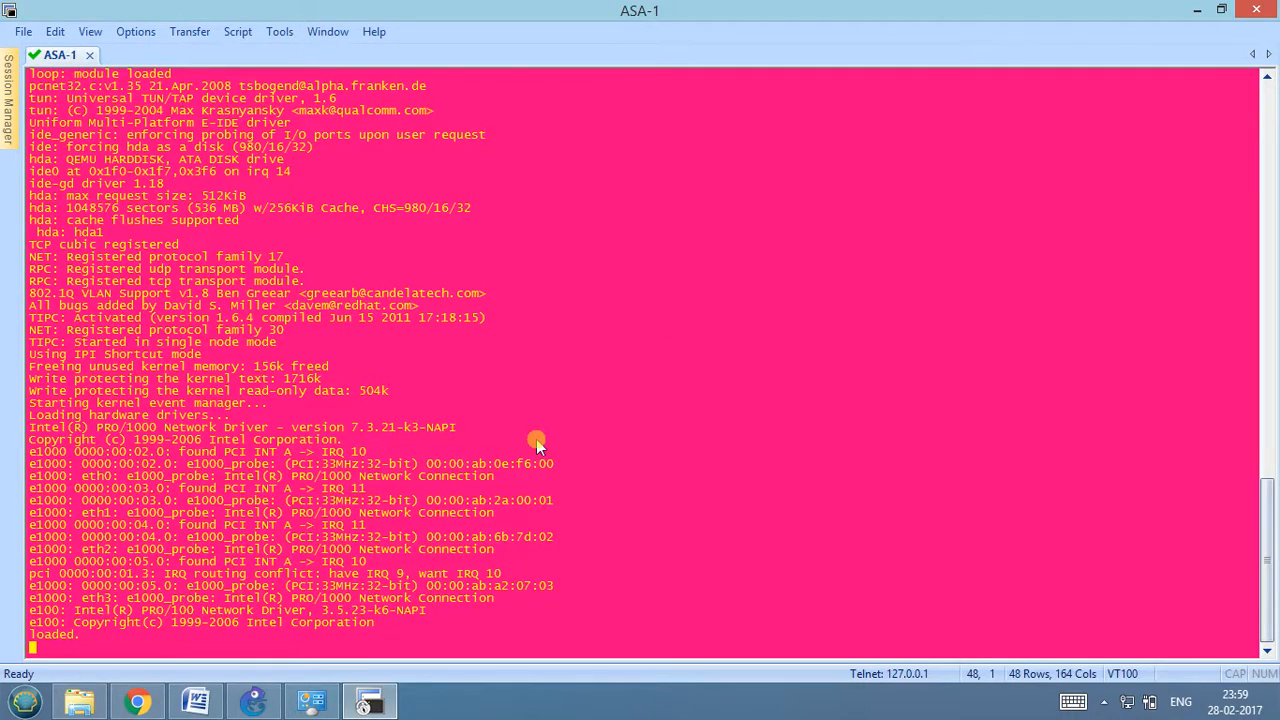
Close the ASA-1 console, confirming the disconnection, and delete the ASA-1 firewall from the GNS3 topology.
key(Return)
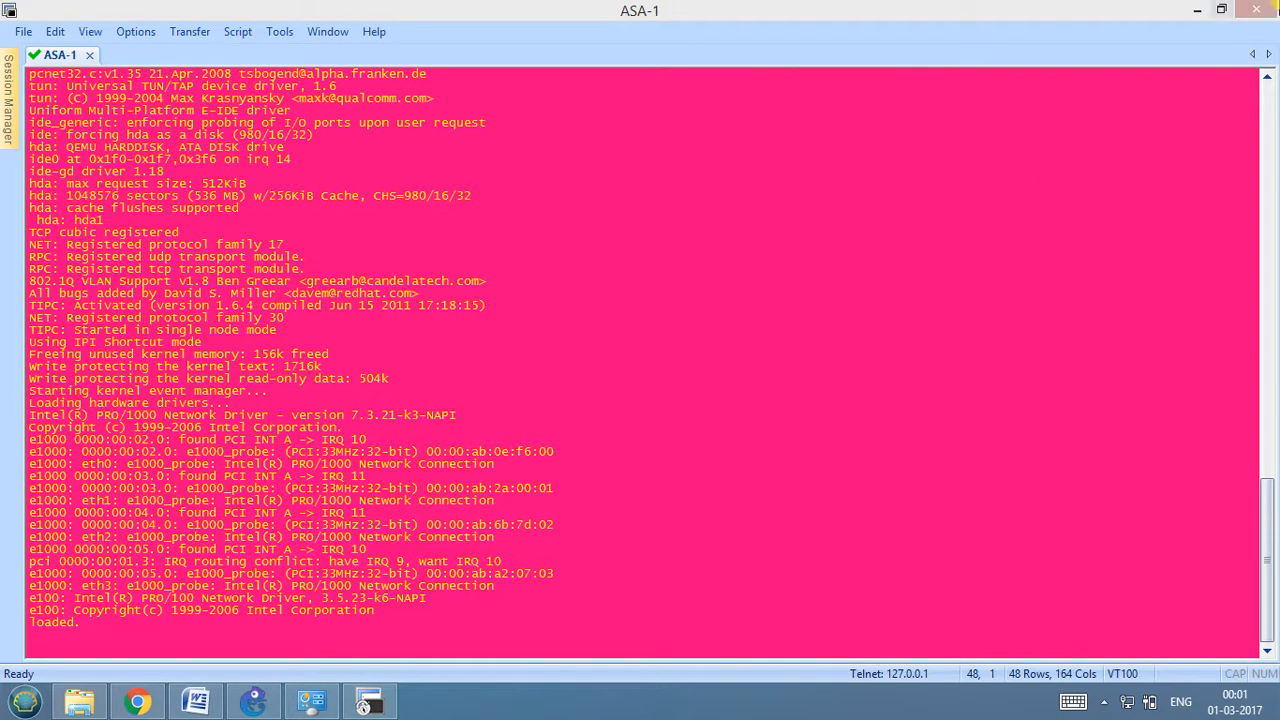
click(1258, 9)
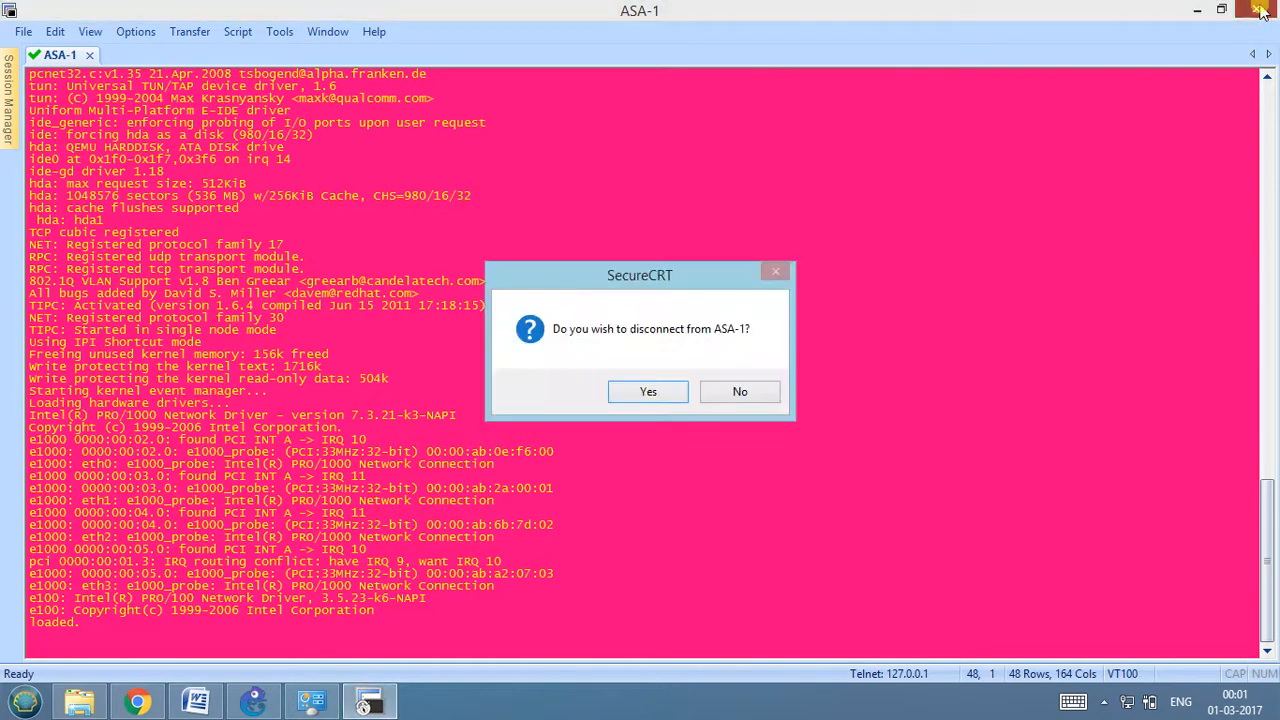
click(660, 393)
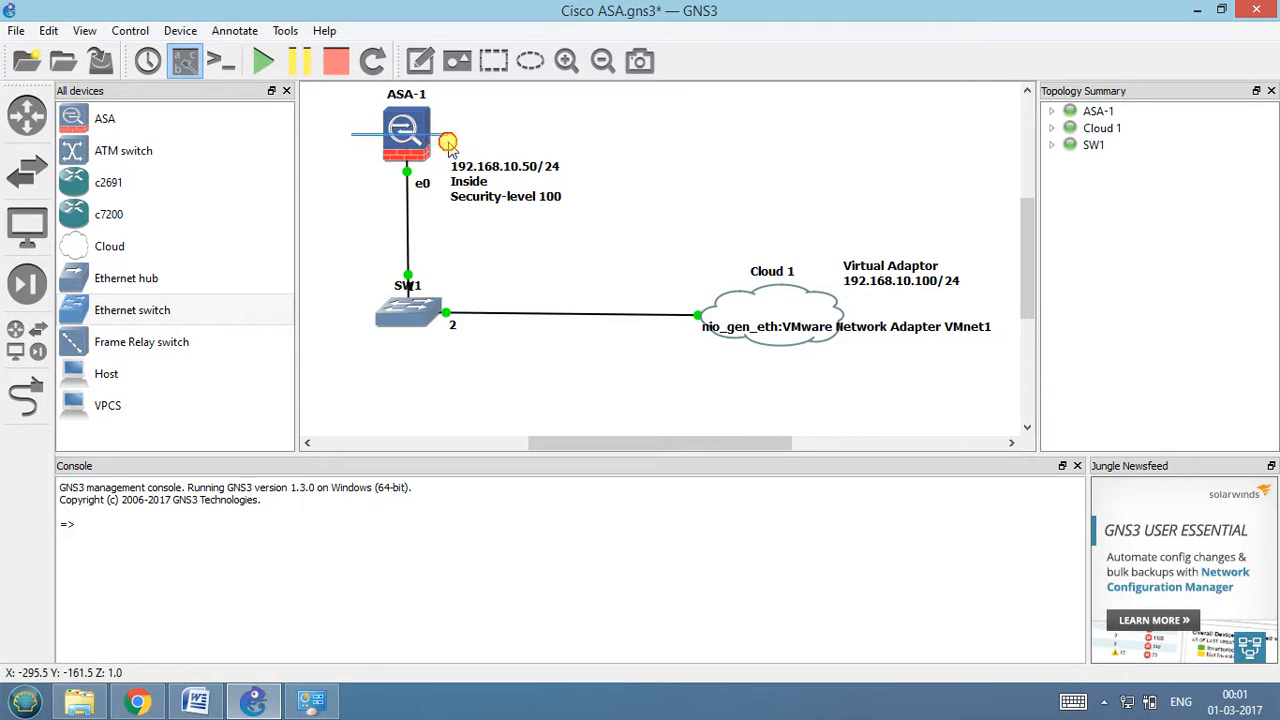
key(Delete)
key(Return)
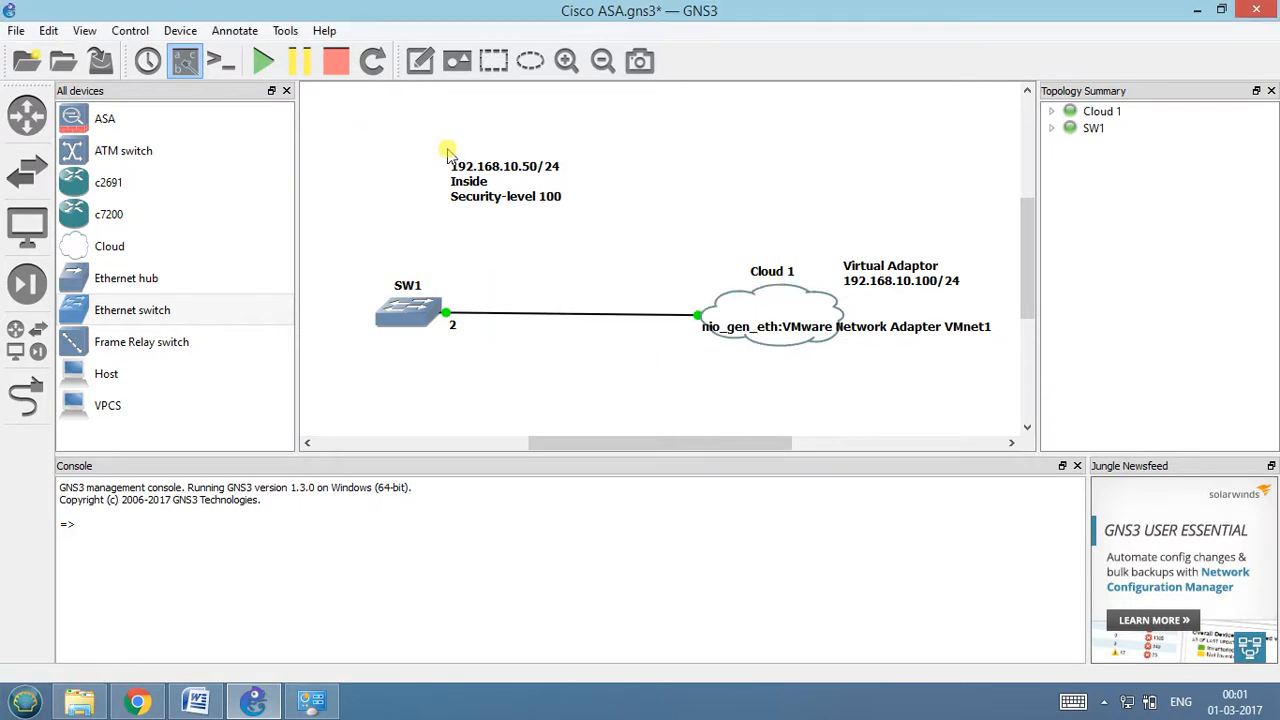
In the preferences, edit the ASA QEMU VM template to disable CPU throttling and set the process priority to High, and save.
click(48, 31)
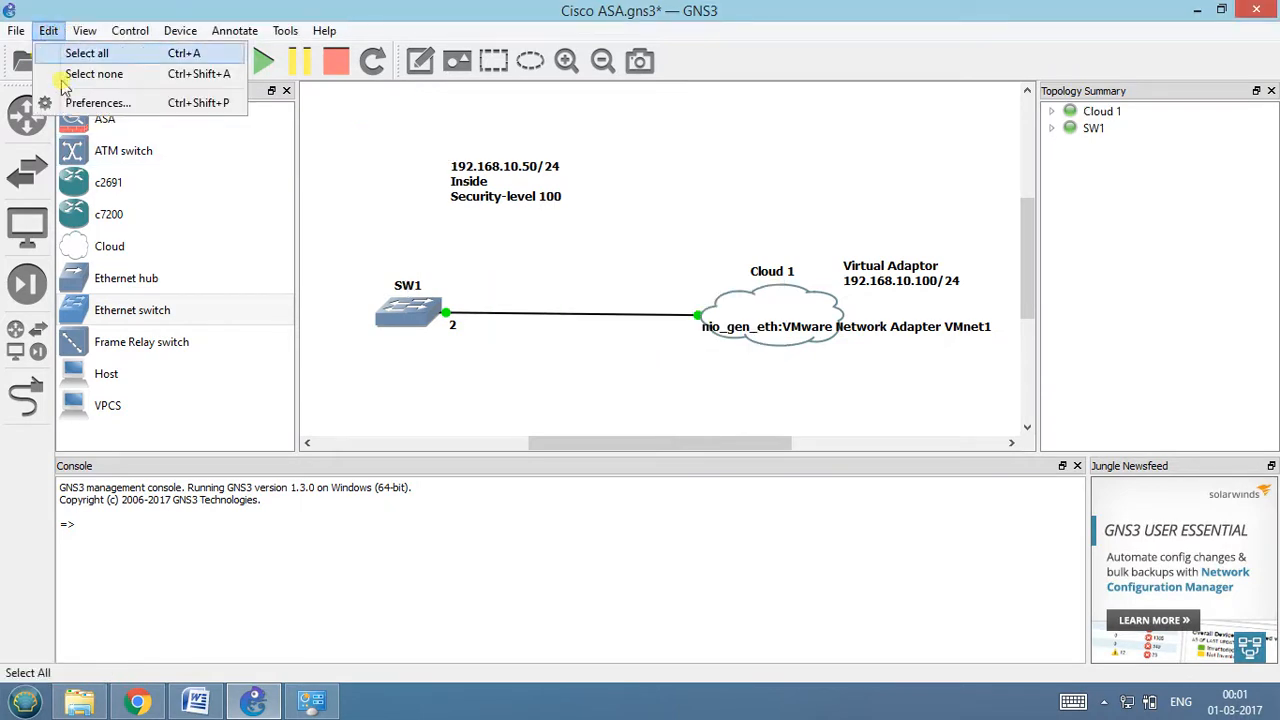
click(62, 104)
click(392, 309)
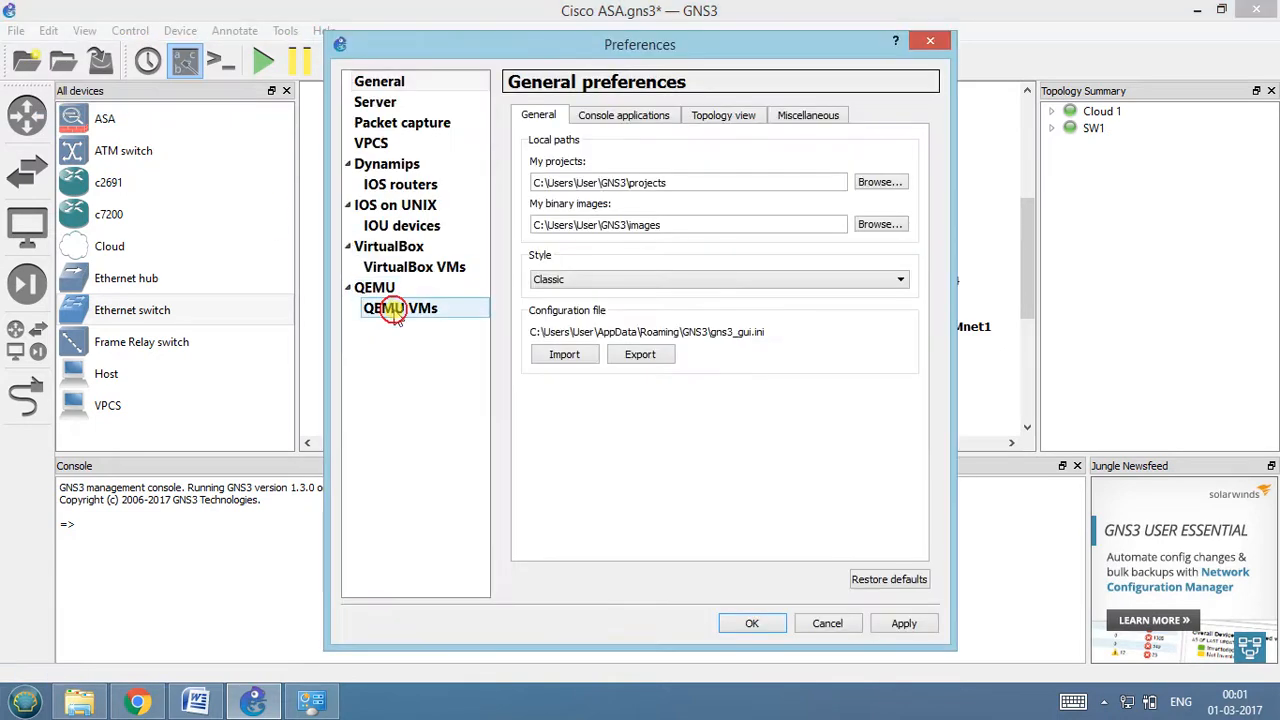
click(815, 585)
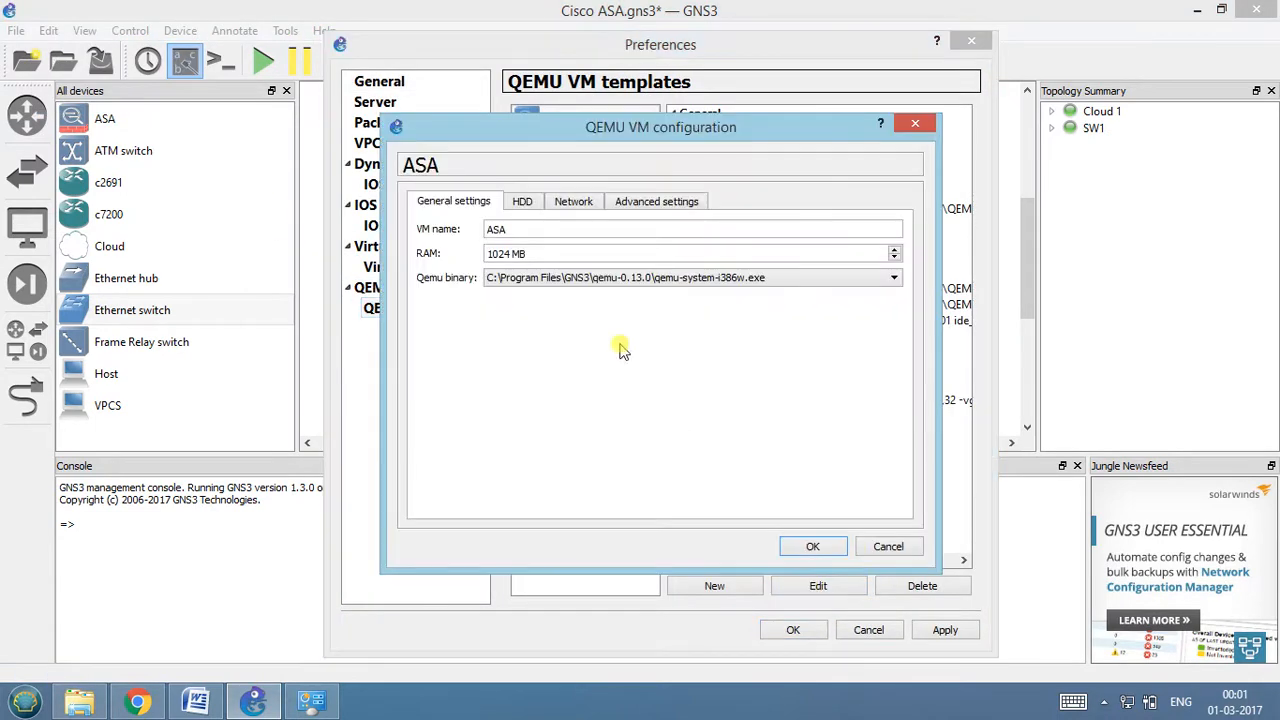
click(625, 203)
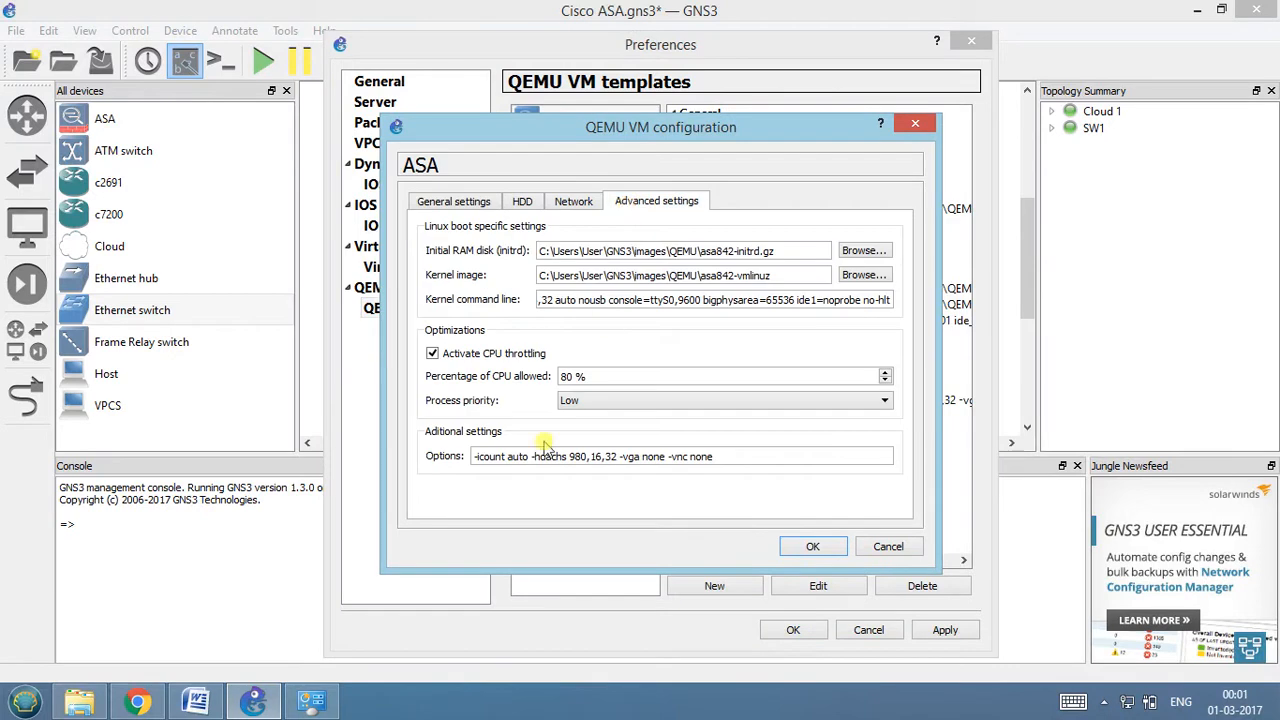
click(462, 358)
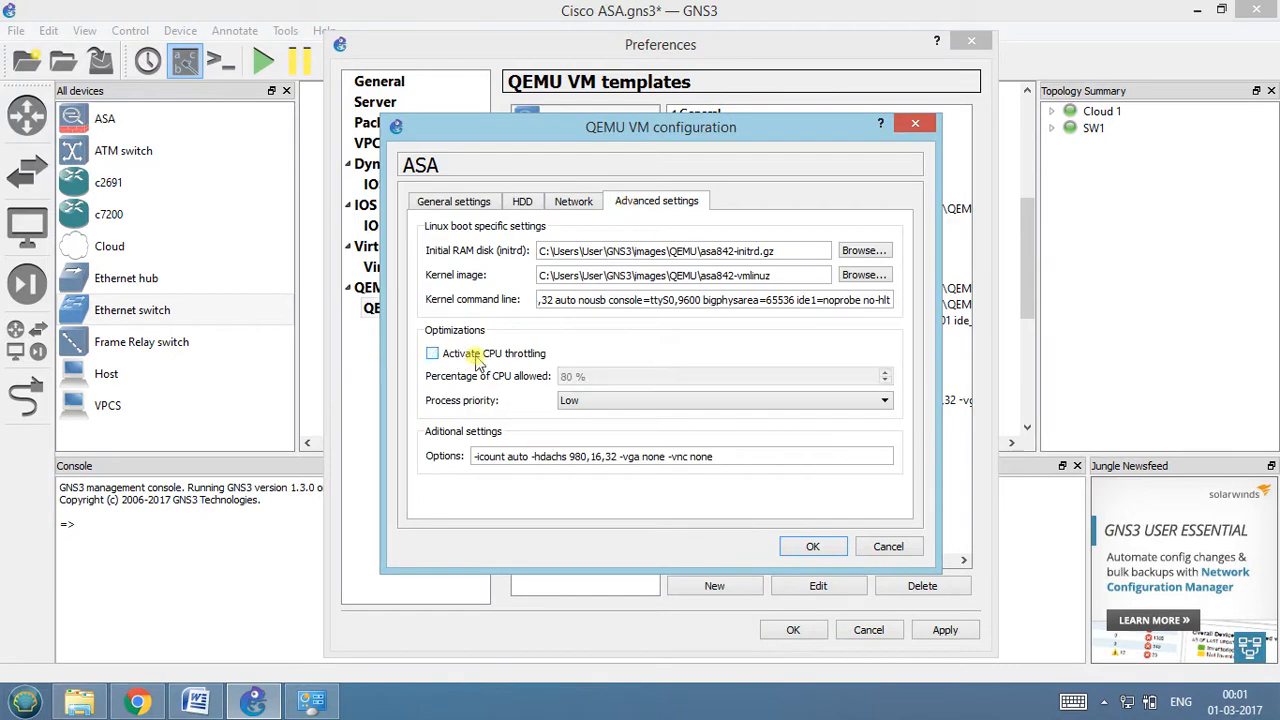
click(562, 400)
click(576, 441)
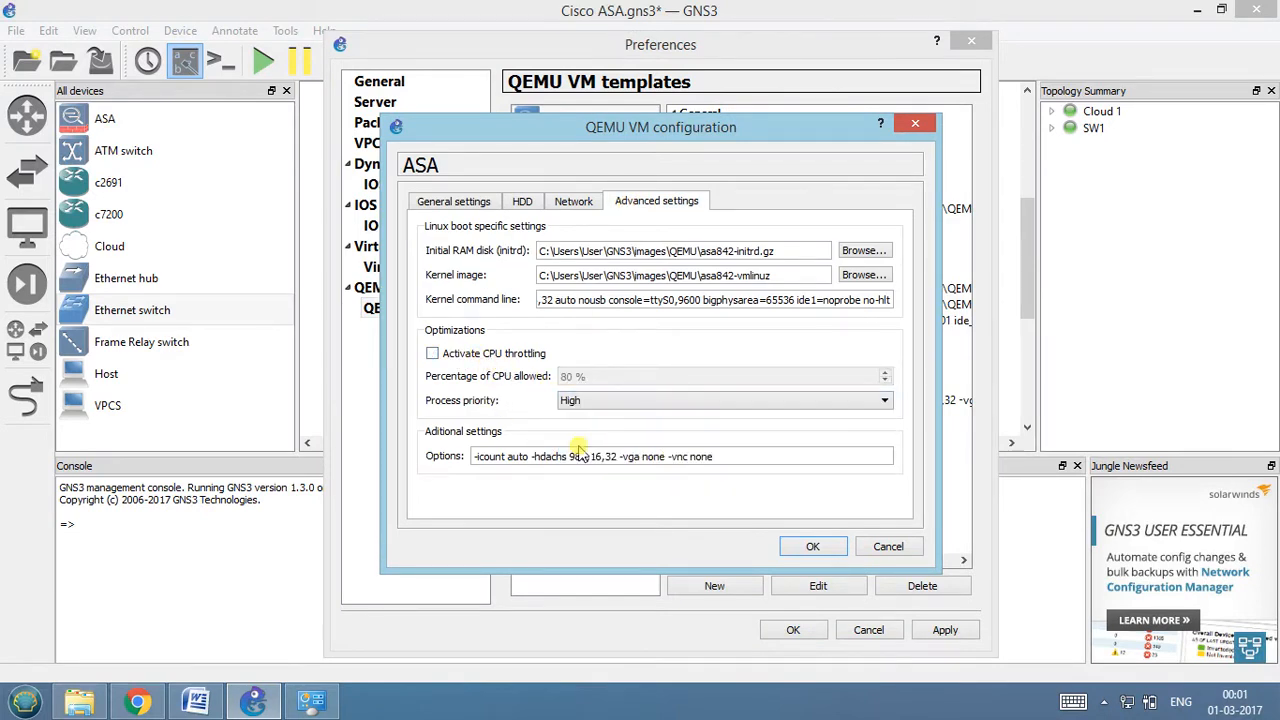
click(813, 550)
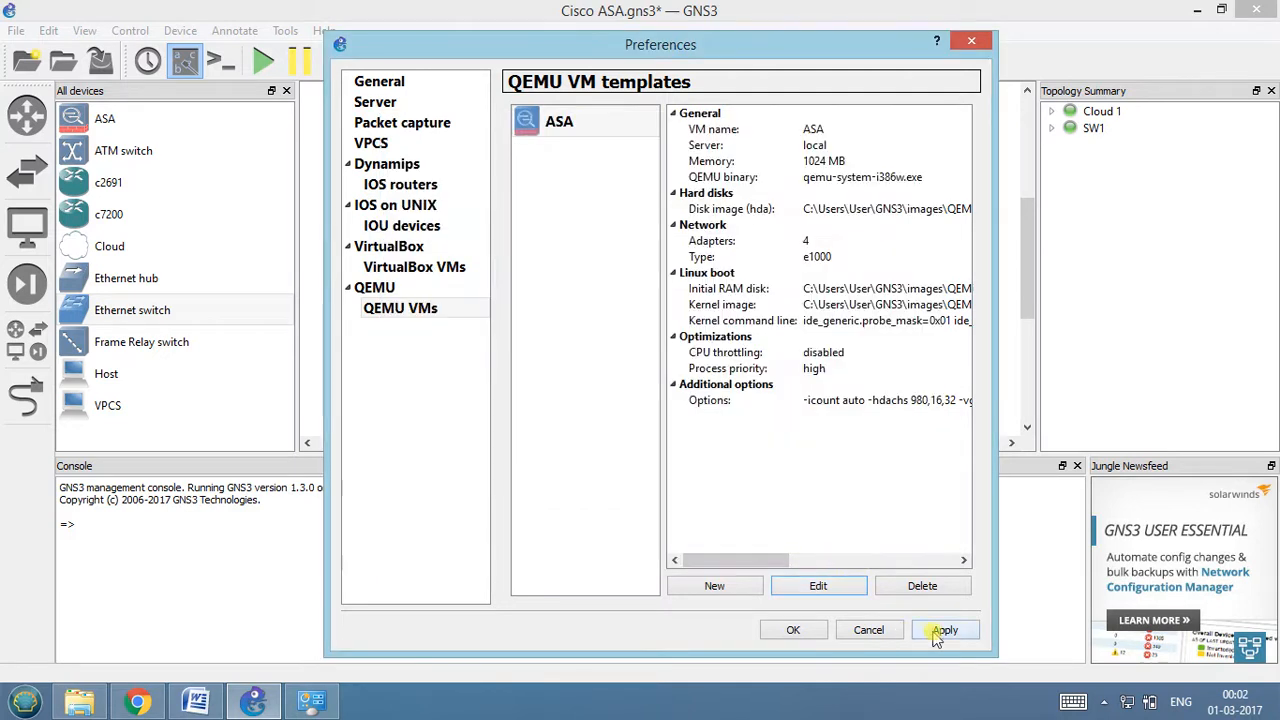
click(795, 630)
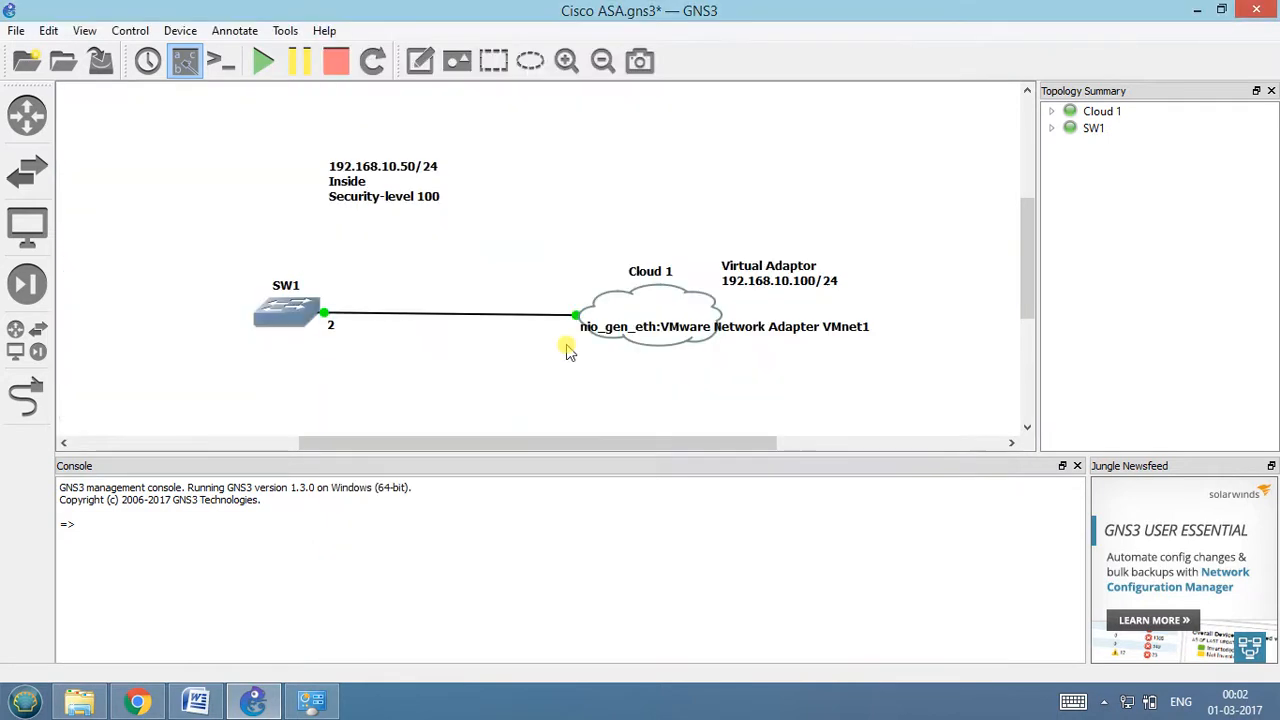
Add a new ASA firewall from the full device list to the topology above SW1.
click(27, 115)
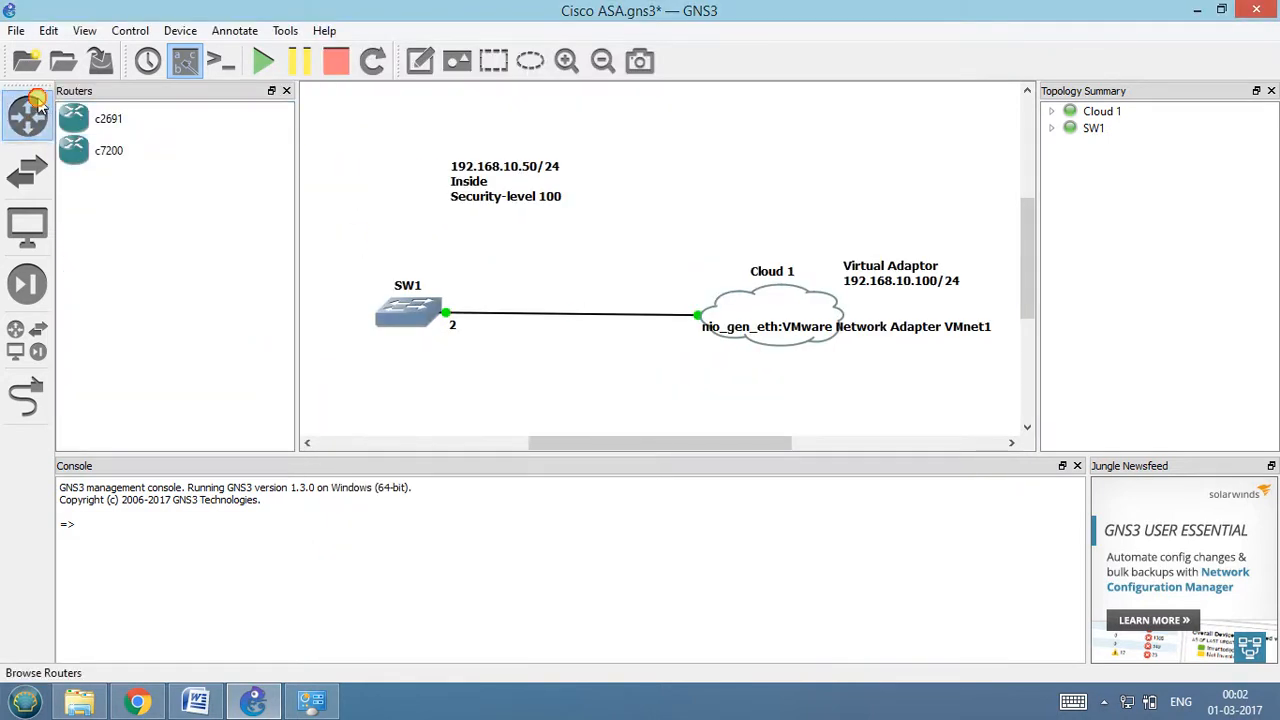
click(27, 115)
click(37, 333)
drag(100, 118, 420, 155)
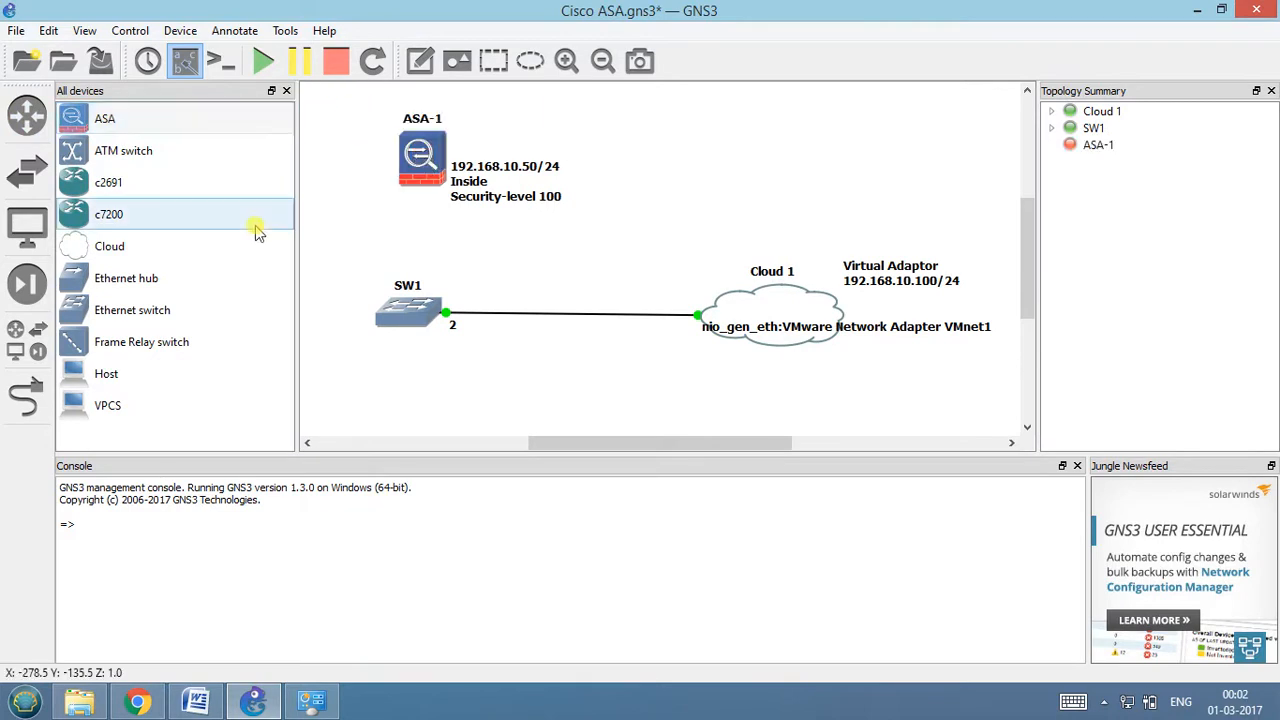
Link Ethernet0 of ASA-1 to the SW1 switch and align the firewall directly above the switch.
click(33, 398)
click(420, 151)
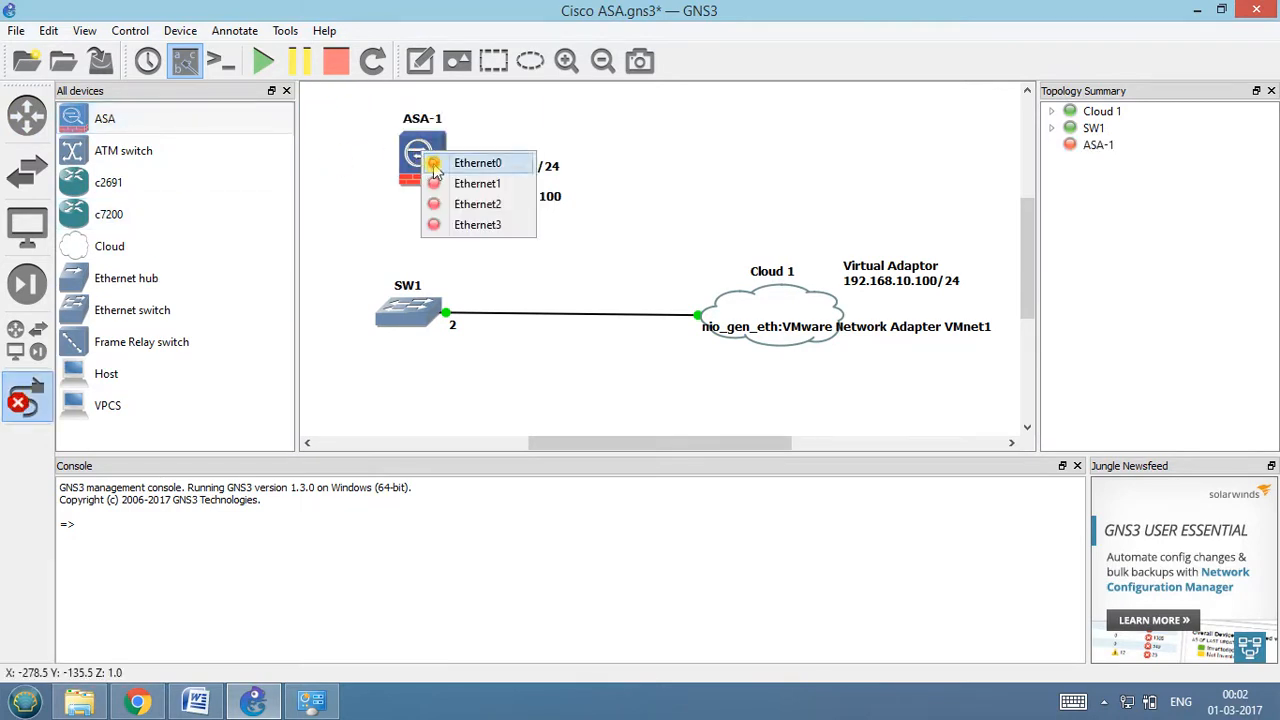
click(432, 165)
click(417, 322)
click(436, 325)
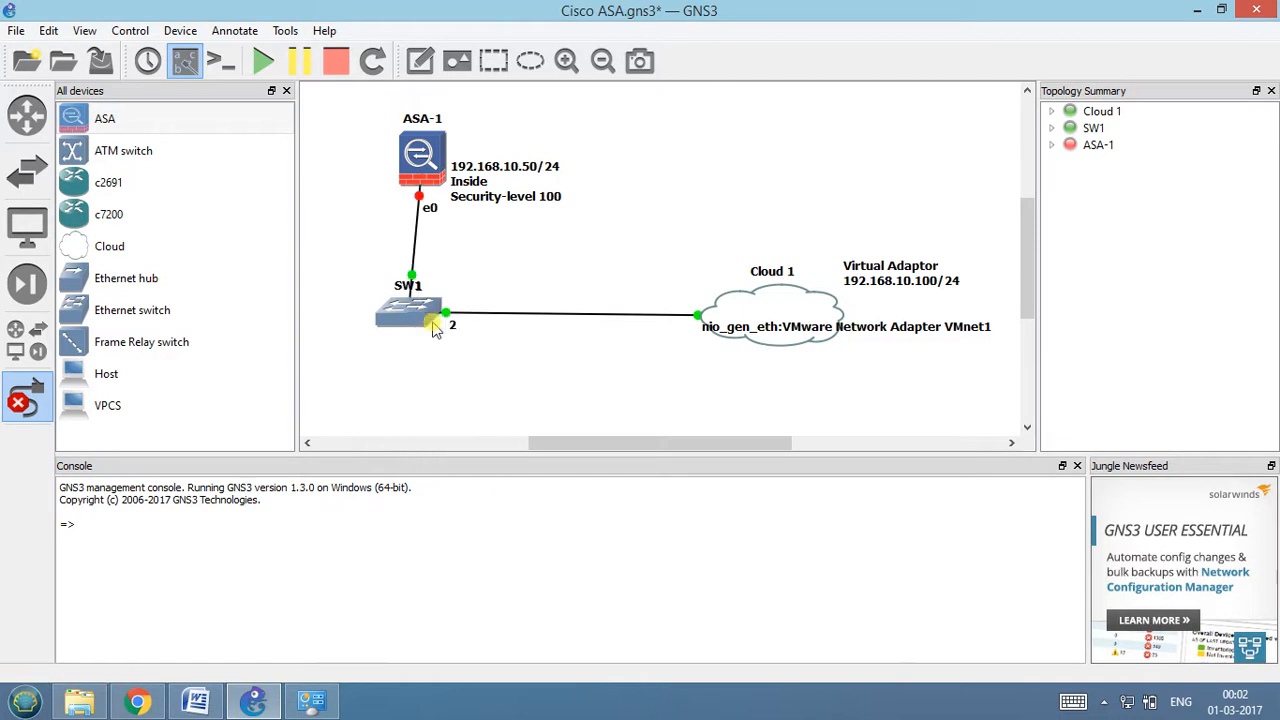
drag(424, 150, 410, 150)
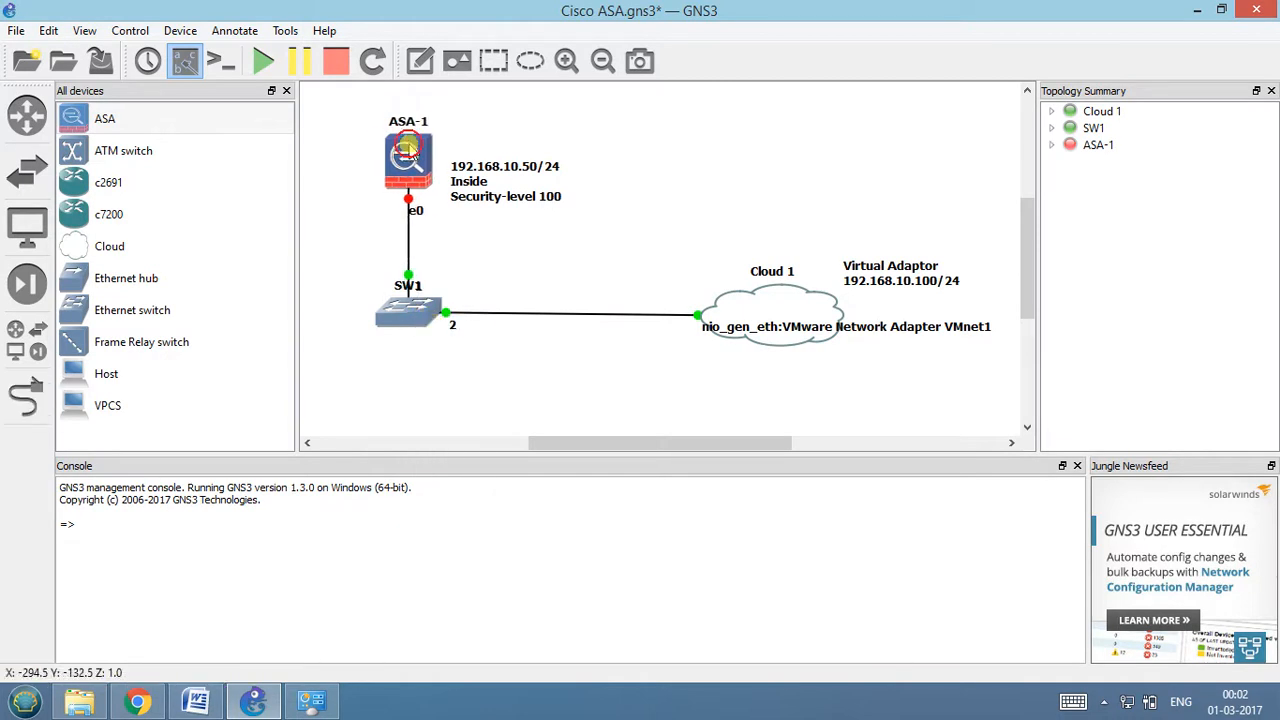
Start the ASA-1 firewall and try to open its console, dismissing the SecureCRT evaluation notice.
right_click(410, 150)
click(440, 237)
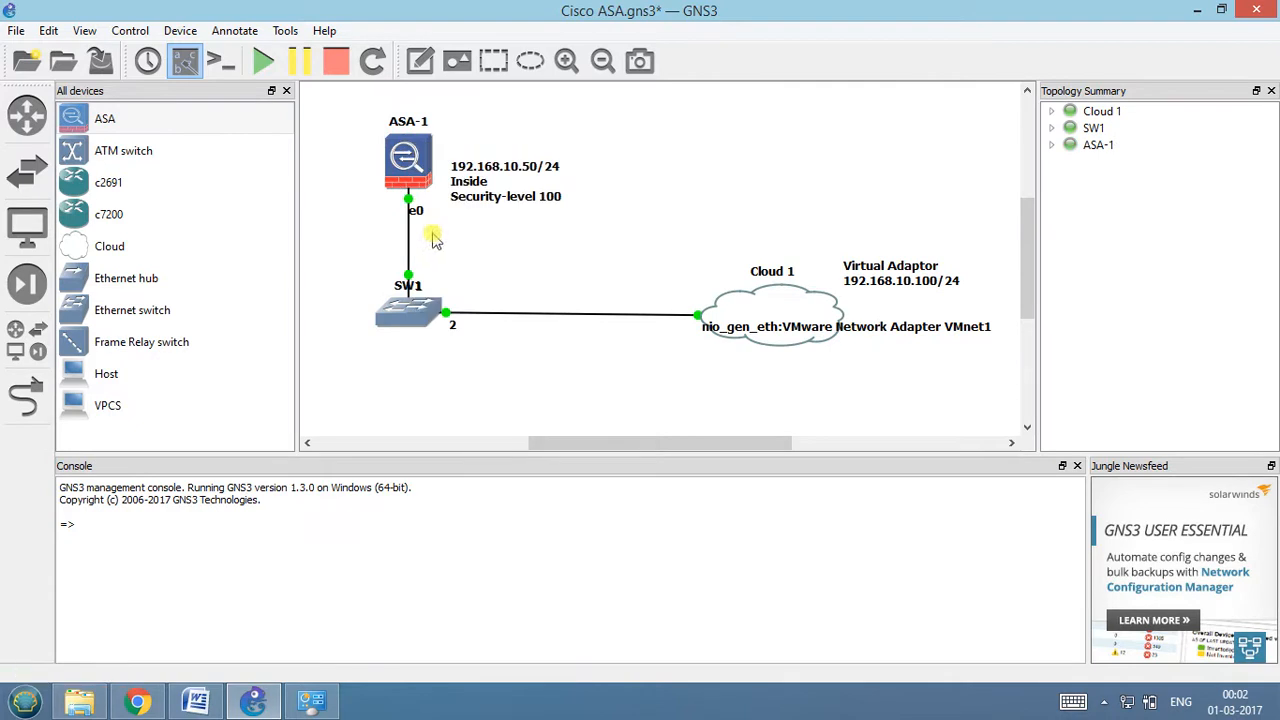
right_click(400, 155)
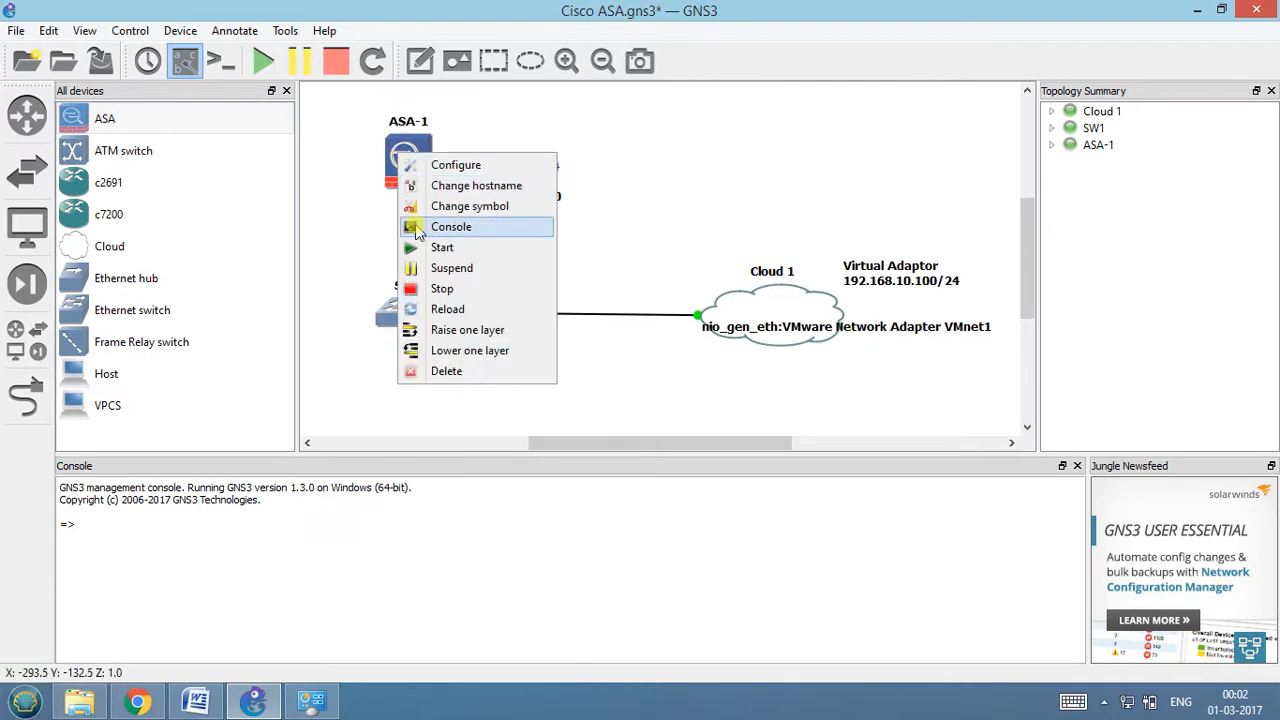
click(425, 230)
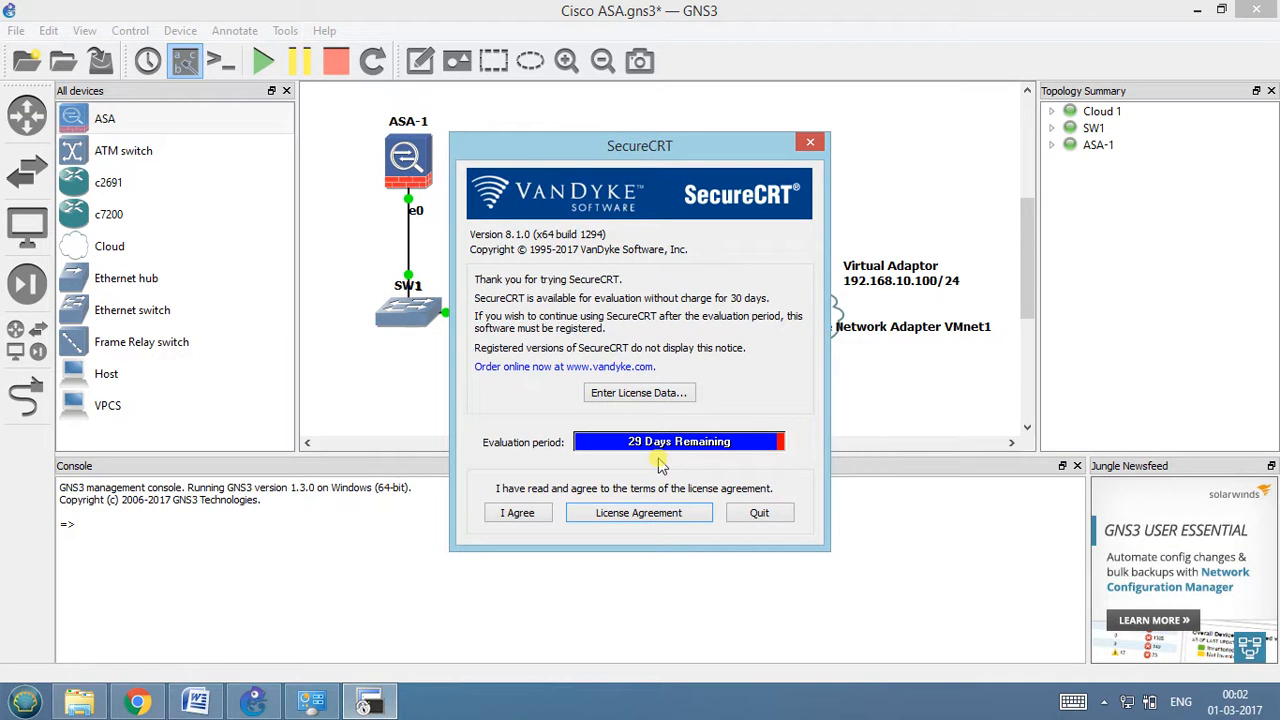
click(812, 139)
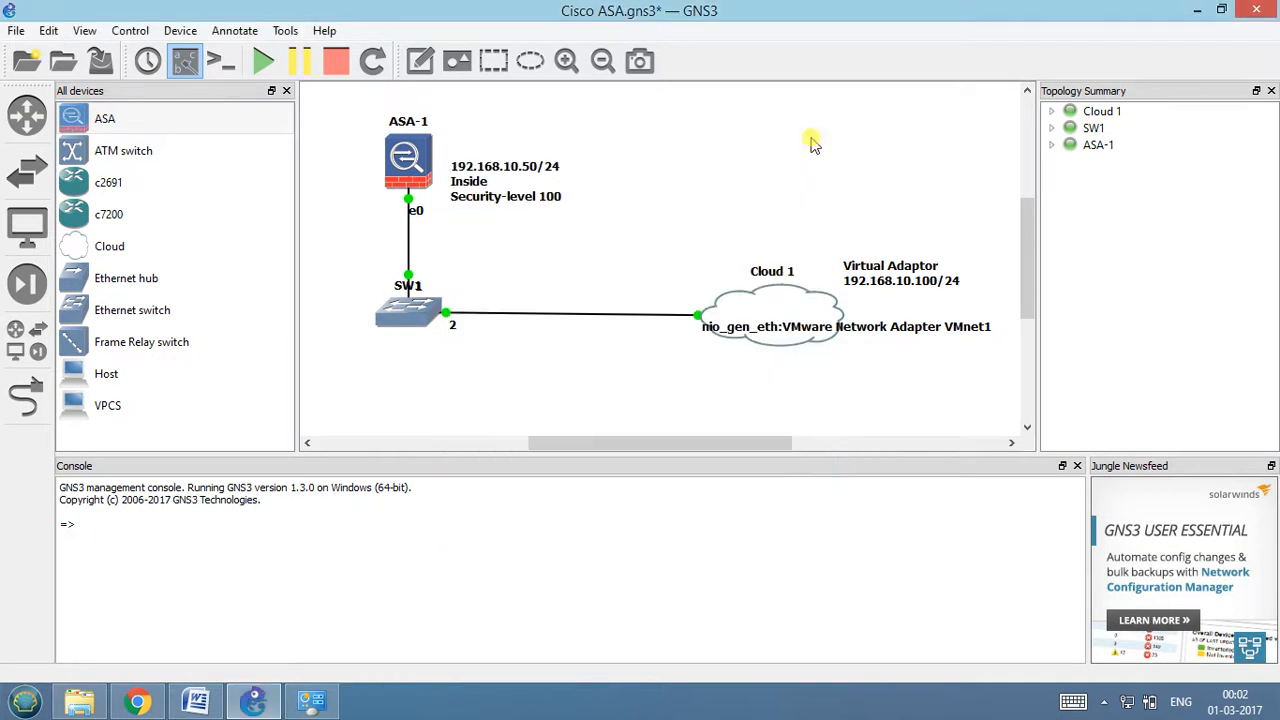
Set the preconfigured Telnet console application to Putty (included with GNS3) in the general preferences and save.
click(48, 30)
click(65, 103)
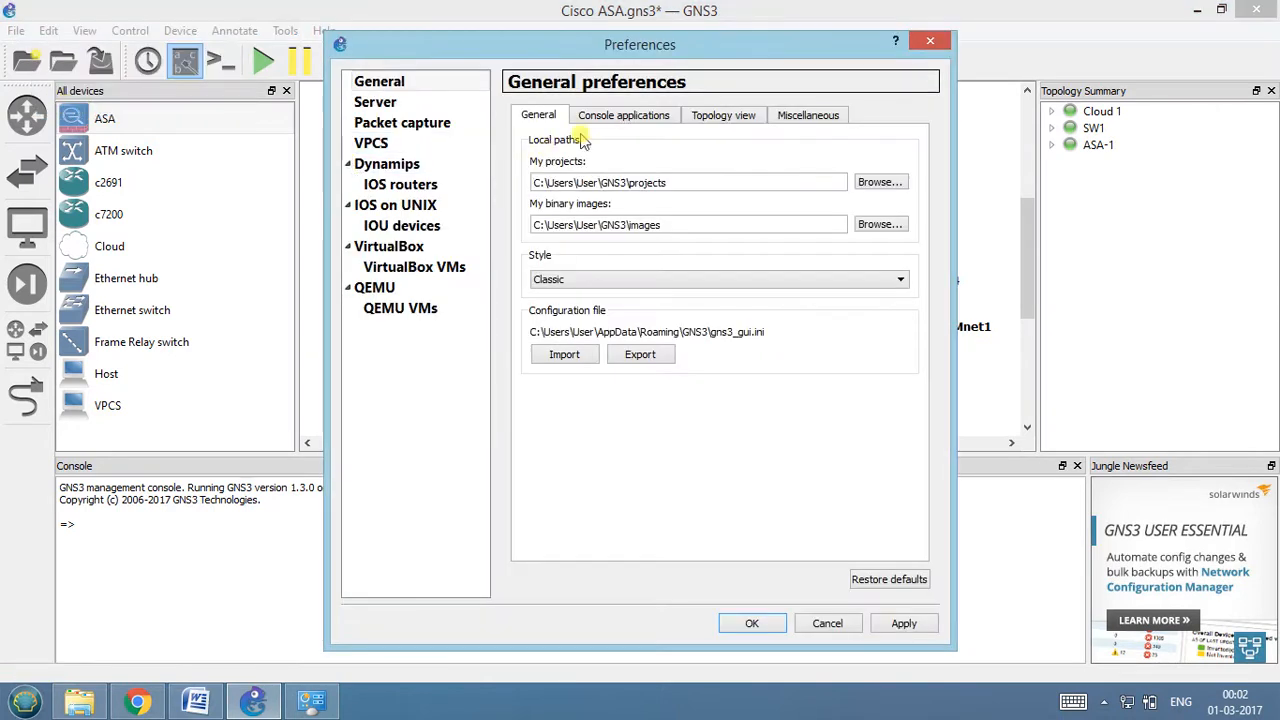
click(624, 115)
click(646, 182)
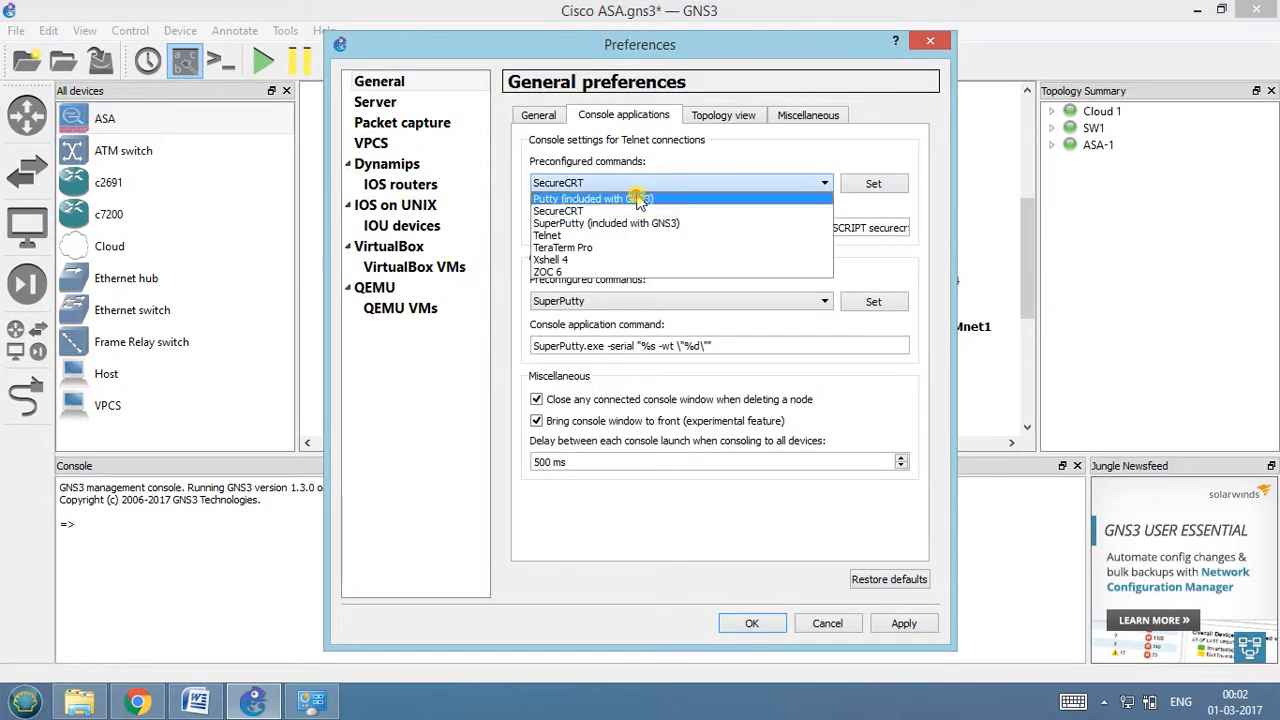
click(637, 199)
click(873, 184)
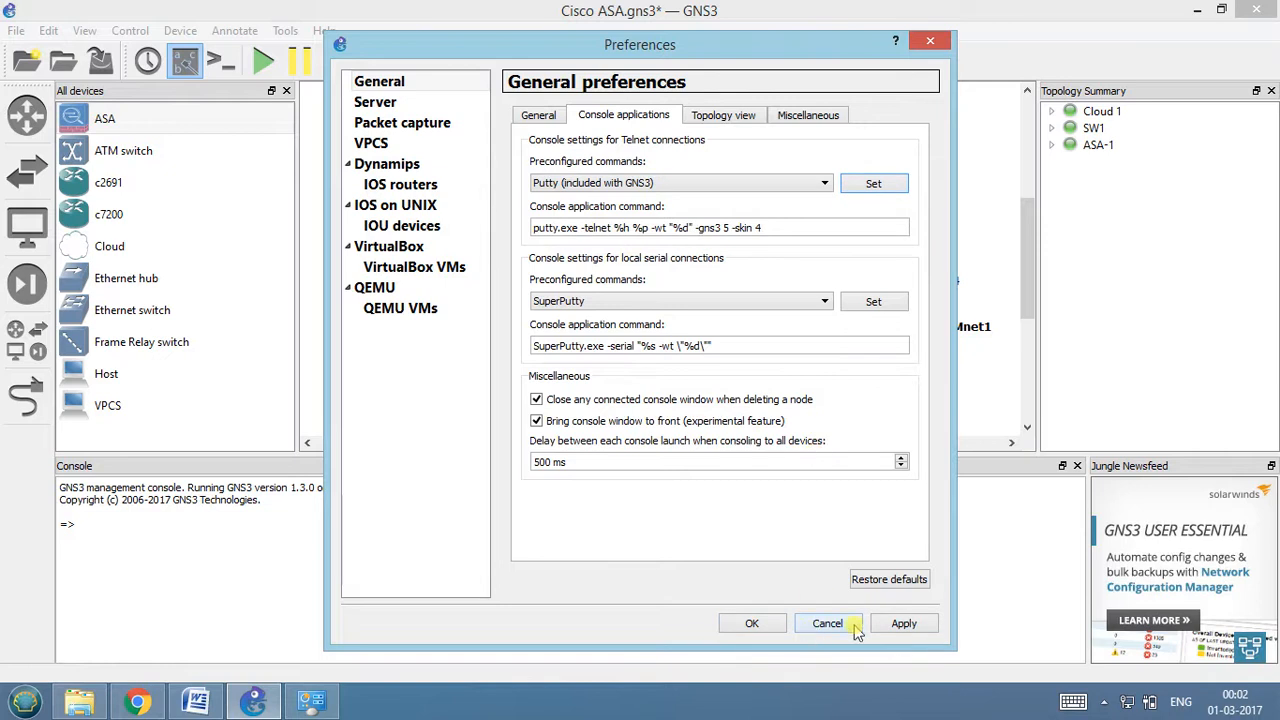
click(756, 622)
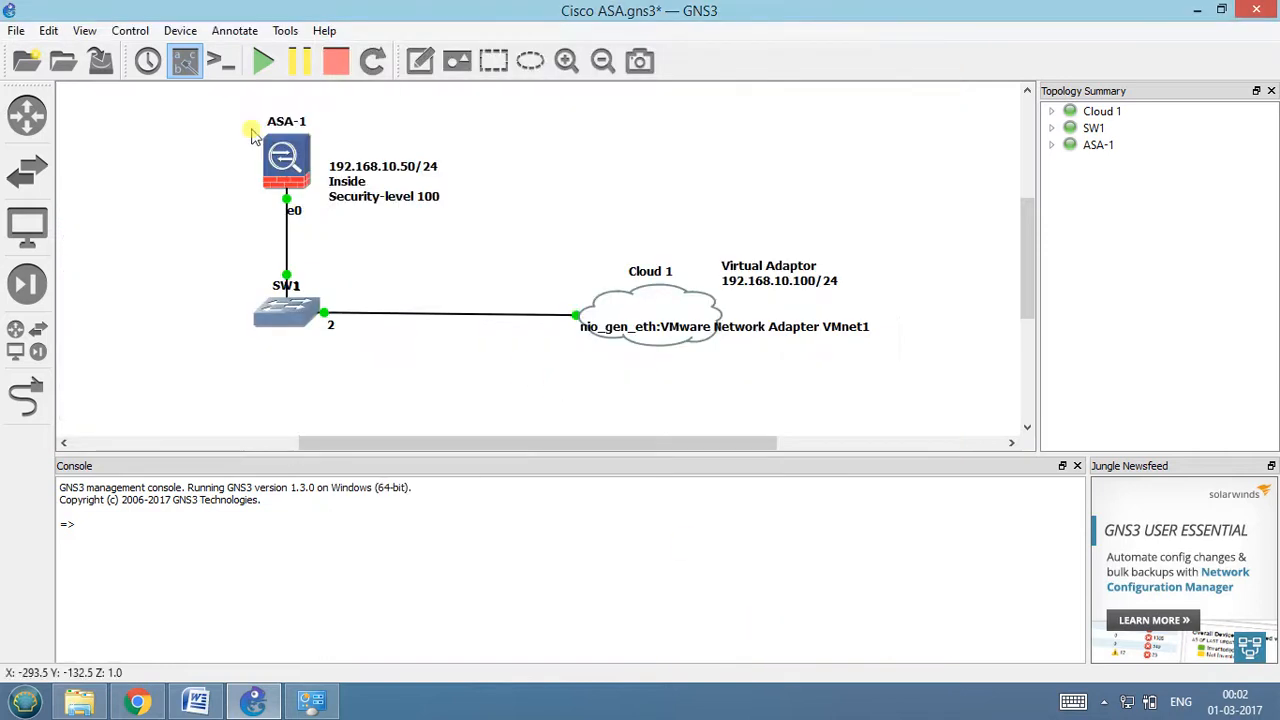
Open the ASA-1 console in Putty and move its window aside so the topology is uncovered.
right_click(274, 153)
click(292, 224)
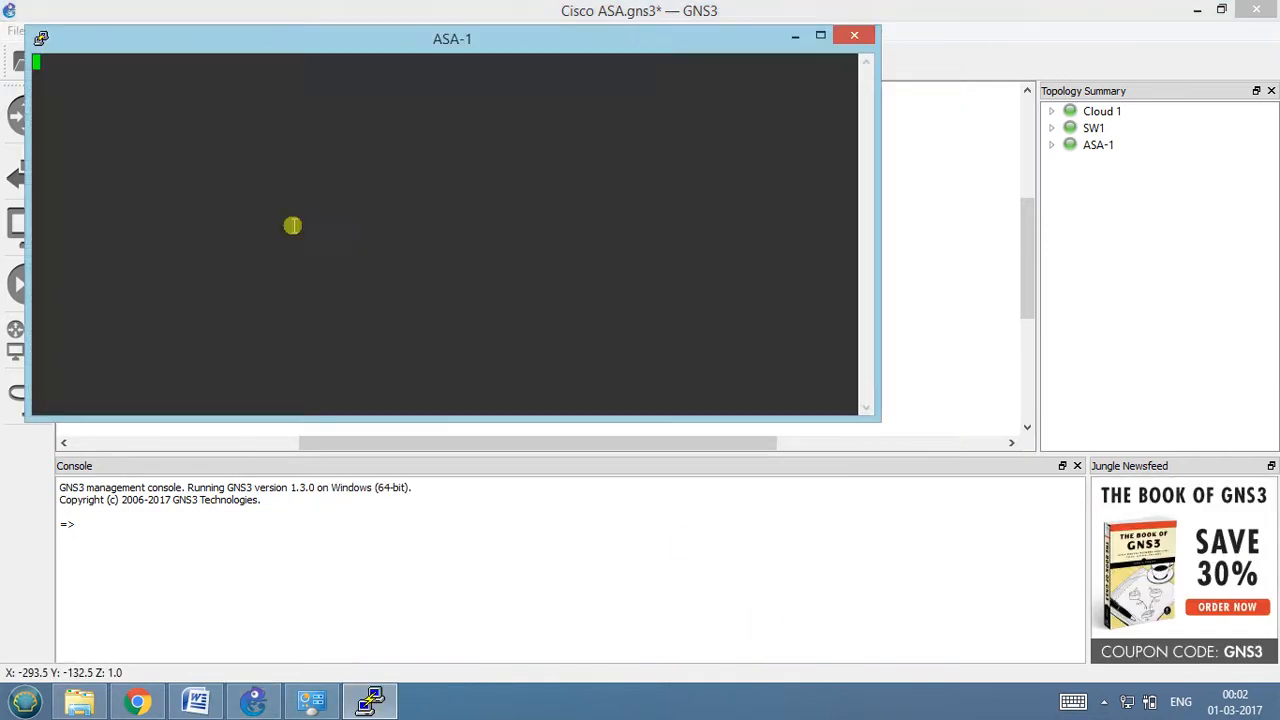
drag(411, 43, 806, 37)
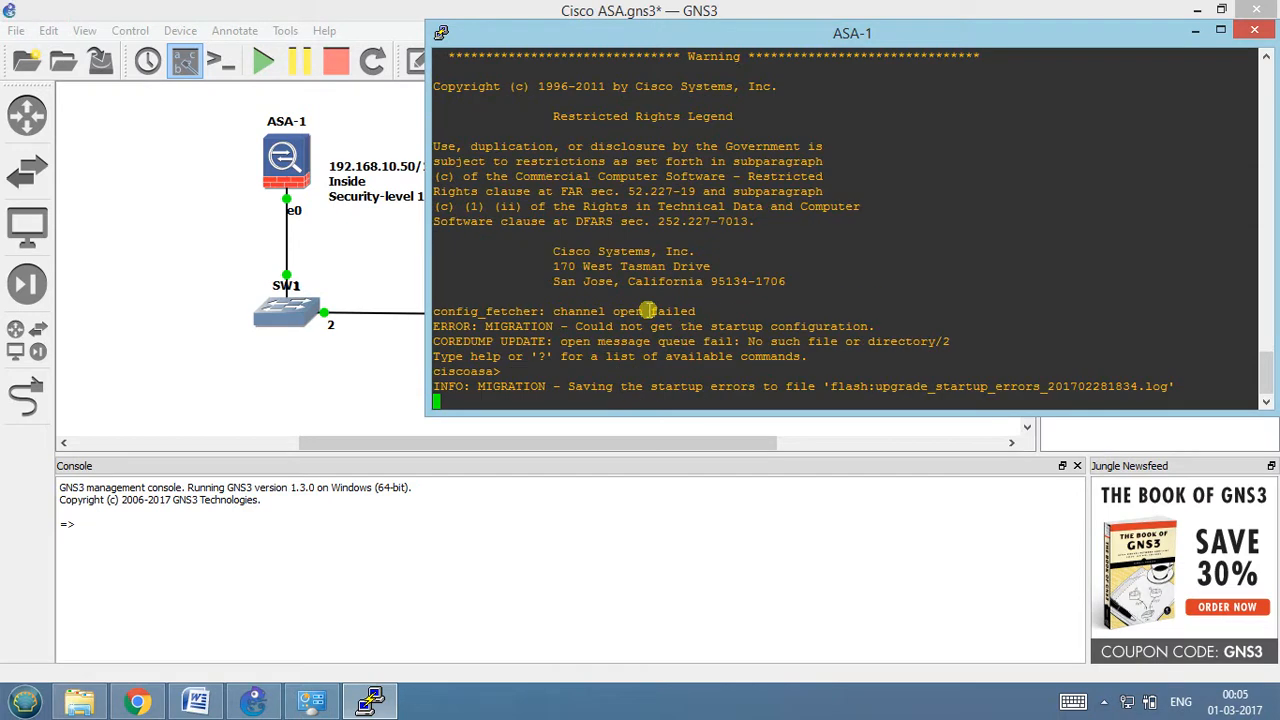
Issue enable on the ASA-1 console and enlarge the console window to show more lines.
key(Return)
key(Return)
key(Return)
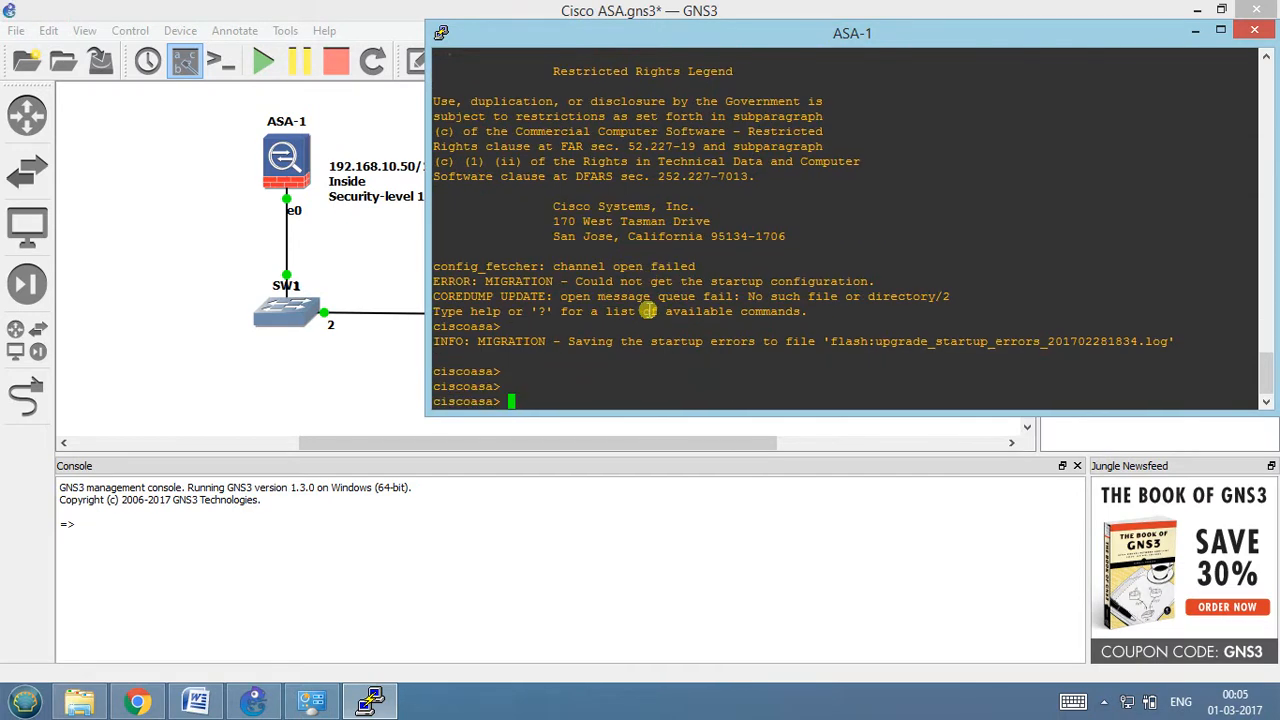
text(enable)
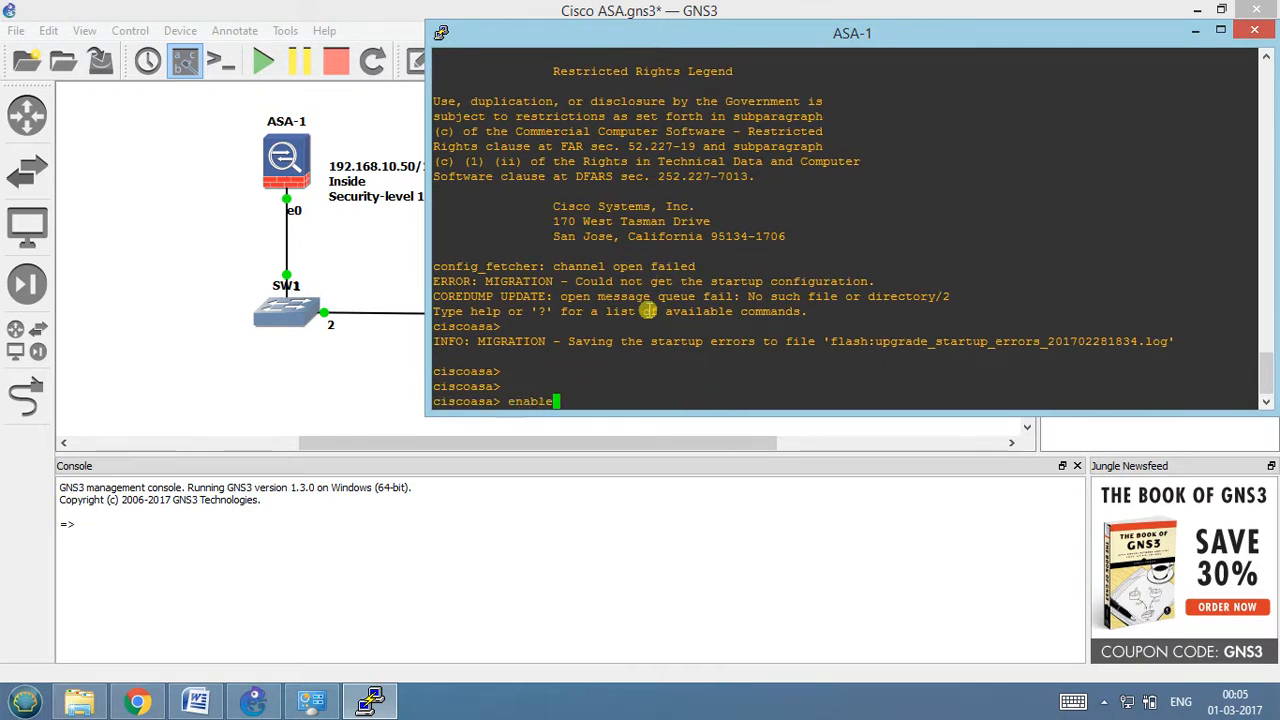
key(Return)
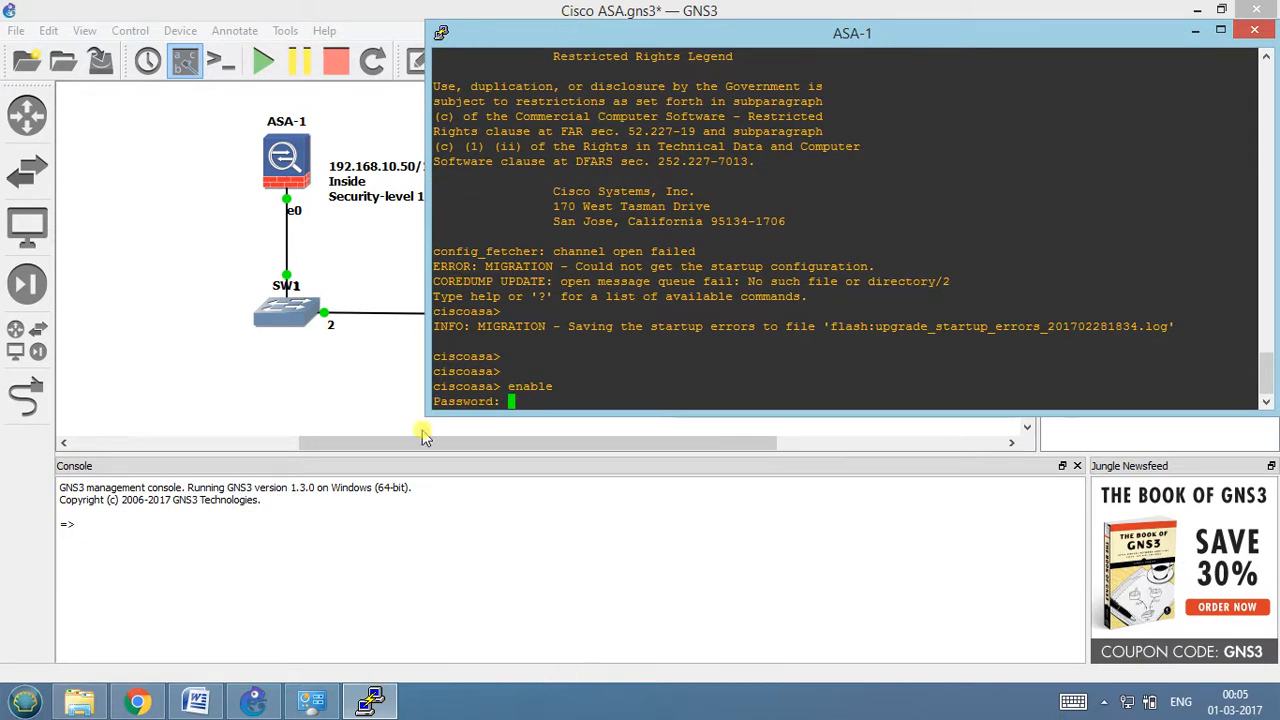
drag(425, 410, 409, 587)
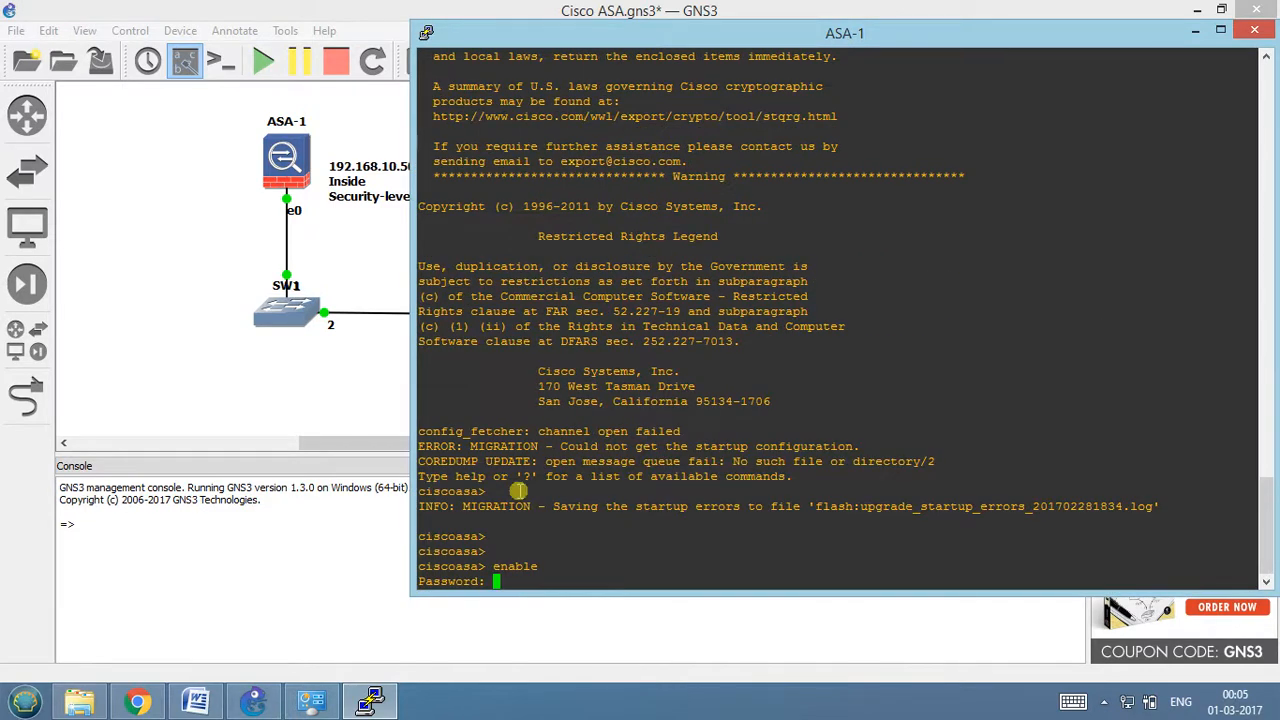
Try two candidate passwords at the enable password prompt.
text(cisco)
key(Return)
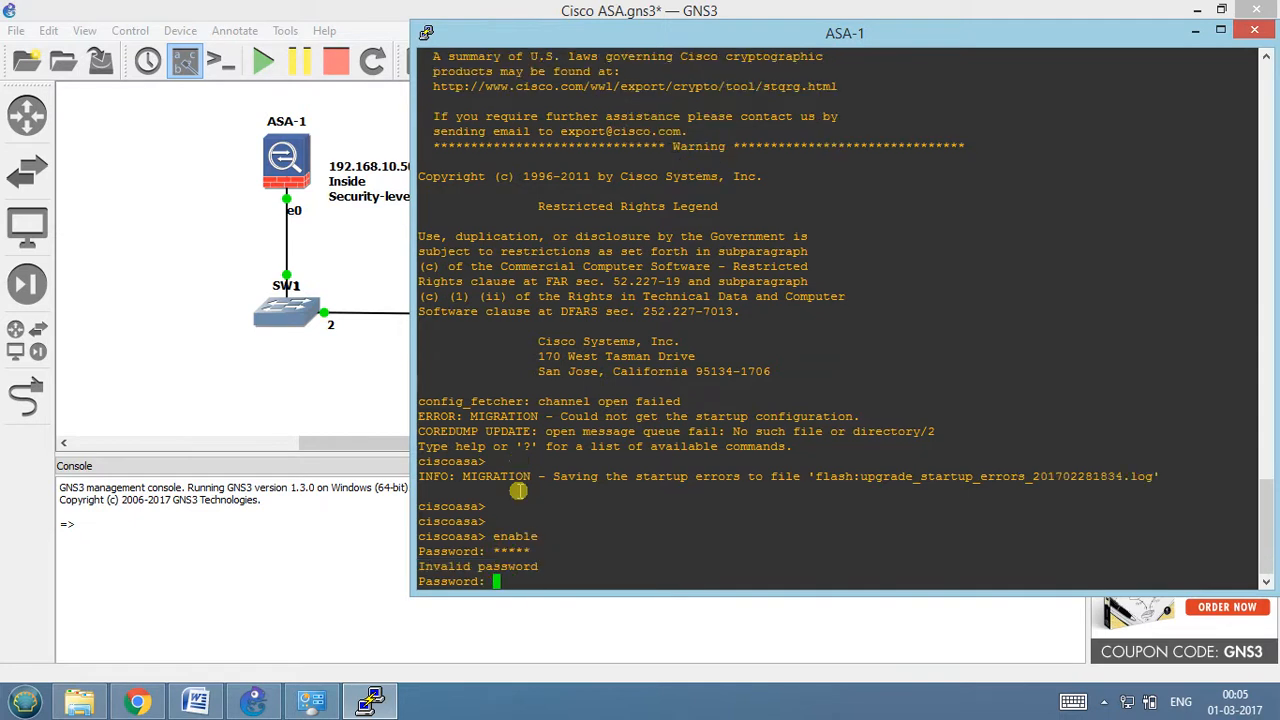
text(cisco123)
key(Return)
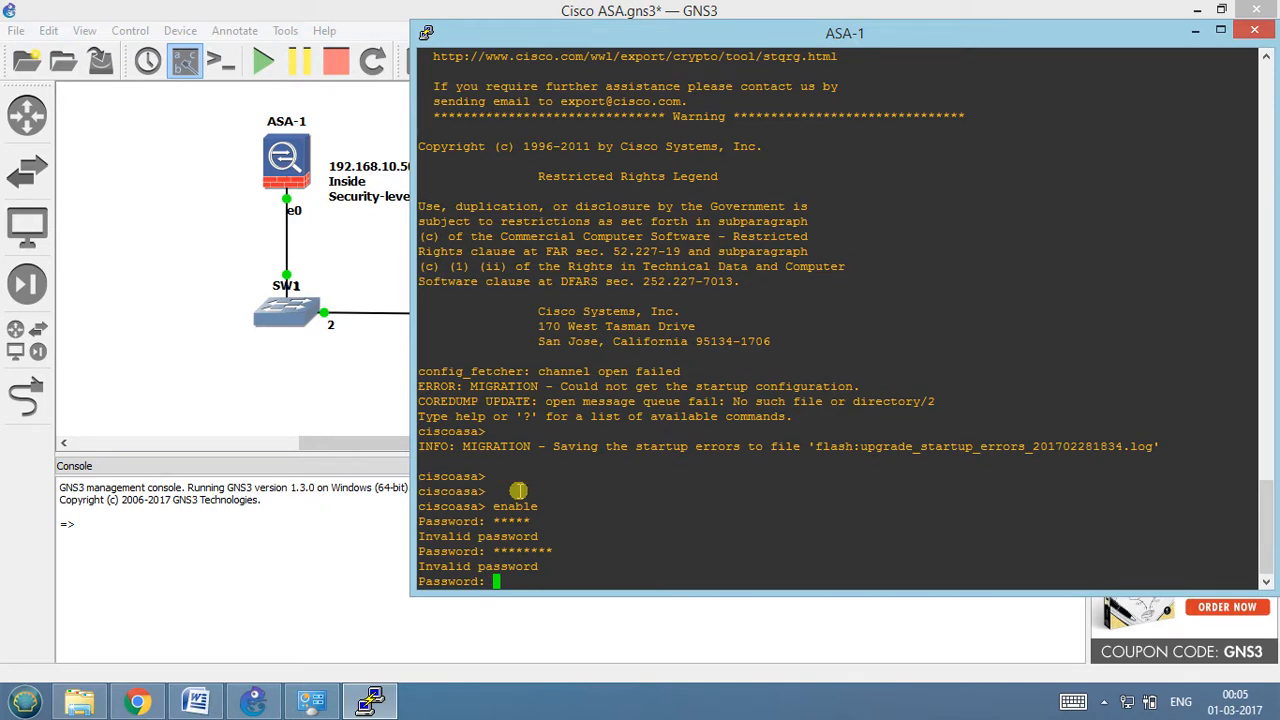
Leave the enable password empty to reach privileged mode and enter global configuration mode with config t.
key(Return)
key(Return)
key(Return)
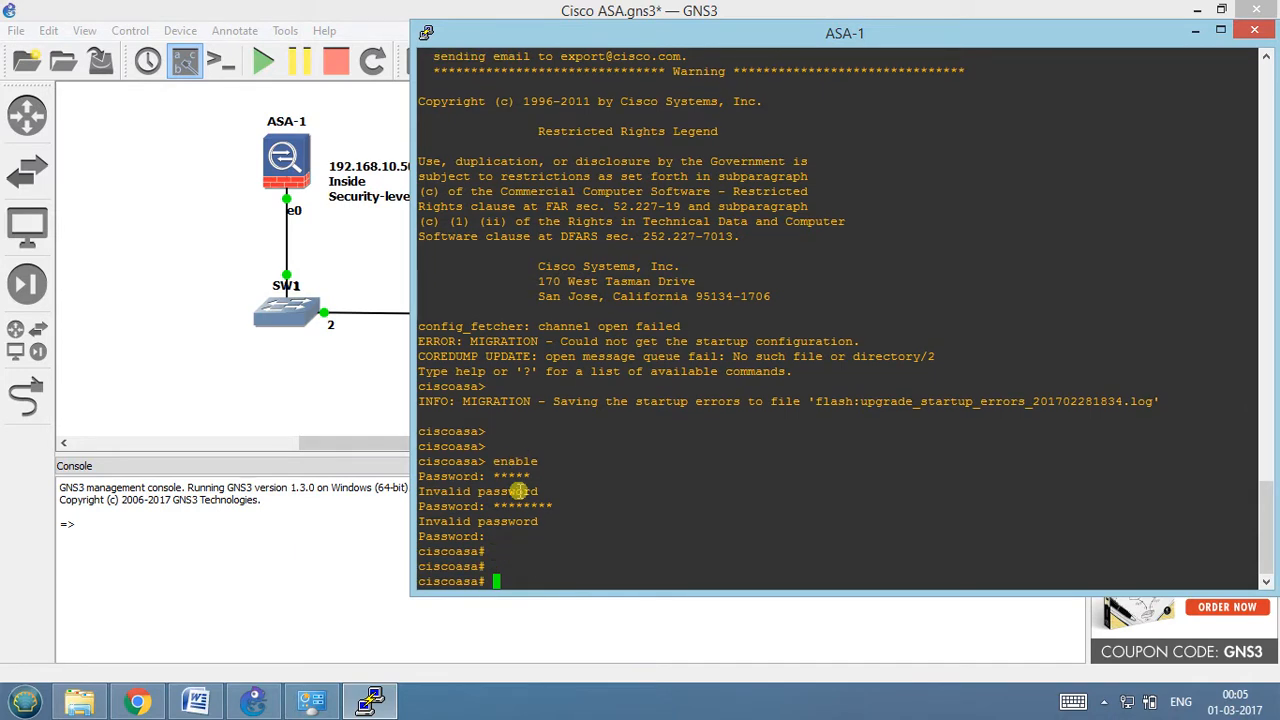
text(config t)
key(Return)
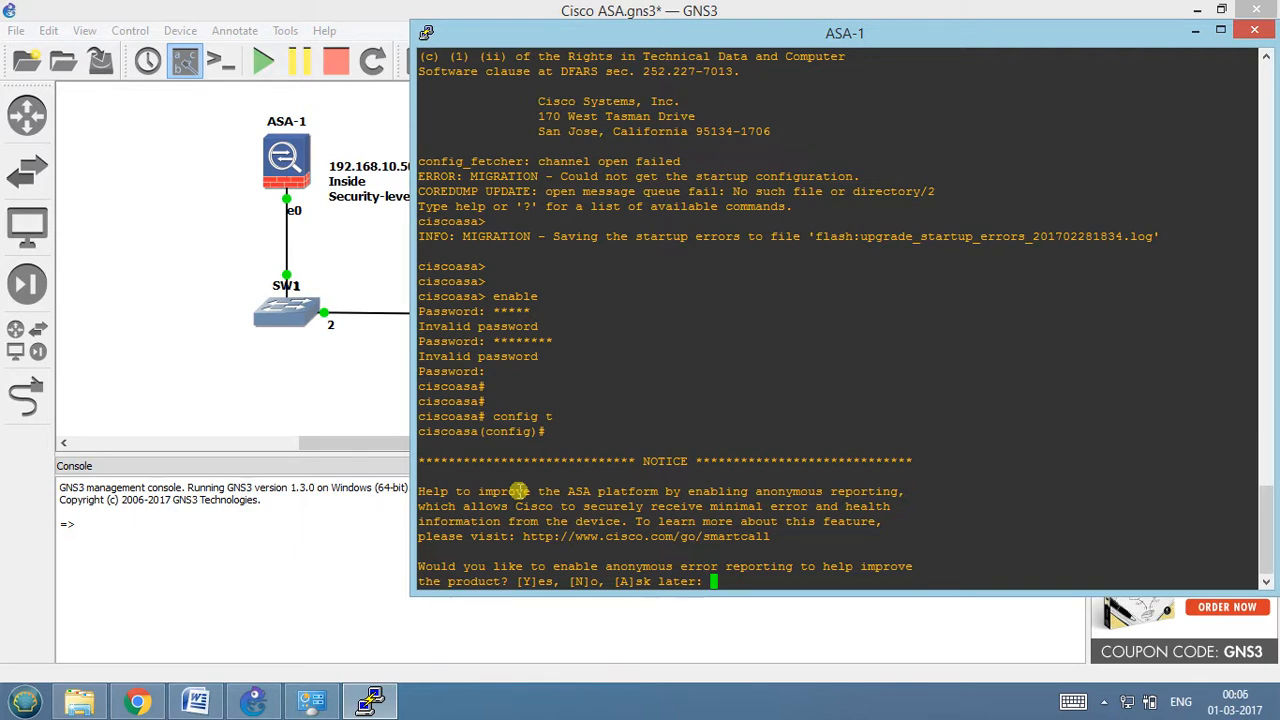
Answer no to the anonymous error reporting question and return to the configuration prompt.
text(no)
key(Return)
key(Return)
key(Return)
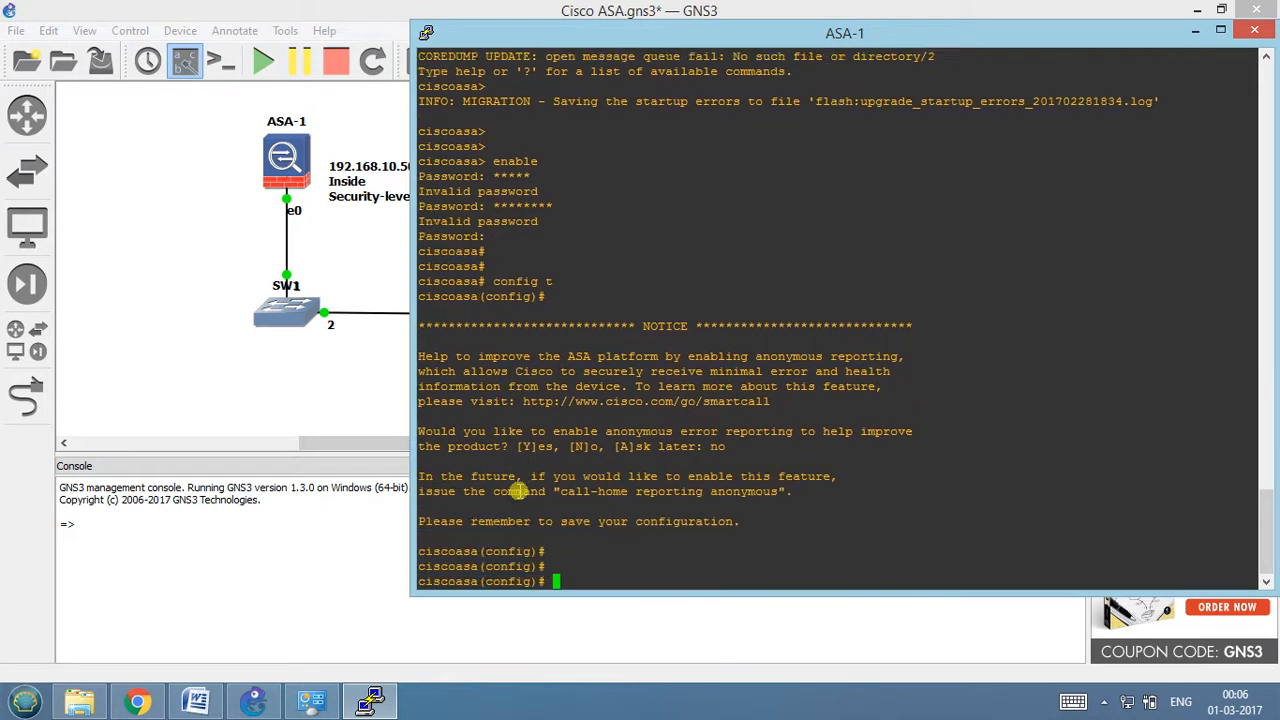
key(Return)
Open configuration of interface gigabitEthernet 0 and assign it IP address 192.168.10.50 with mask 255.255.255.0.
text(int g)
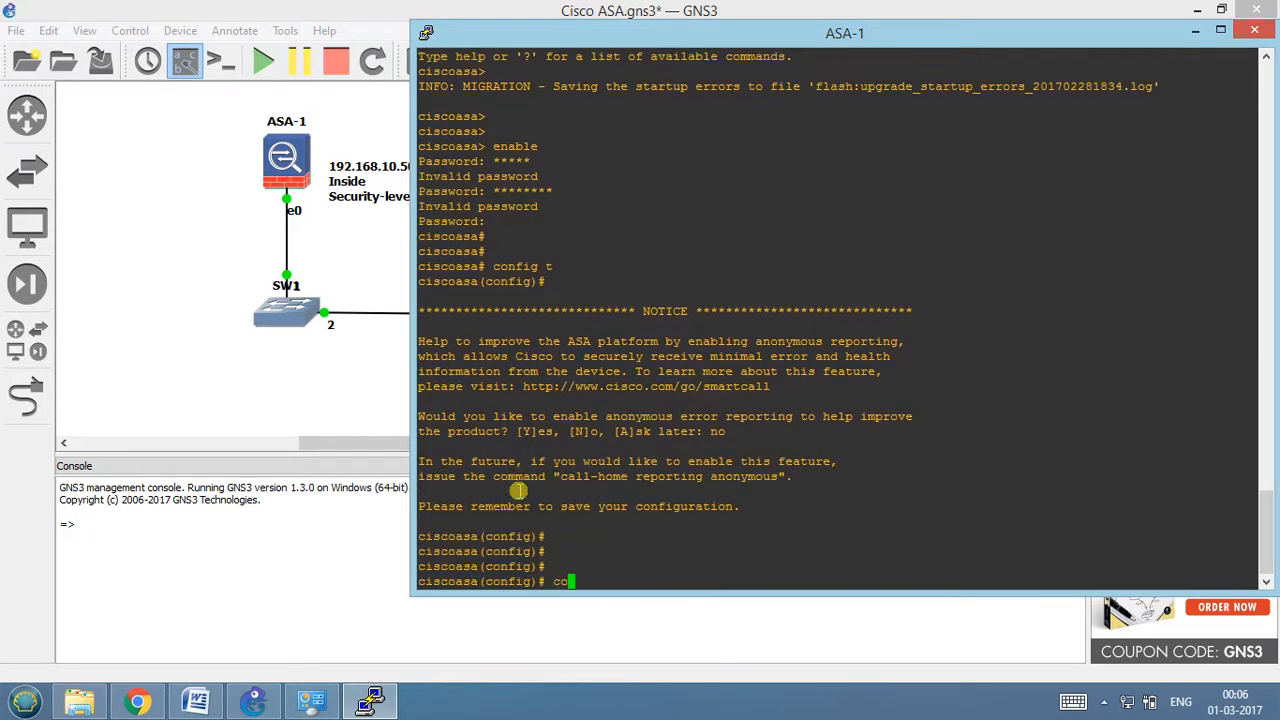
text(i)
key(Tab)
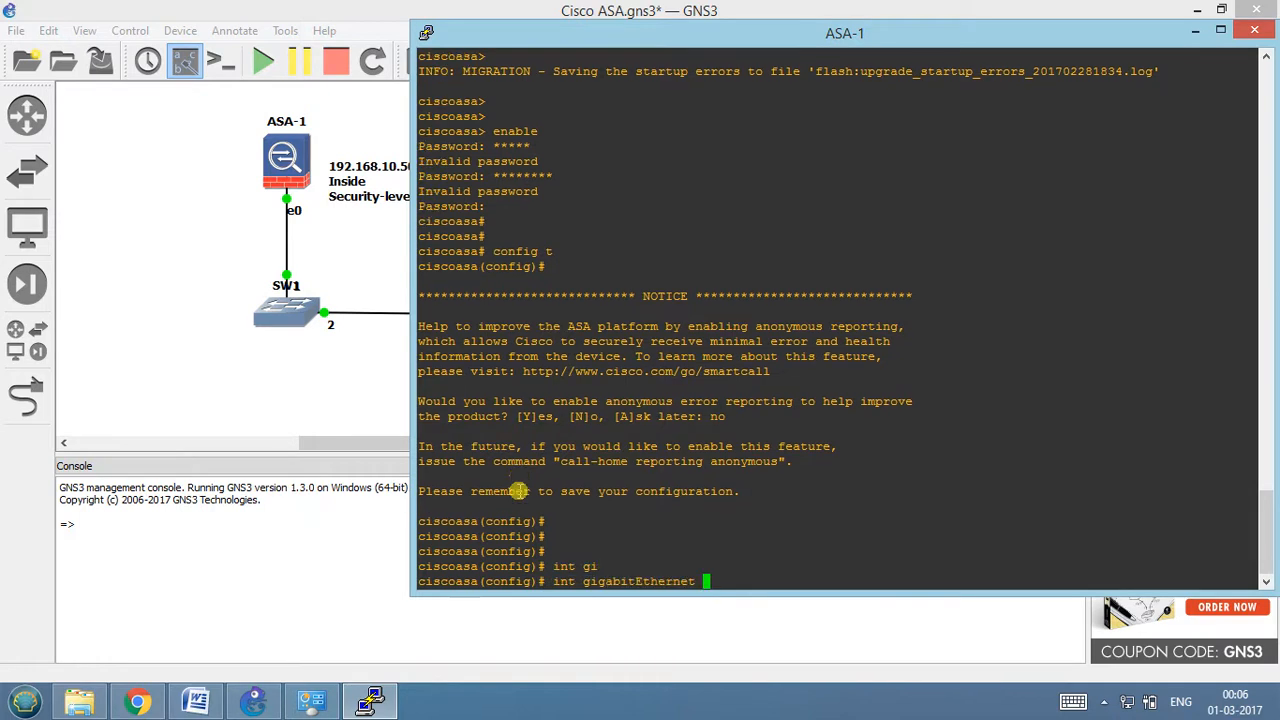
text(0)
key(Return)
text(ip add )
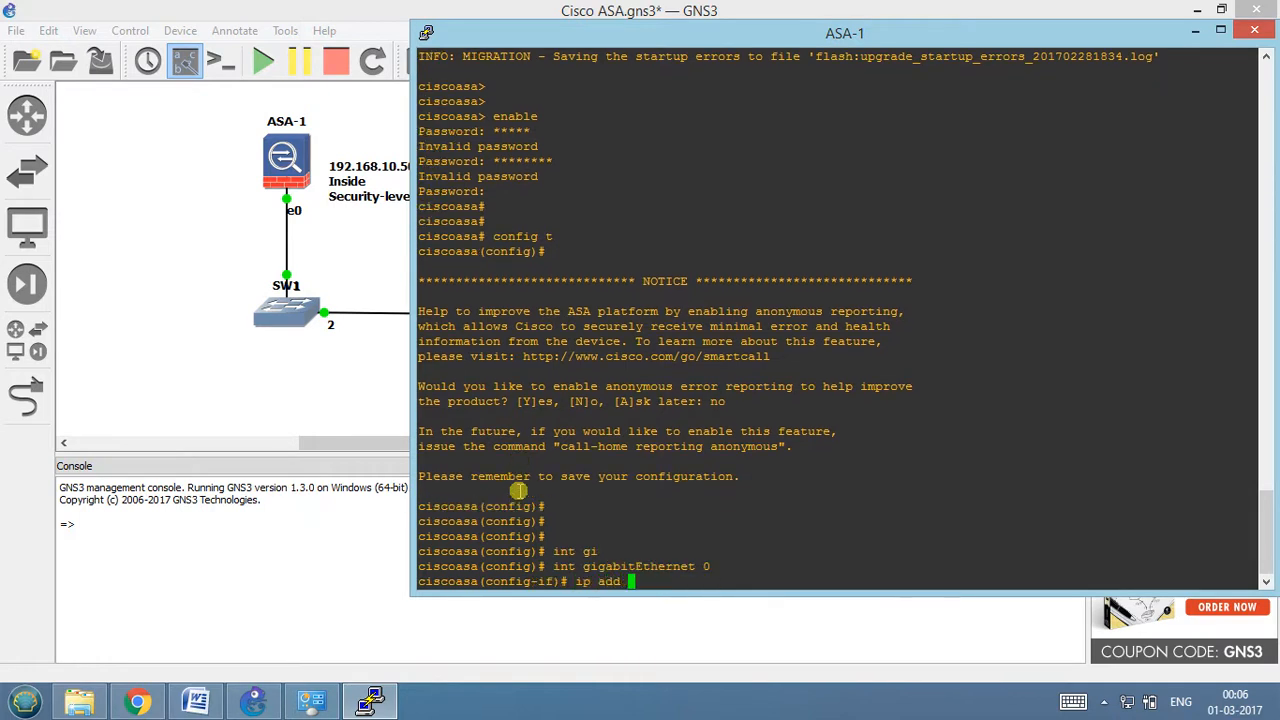
text(192.168.10.50 255.255.255.0)
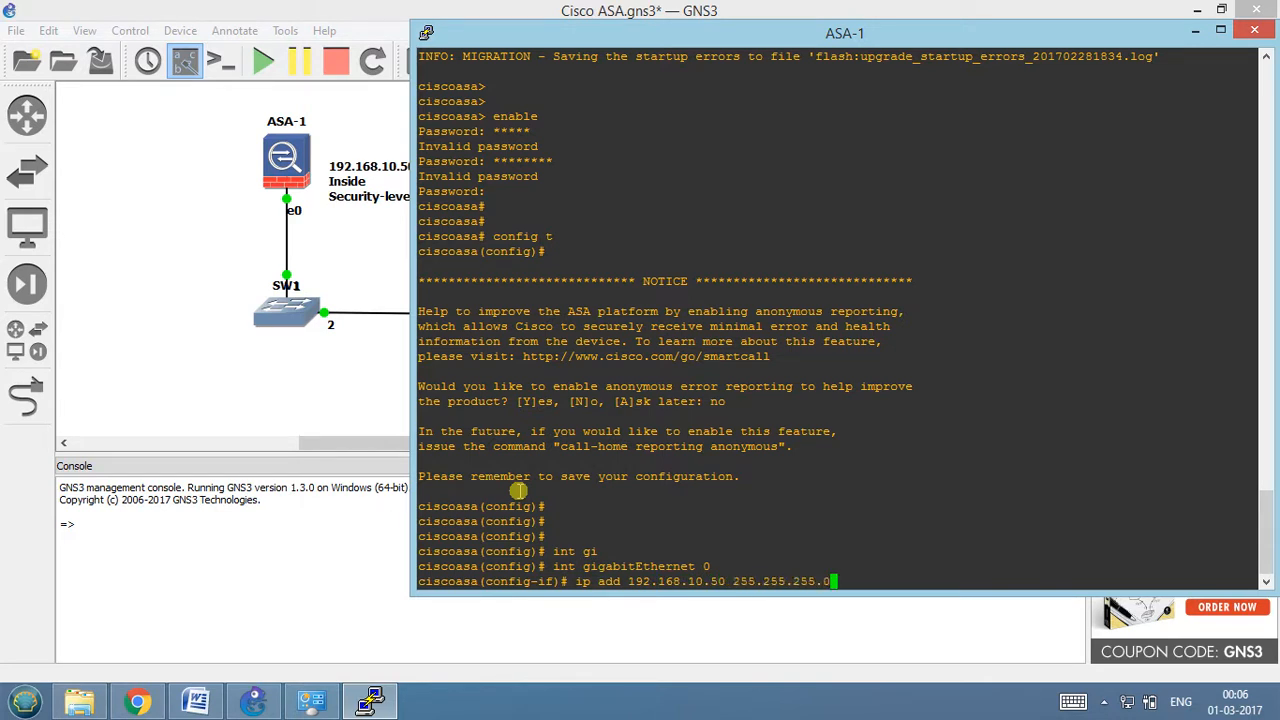
key(Return)
Name the GigabitEthernet0 interface inside with the nameif command.
text(nameif)
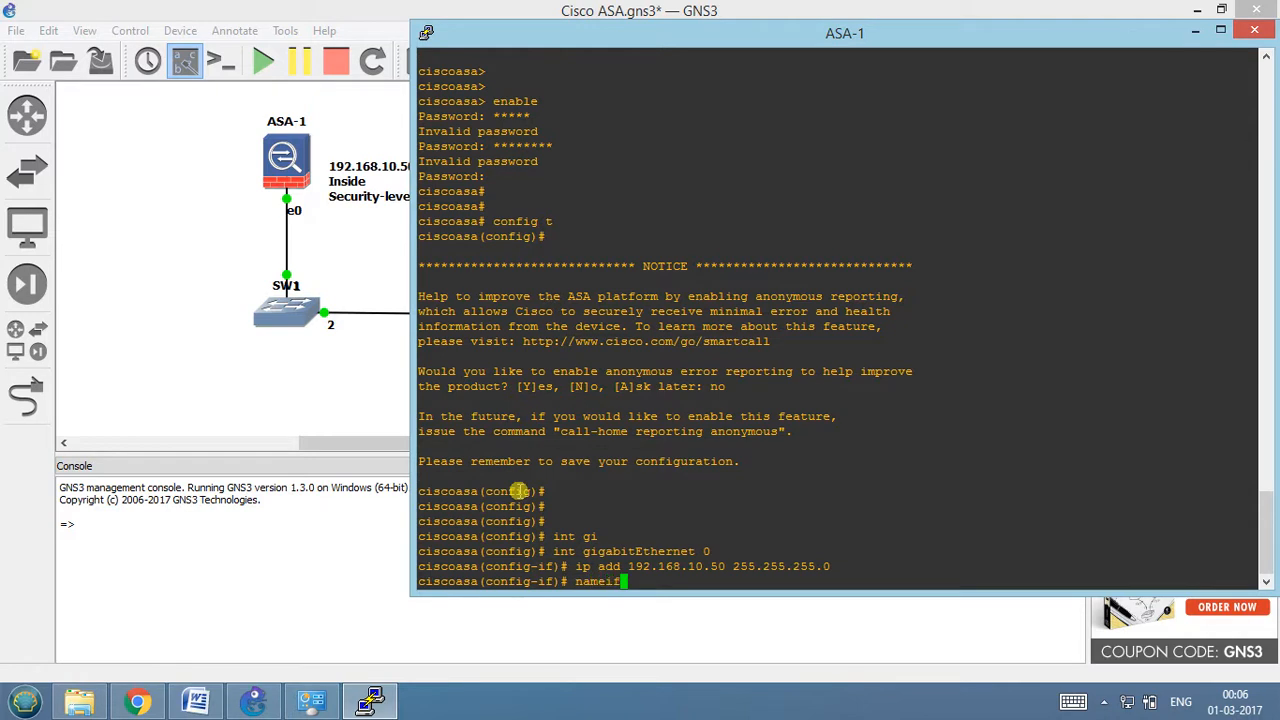
key(Tab)
text(inside)
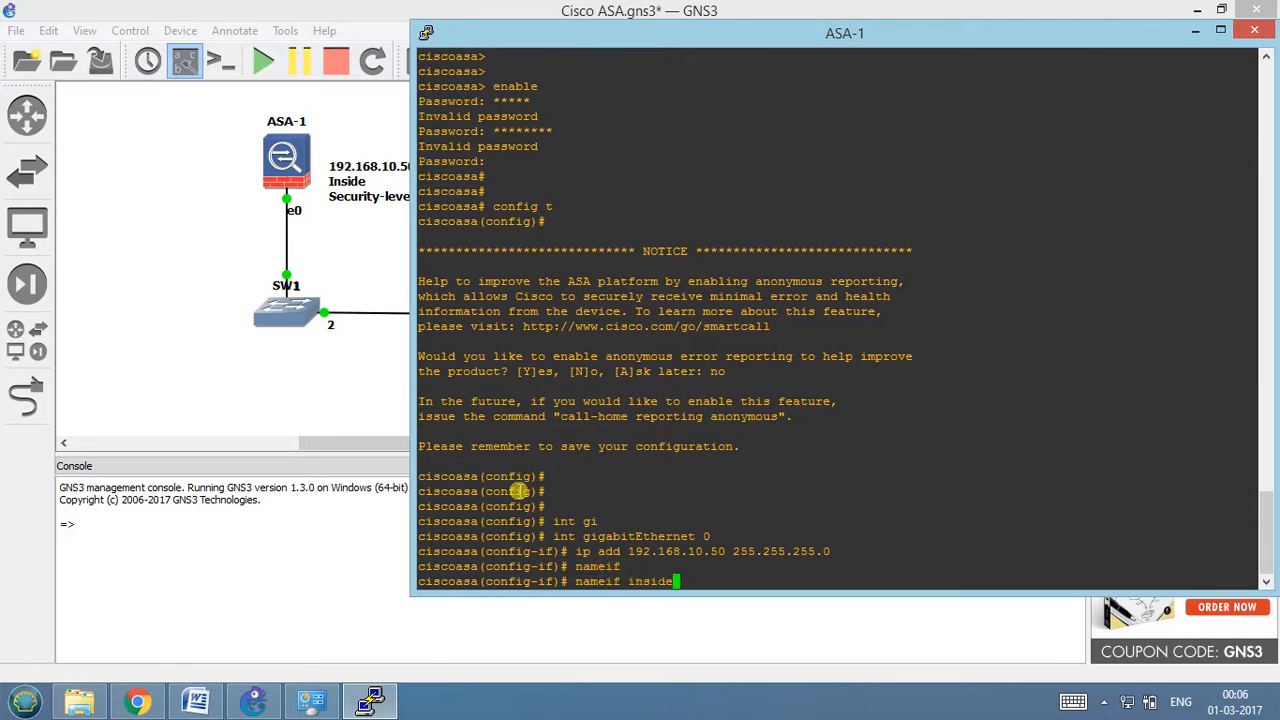
key(Return)
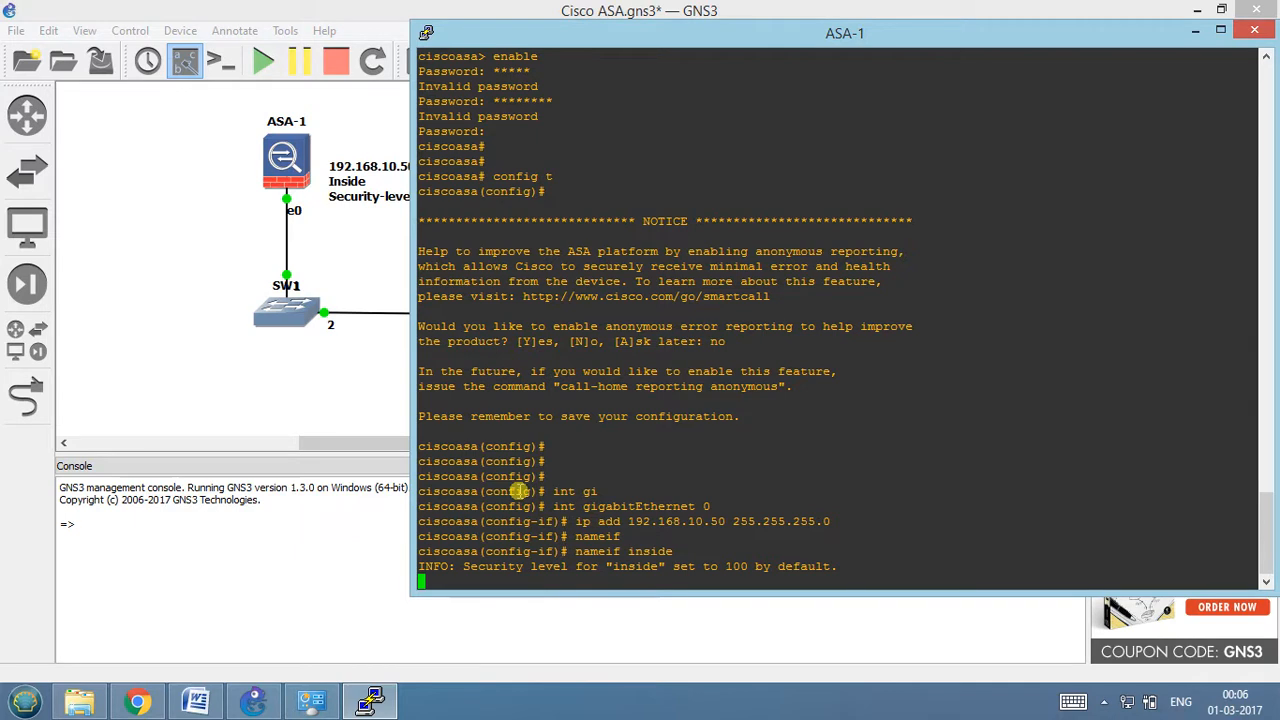
key(Return)
key(Return)
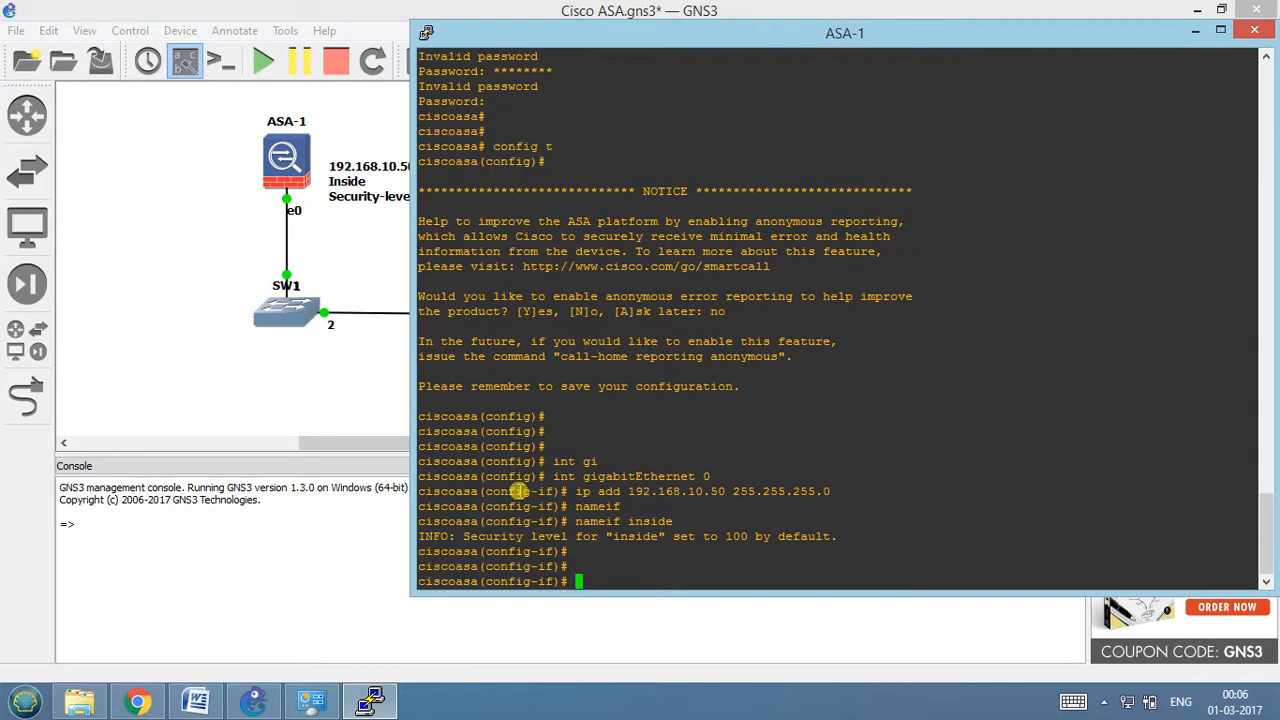
Bring the inside interface up with no shutdown.
text(no shutdown)
key(Return)
key(Return)
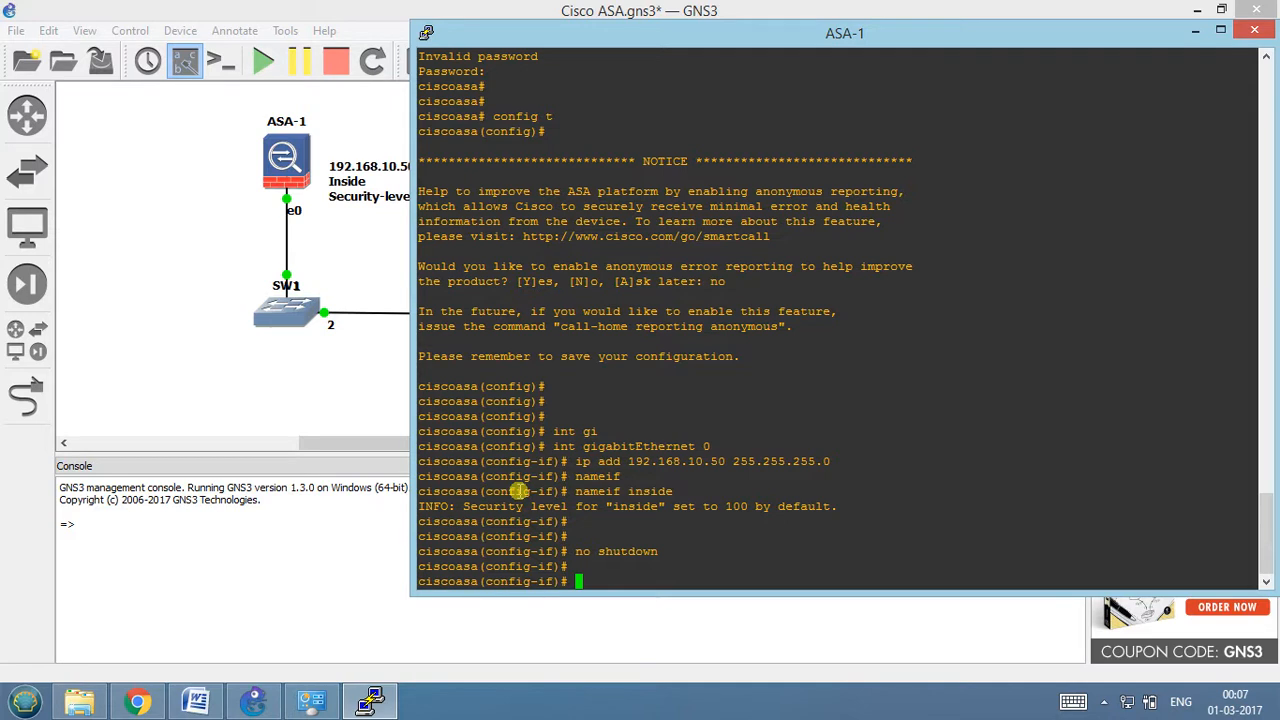
Check the firewall's software and hardware details with show version, quitting the paged output after its first page.
text(show version)
key(Return)
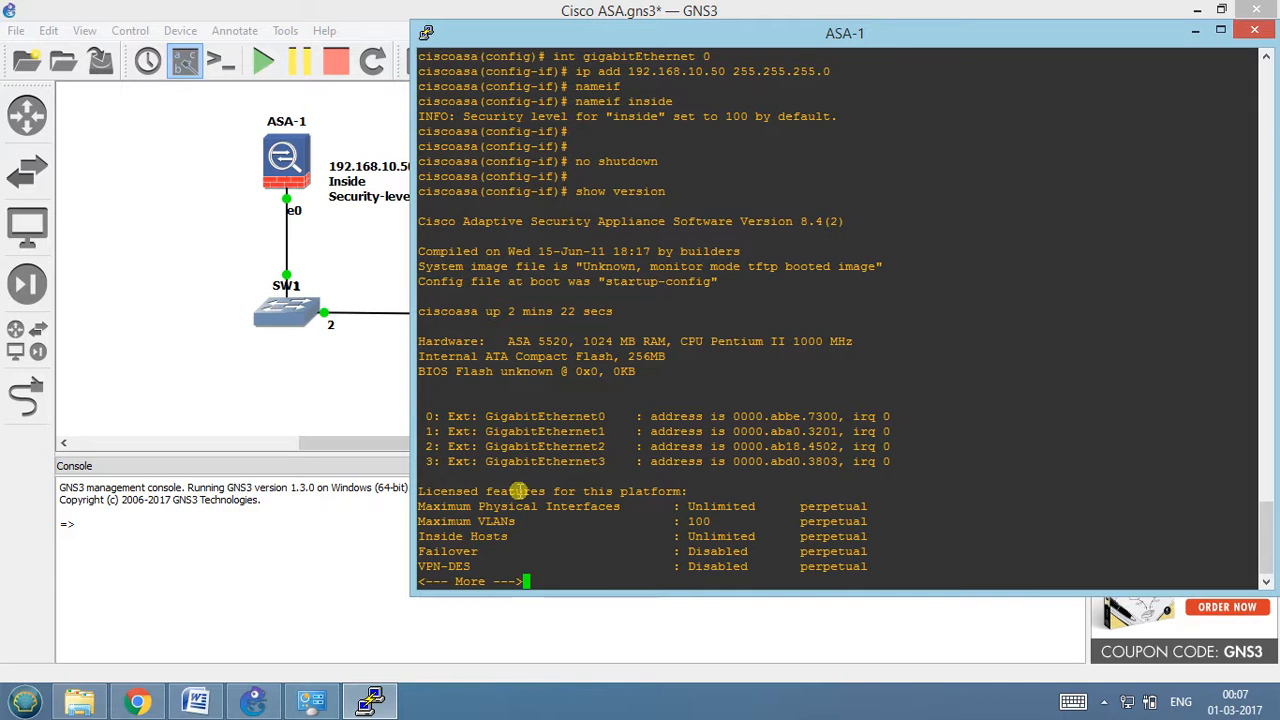
key(q)
key(Return)
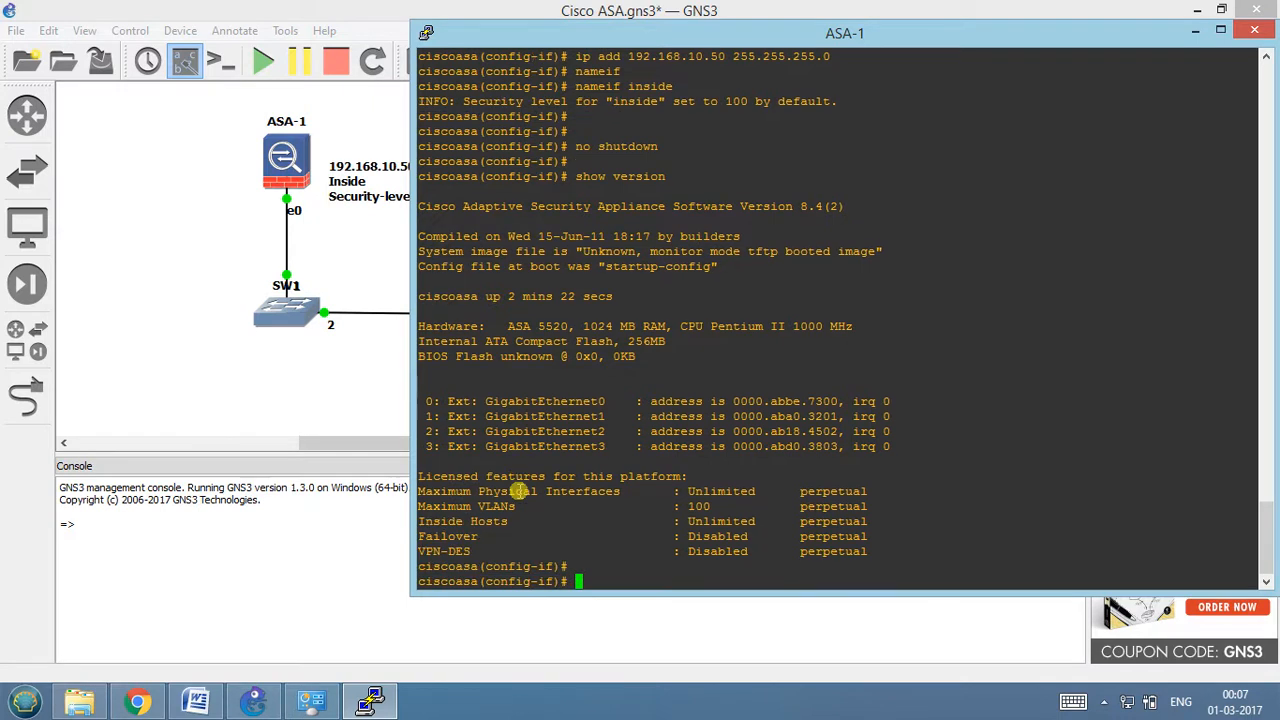
Check the interface addressing and status with show ip and show int ip bri.
text(show ip)
key(Return)
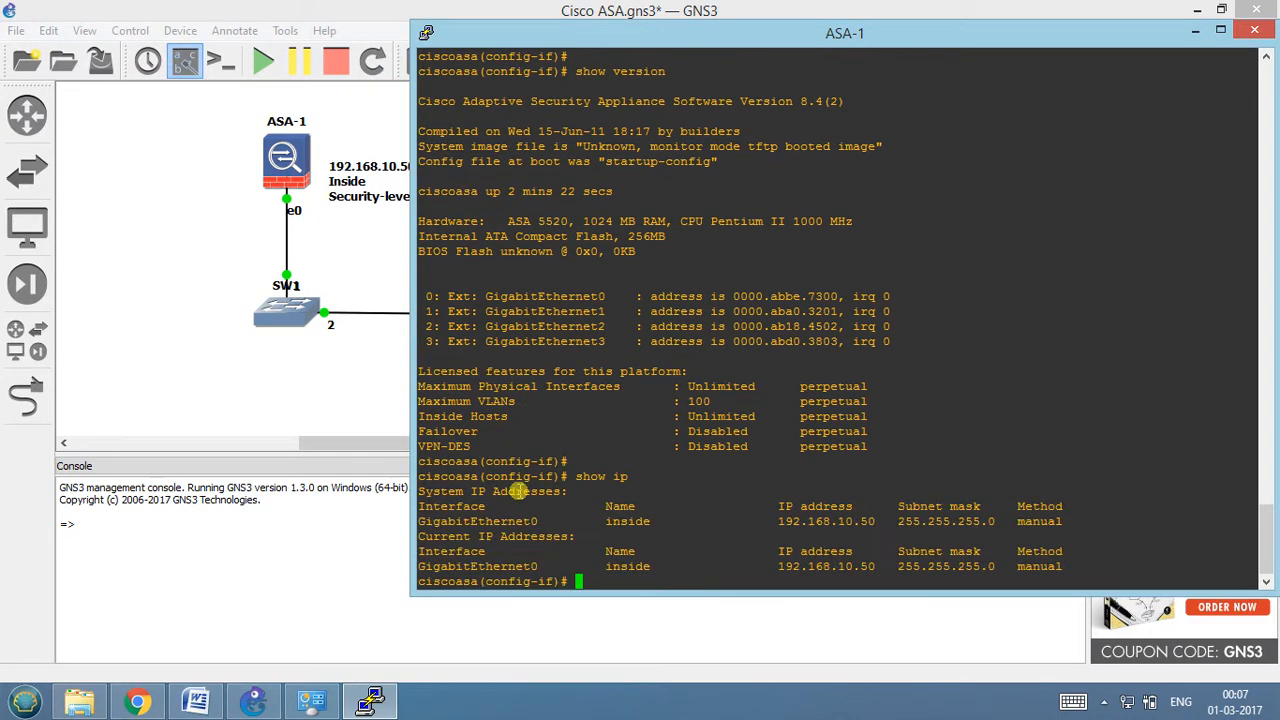
key(Return)
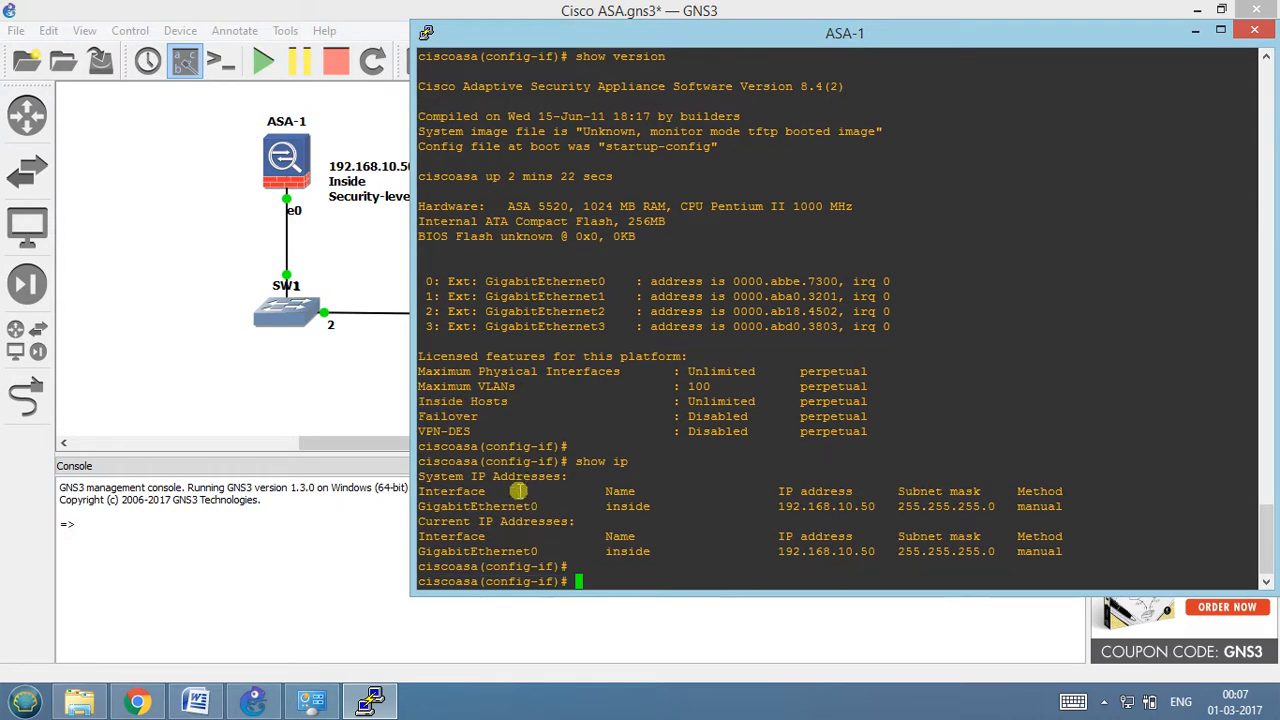
text(show int ip bri)
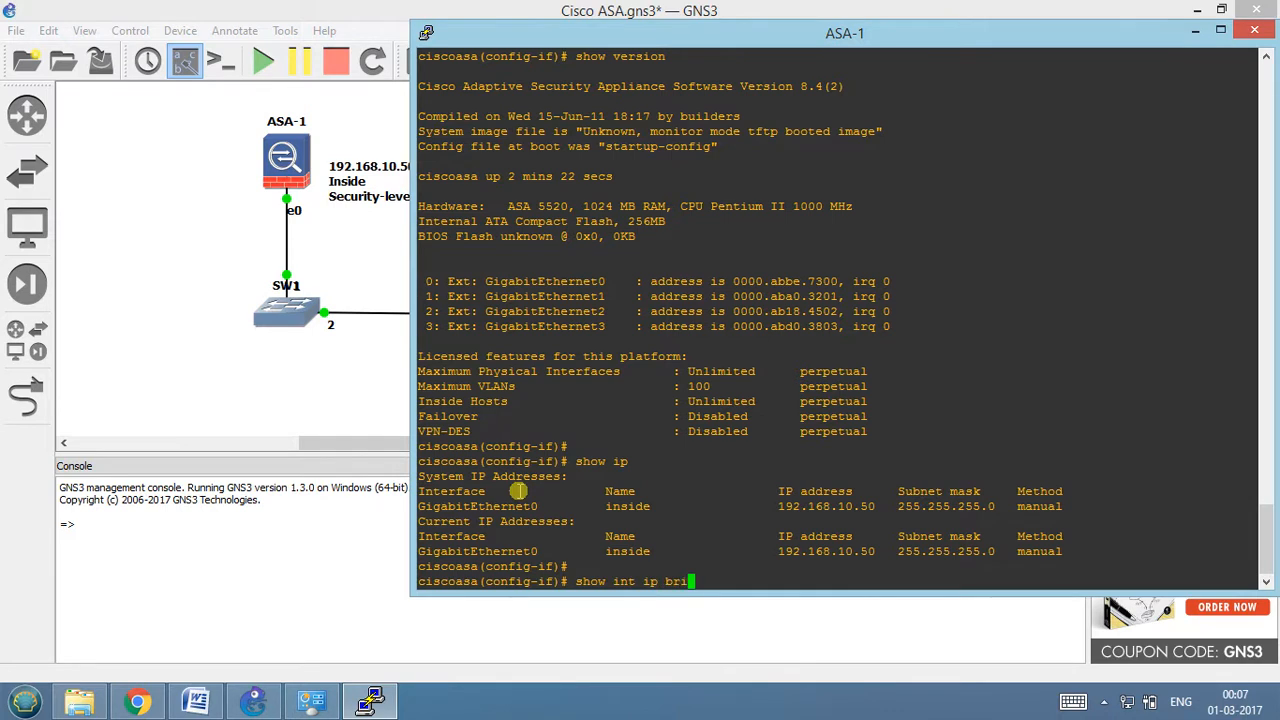
key(Return)
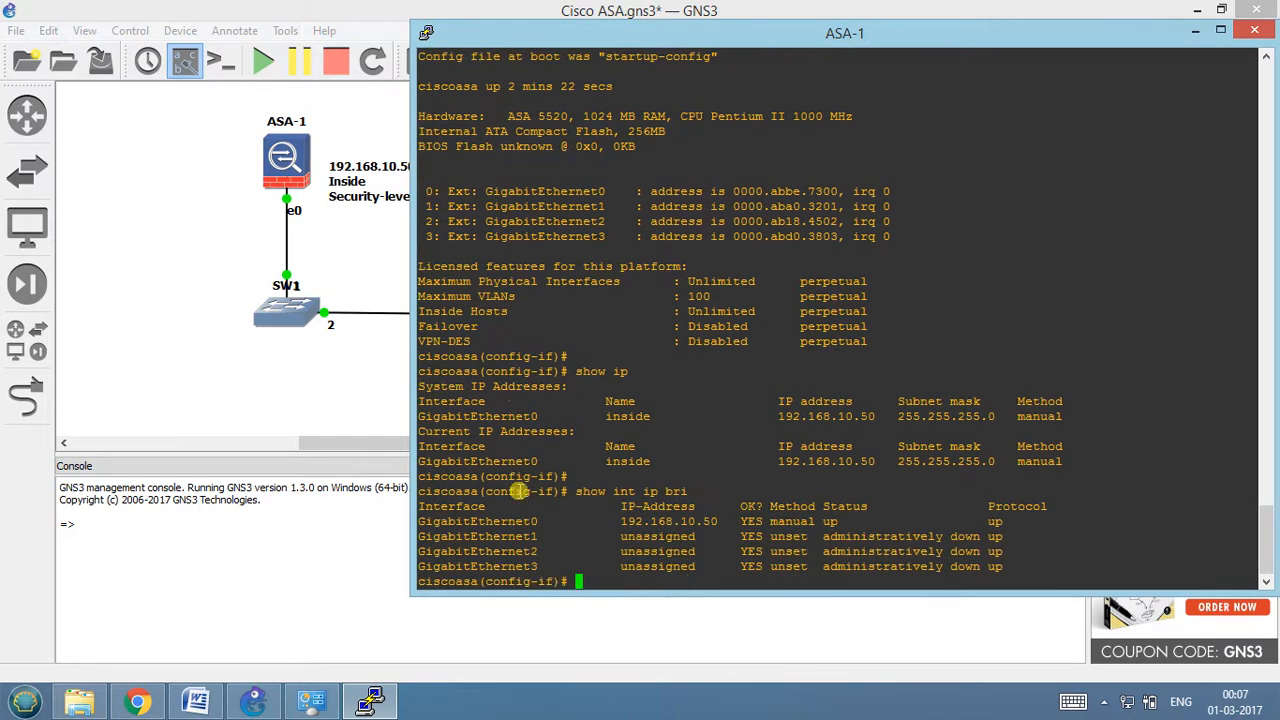
key(Return)
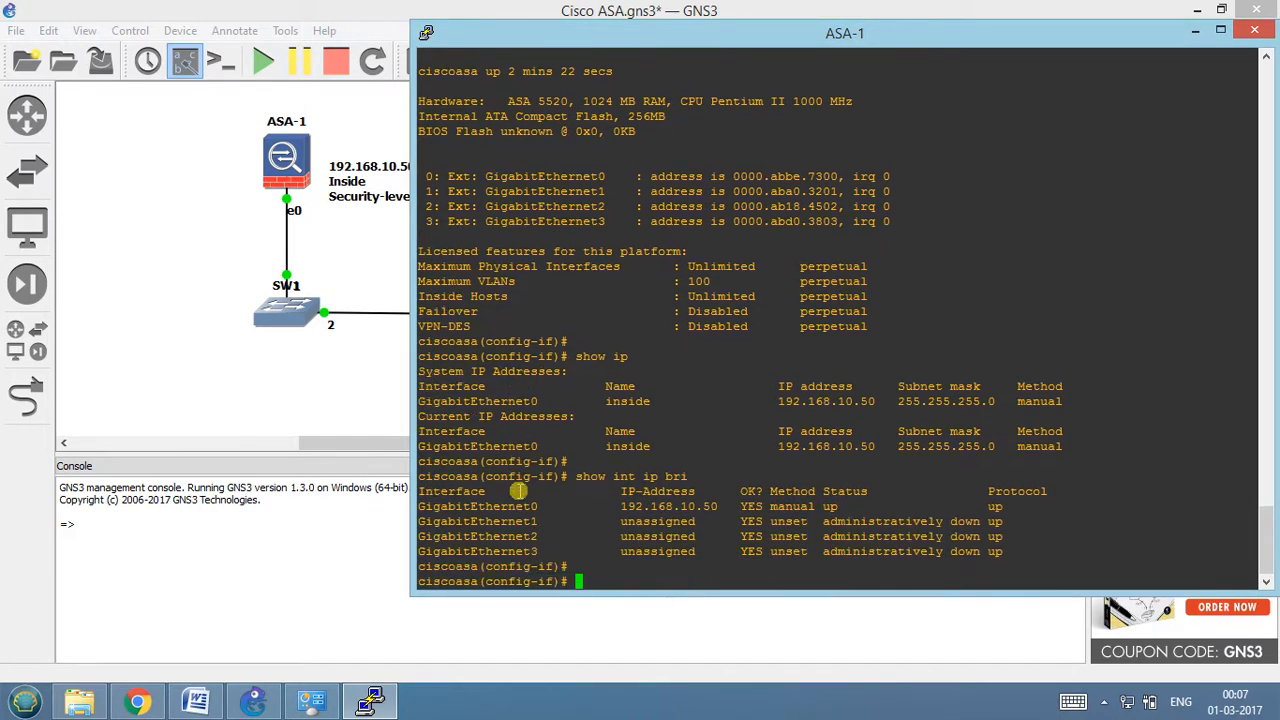
Ping the virtual adapter at 192.168.10.100 from the firewall and examine the echo replies.
text(ping 192.168.10.100)
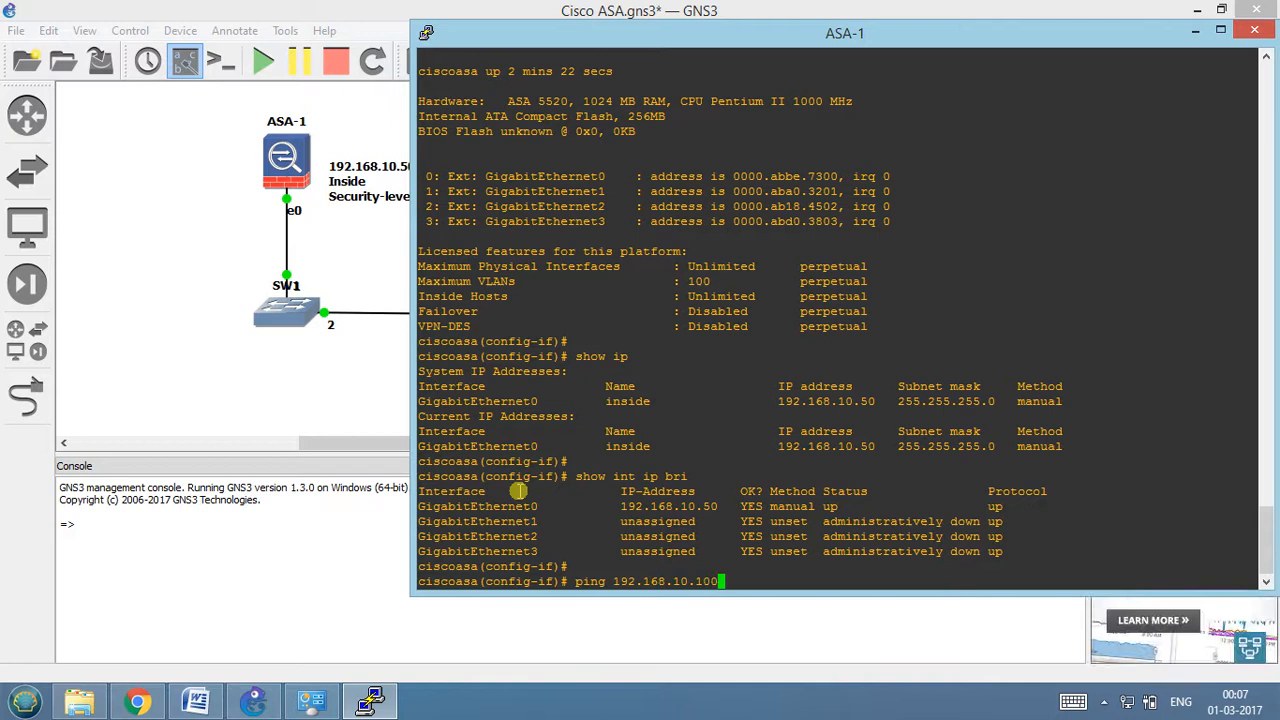
key(Return)
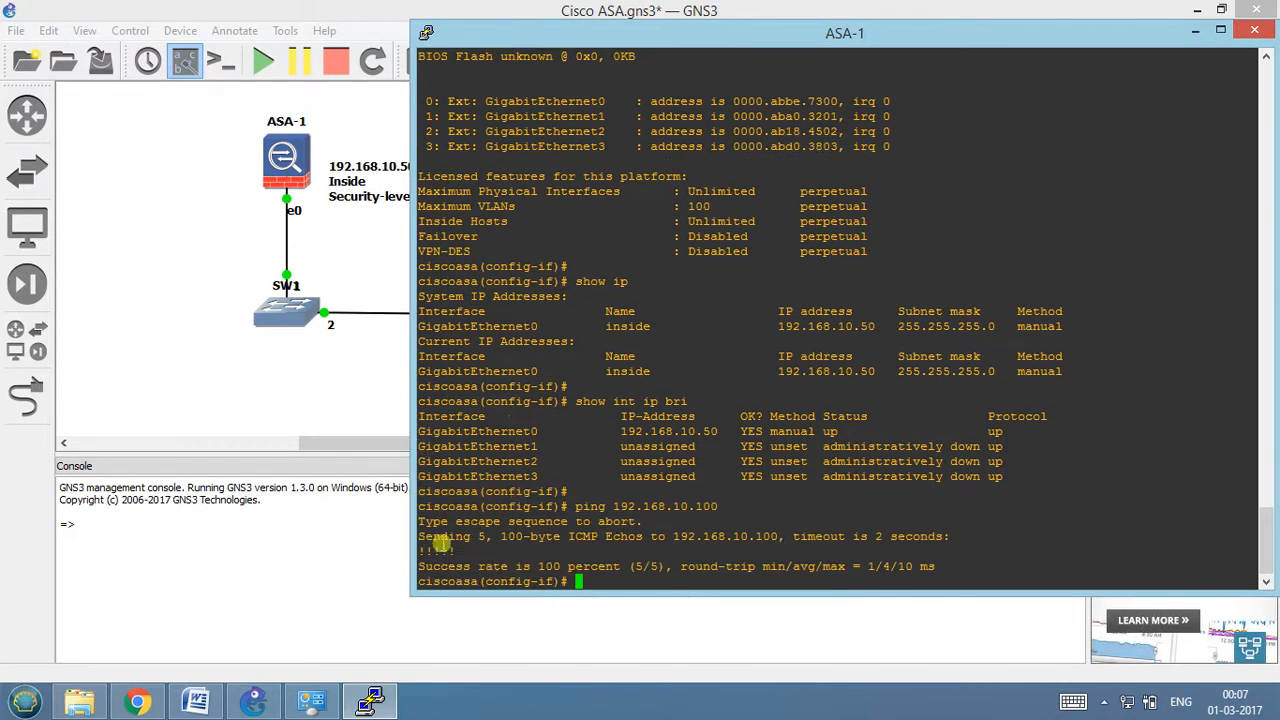
drag(460, 552, 418, 552)
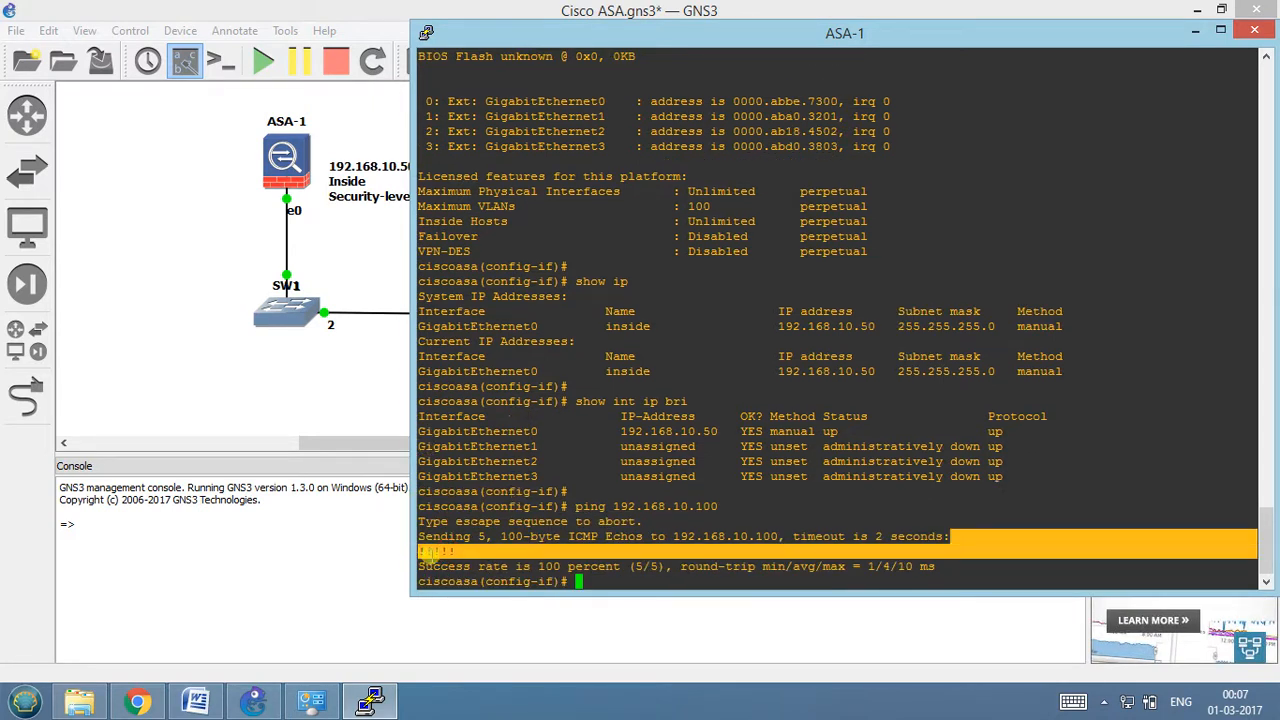
click(422, 553)
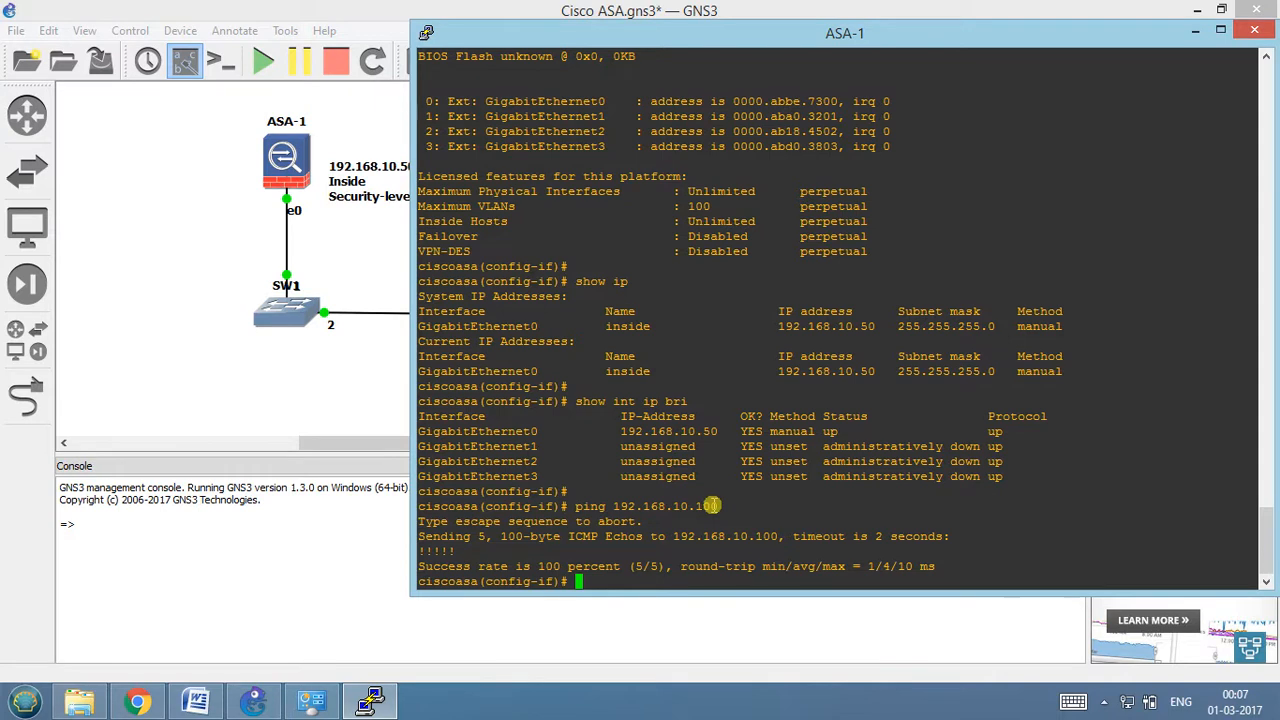
key(Return)
key(Return)
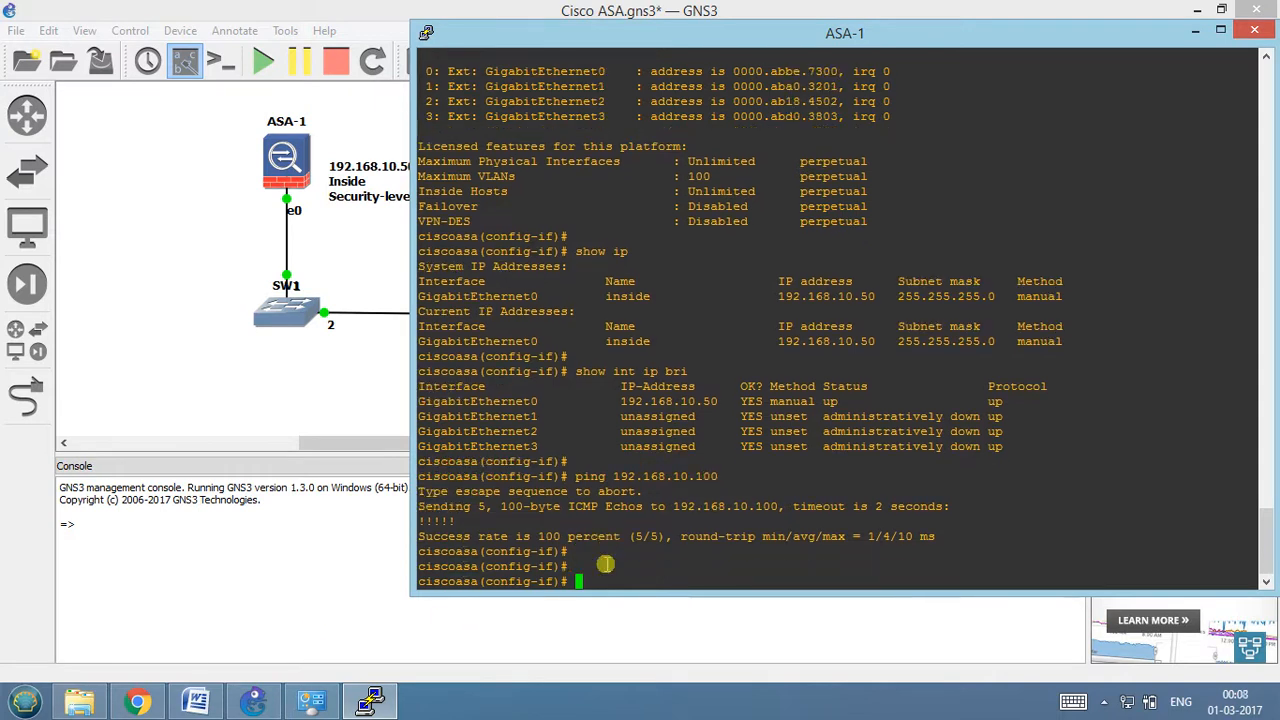
List the files in the firewall's flash memory with show flash:.
text(show fla)
key(Tab)
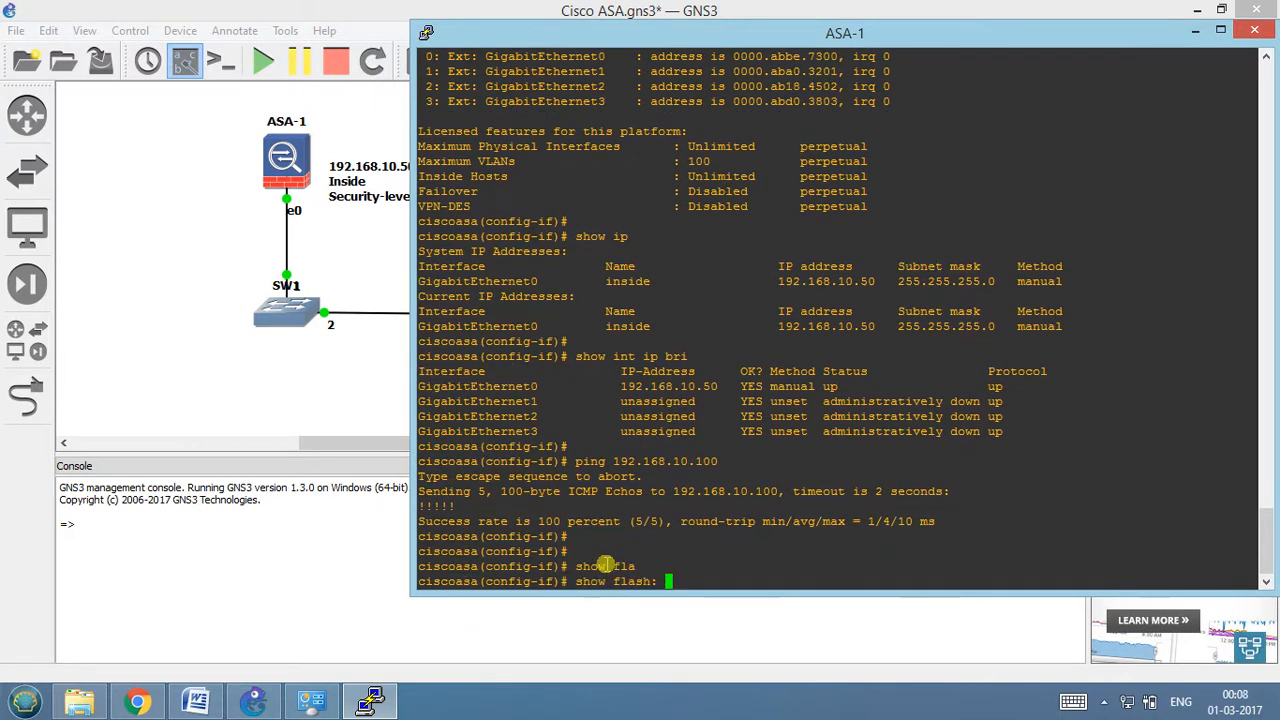
key(Return)
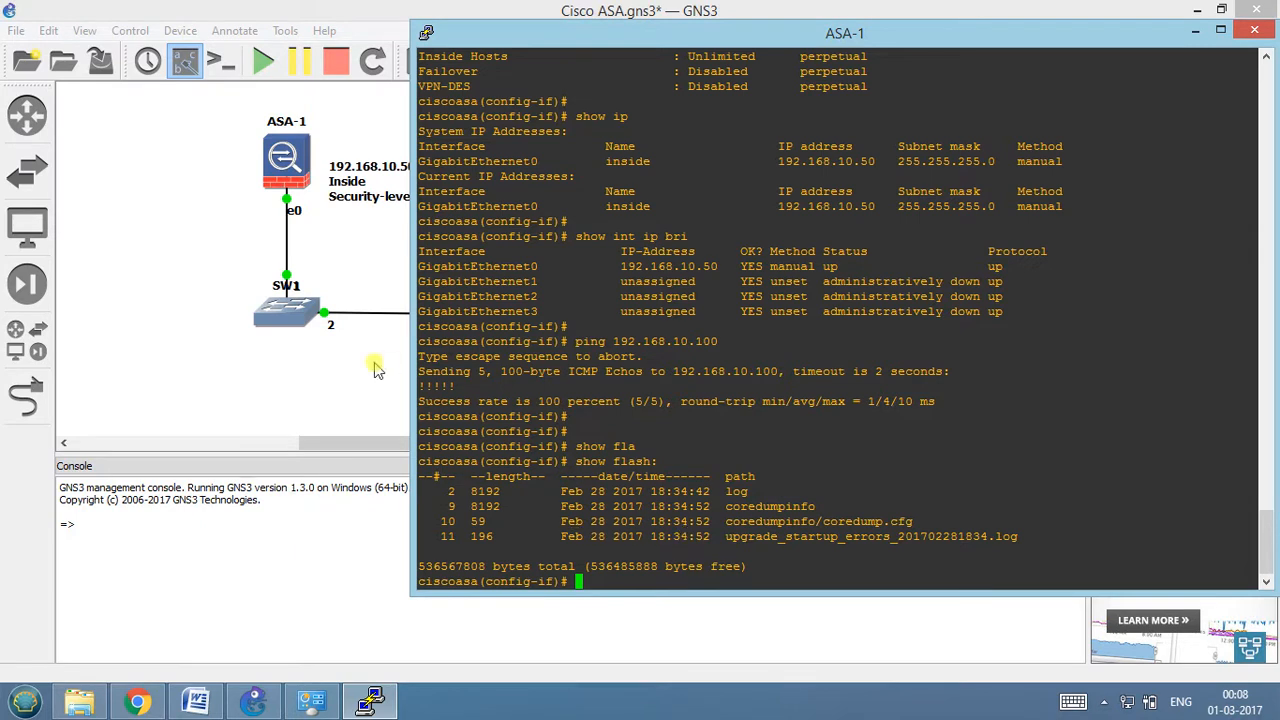
Bring the GNS3 topology in front of the console and look over ASA-1 and its address note.
click(345, 372)
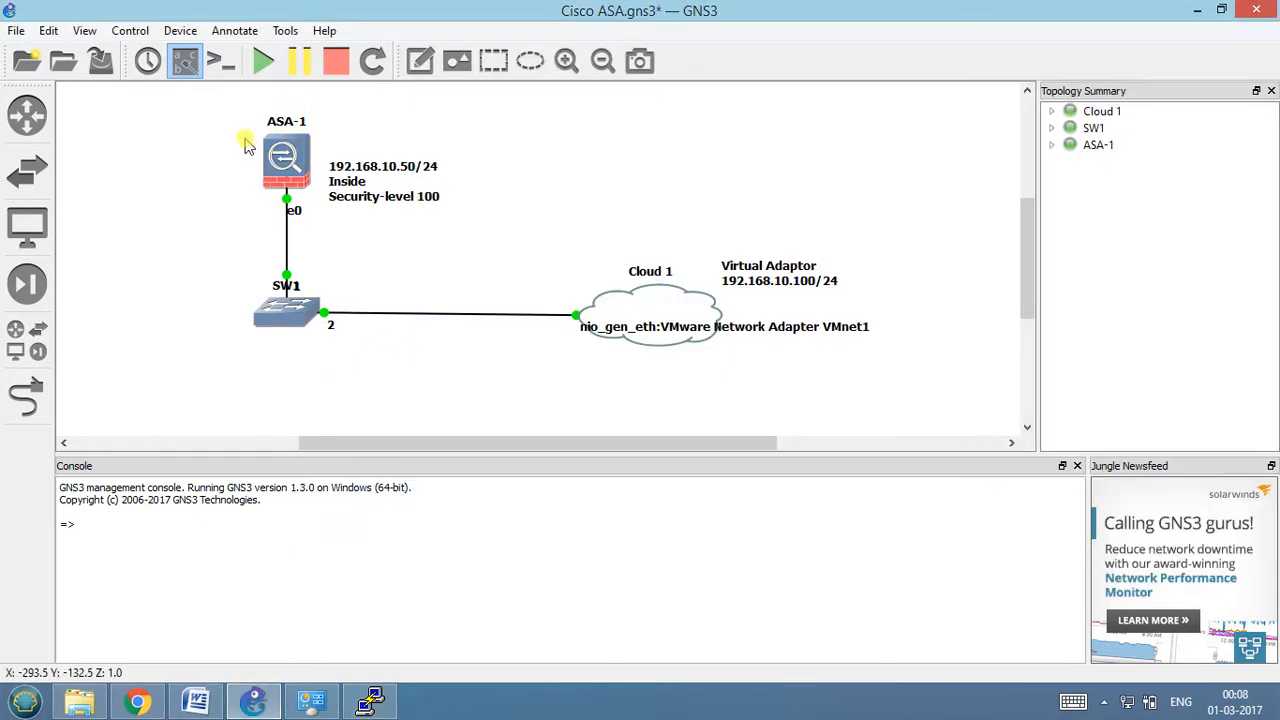
drag(211, 117, 486, 191)
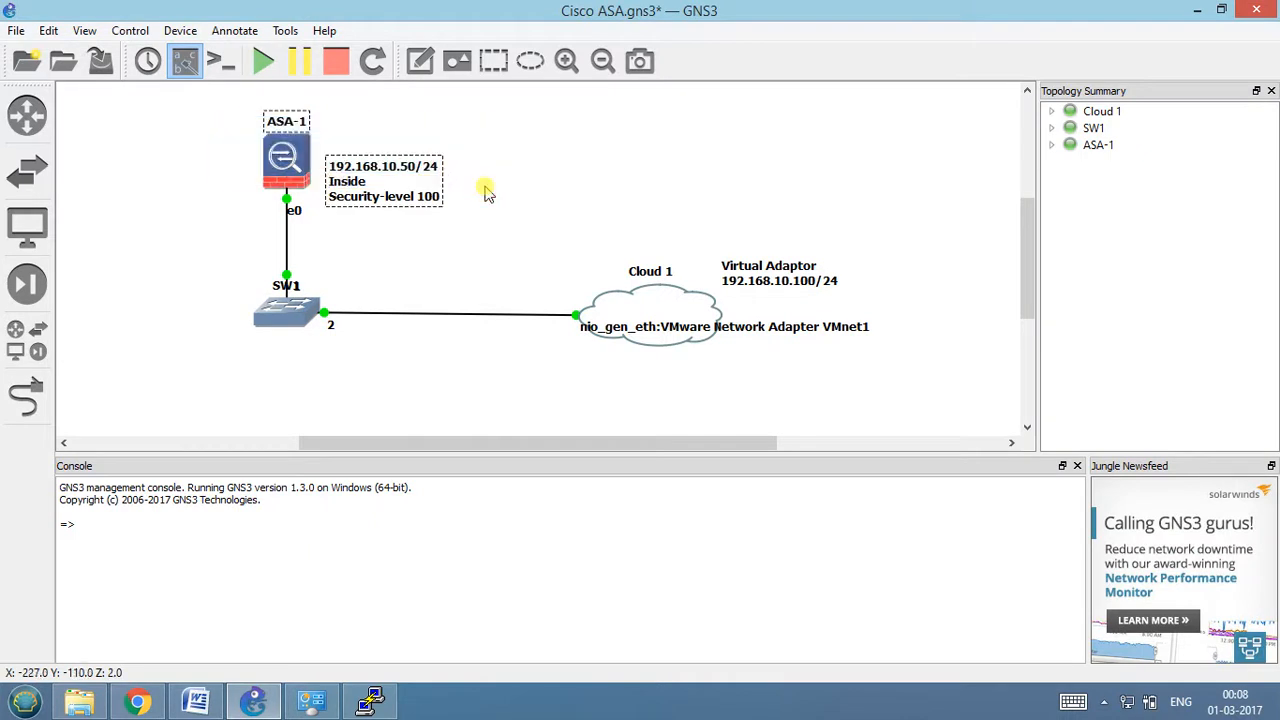
click(486, 191)
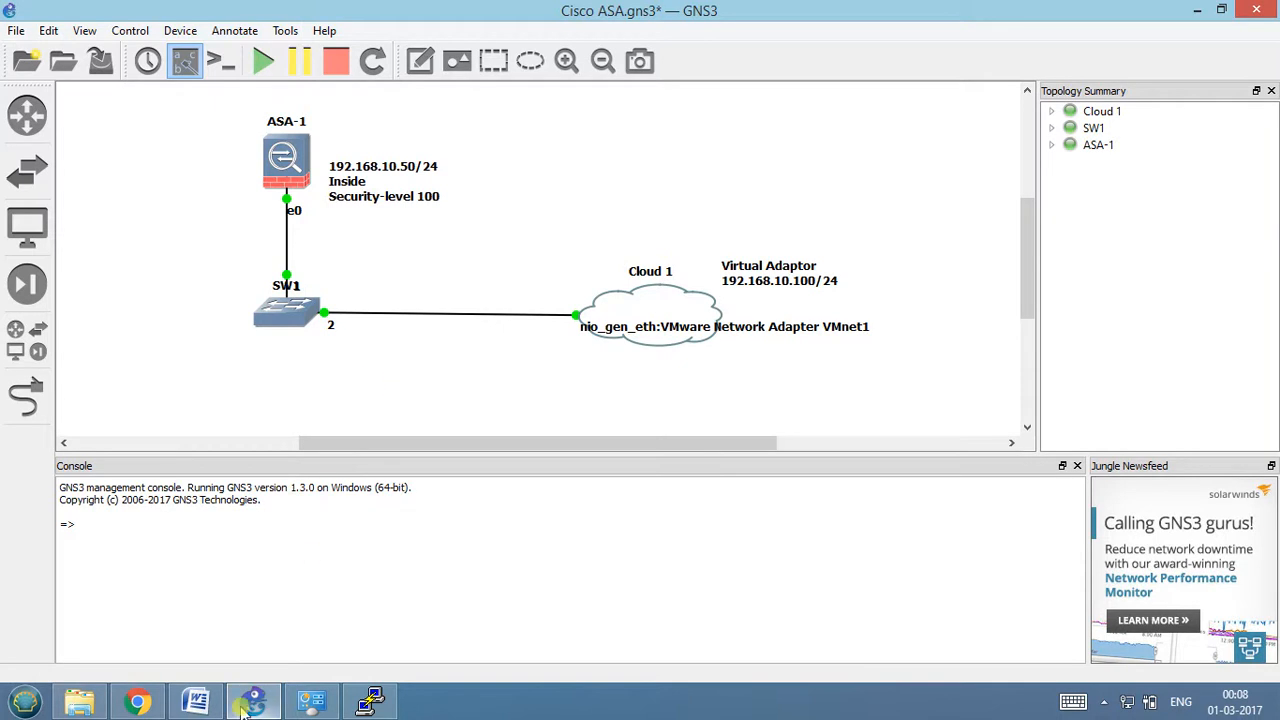
Switch to the Cisco ASA Firewall notes in Word, review the connectivity check instructions, and minimize the document.
click(196, 702)
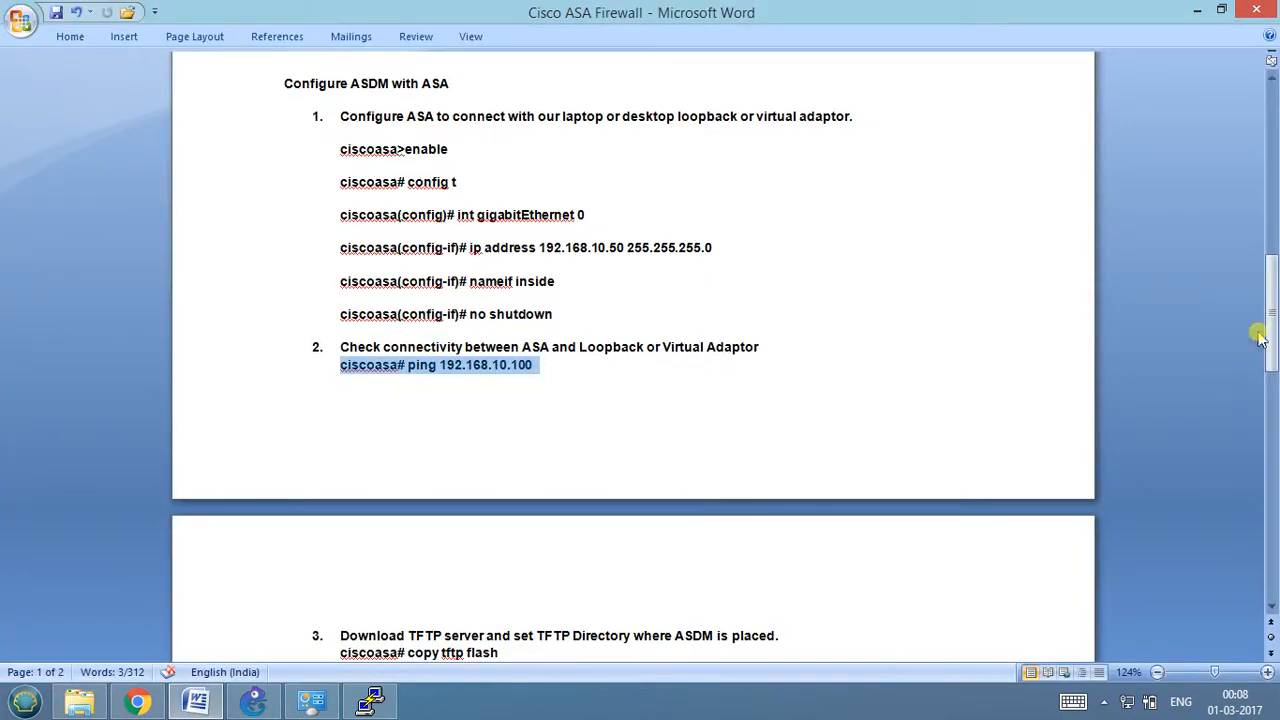
drag(1274, 318, 1274, 293)
click(570, 494)
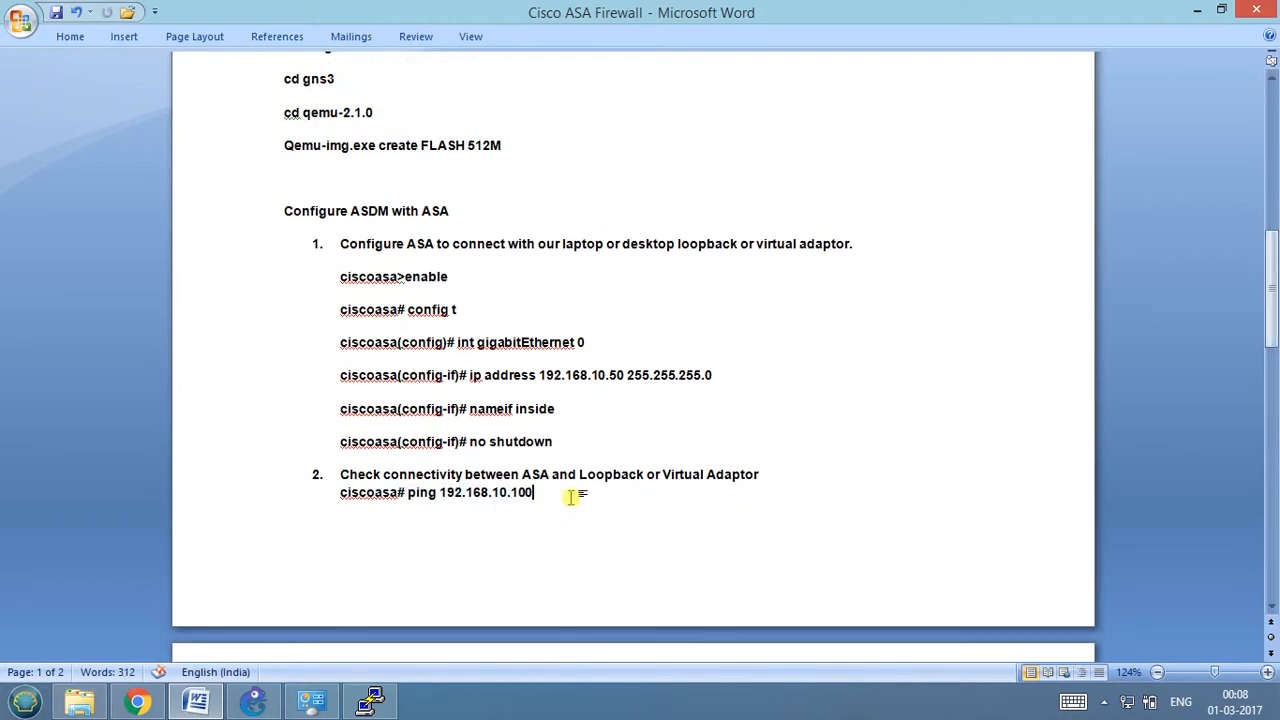
click(1197, 10)
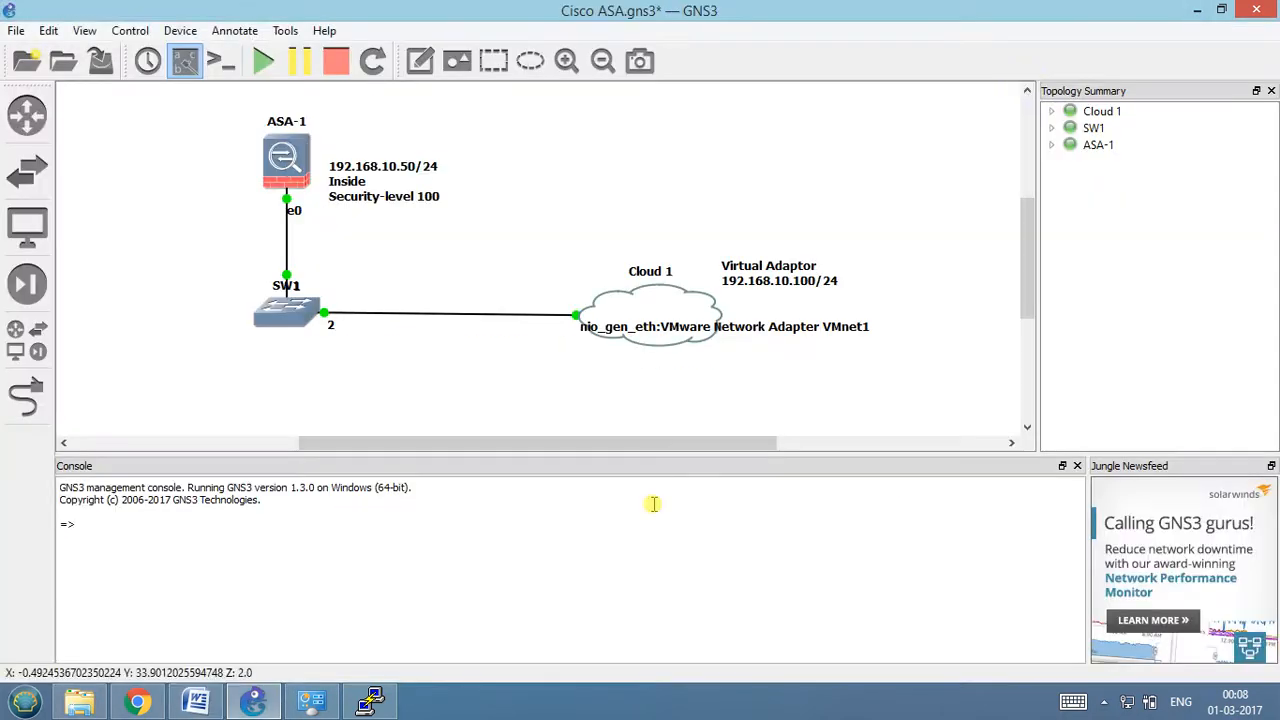
Open a Windows command prompt and move its window clear of the ASA-1 and SW1 devices in the topology.
key(super+r)
text(cmd)
key(Return)
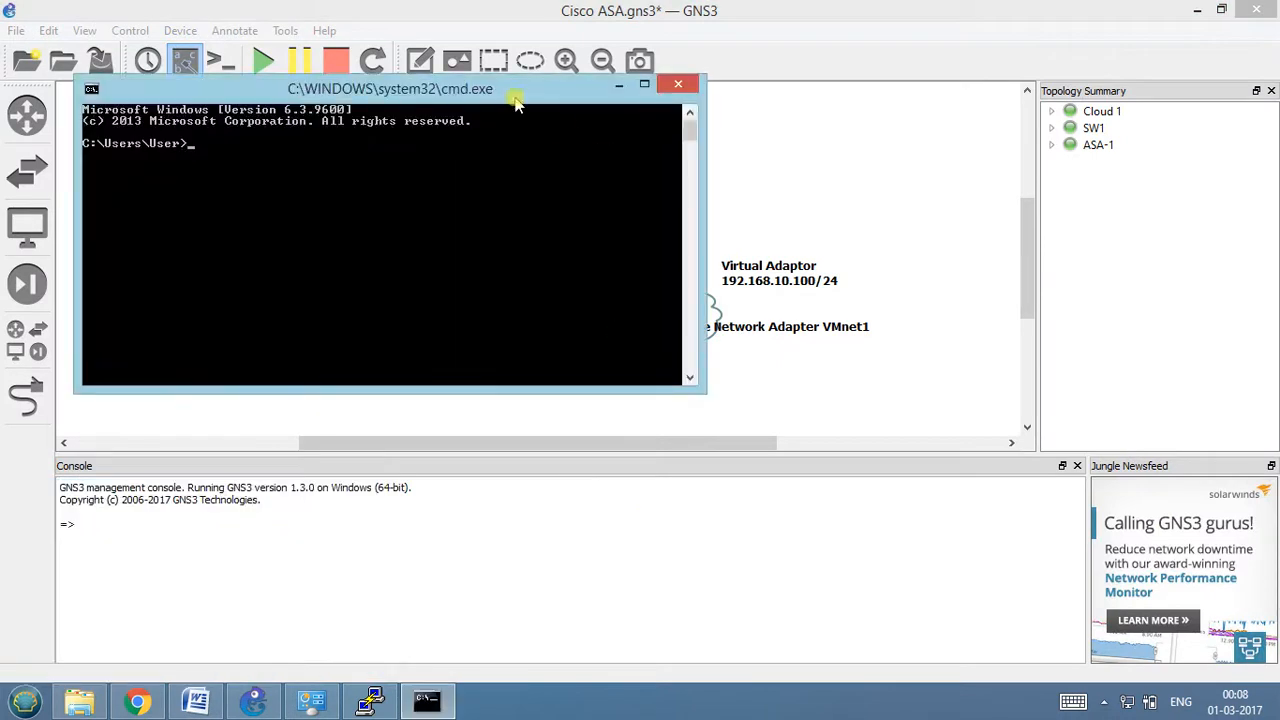
drag(514, 99, 866, 374)
Ping the firewall's inside interface at 192.168.10.50 from the Windows command prompt.
text(ping)
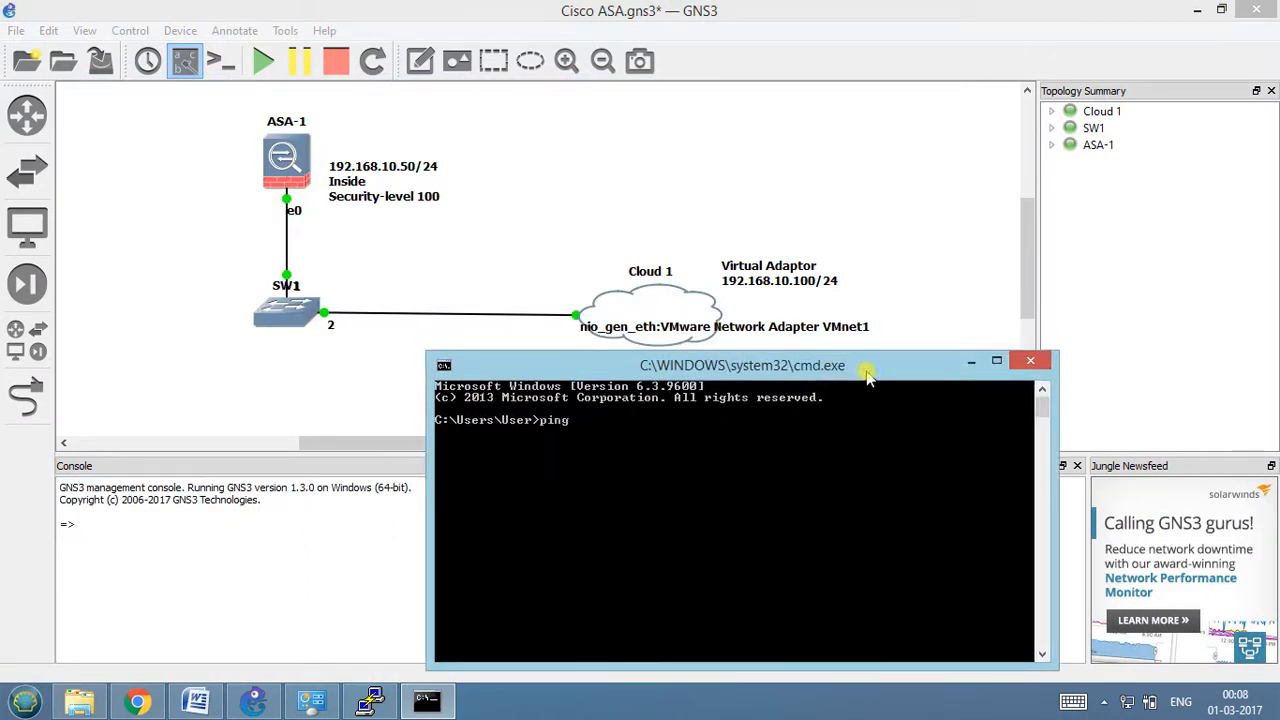
text( 1829)
key(BackSpace)
key(BackSpace)
text(92.168.10.)
key(Return)
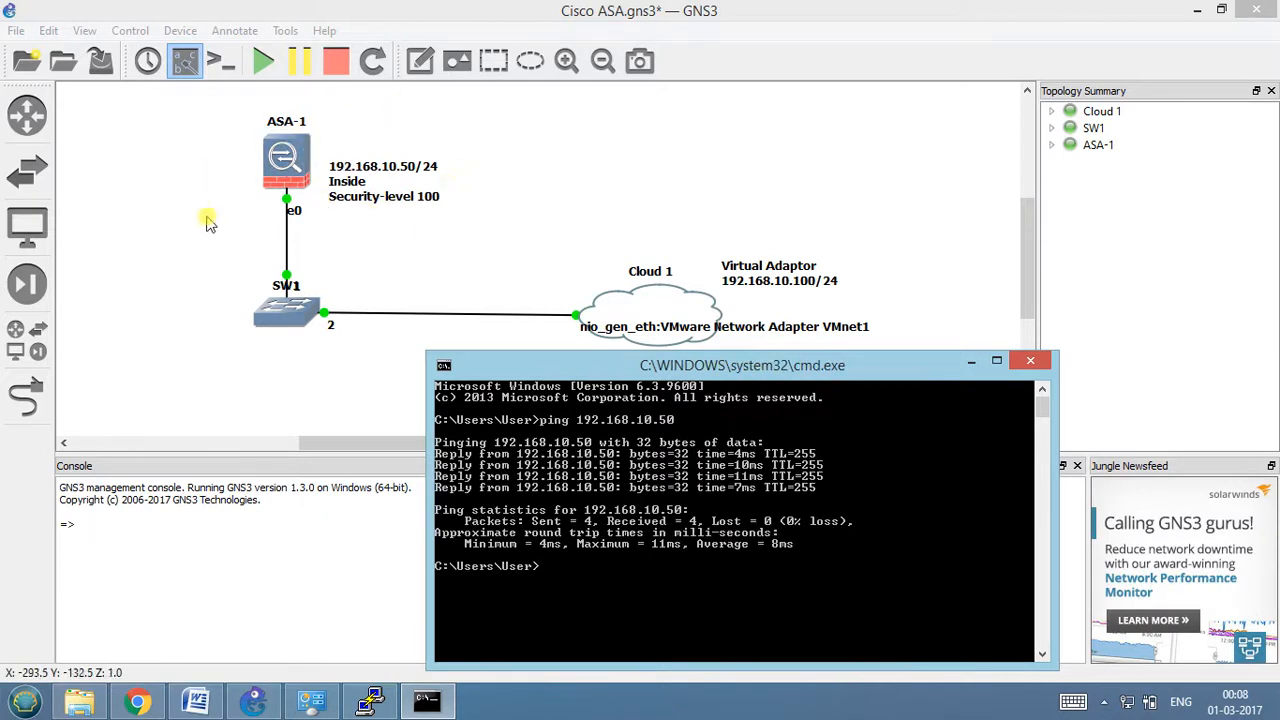
Look over the ping output beside the topology, and bring the GNS3 window back in front of the command prompt.
drag(553, 347, 503, 284)
click(428, 703)
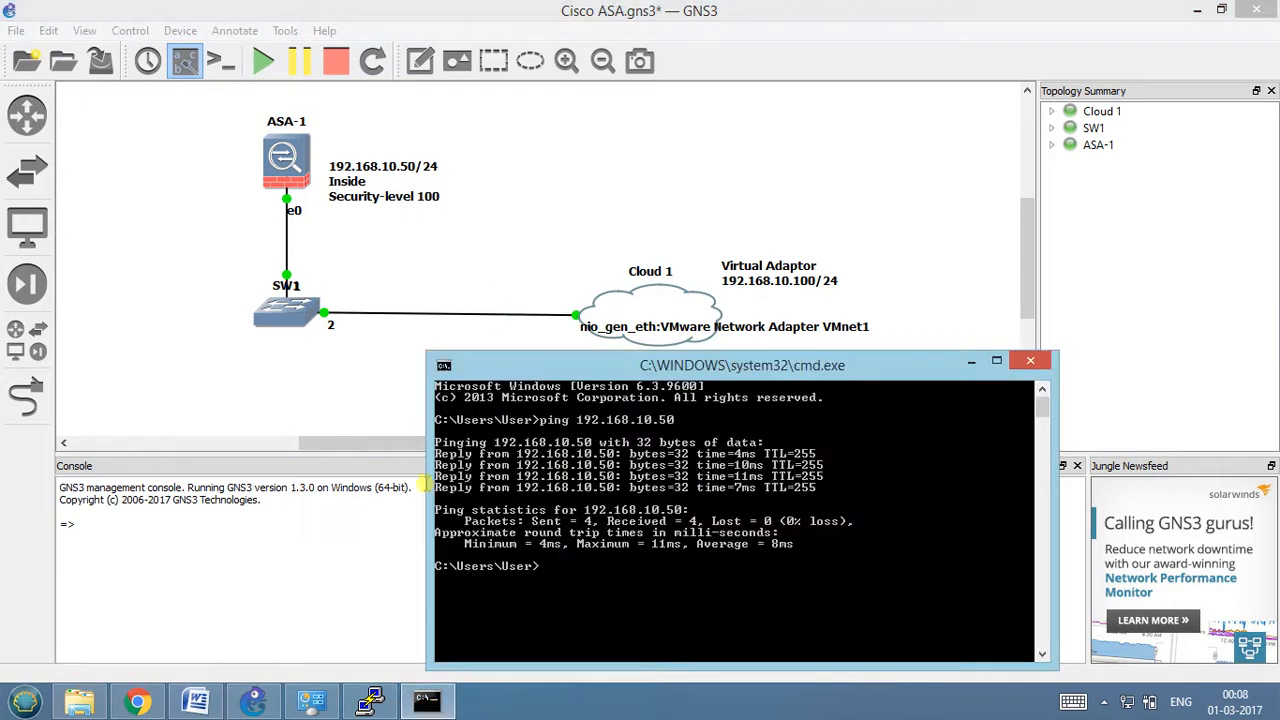
click(332, 376)
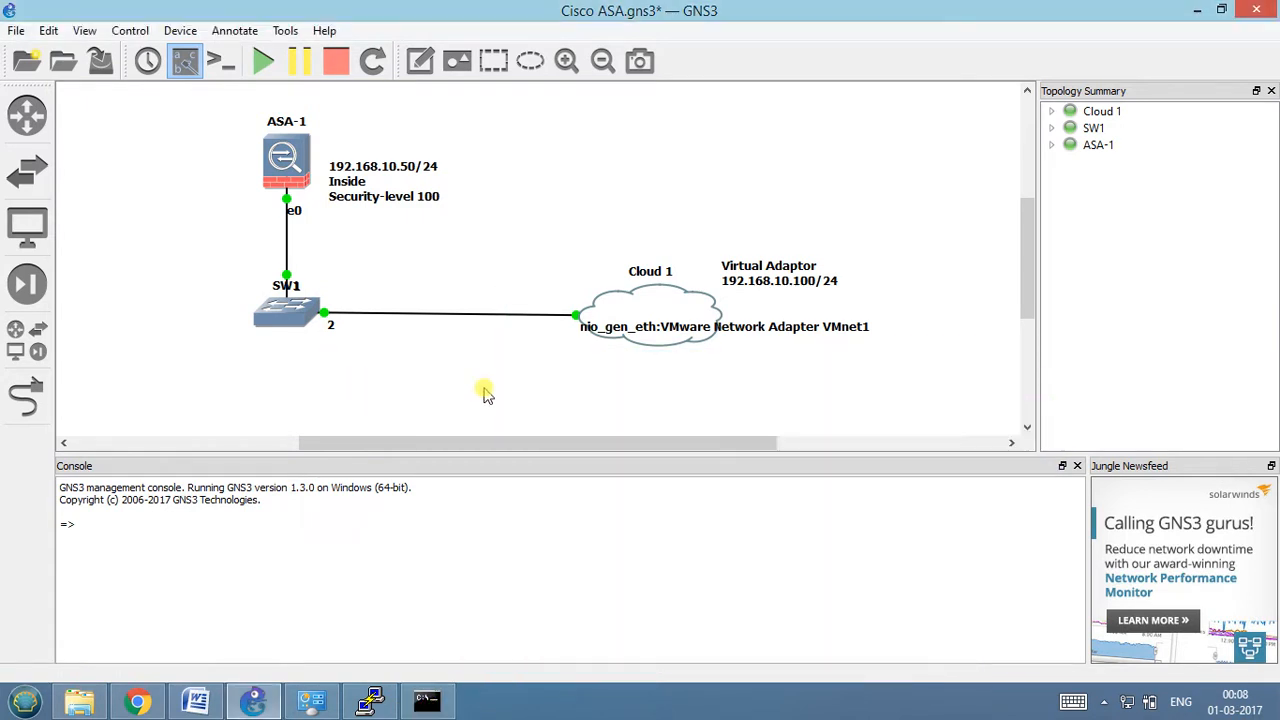